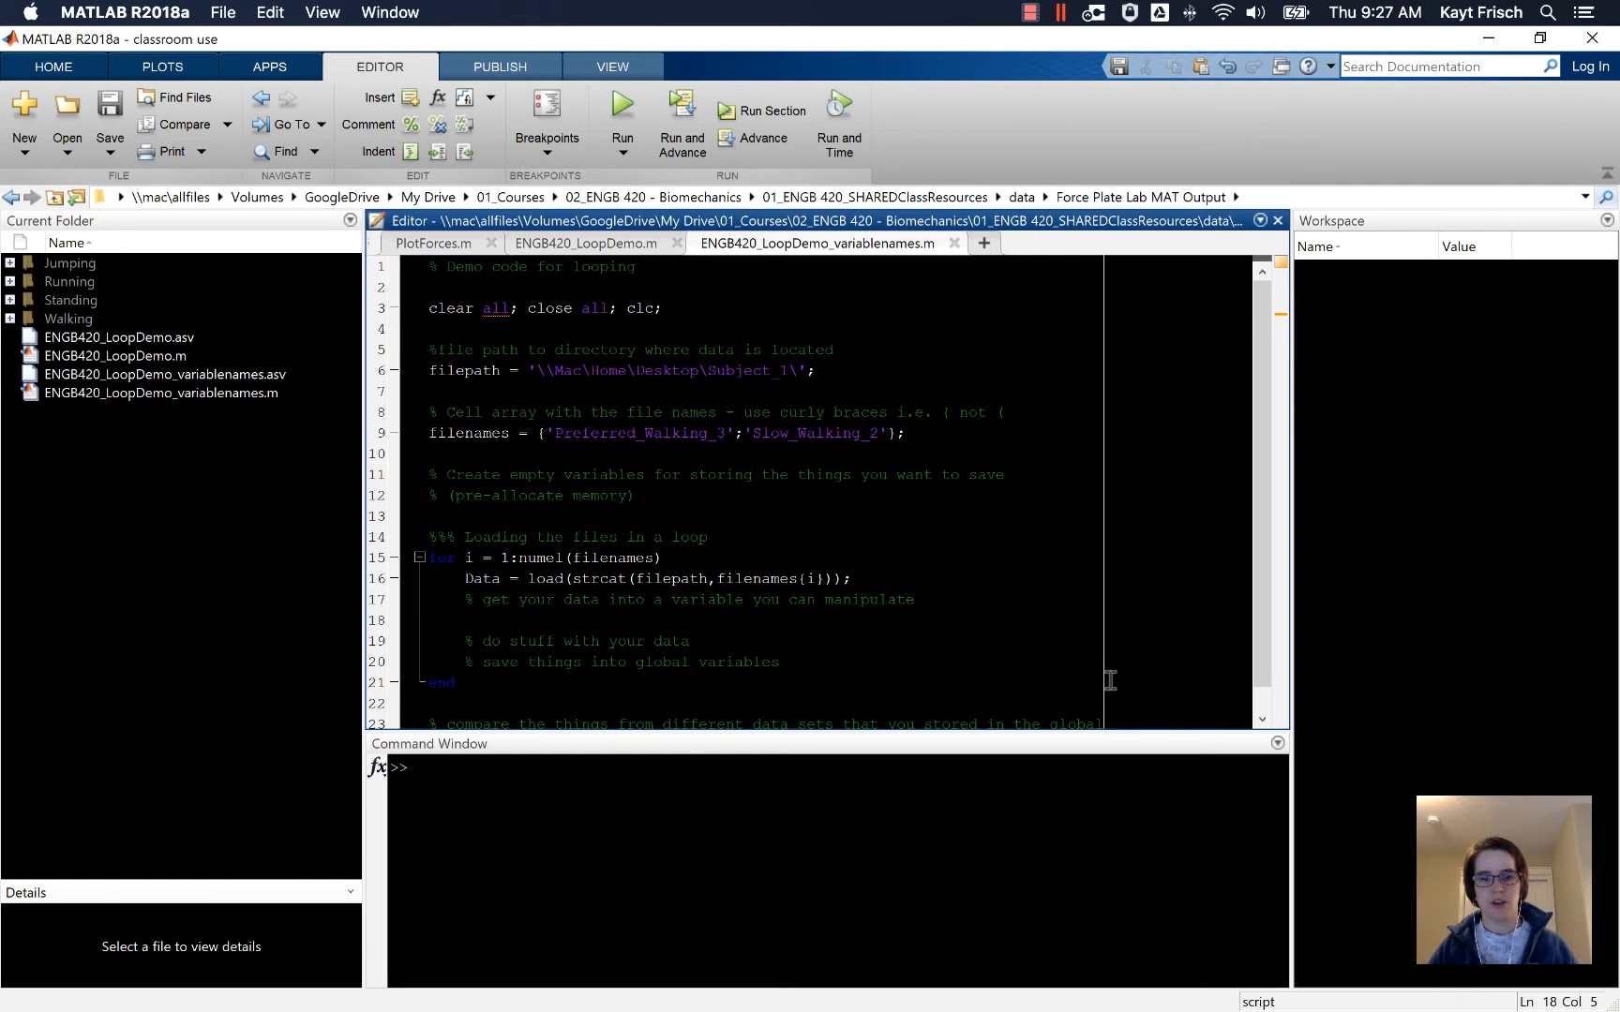
pyautogui.write('F')
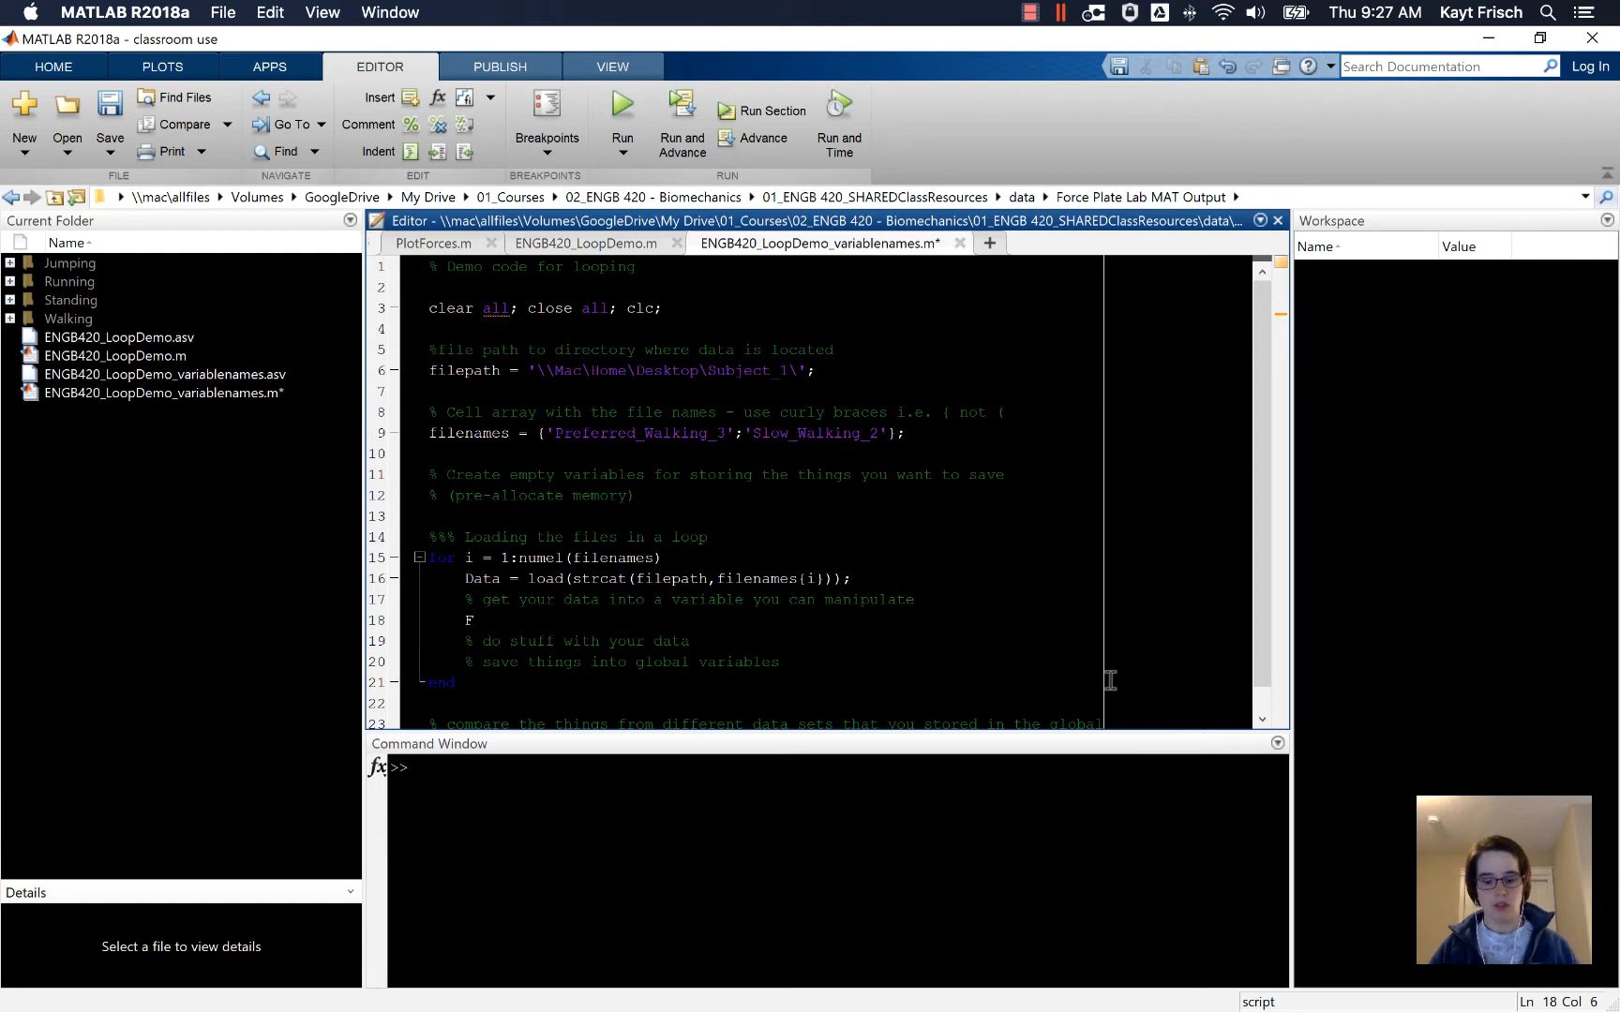
pyautogui.write(' = ')
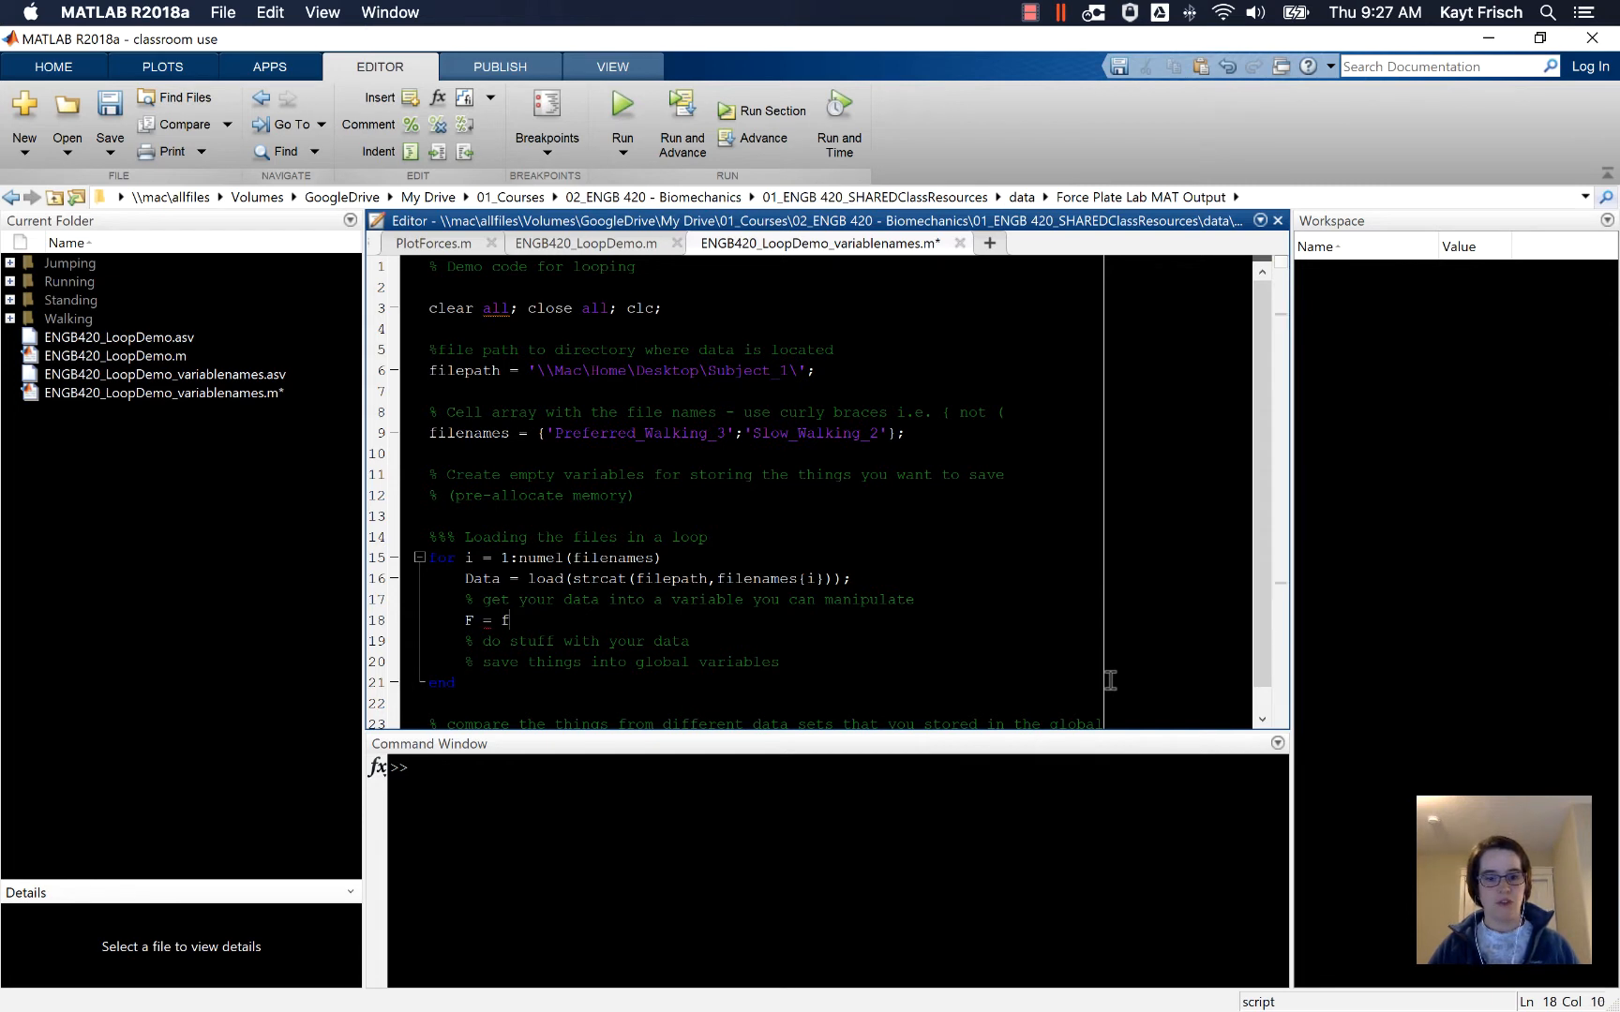
pyautogui.write('fieldnames(Data)')
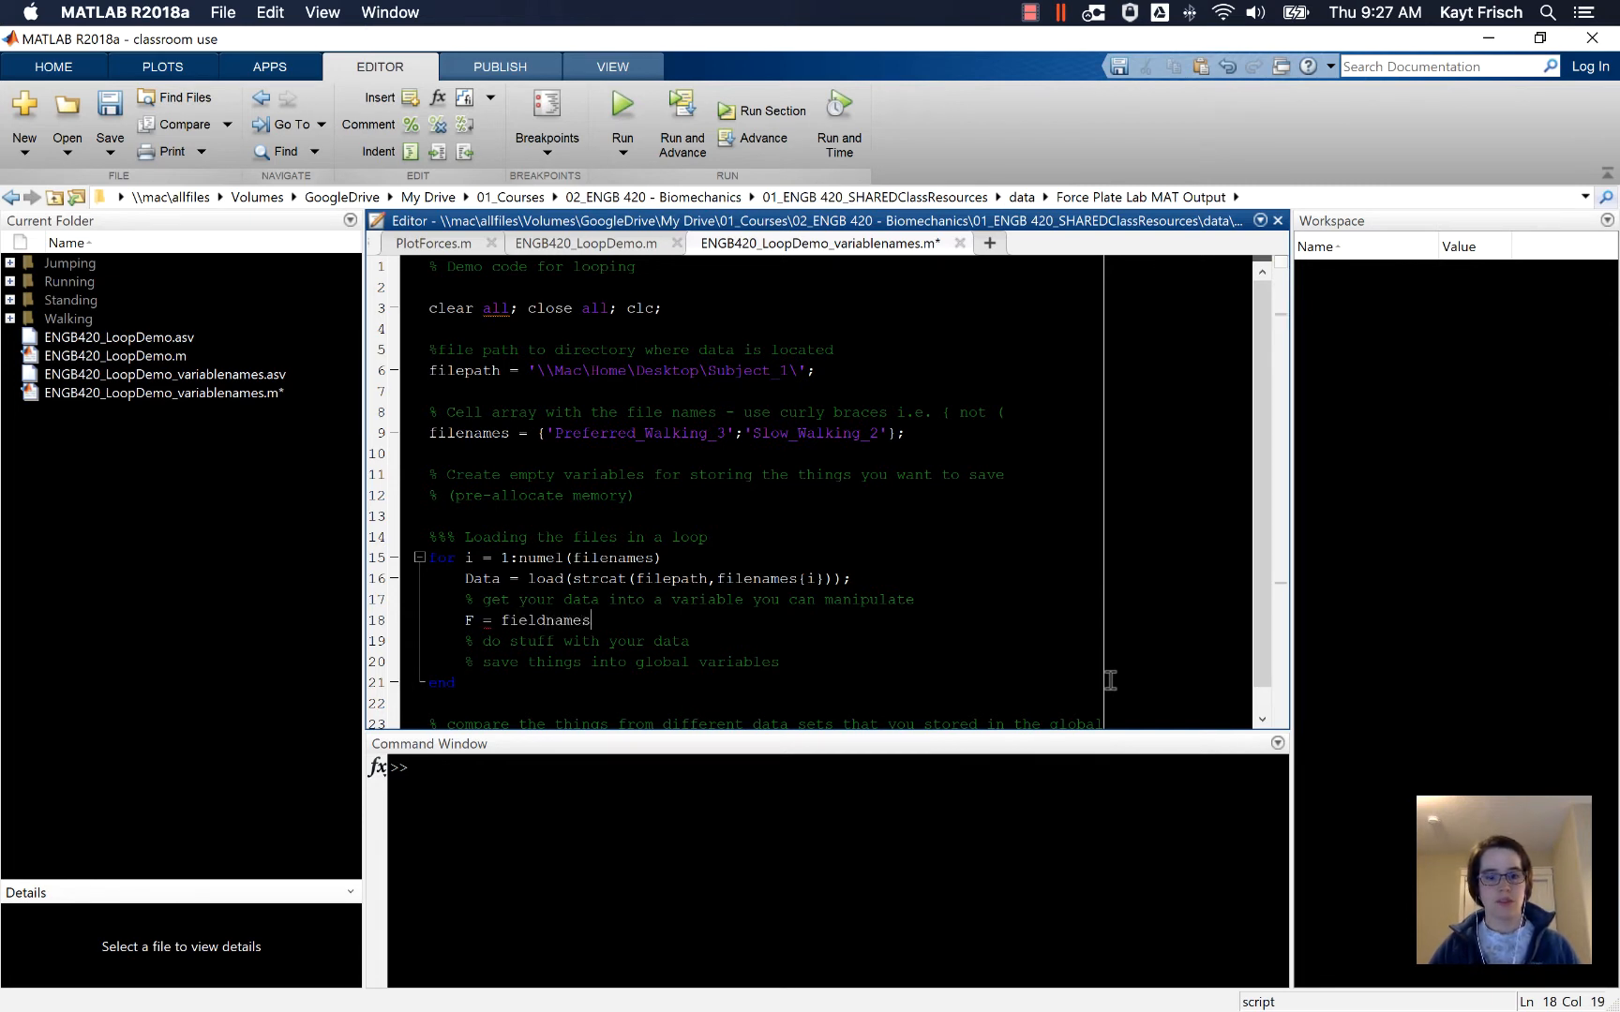
pyautogui.write(';')
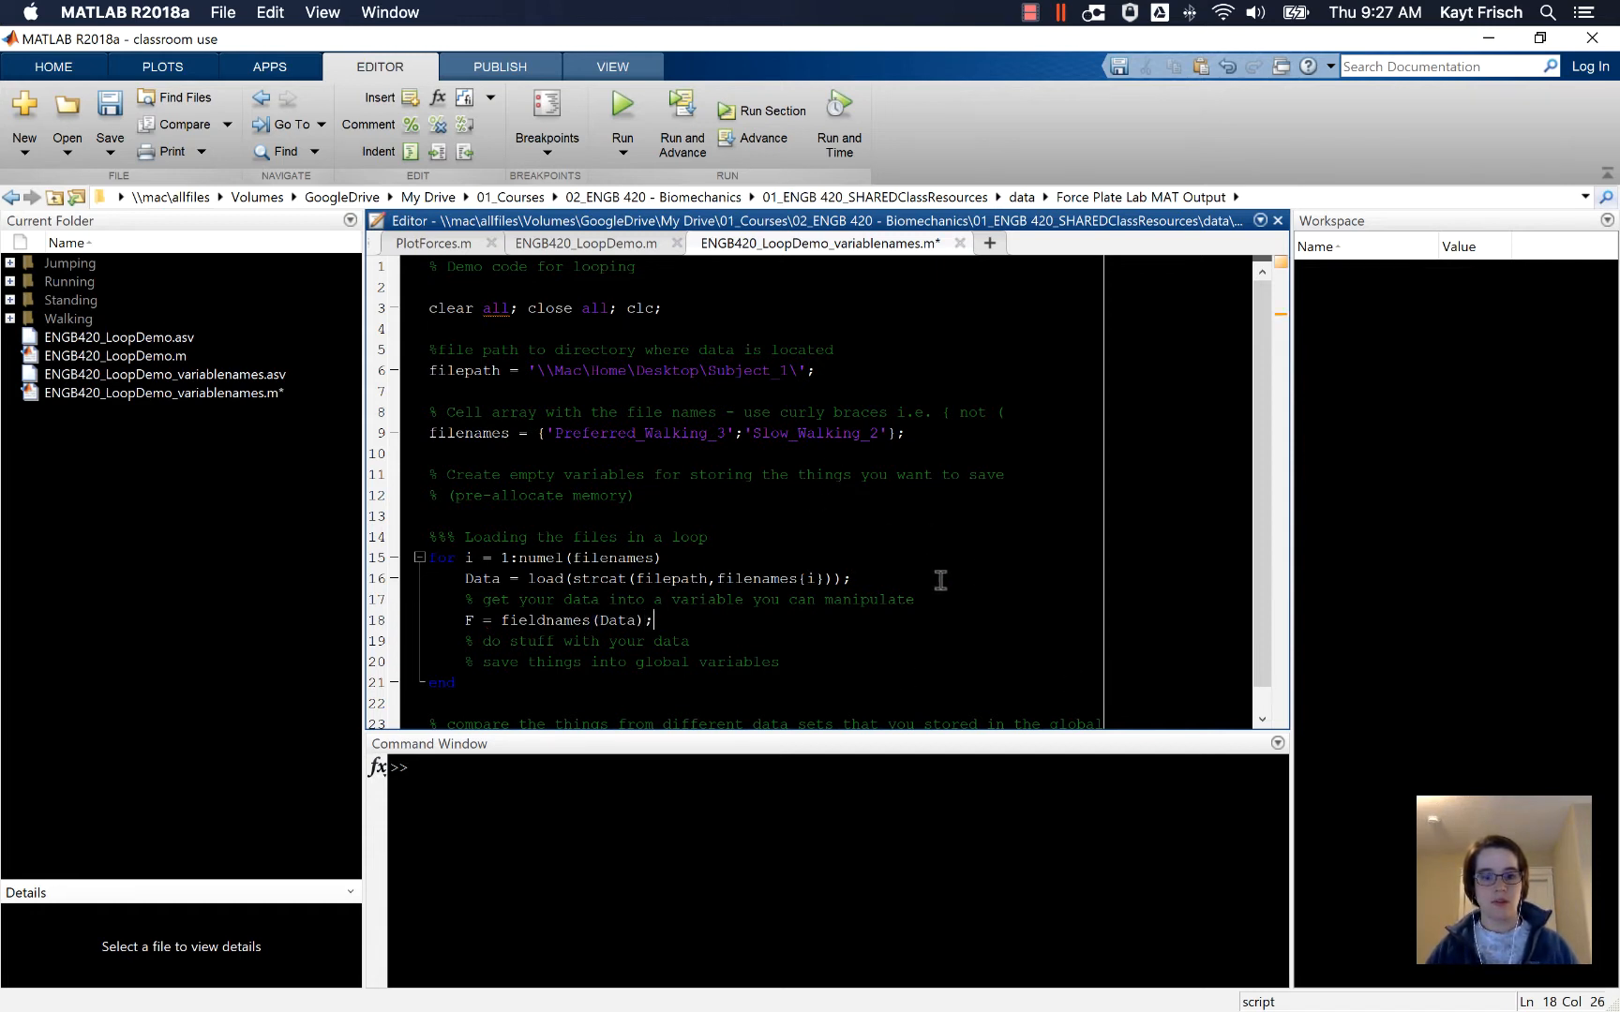
# Run the script, then evaluate the F = fieldnames(Data) line at the command prompt
pyautogui.click(622, 109)
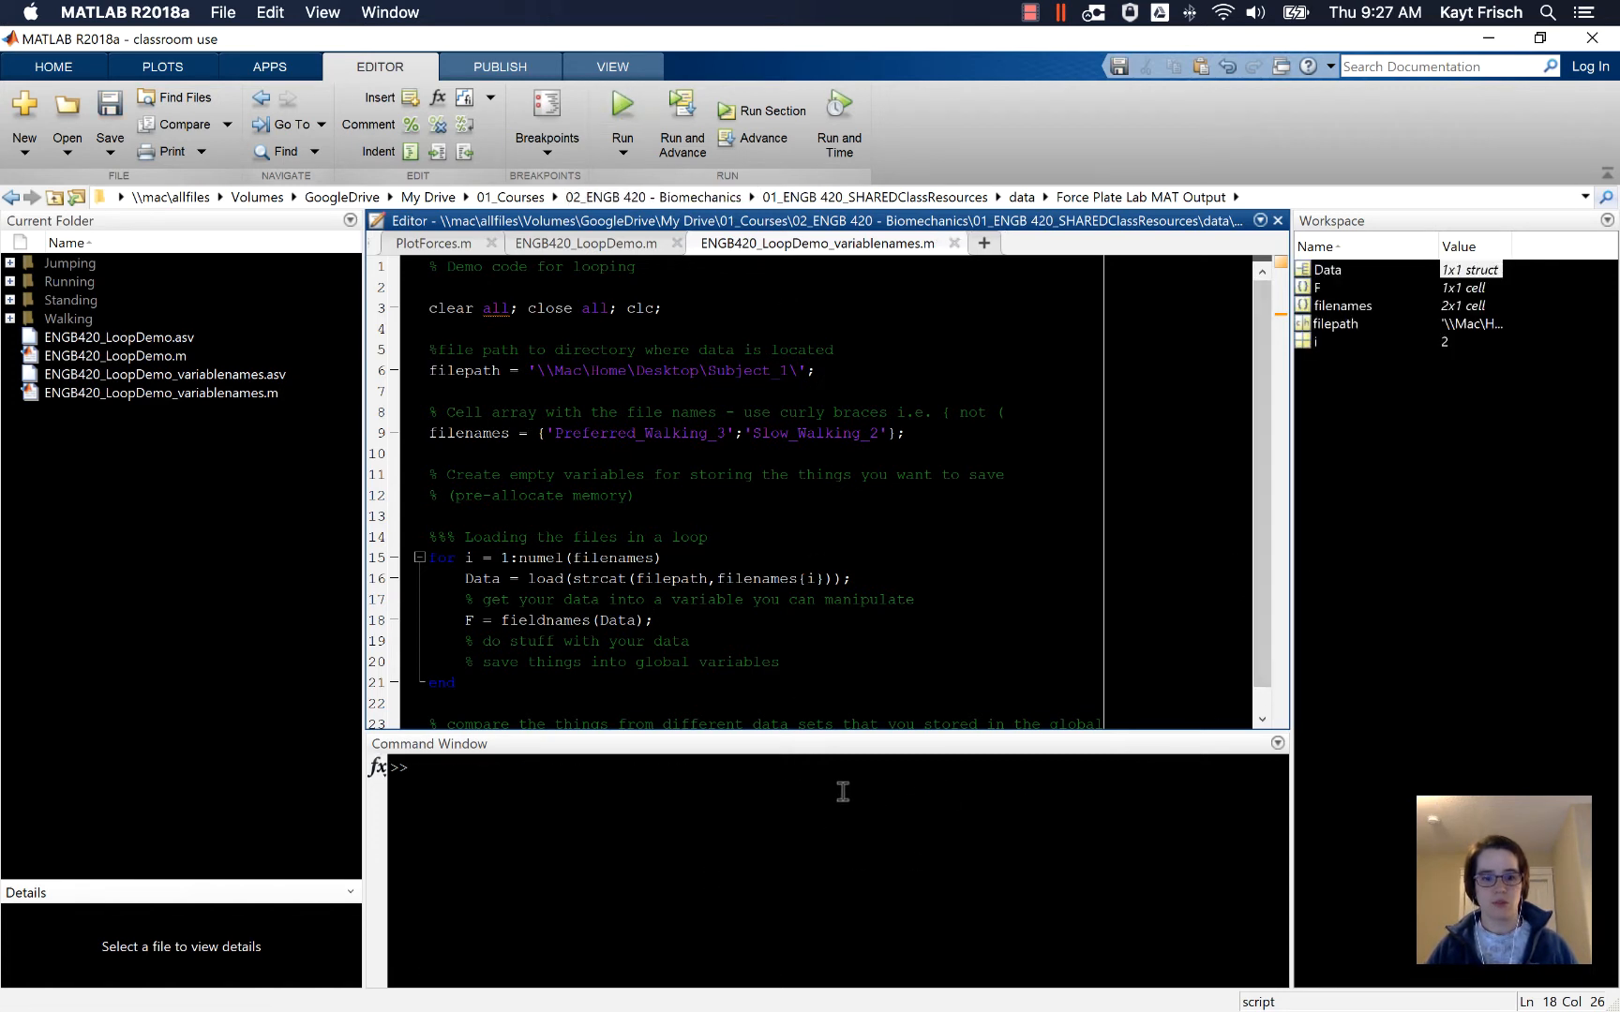
pyautogui.click(889, 786)
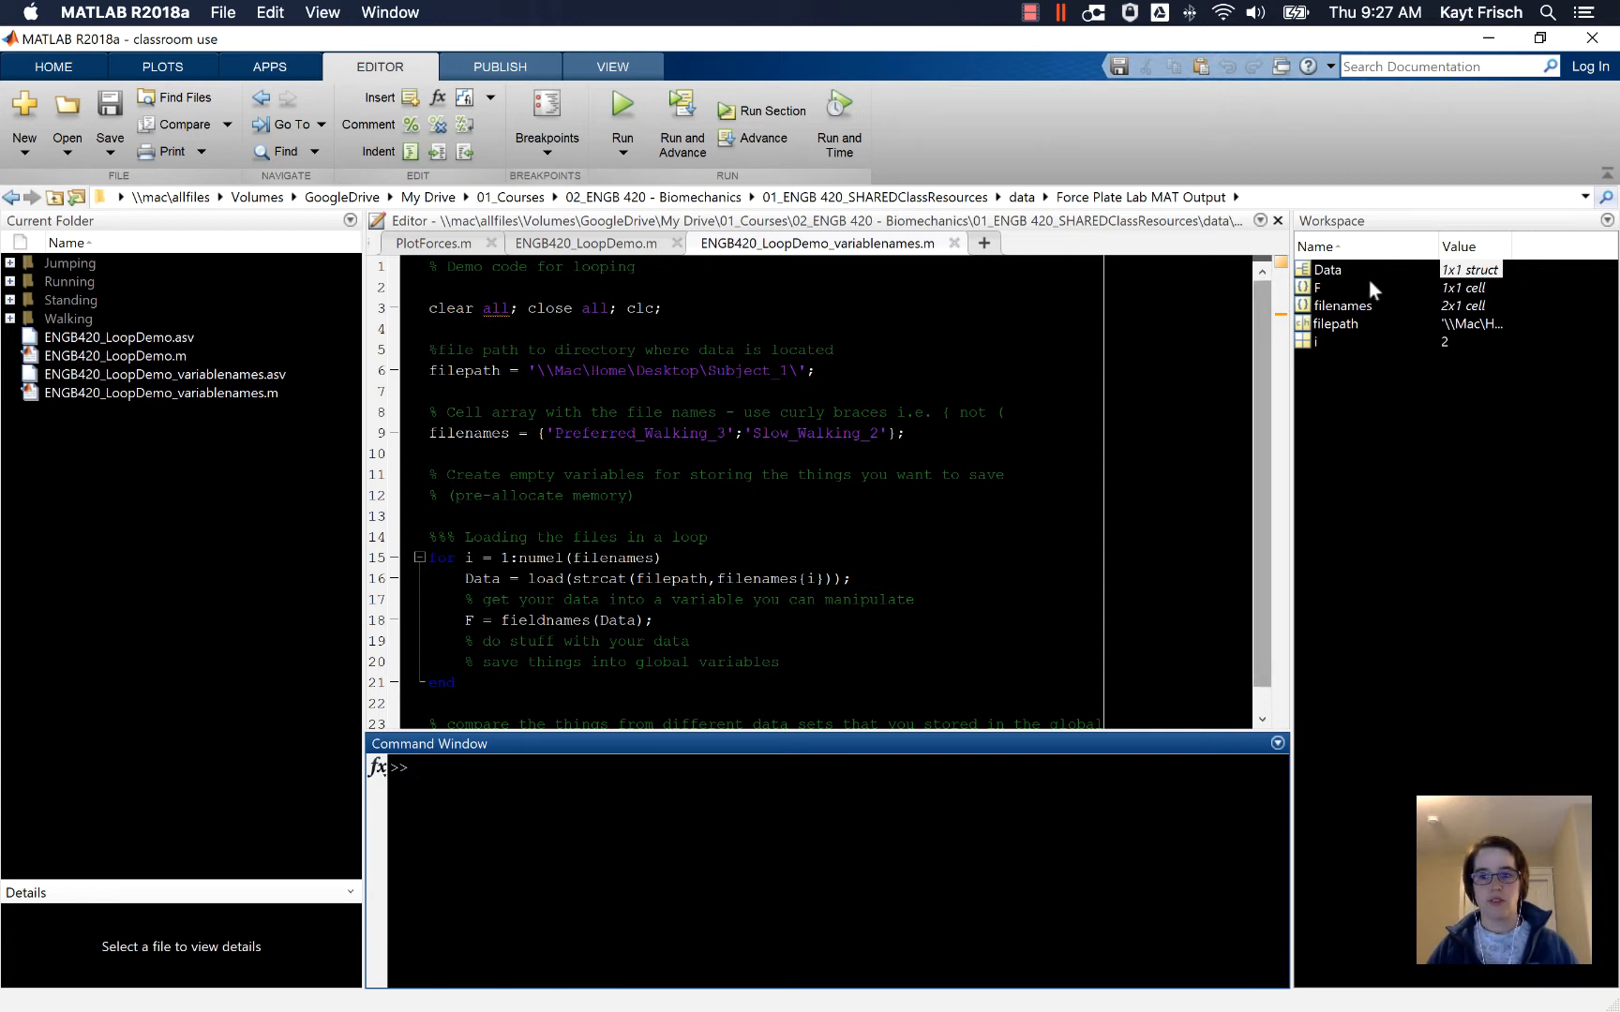
pyautogui.moveTo(654, 620); pyautogui.dragTo(465, 619)
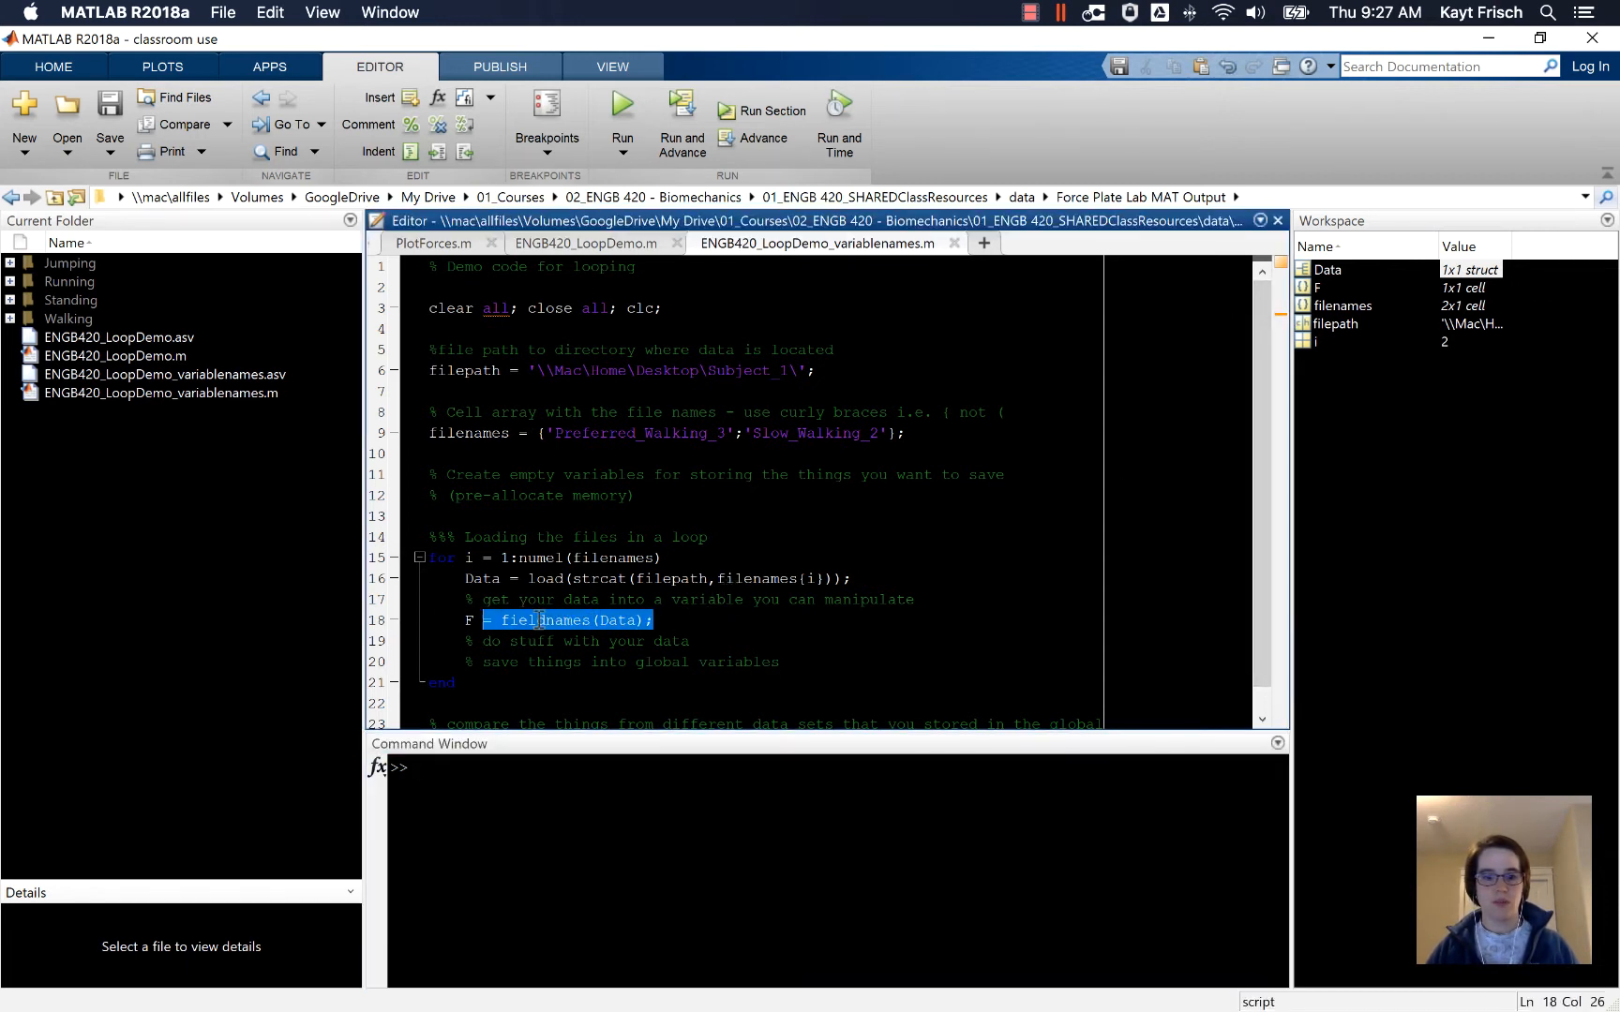
pyautogui.click(532, 797)
pyautogui.write('F = fieldnames(Data);')
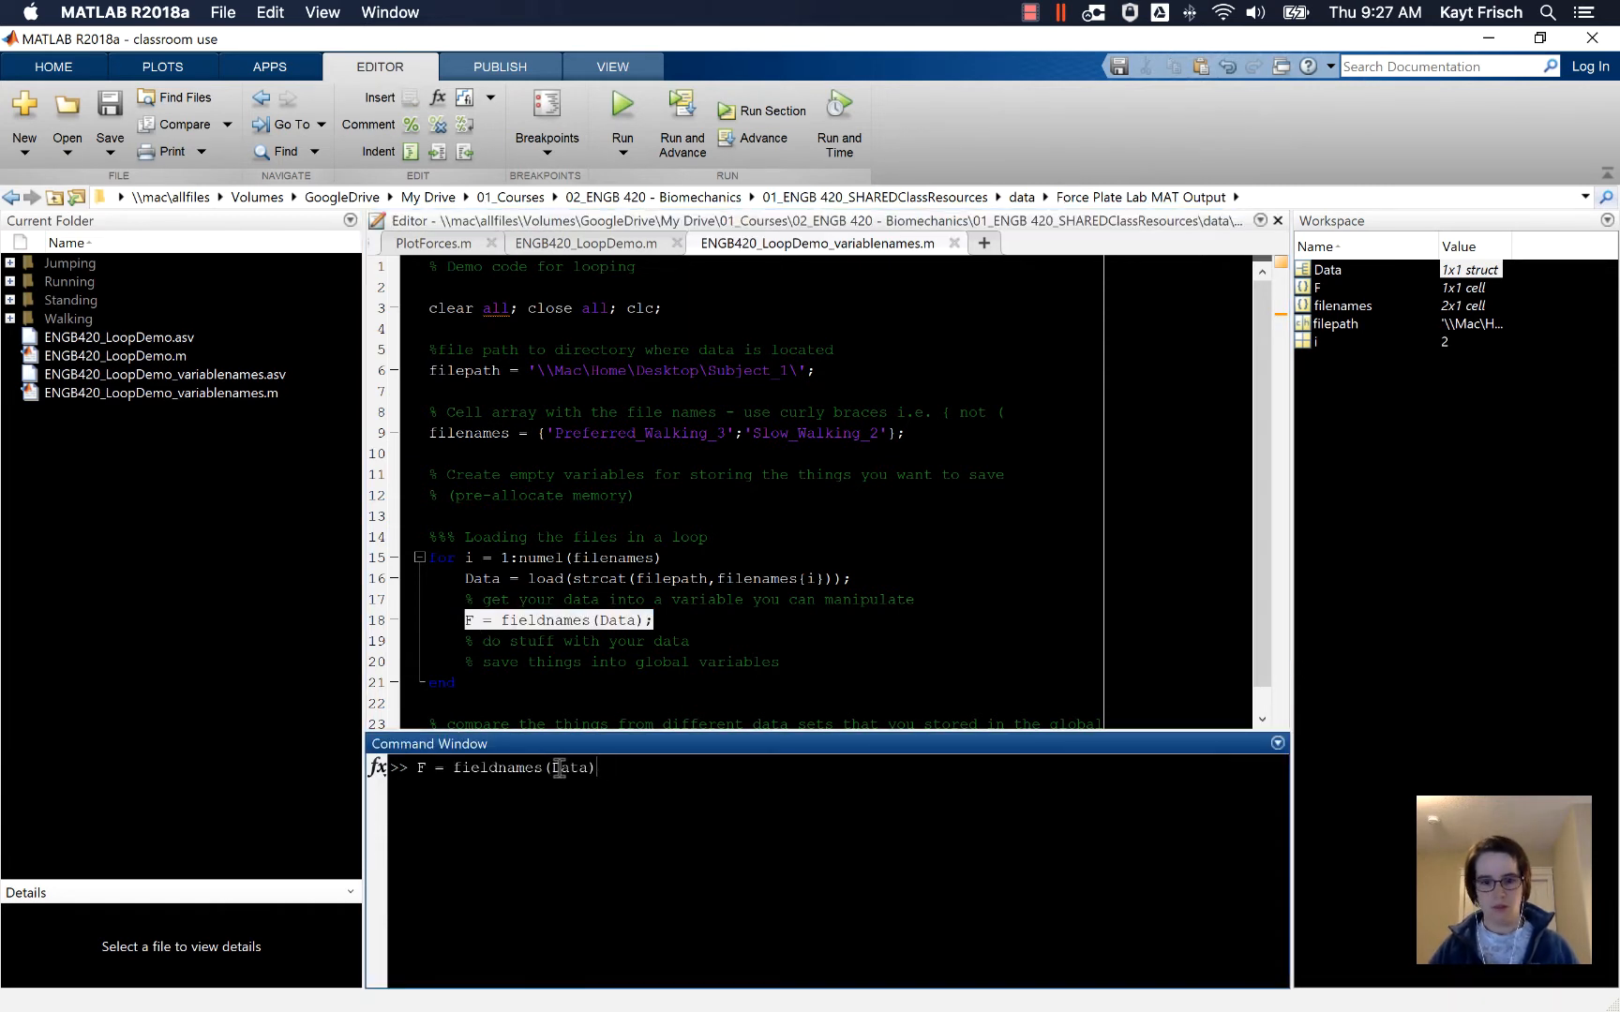
pyautogui.press('Return')
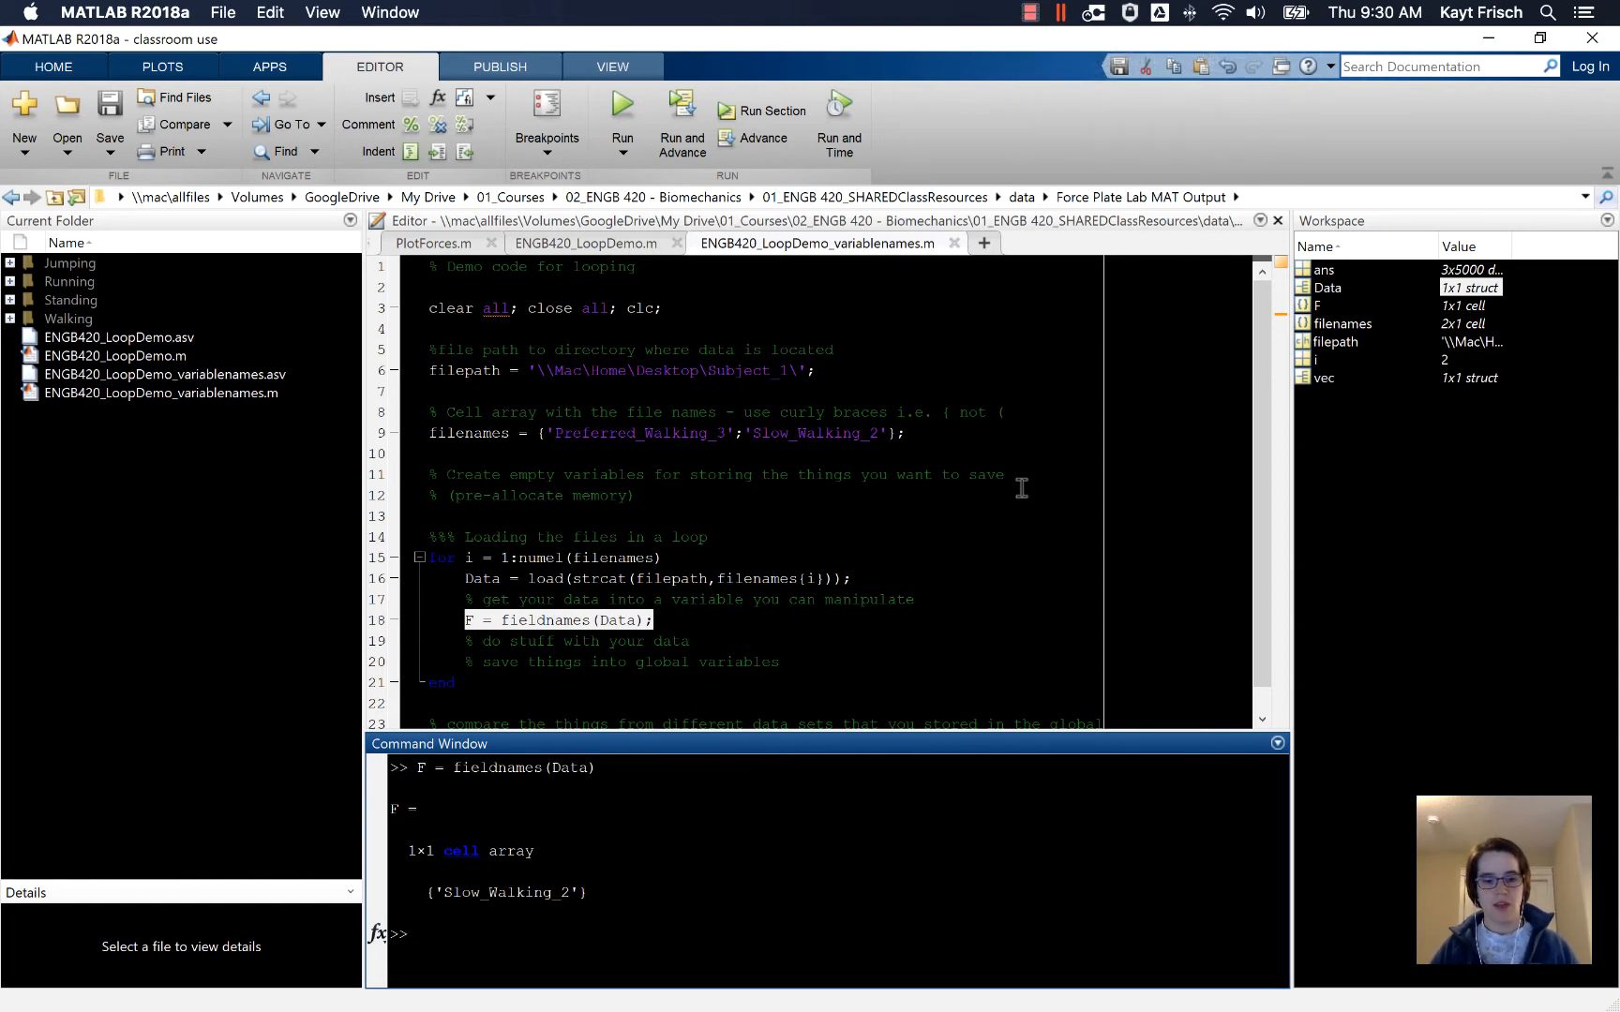
pyautogui.write('vec =')
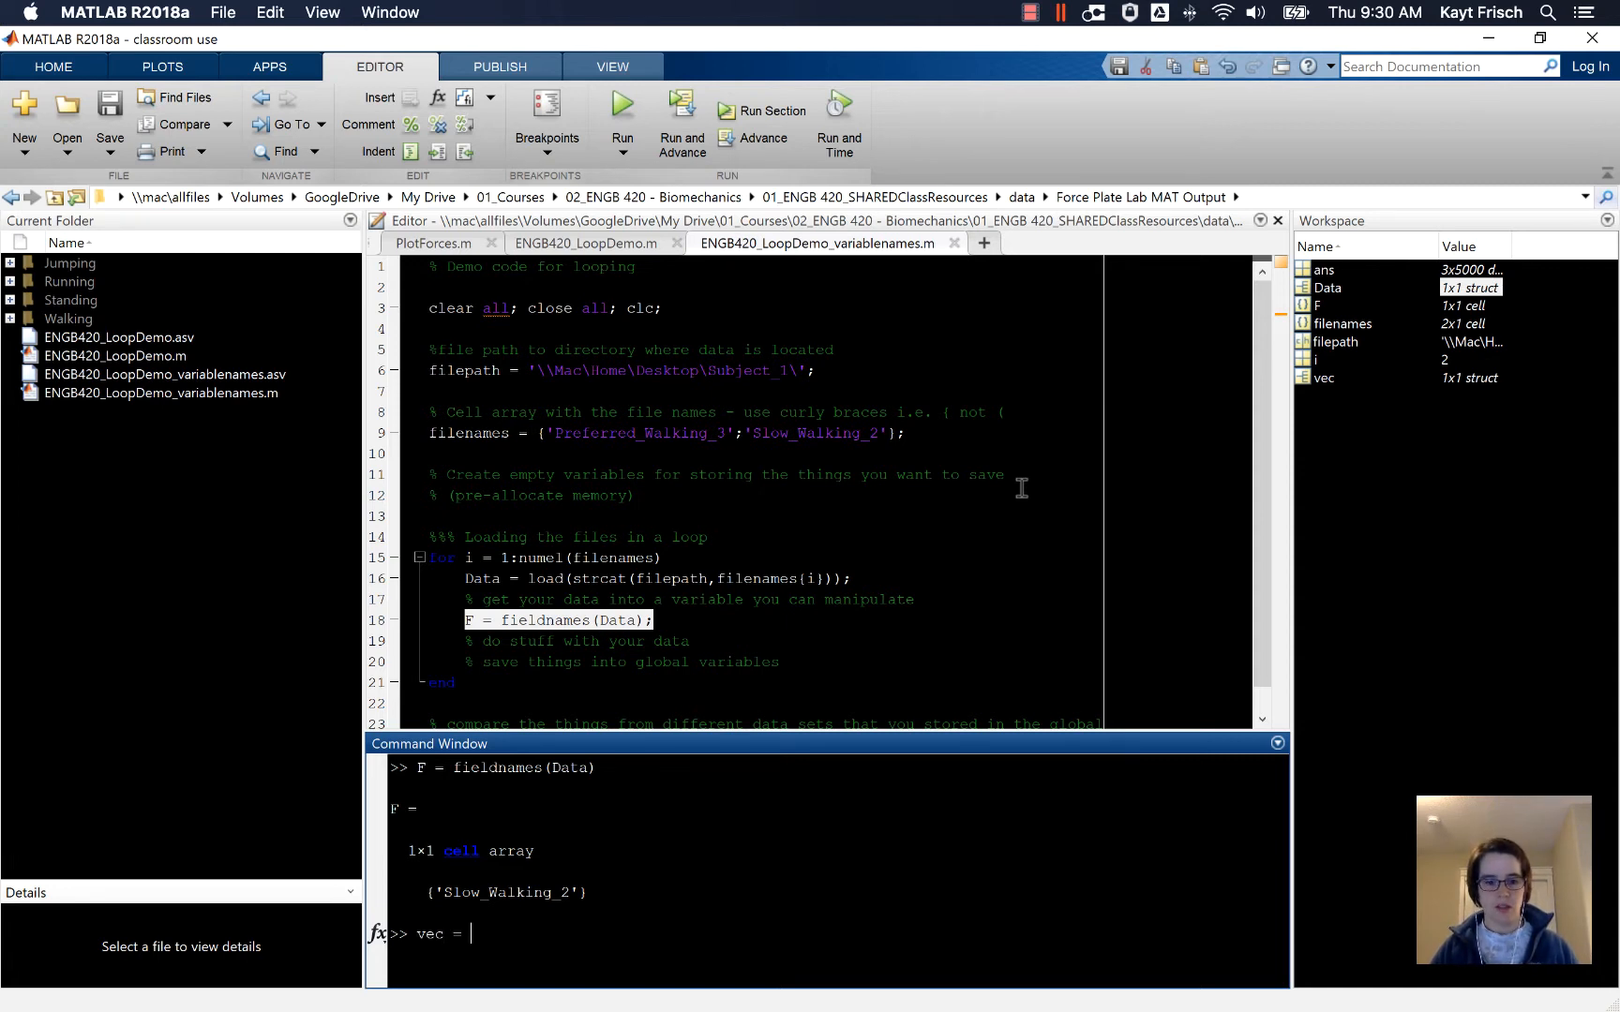
pyautogui.write('Data.')
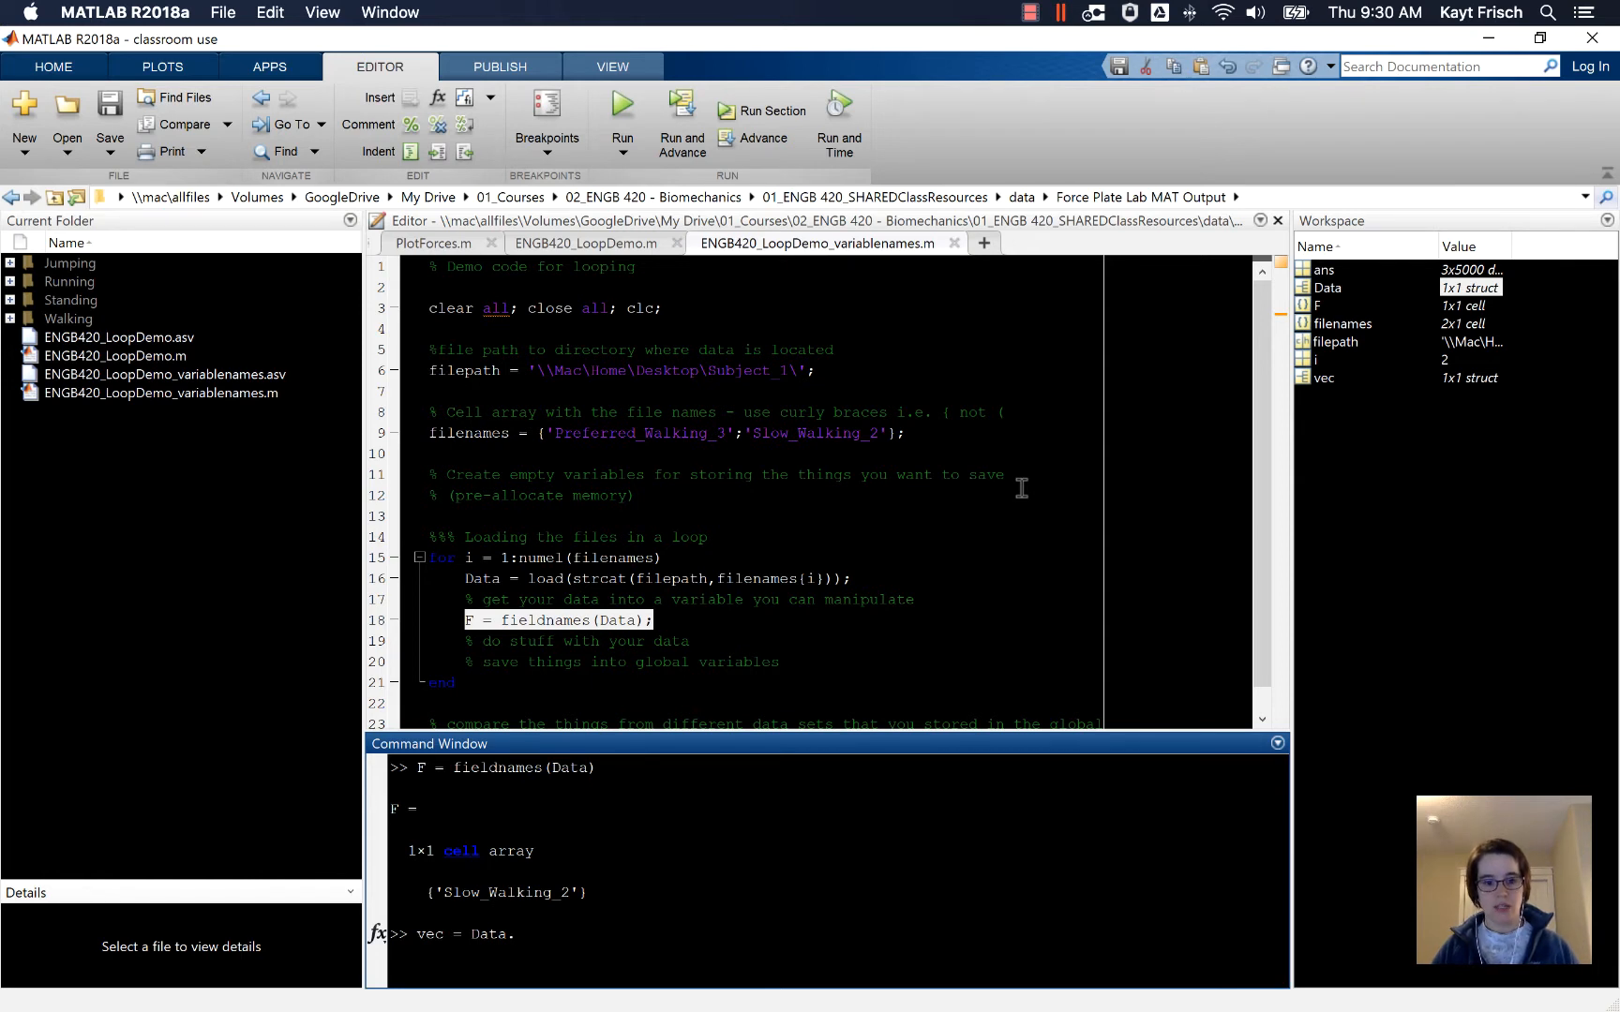
pyautogui.write('(')
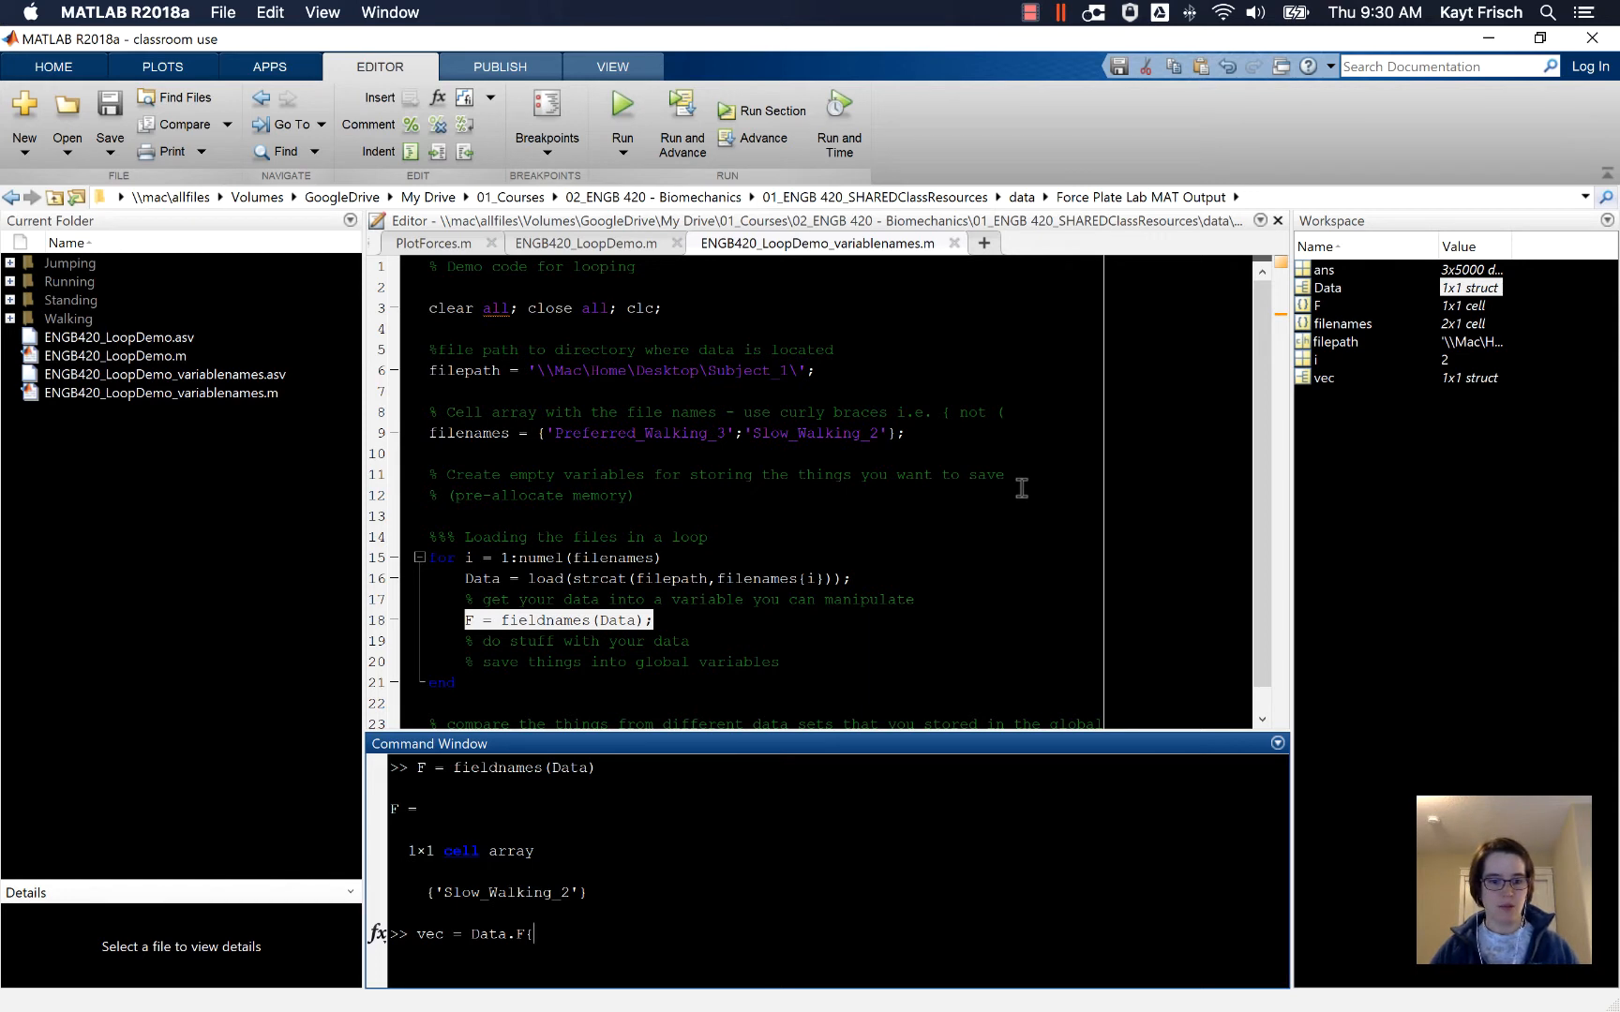
# Note F is a 1×1 cell and try vec = Data.F(1), which errors on a non-existent field
pyautogui.moveTo(534, 851); pyautogui.dragTo(398, 850)
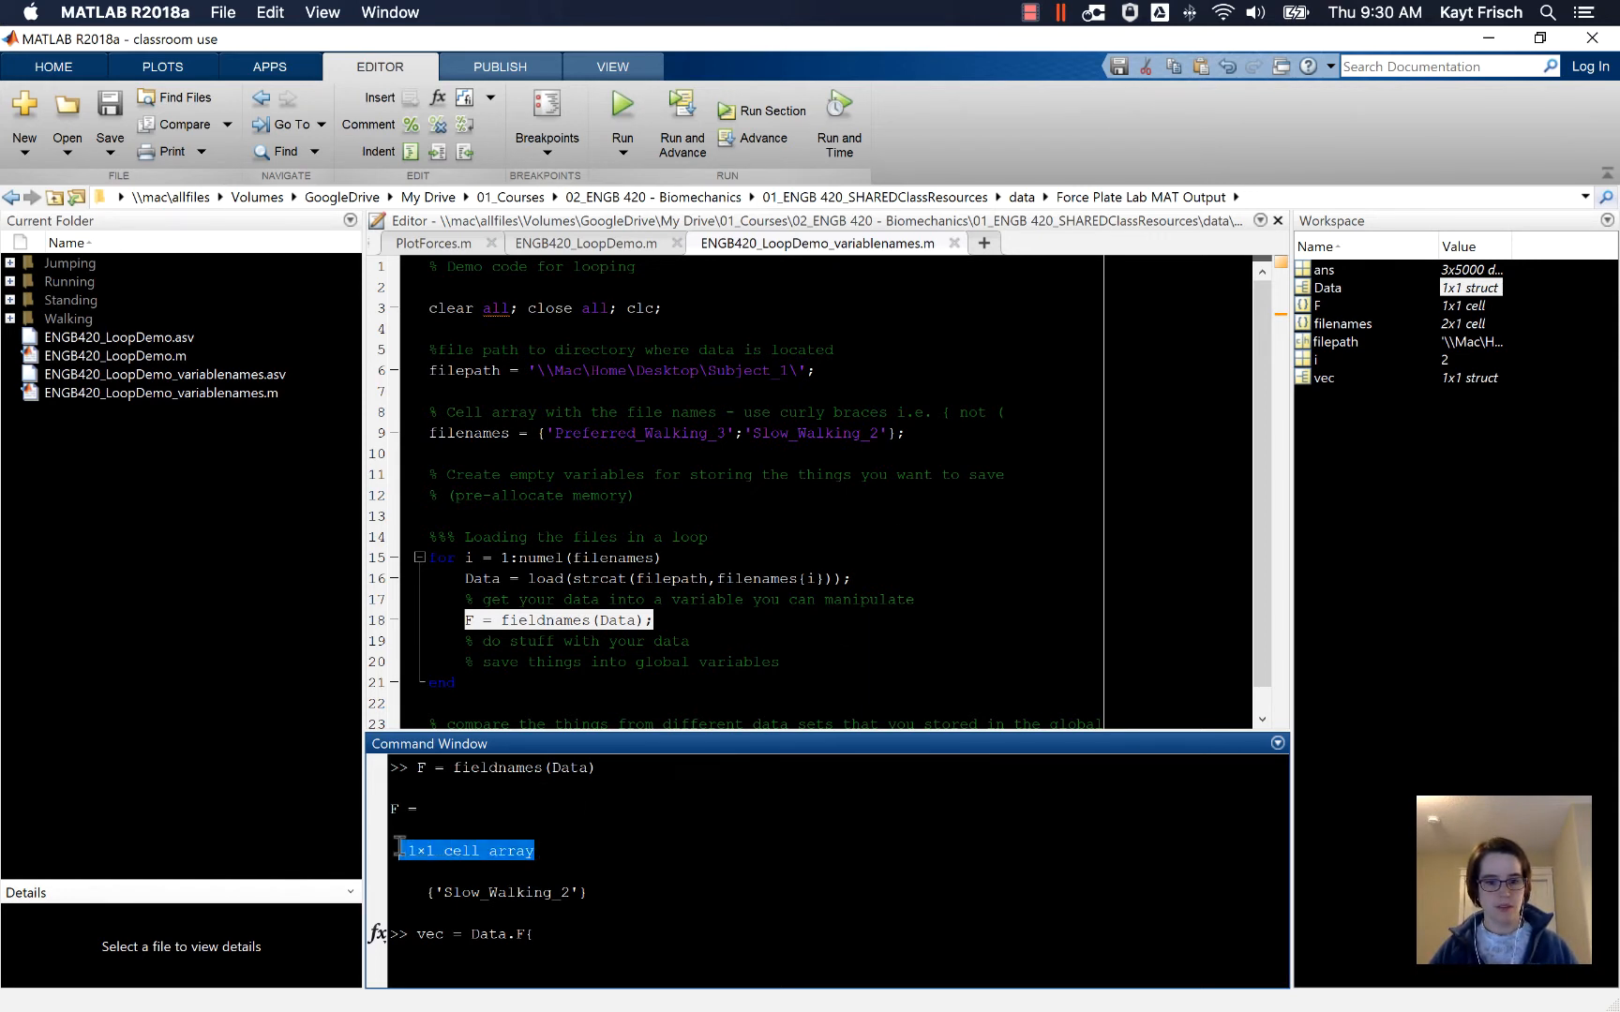
pyautogui.click(564, 937)
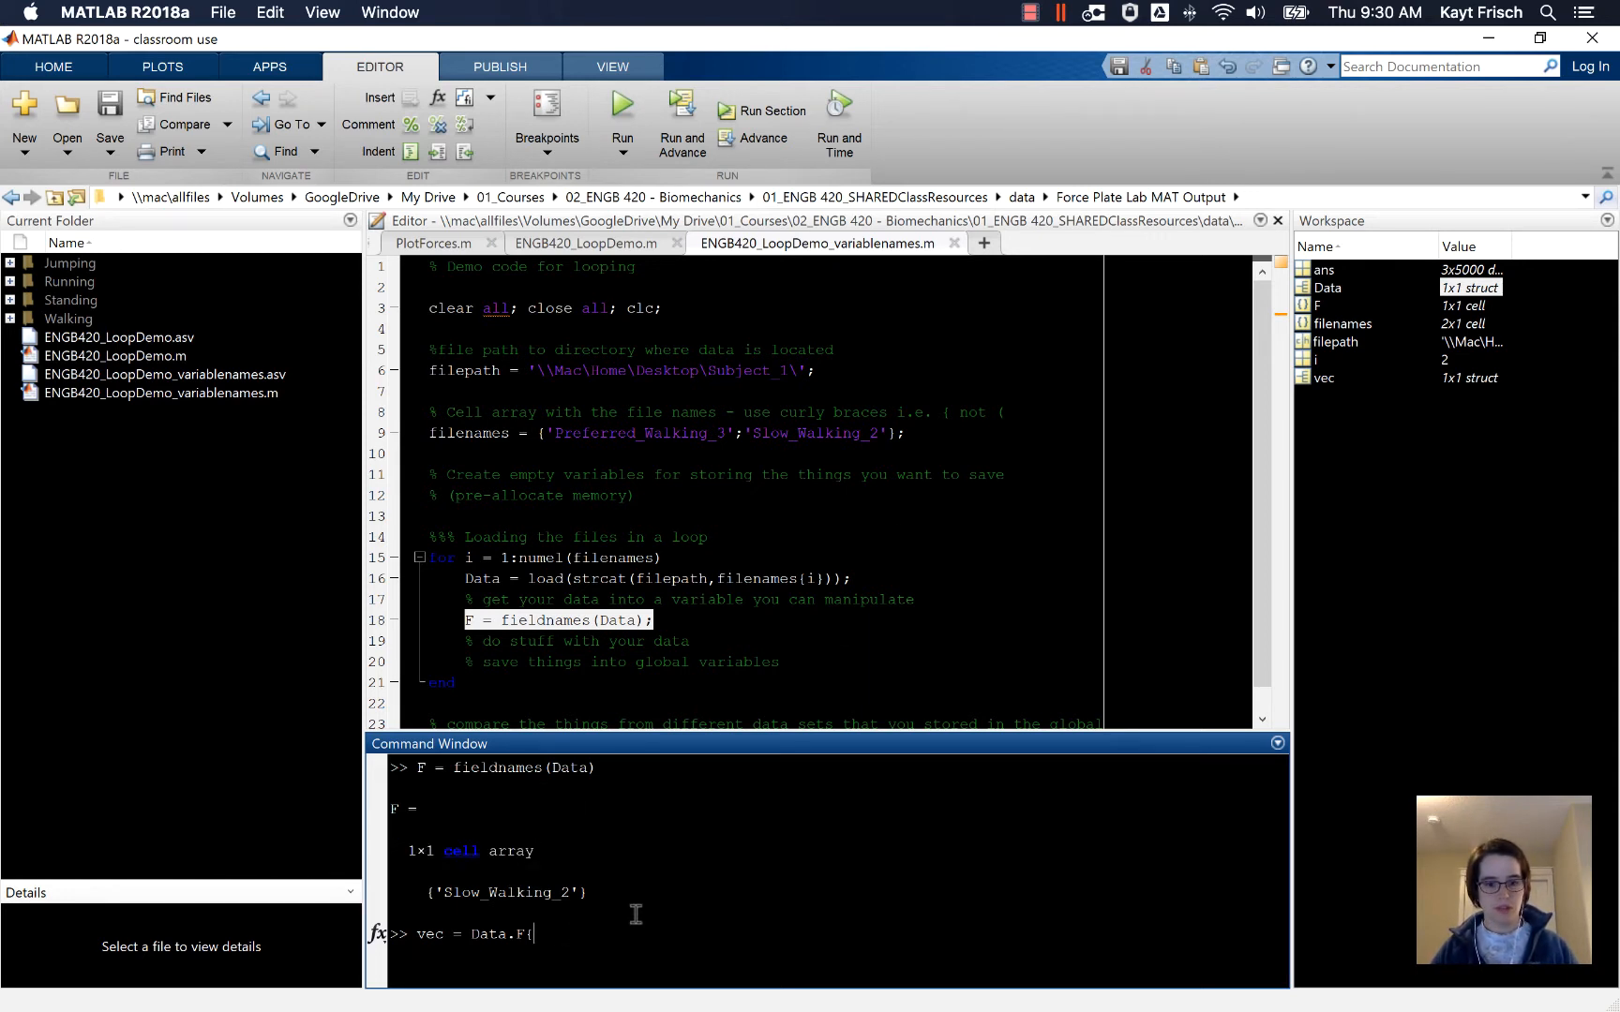
pyautogui.write('1')
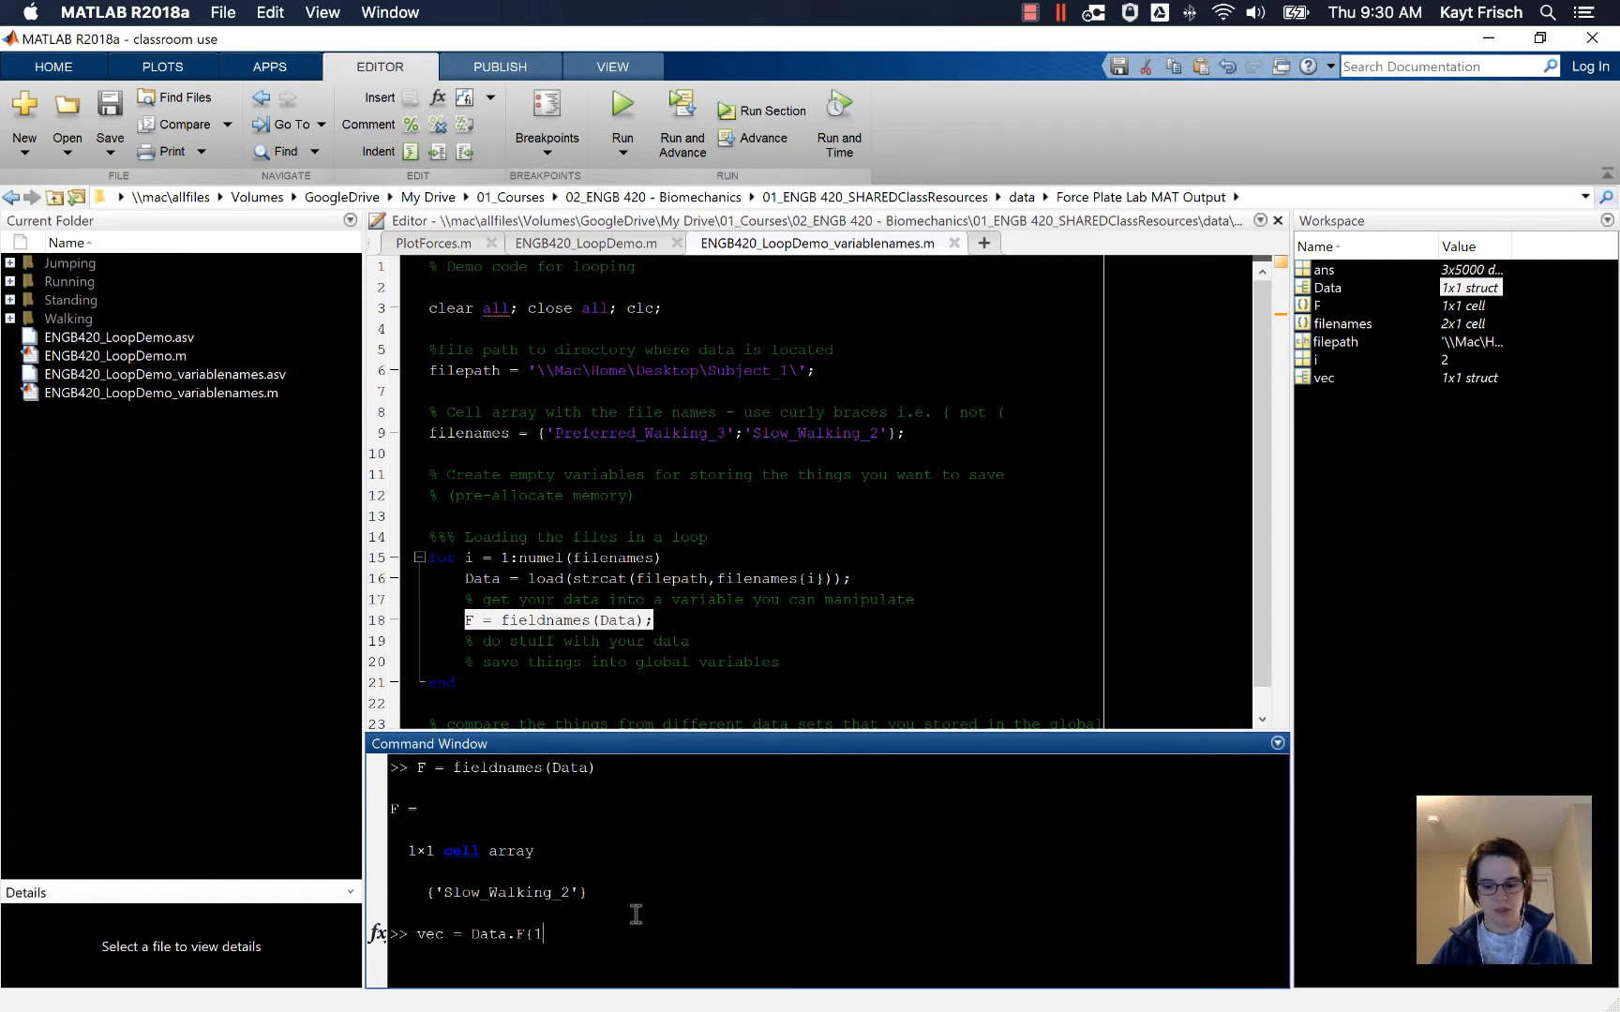
pyautogui.write(')')
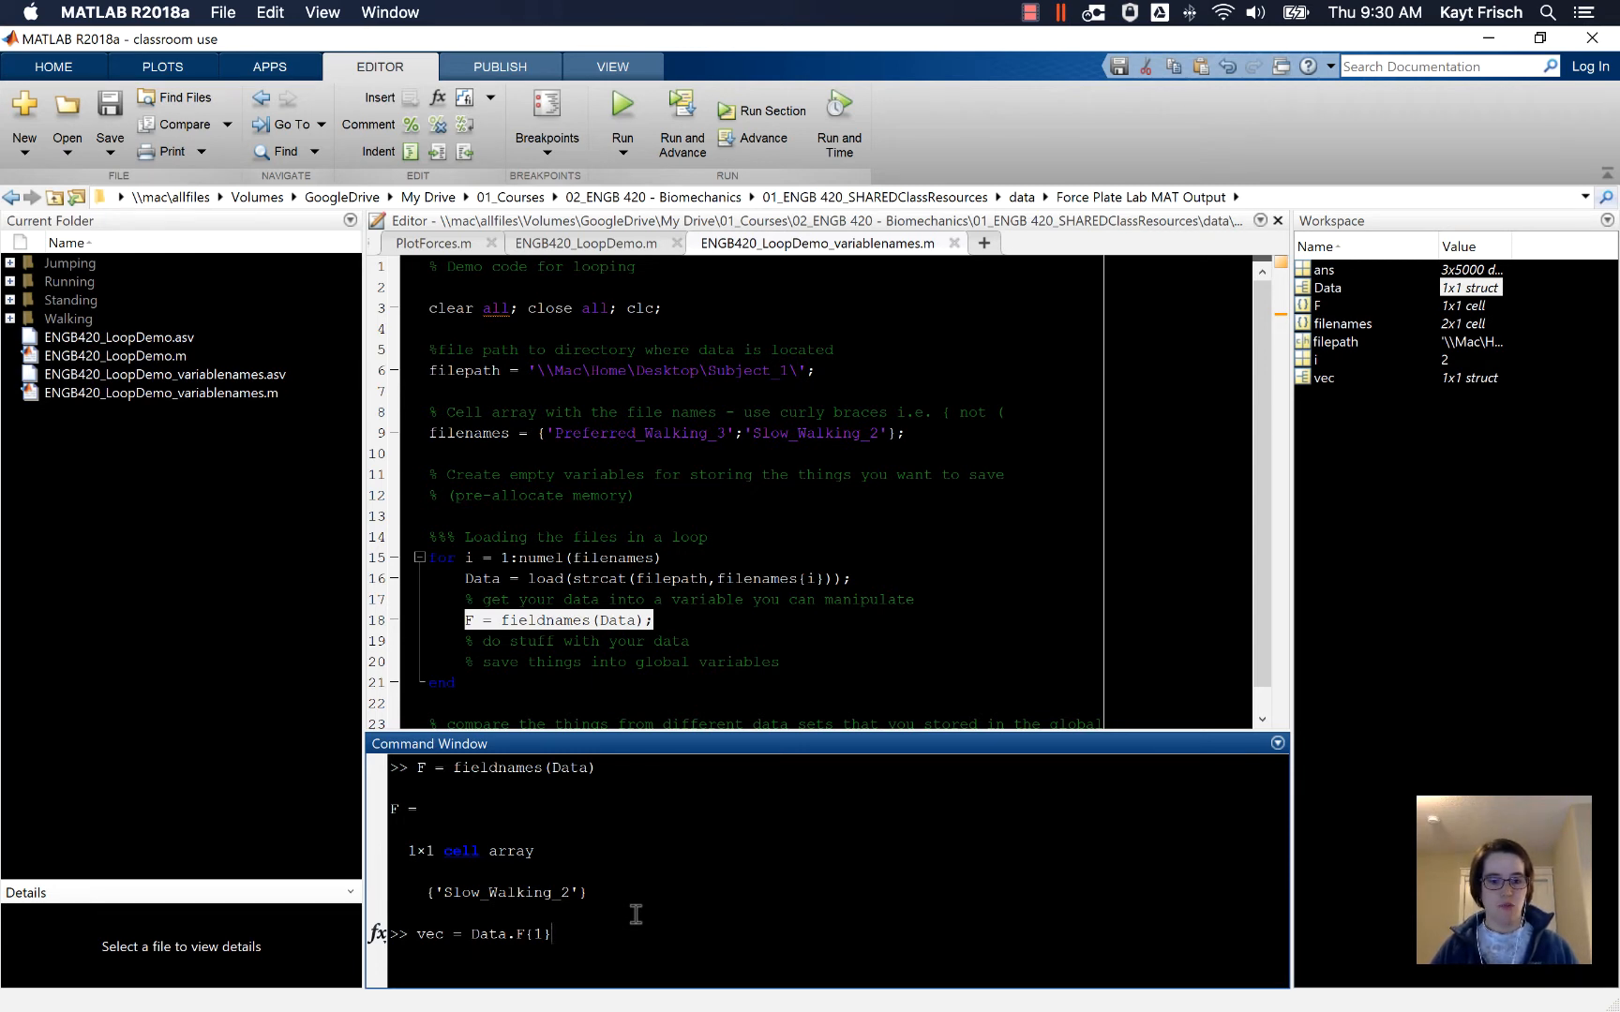
pyautogui.press('Return')
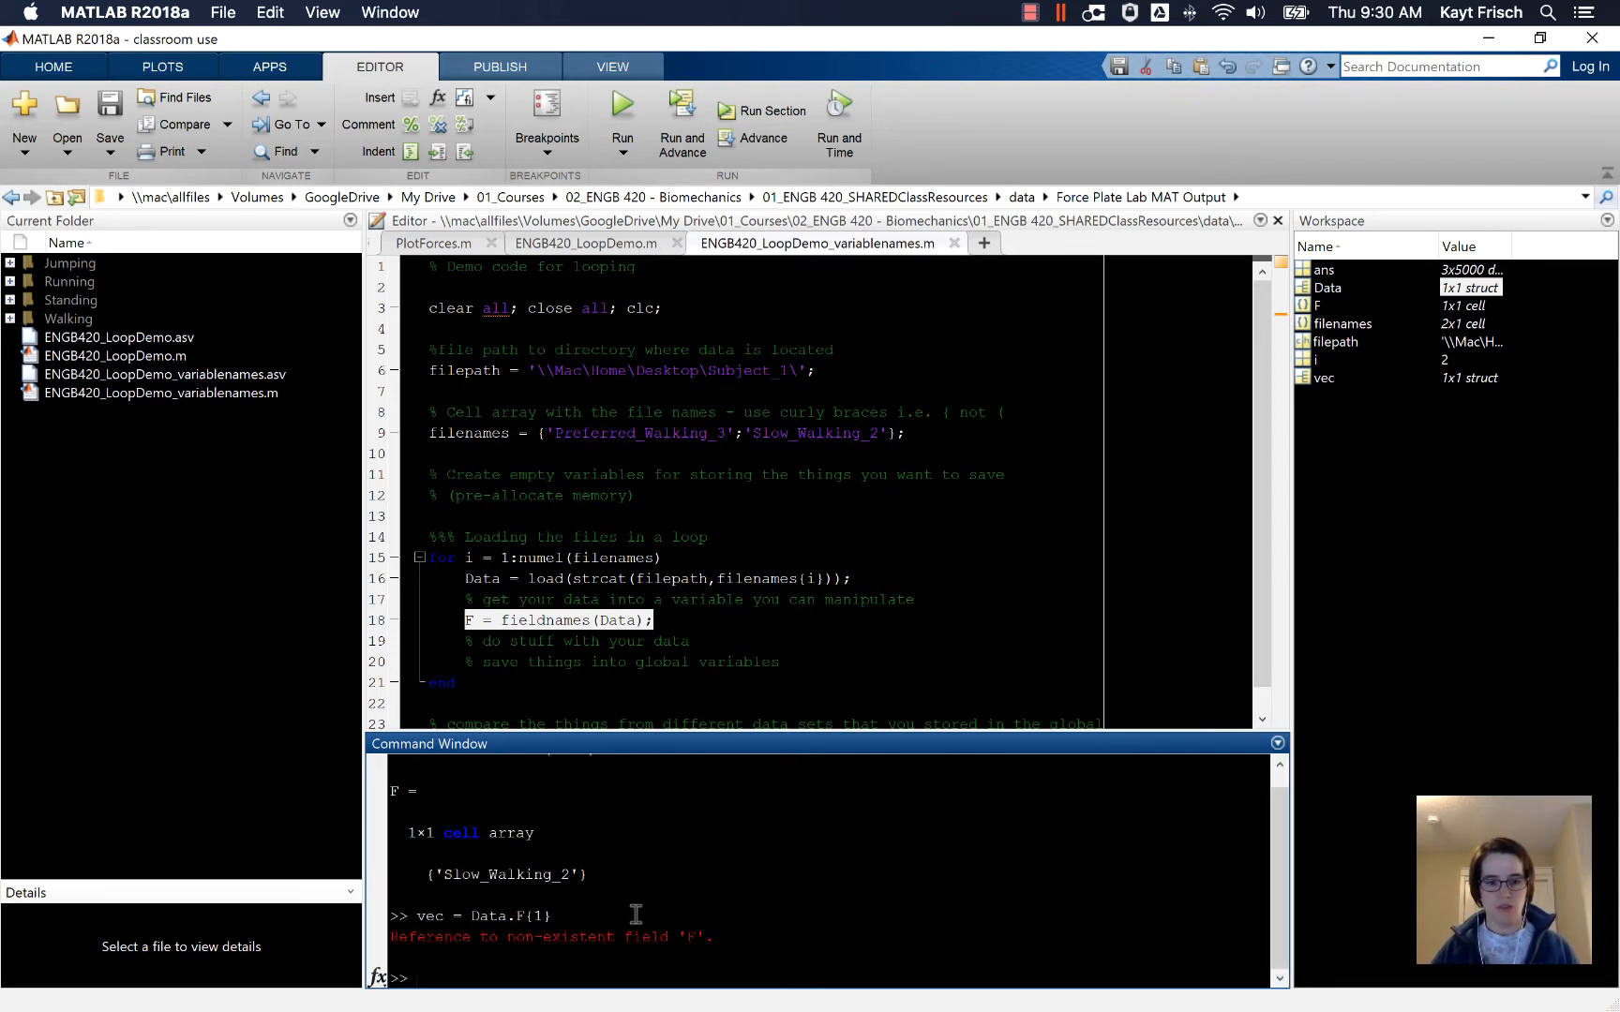
# Recall the command and correct it to vec = Data.(F{1}), returning the Slow_Walking_2 struct
pyautogui.press('Up')
pyautogui.press('Left')
pyautogui.press('Left')
pyautogui.press('Left')
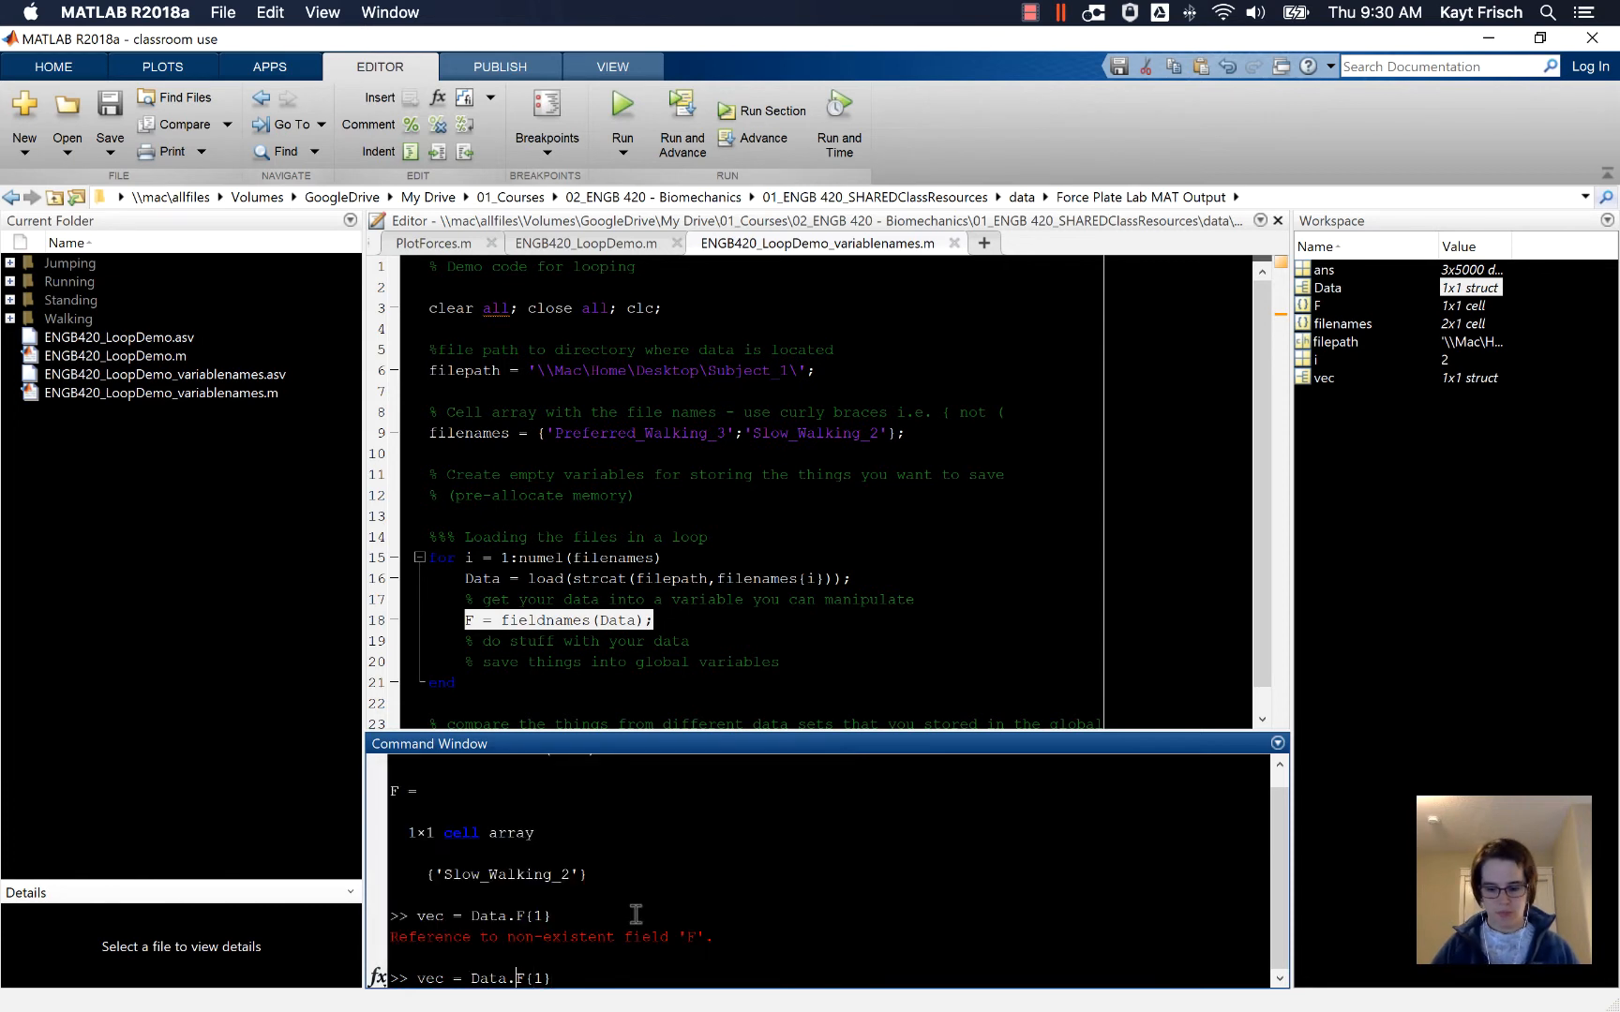
pyautogui.write('(F{1}')
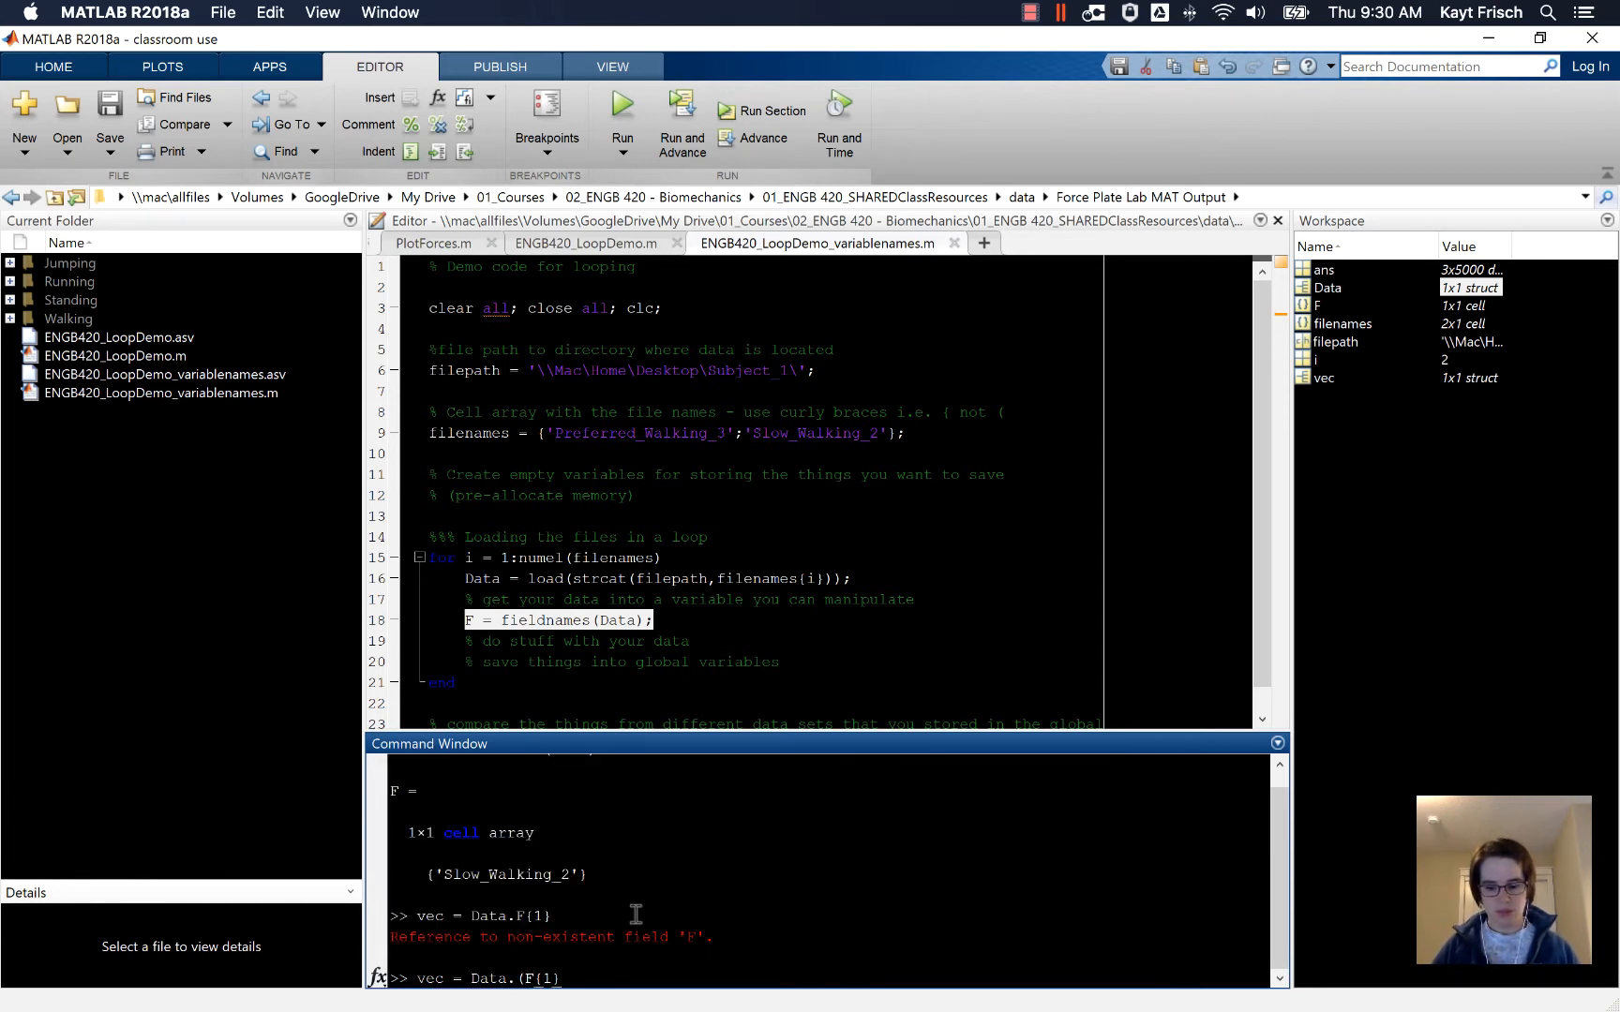
pyautogui.write(')')
pyautogui.press('Return')
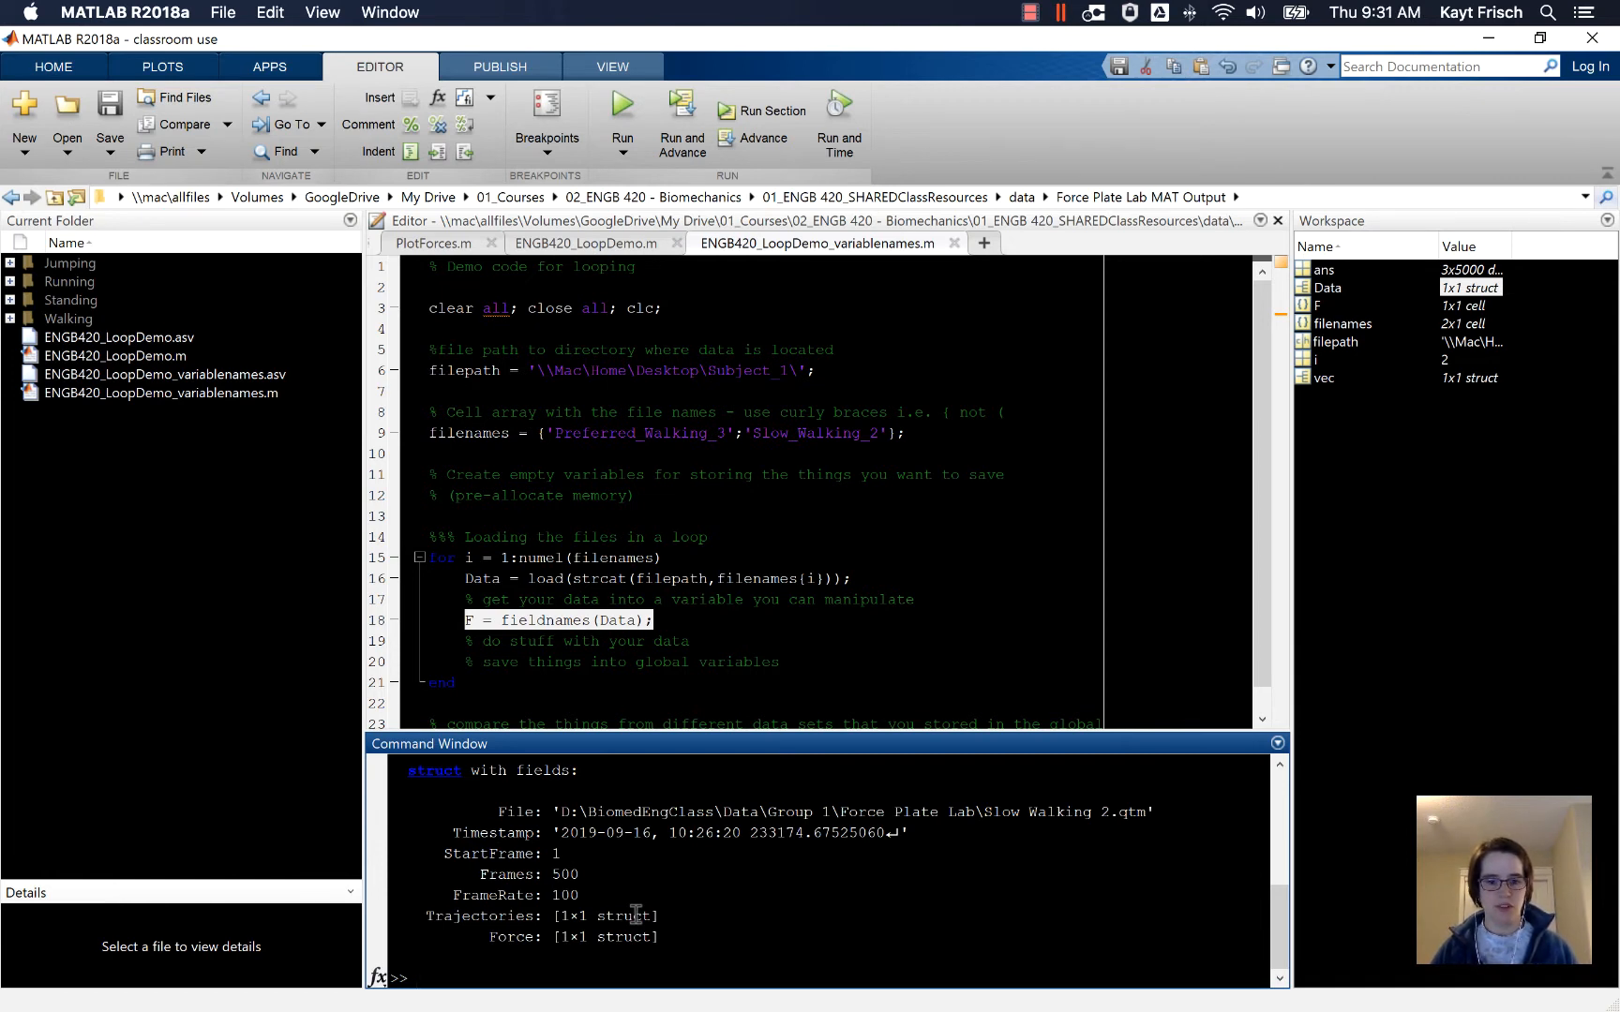
pyautogui.scroll(3, 635, 913)
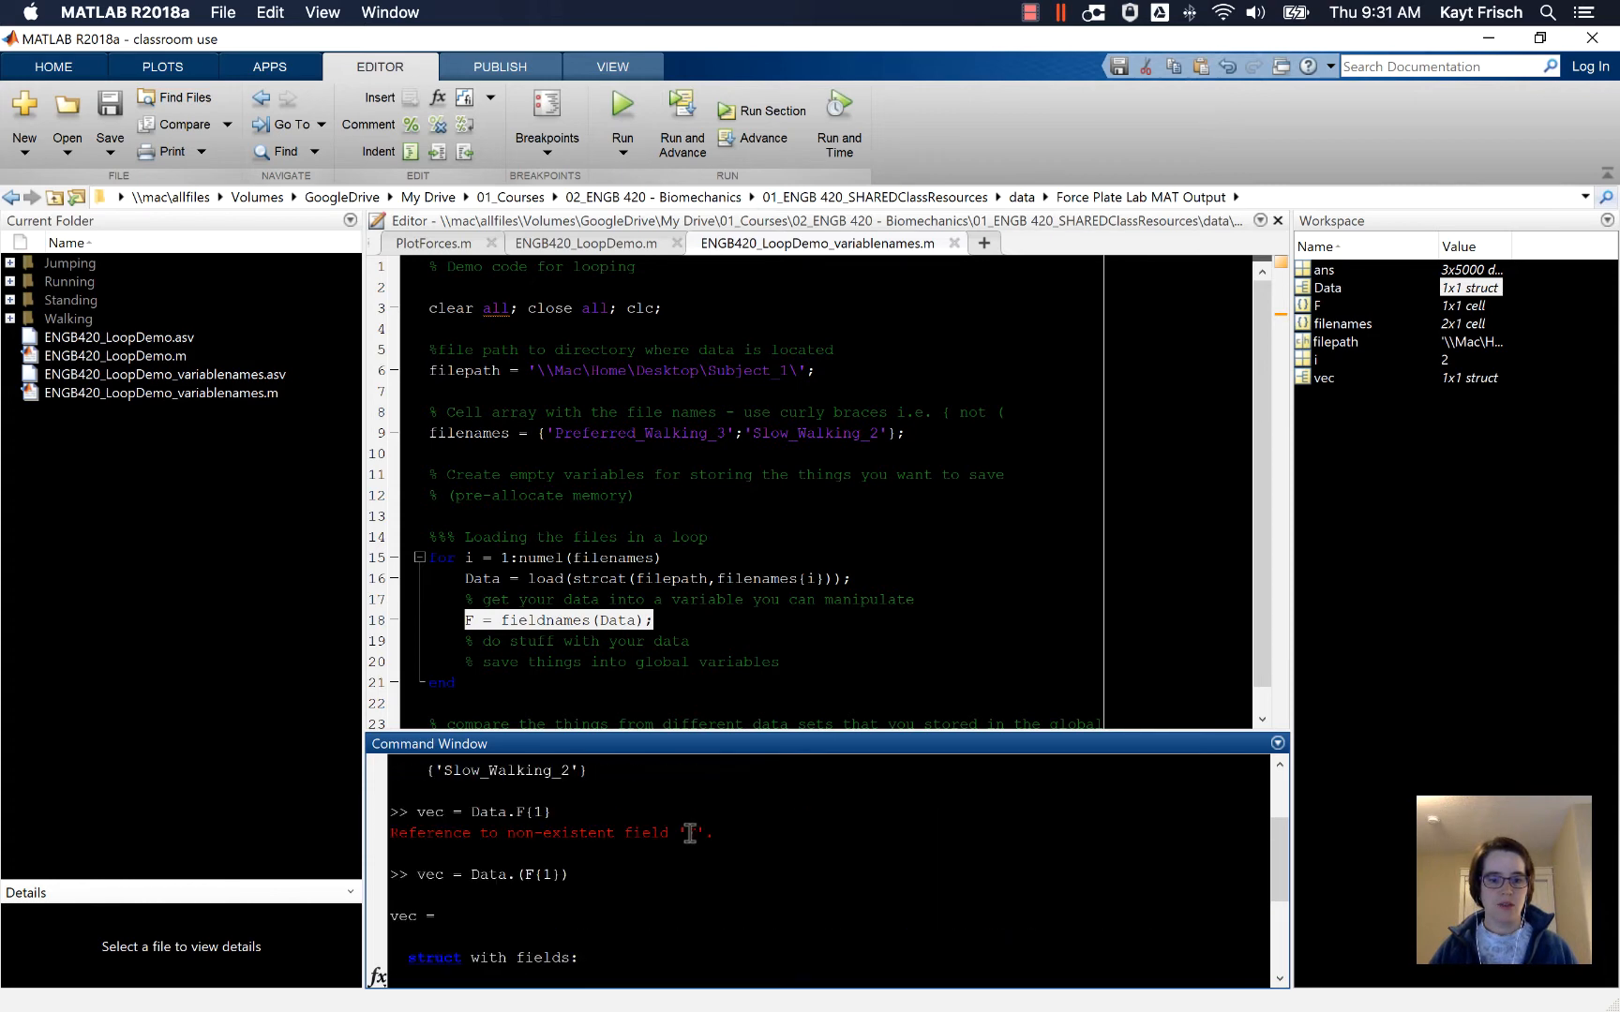
pyautogui.scroll(-5, 690, 833)
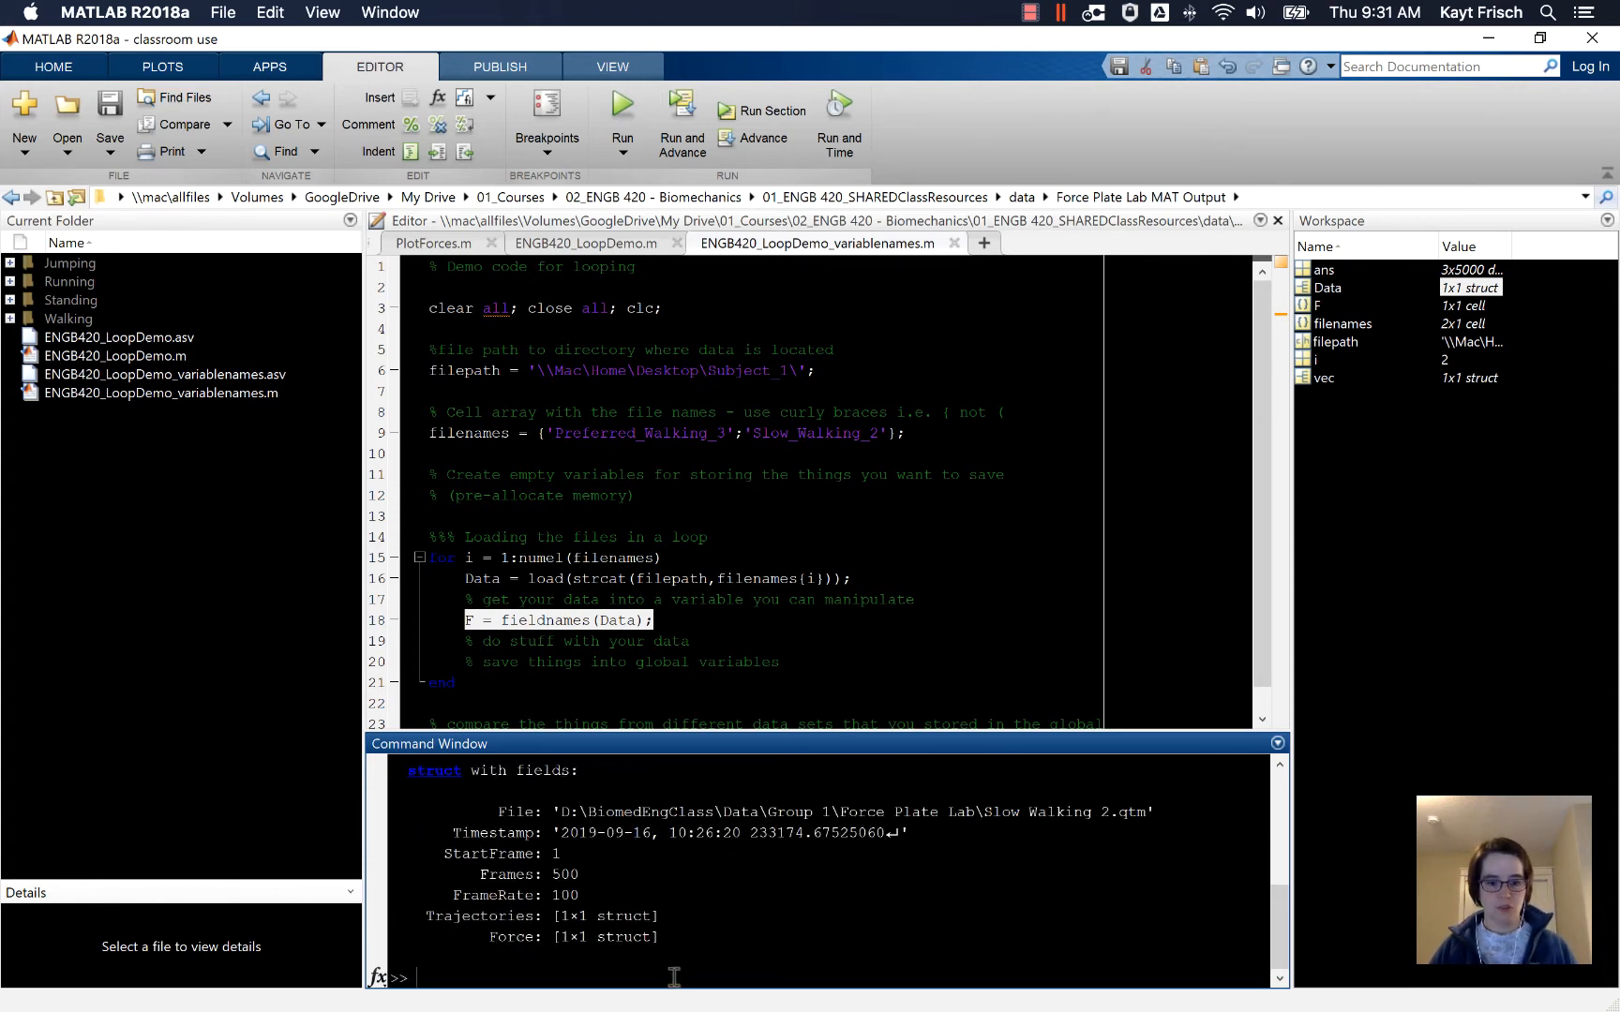
pyautogui.write('vec.Forc')
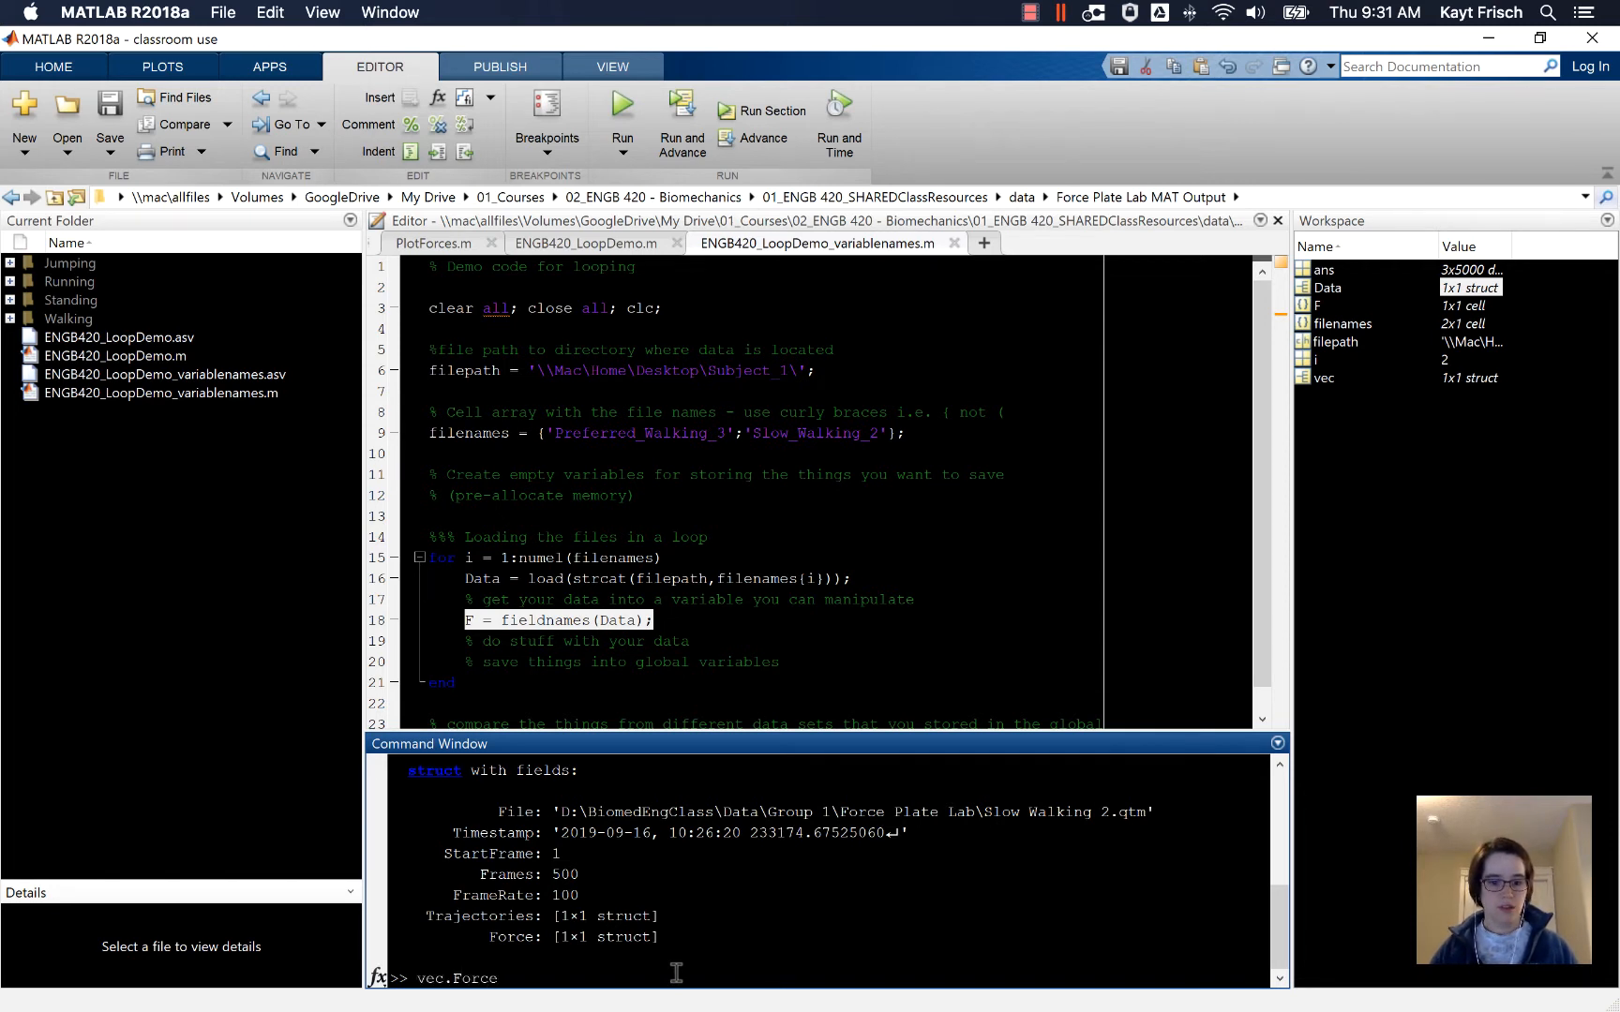
pyautogui.write('e')
# Display vec.Force, note its 3×5000 matrix, then print vec.Force.Force in full
pyautogui.press('Return')
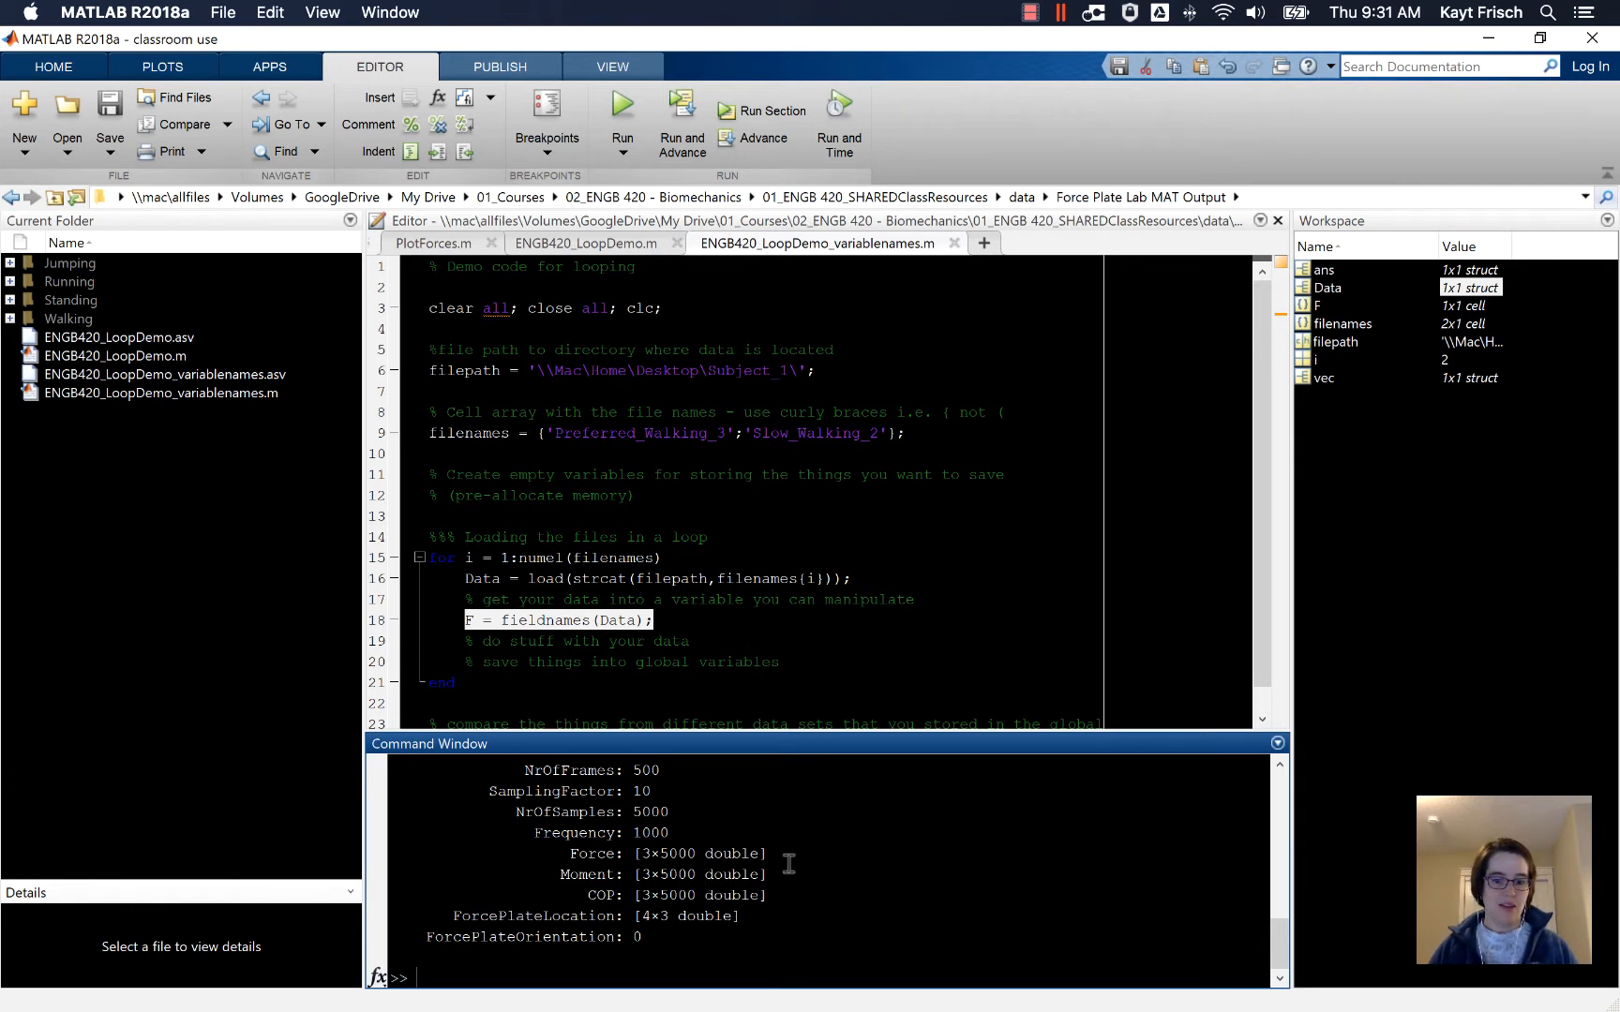
pyautogui.moveTo(787, 861); pyautogui.dragTo(571, 853)
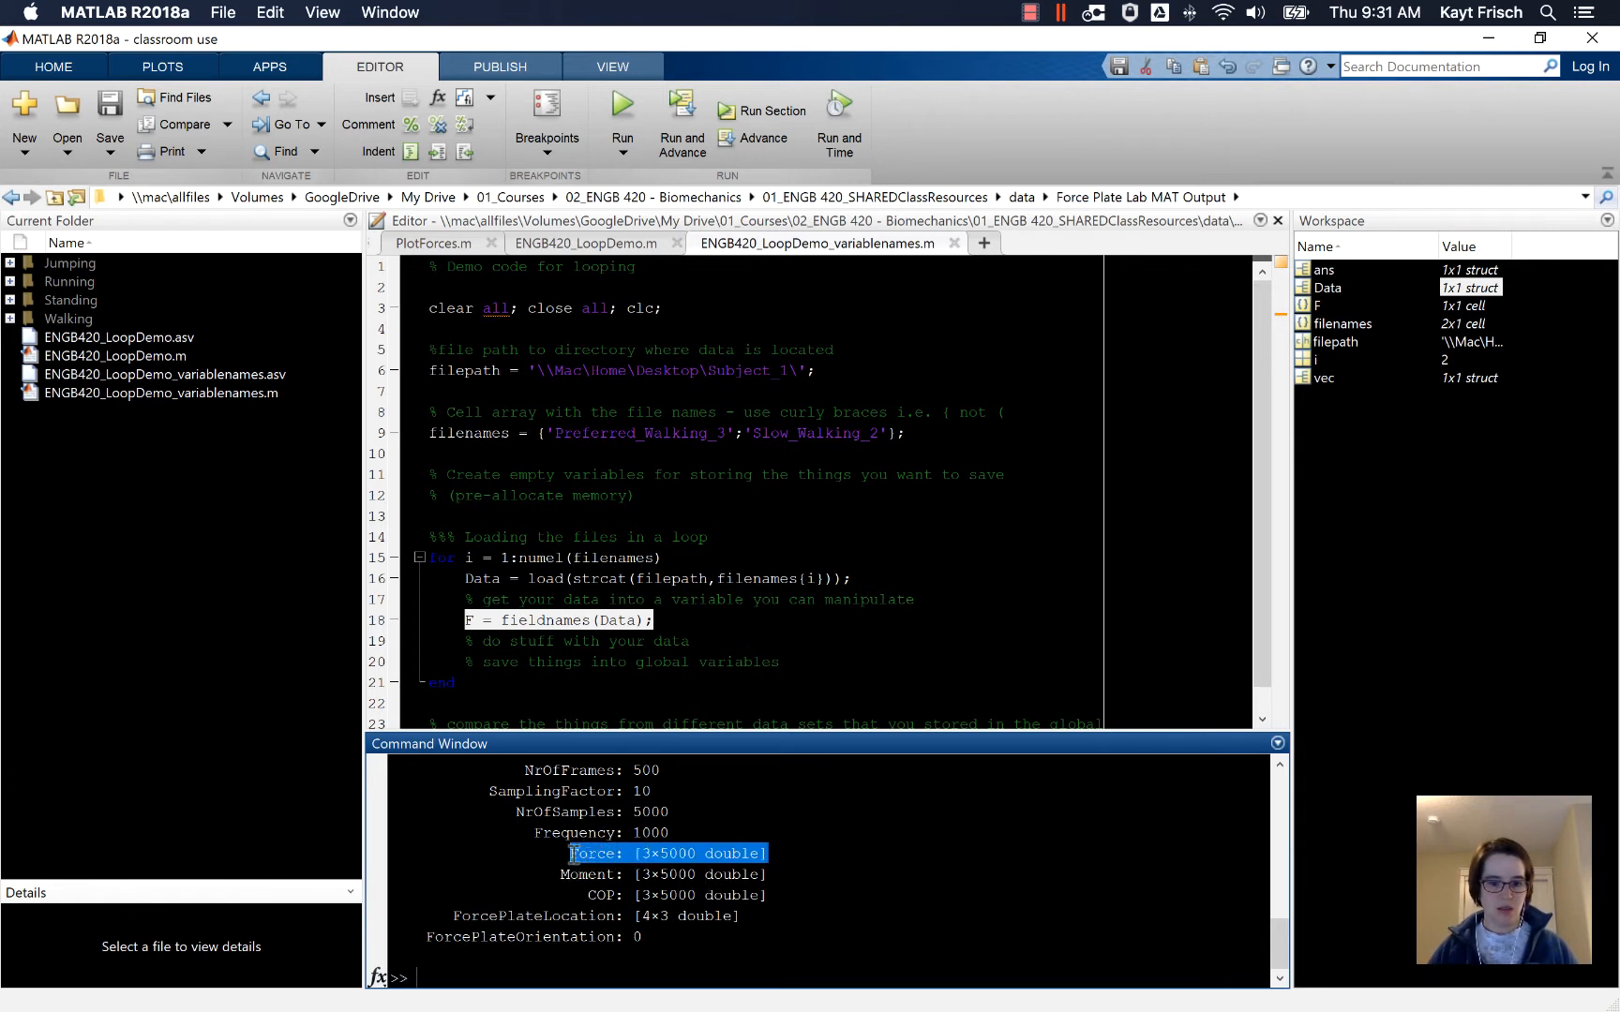
pyautogui.click(781, 851)
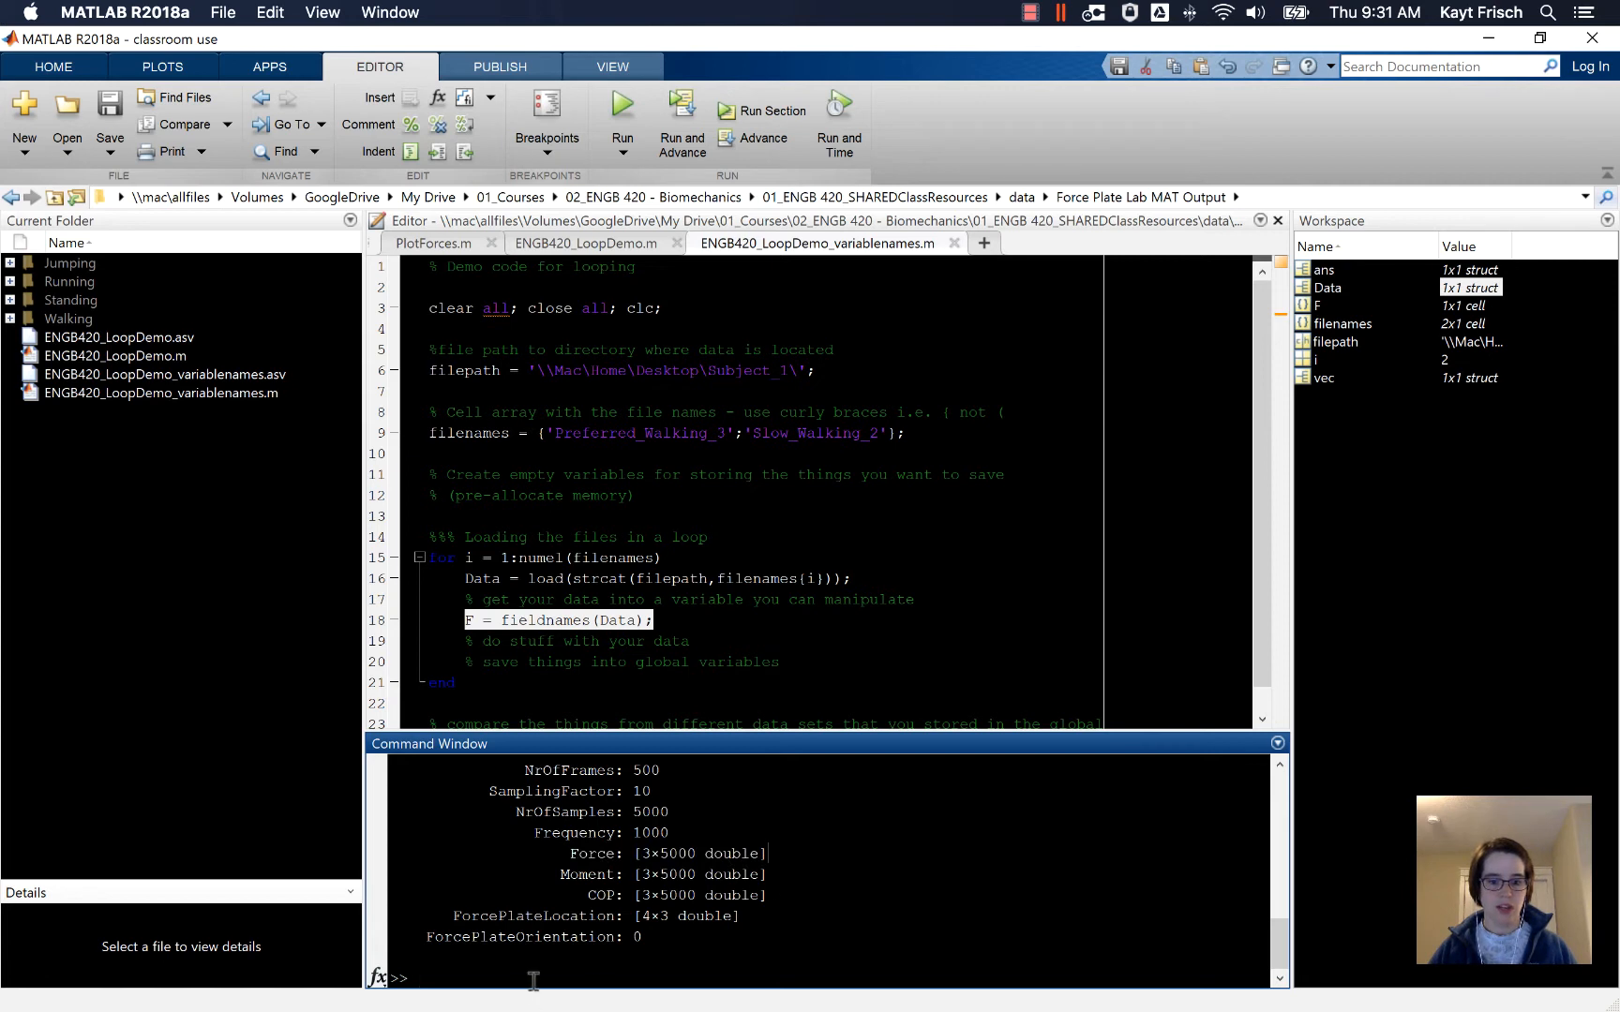
pyautogui.press('Up')
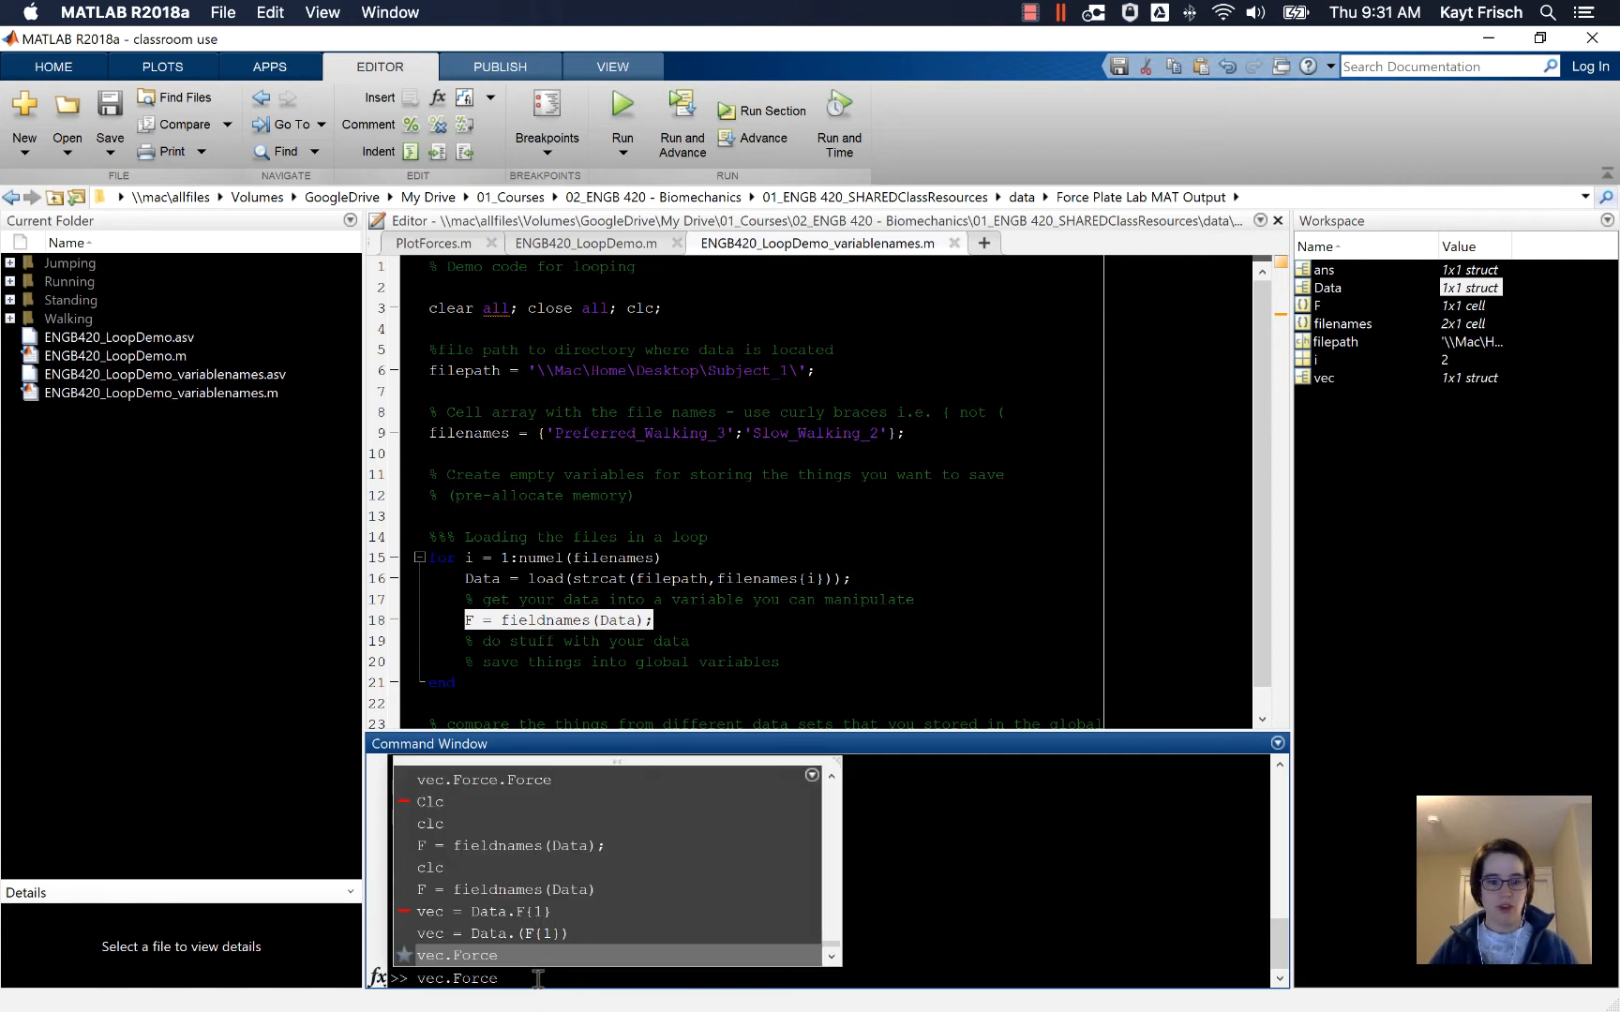
pyautogui.write('.Forc')
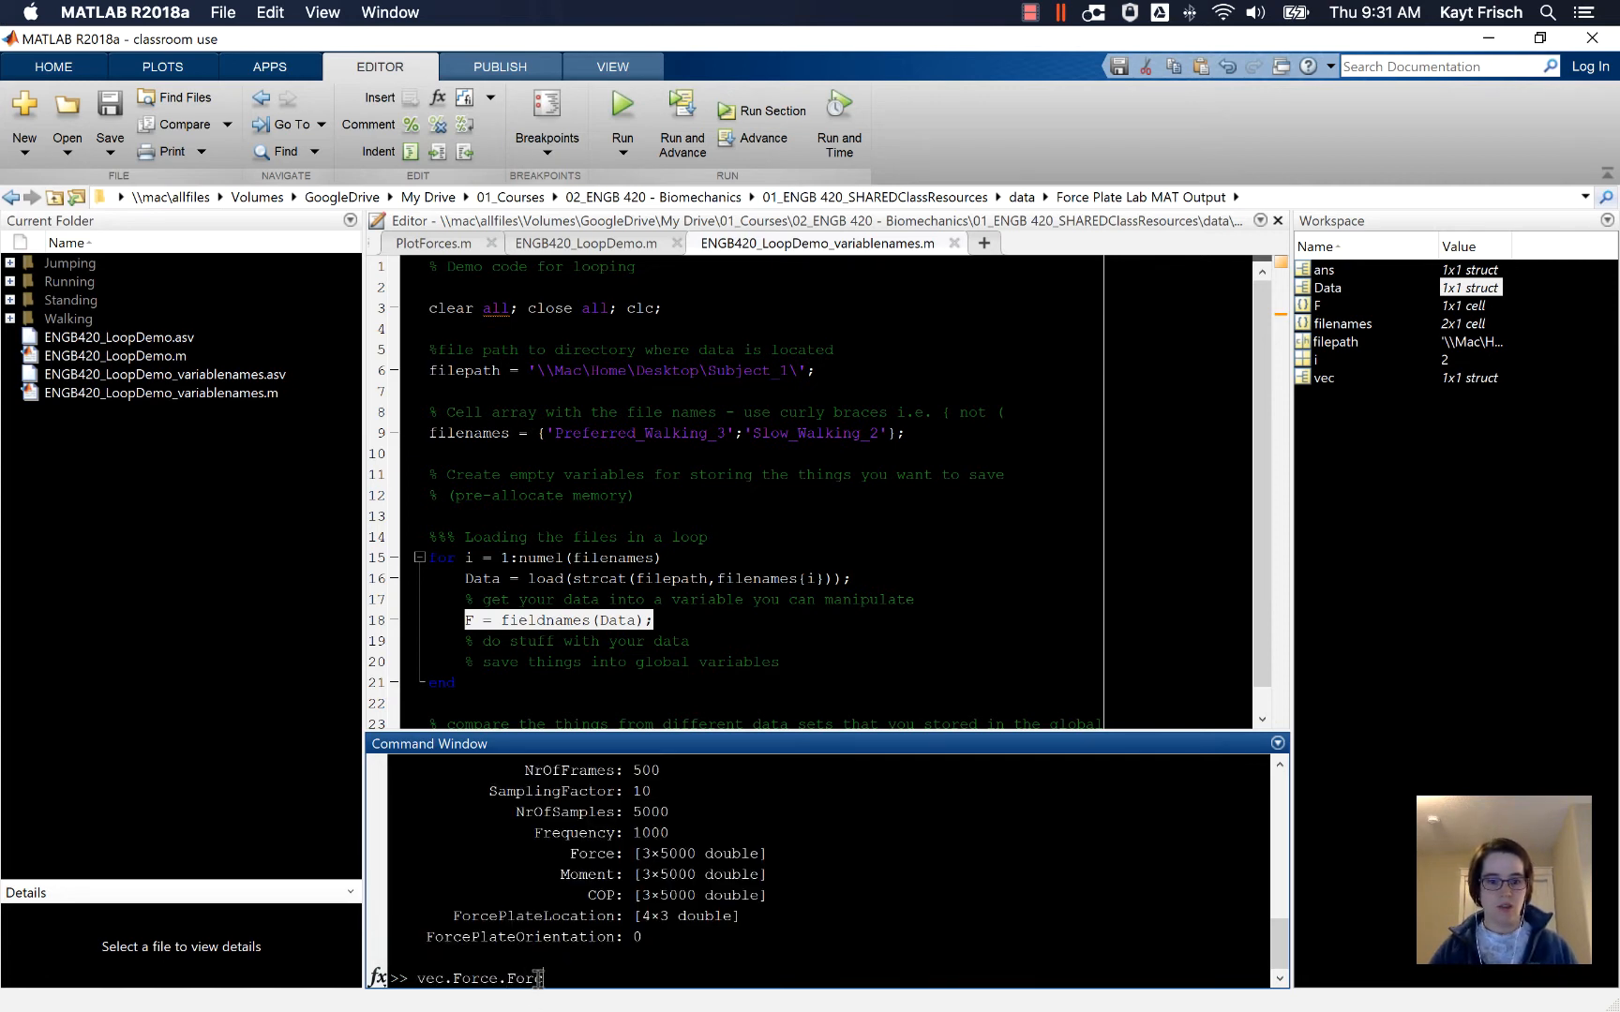
pyautogui.write('e')
pyautogui.press('Return')
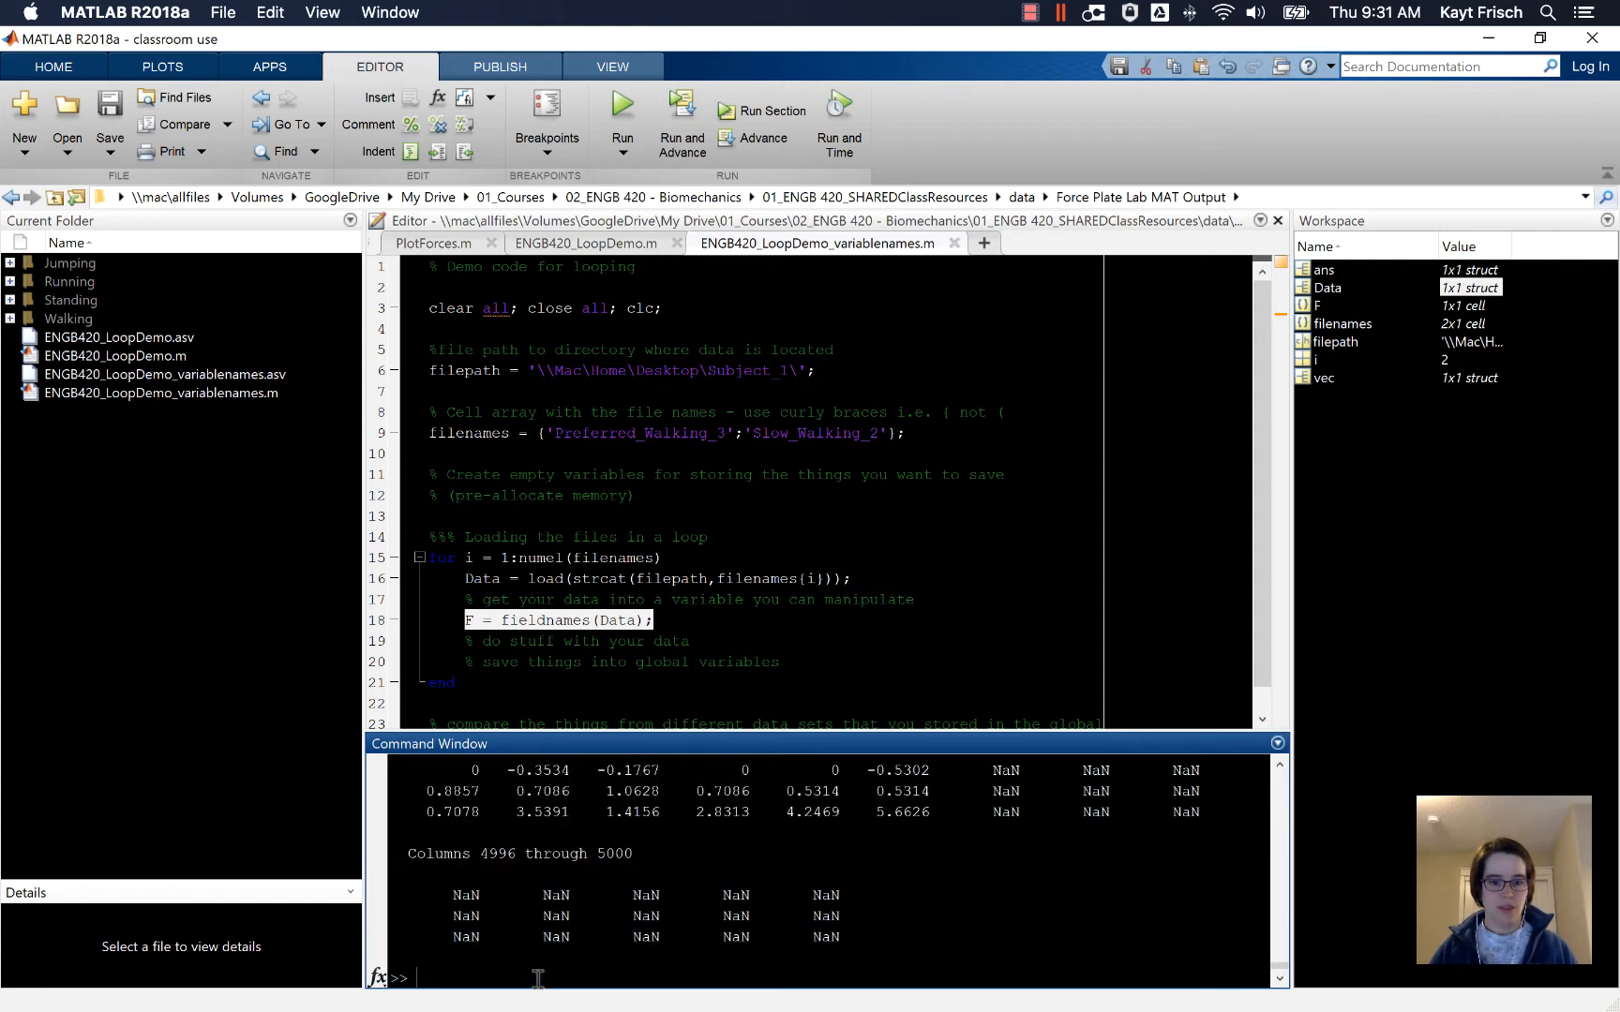
pyautogui.scroll(2, 755, 818)
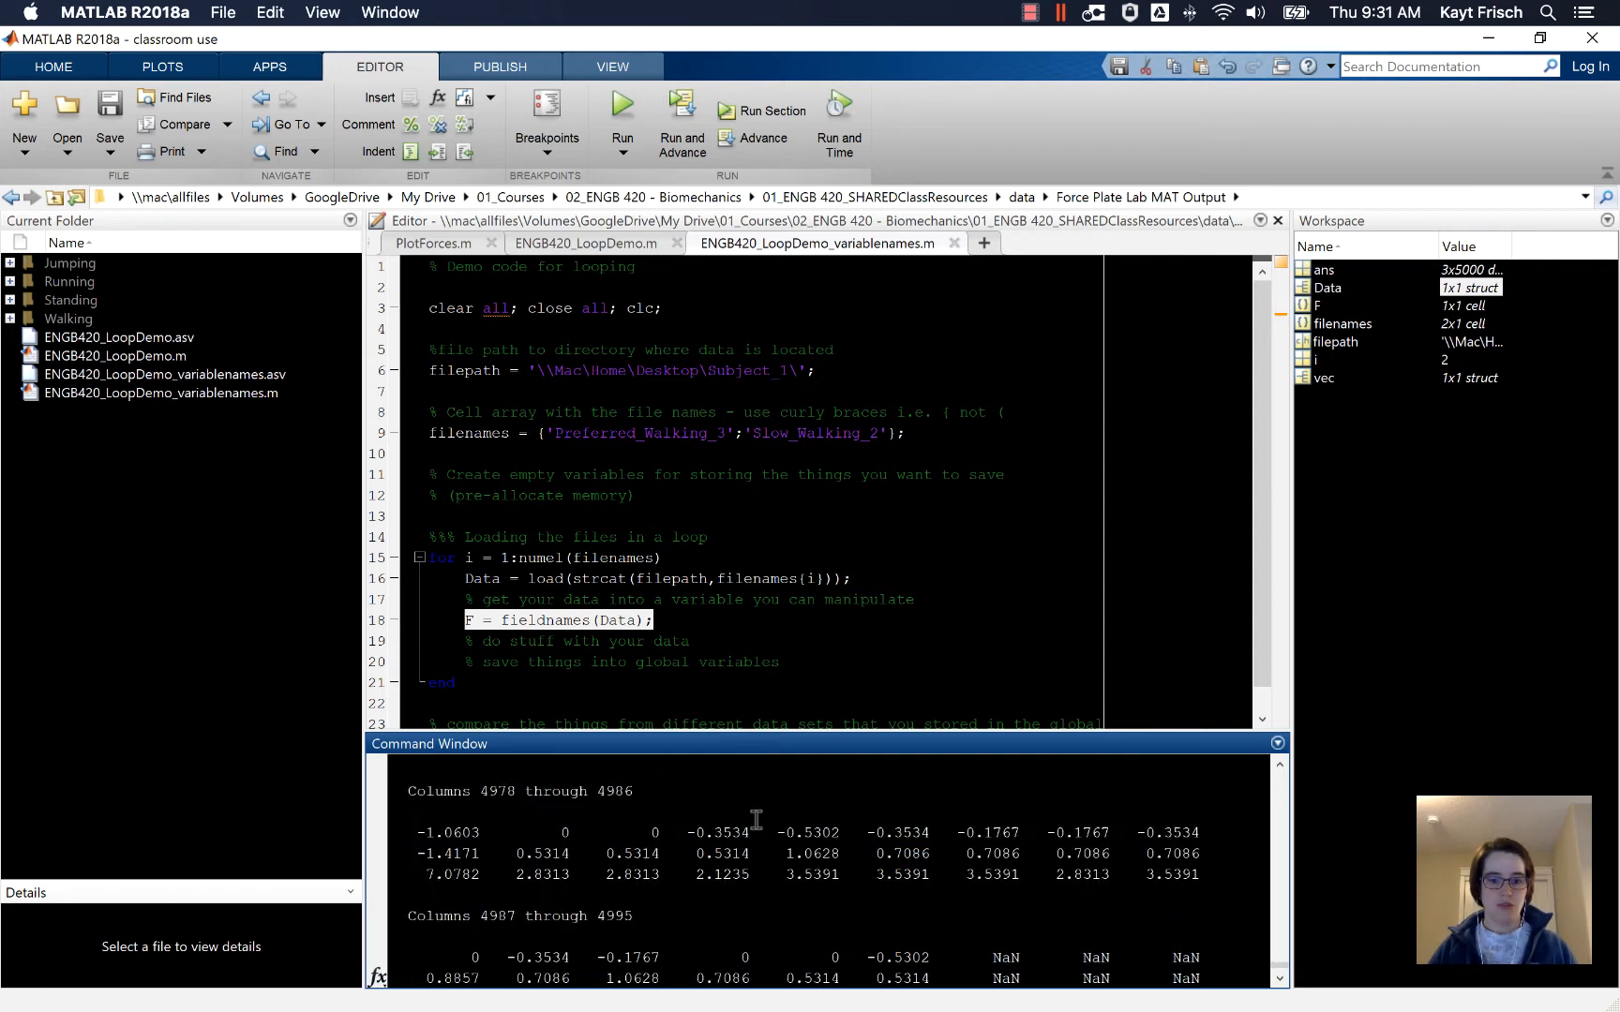
pyautogui.scroll(5, 756, 819)
pyautogui.scroll(5, 755, 818)
pyautogui.scroll(5, 755, 819)
pyautogui.scroll(3, 754, 819)
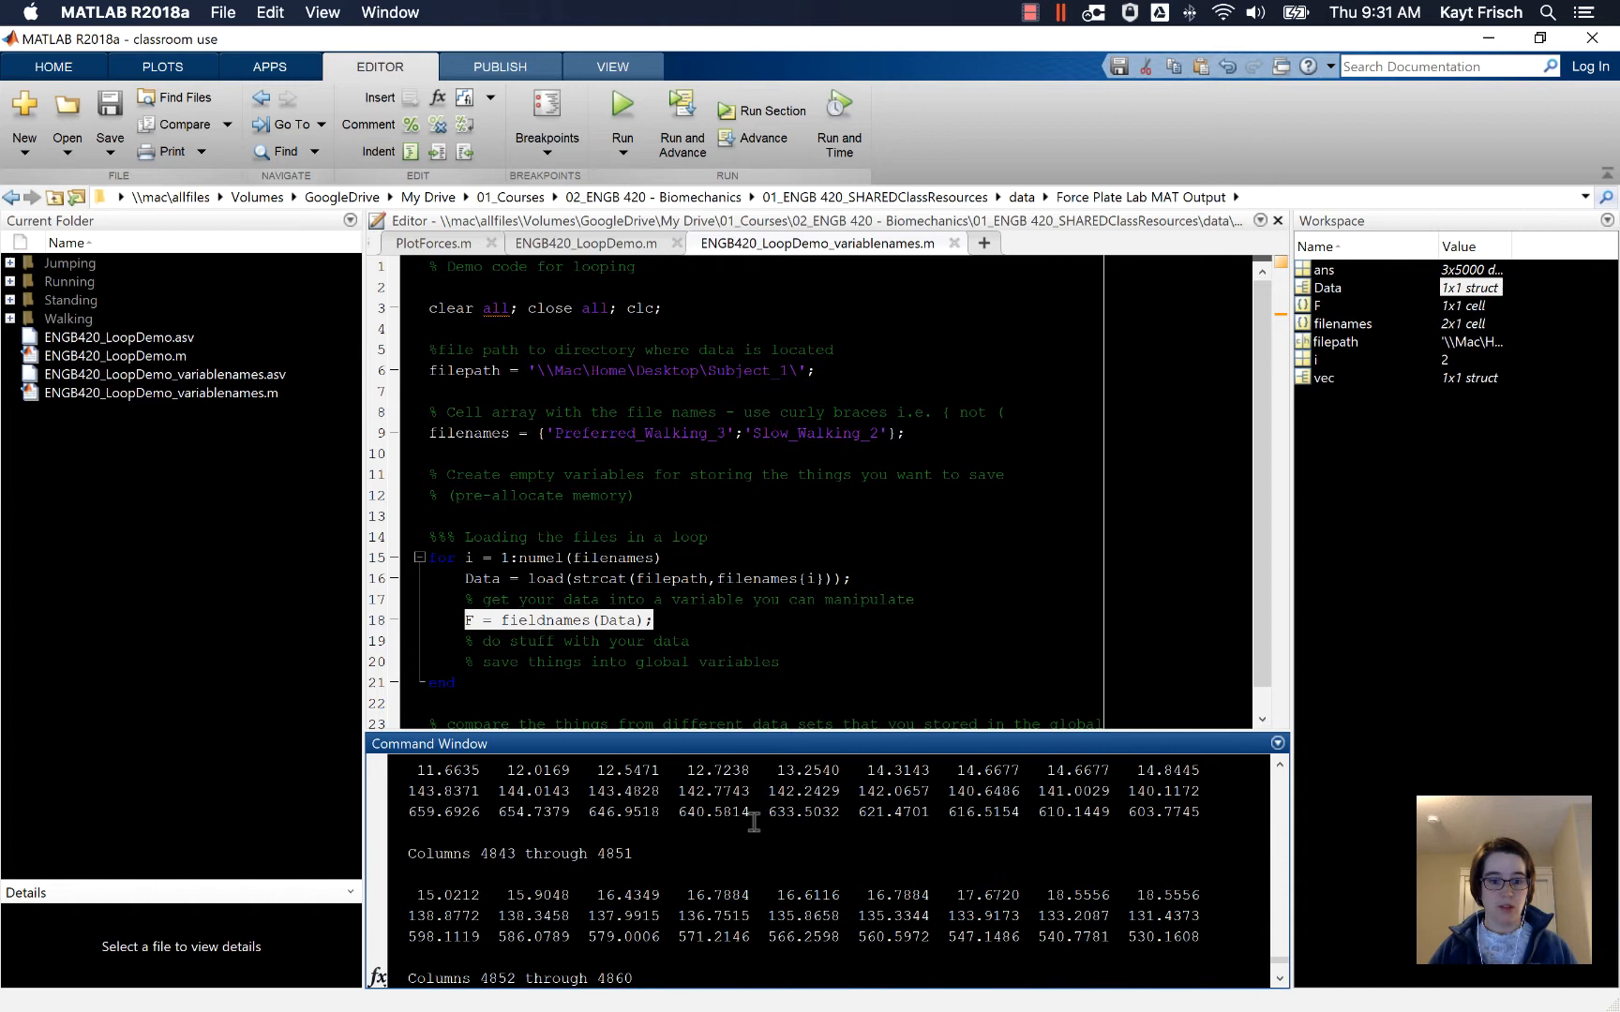
pyautogui.scroll(-1, 756, 818)
# Look over the printed force values and recall vec = Data.(F{1}) from command history
pyautogui.click(766, 632)
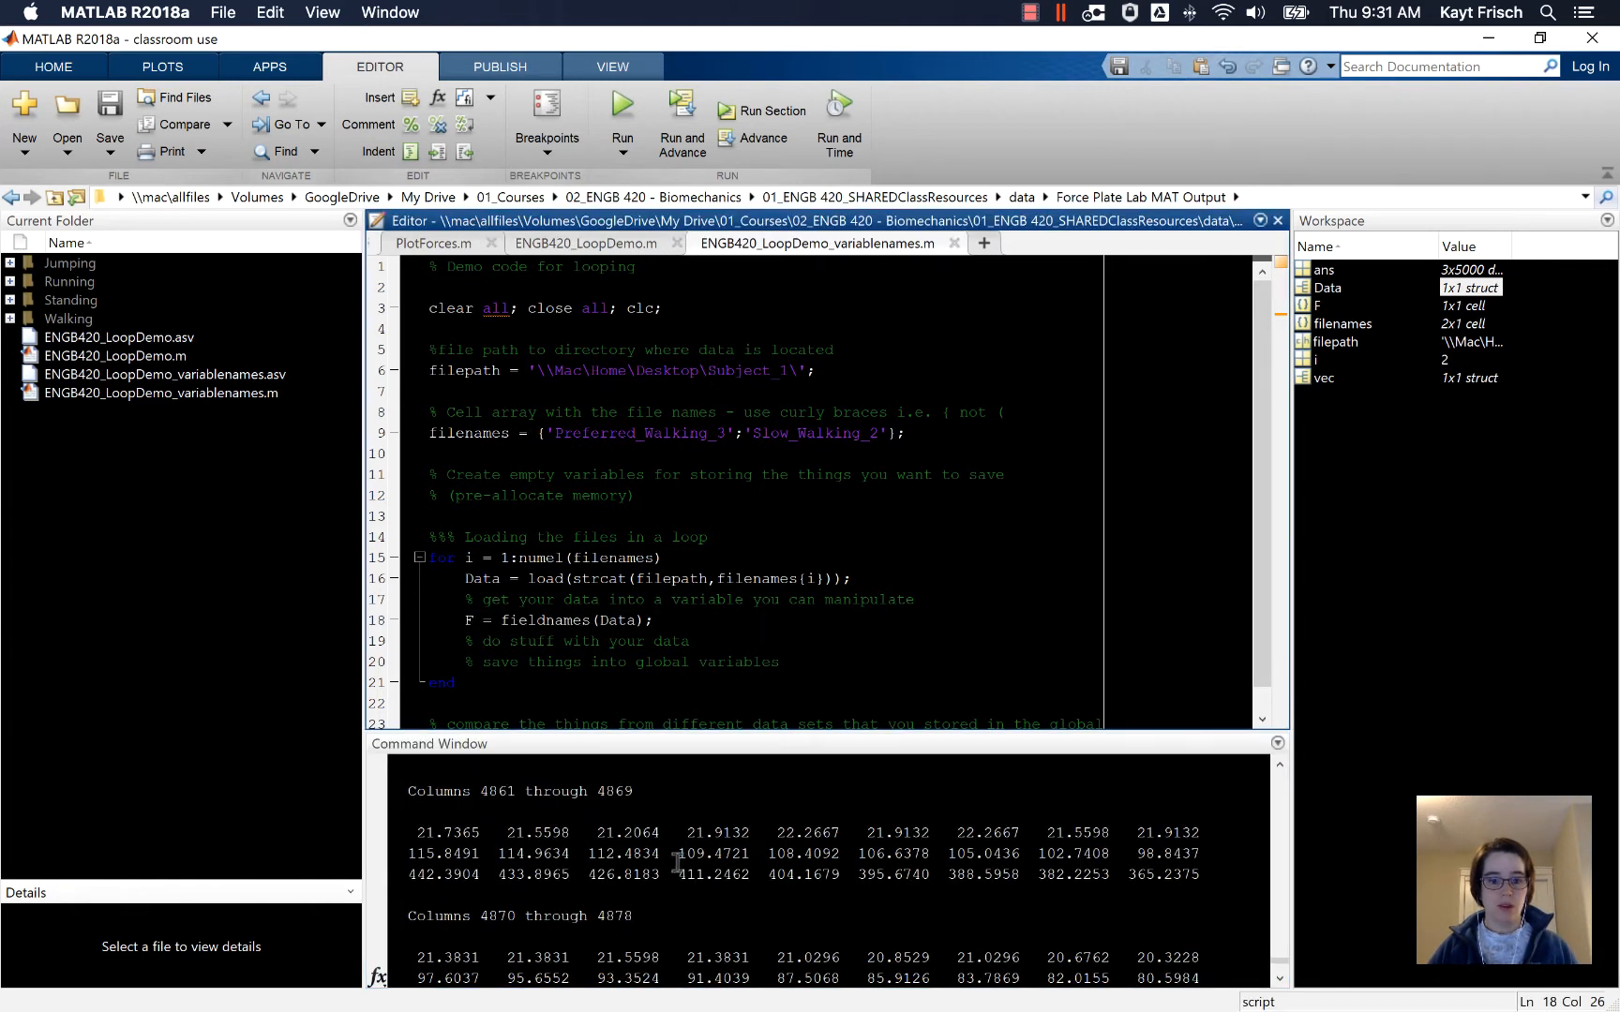
pyautogui.click(667, 832)
pyautogui.scroll(5, 666, 832)
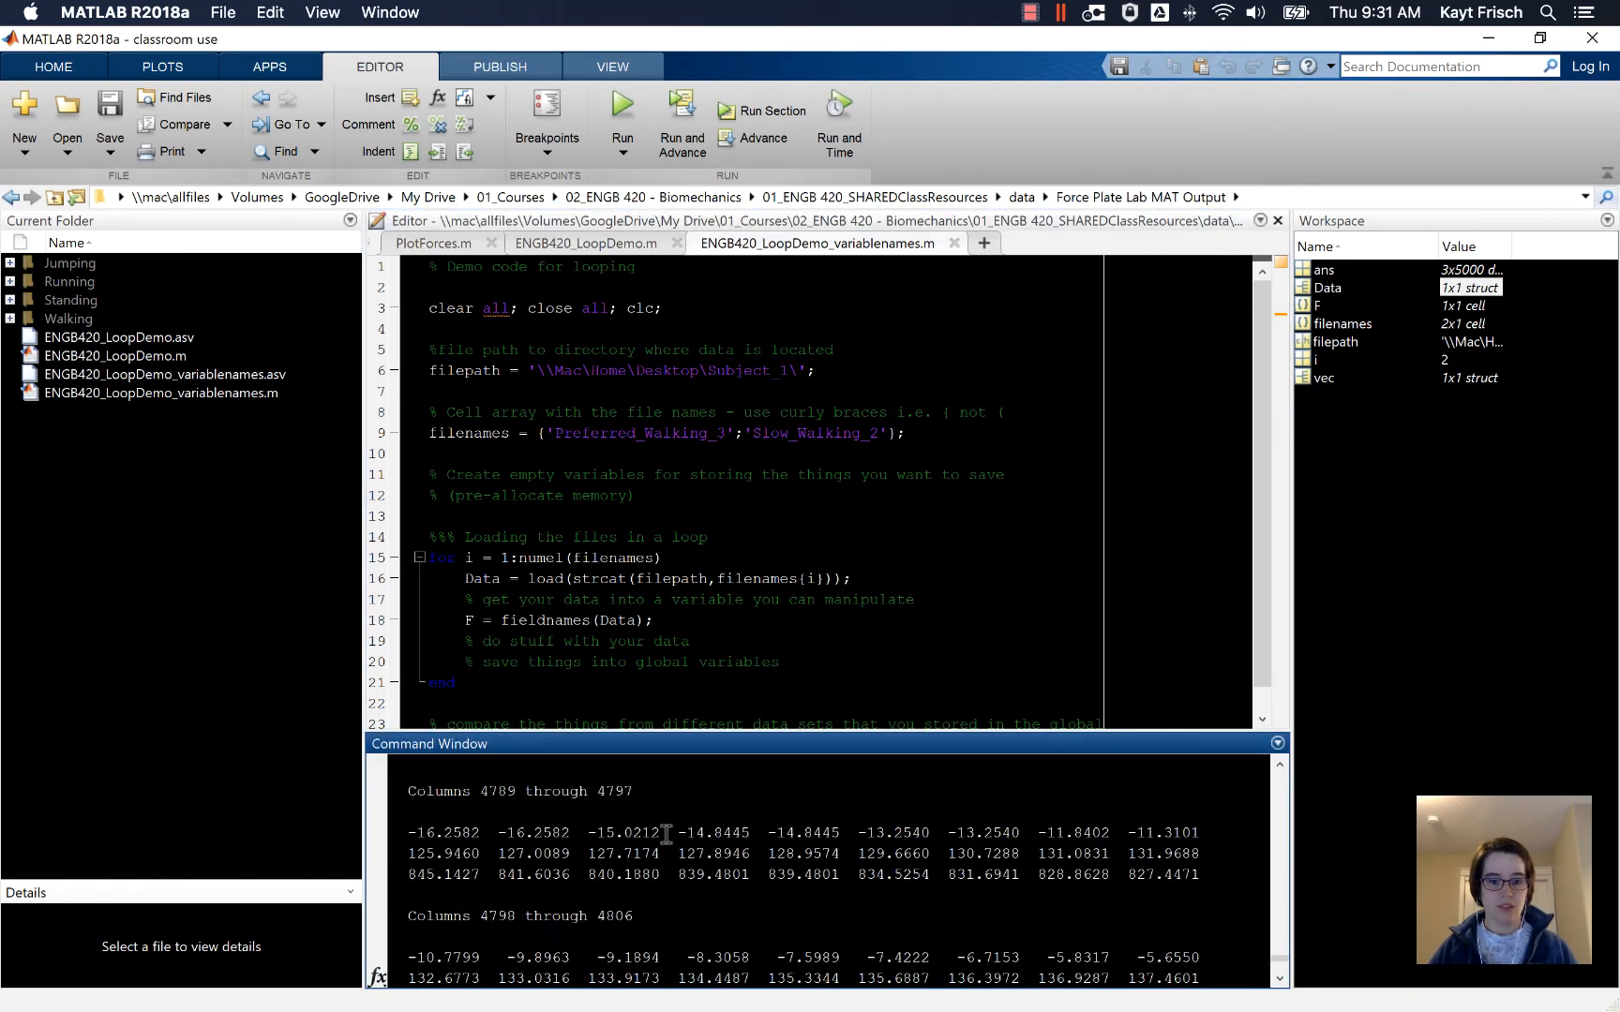
pyautogui.scroll(5, 668, 832)
pyautogui.scroll(5, 667, 833)
pyautogui.scroll(5, 670, 841)
pyautogui.scroll(5, 677, 854)
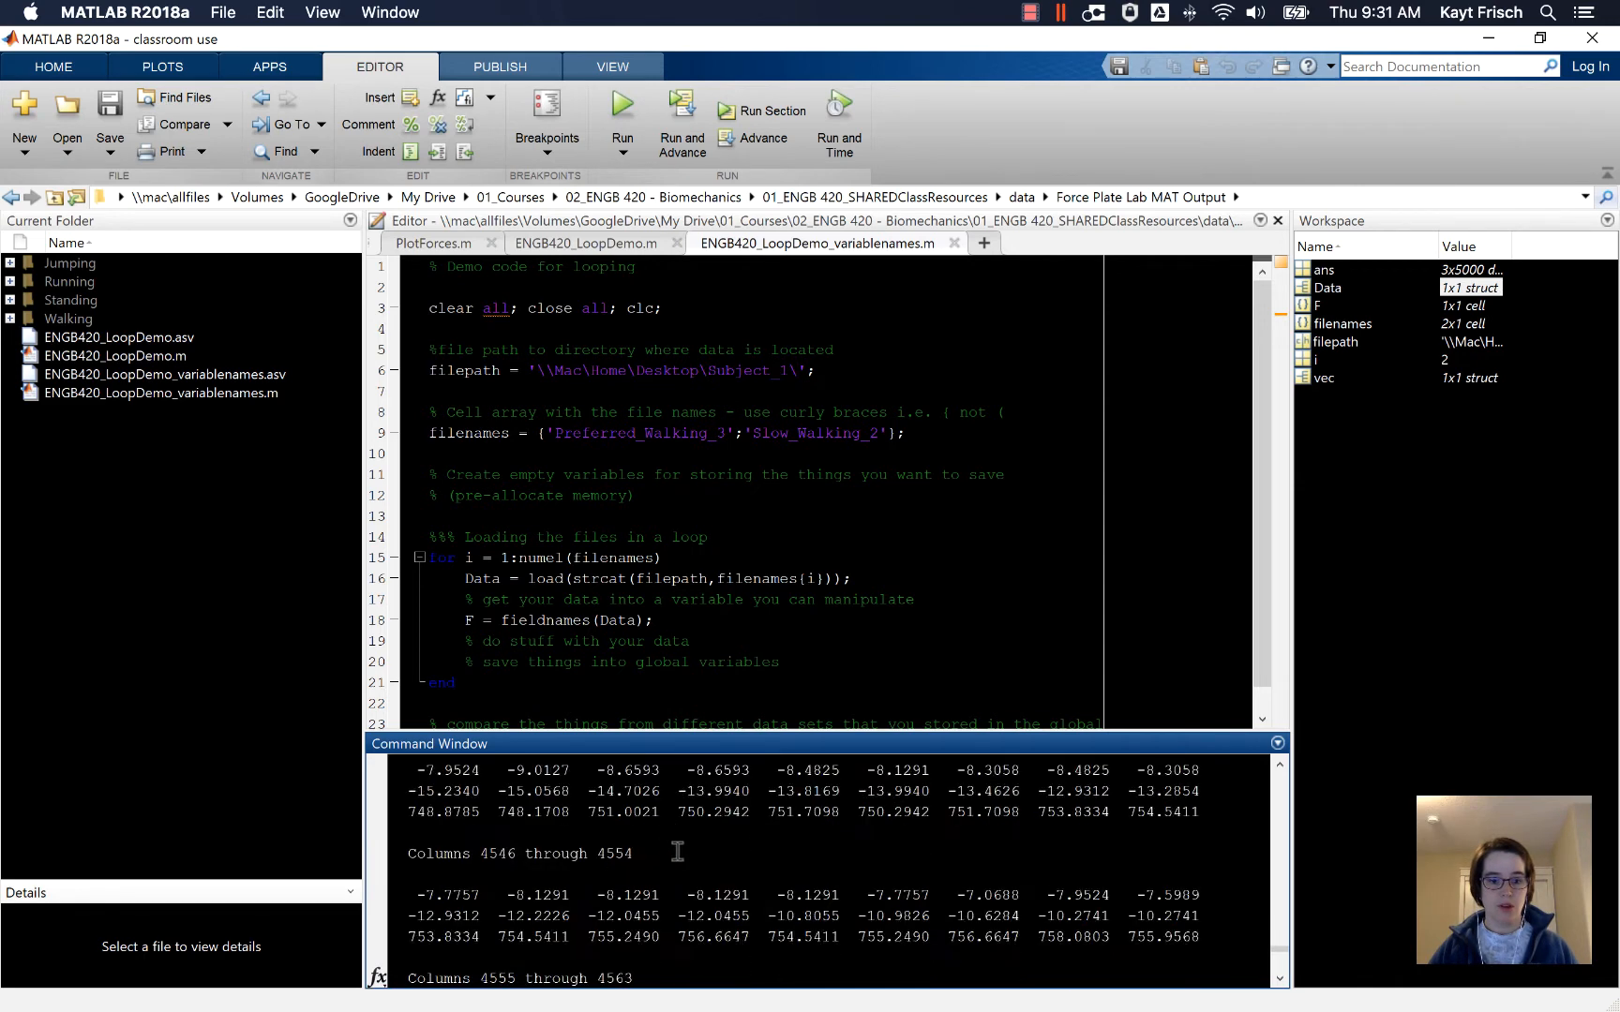
pyautogui.scroll(-5, 677, 854)
pyautogui.scroll(-5, 677, 853)
pyautogui.press('Up')
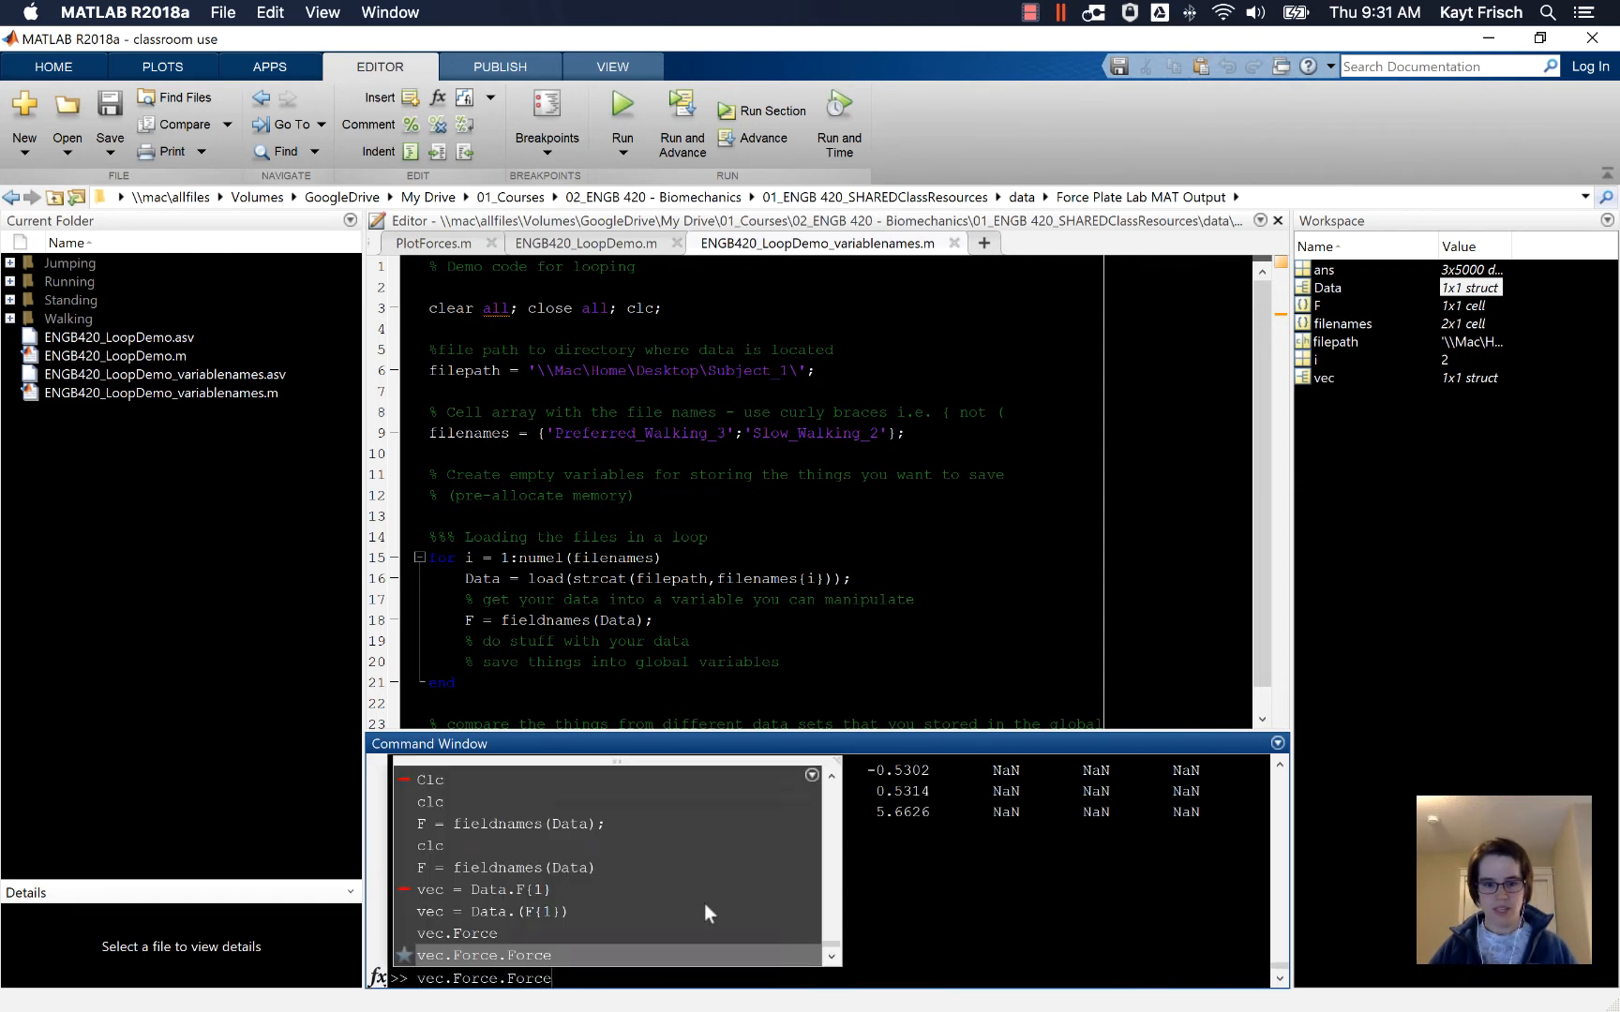
pyautogui.press('Up')
pyautogui.press('Up')
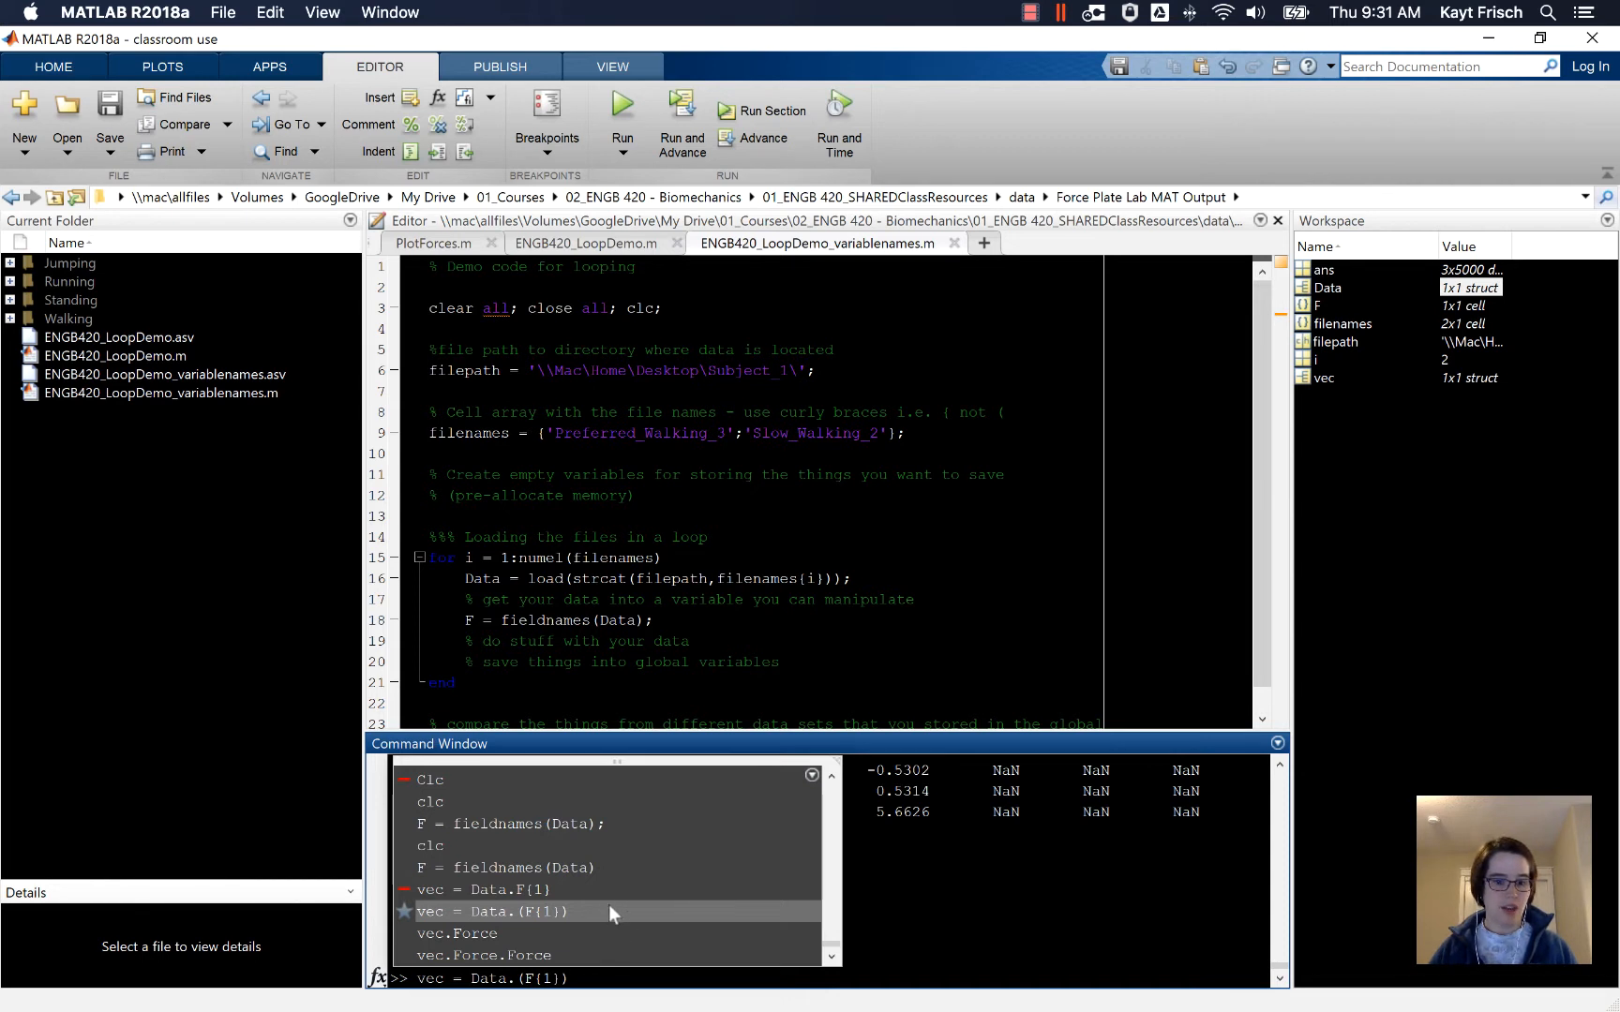
# Add vec = Data.(F{1}); and Force_all = vec.Force.Force; below the fieldnames line in the loop
pyautogui.click(690, 620)
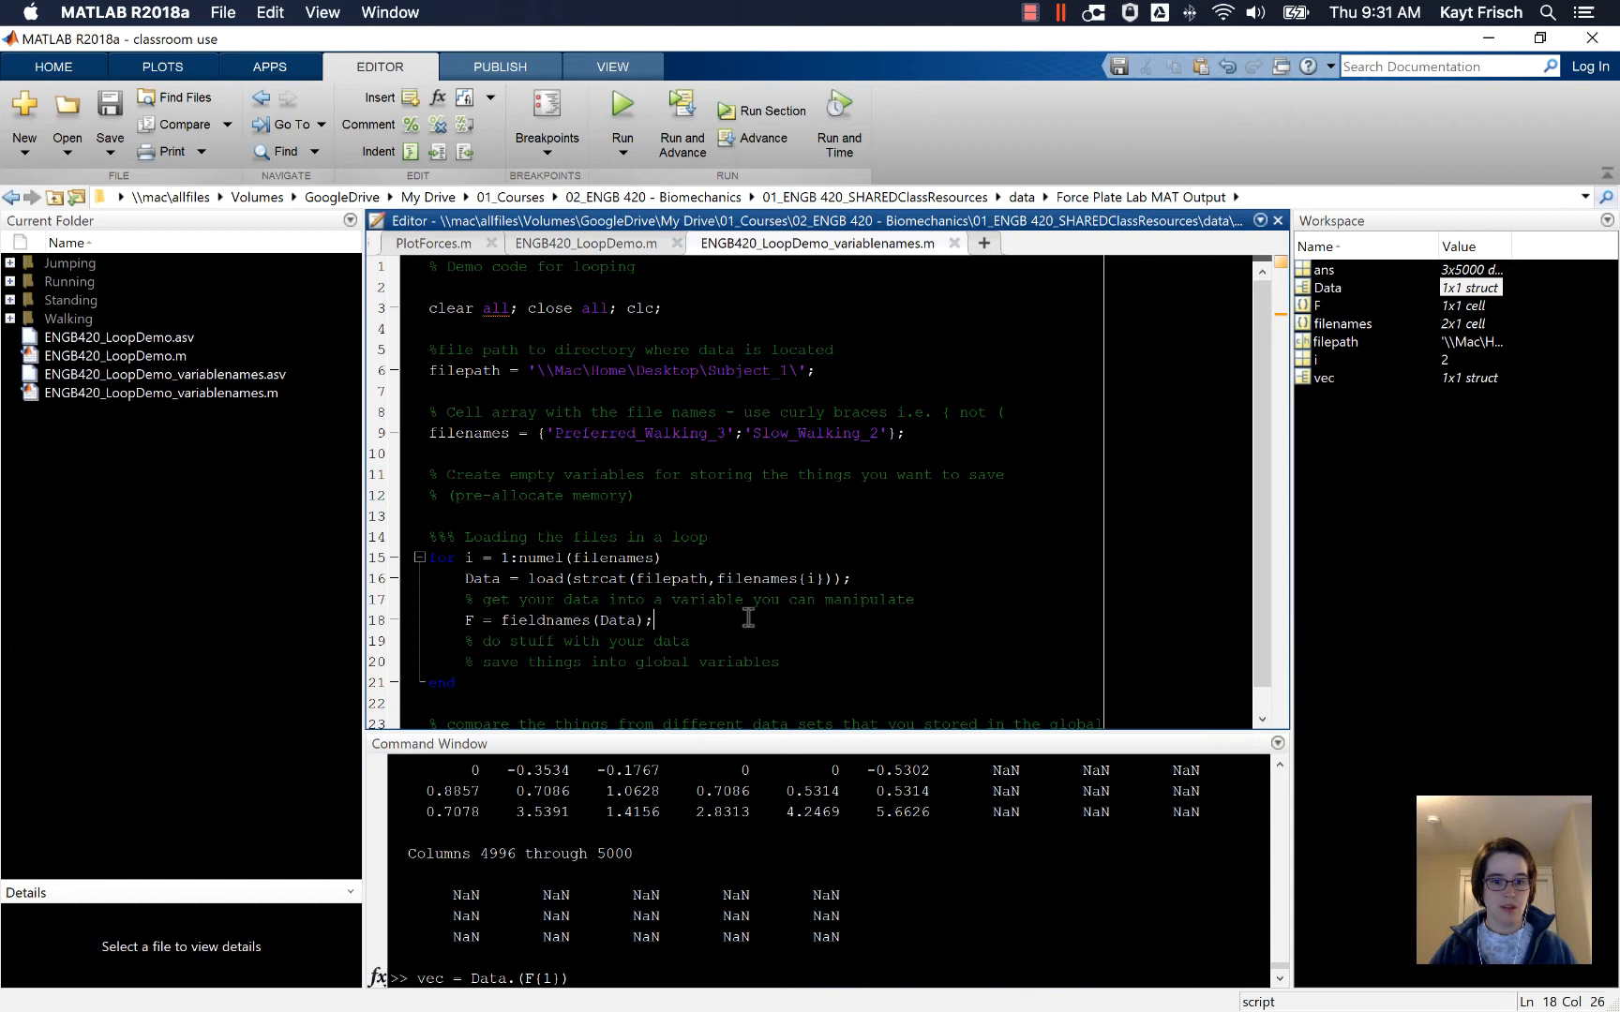
pyautogui.press('Return')
pyautogui.write('vec')
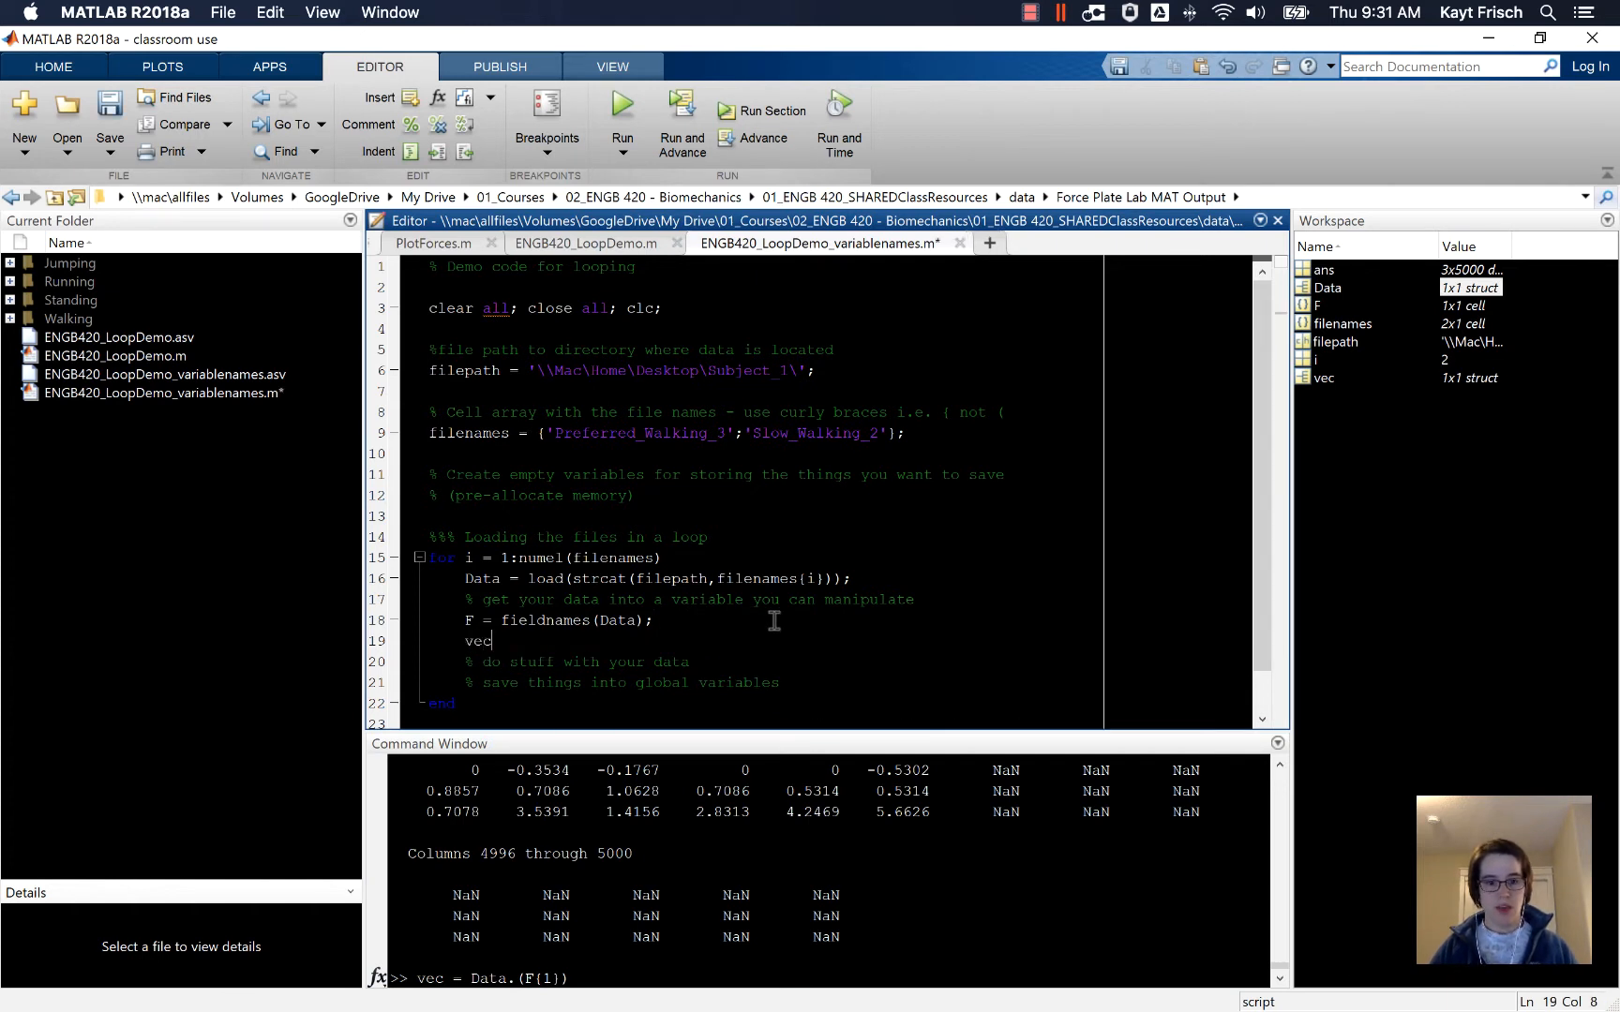
pyautogui.write(' = Data.(F')
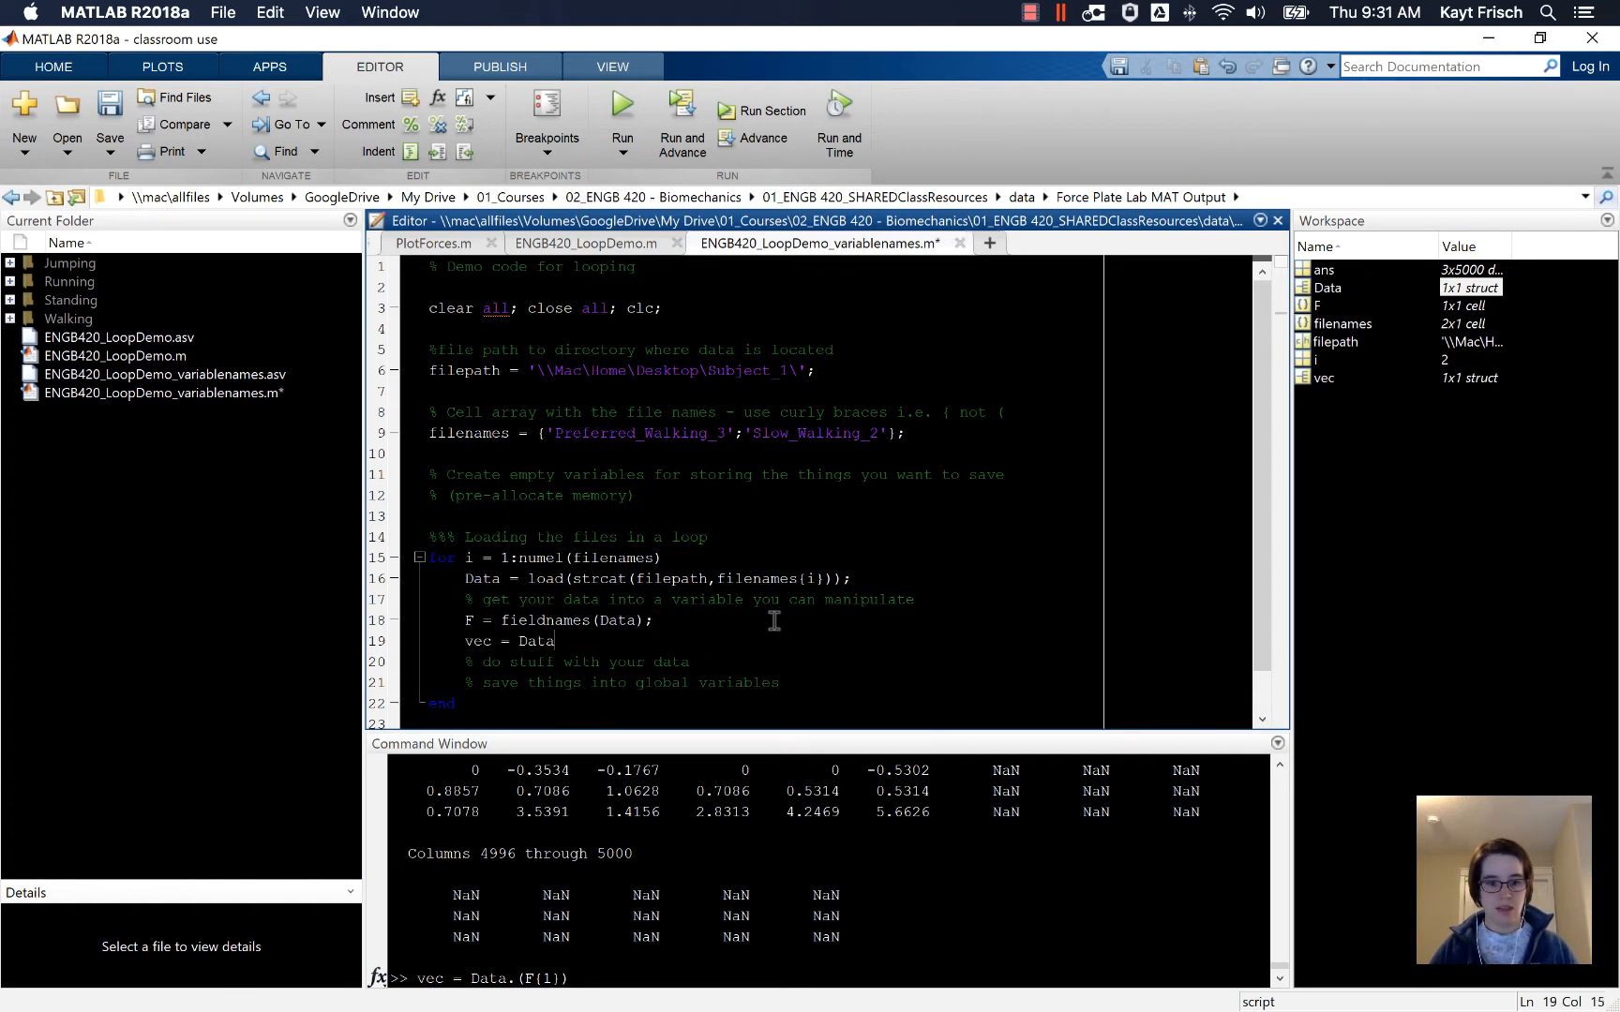
pyautogui.press('BackSpace')
pyautogui.write('.(')
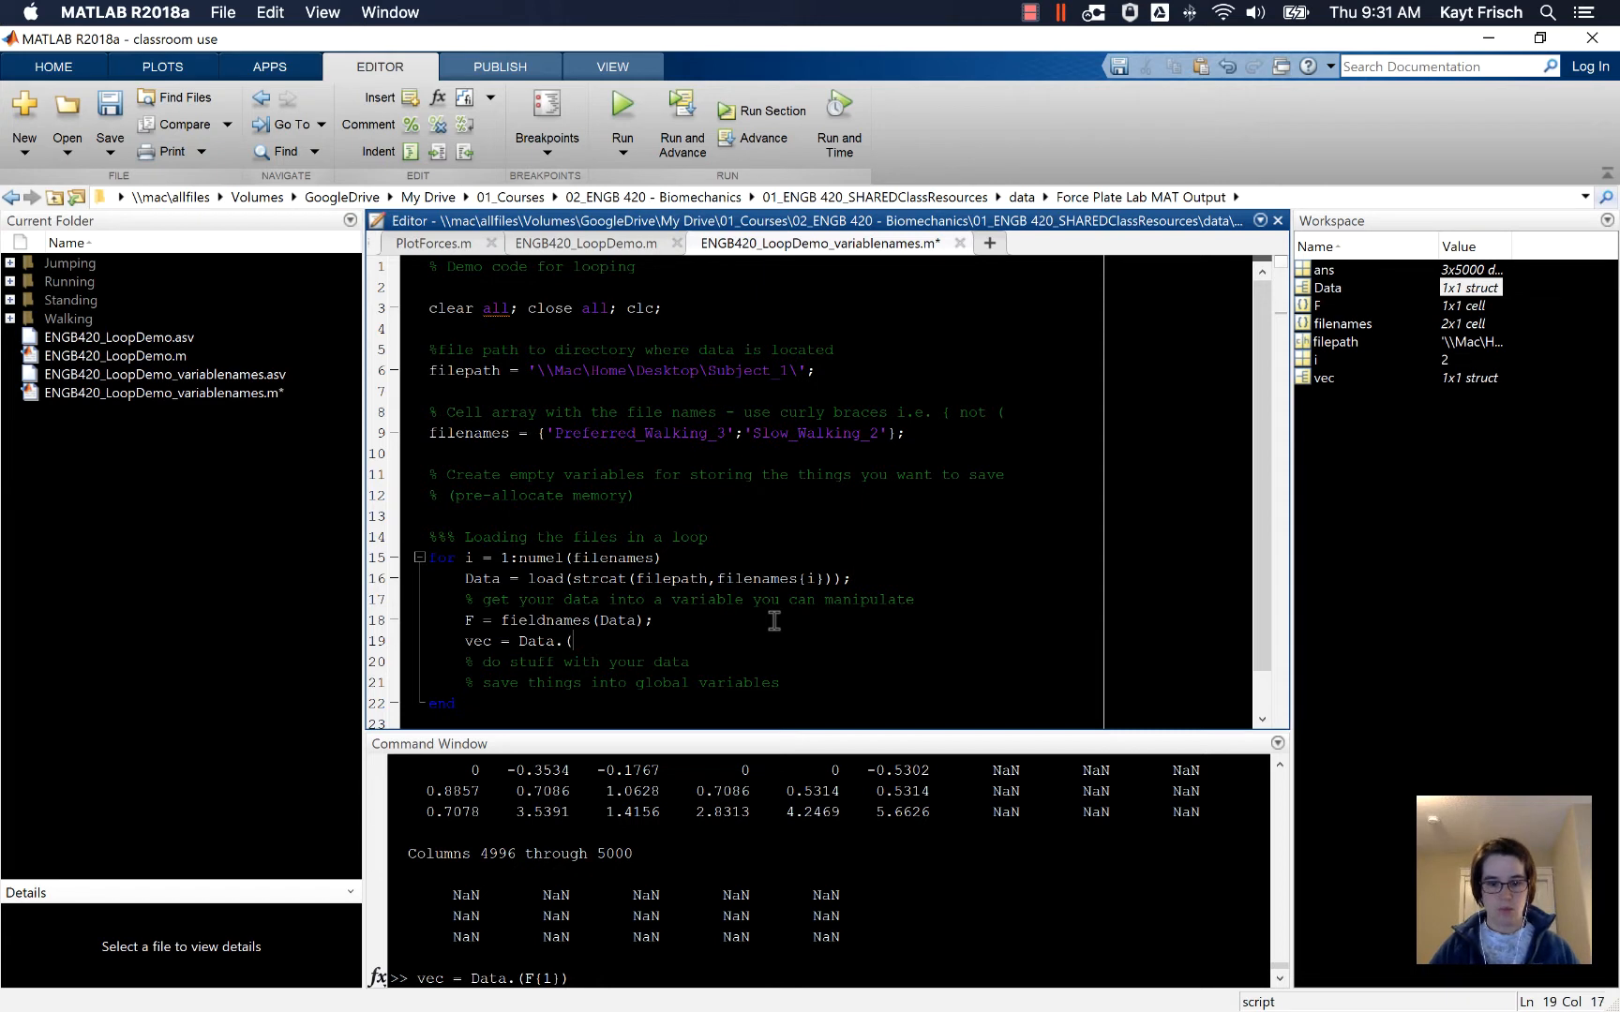
pyautogui.write('F{')
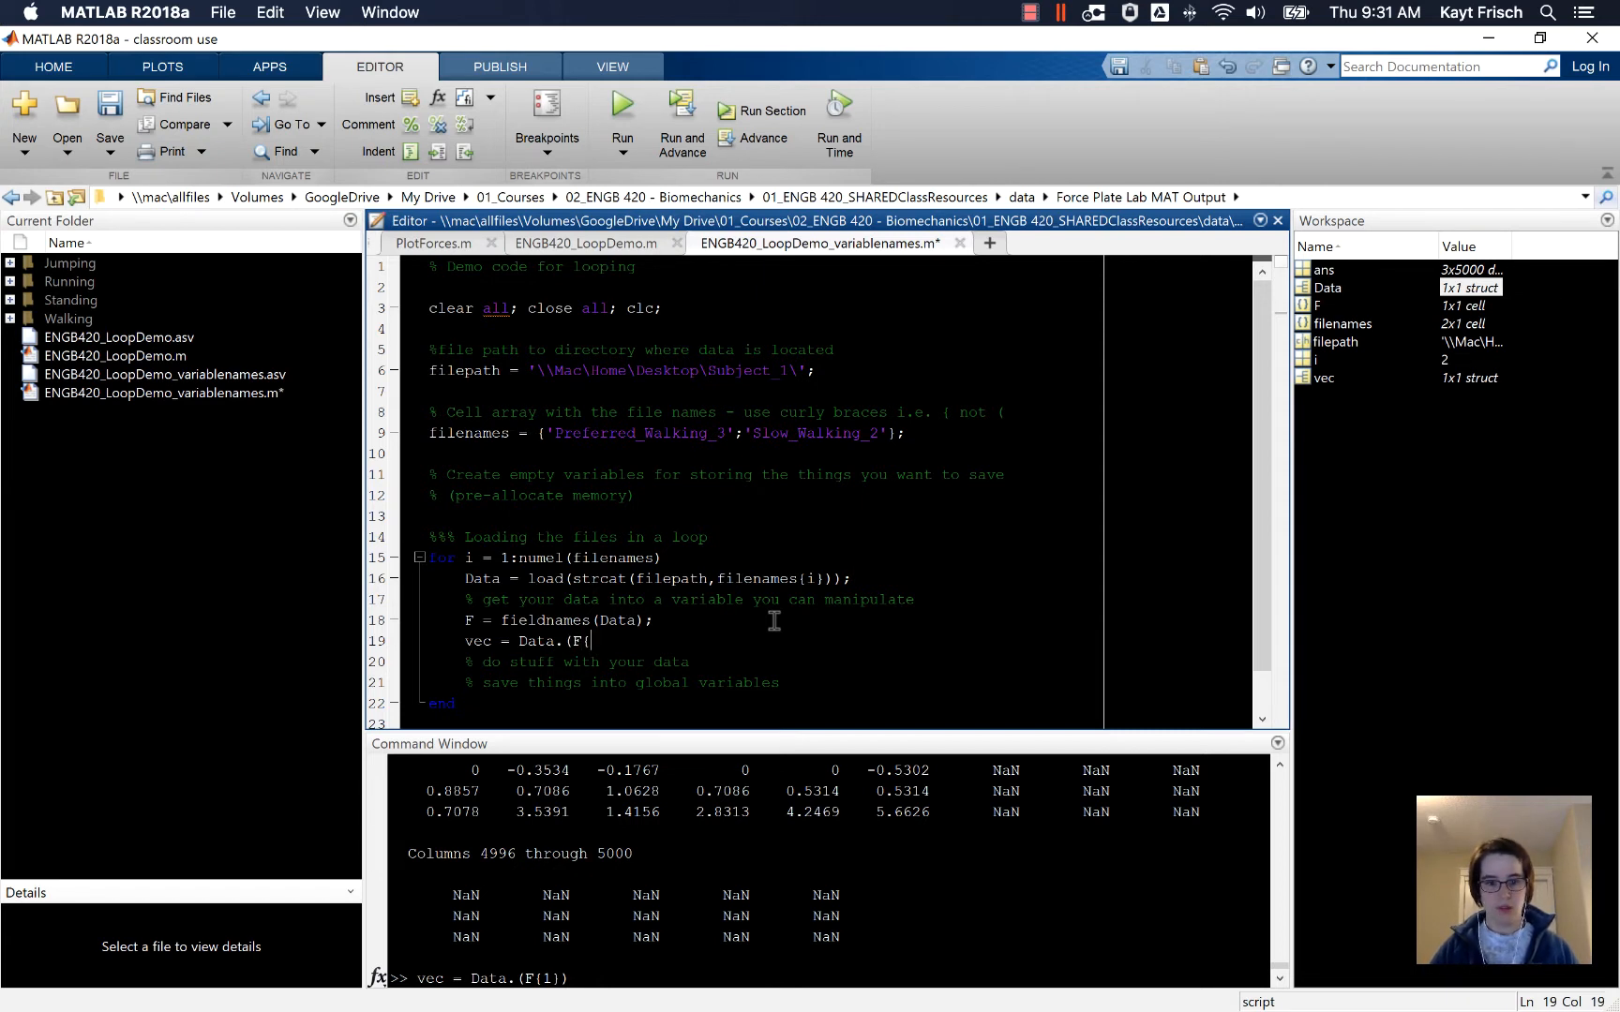
pyautogui.write('1))')
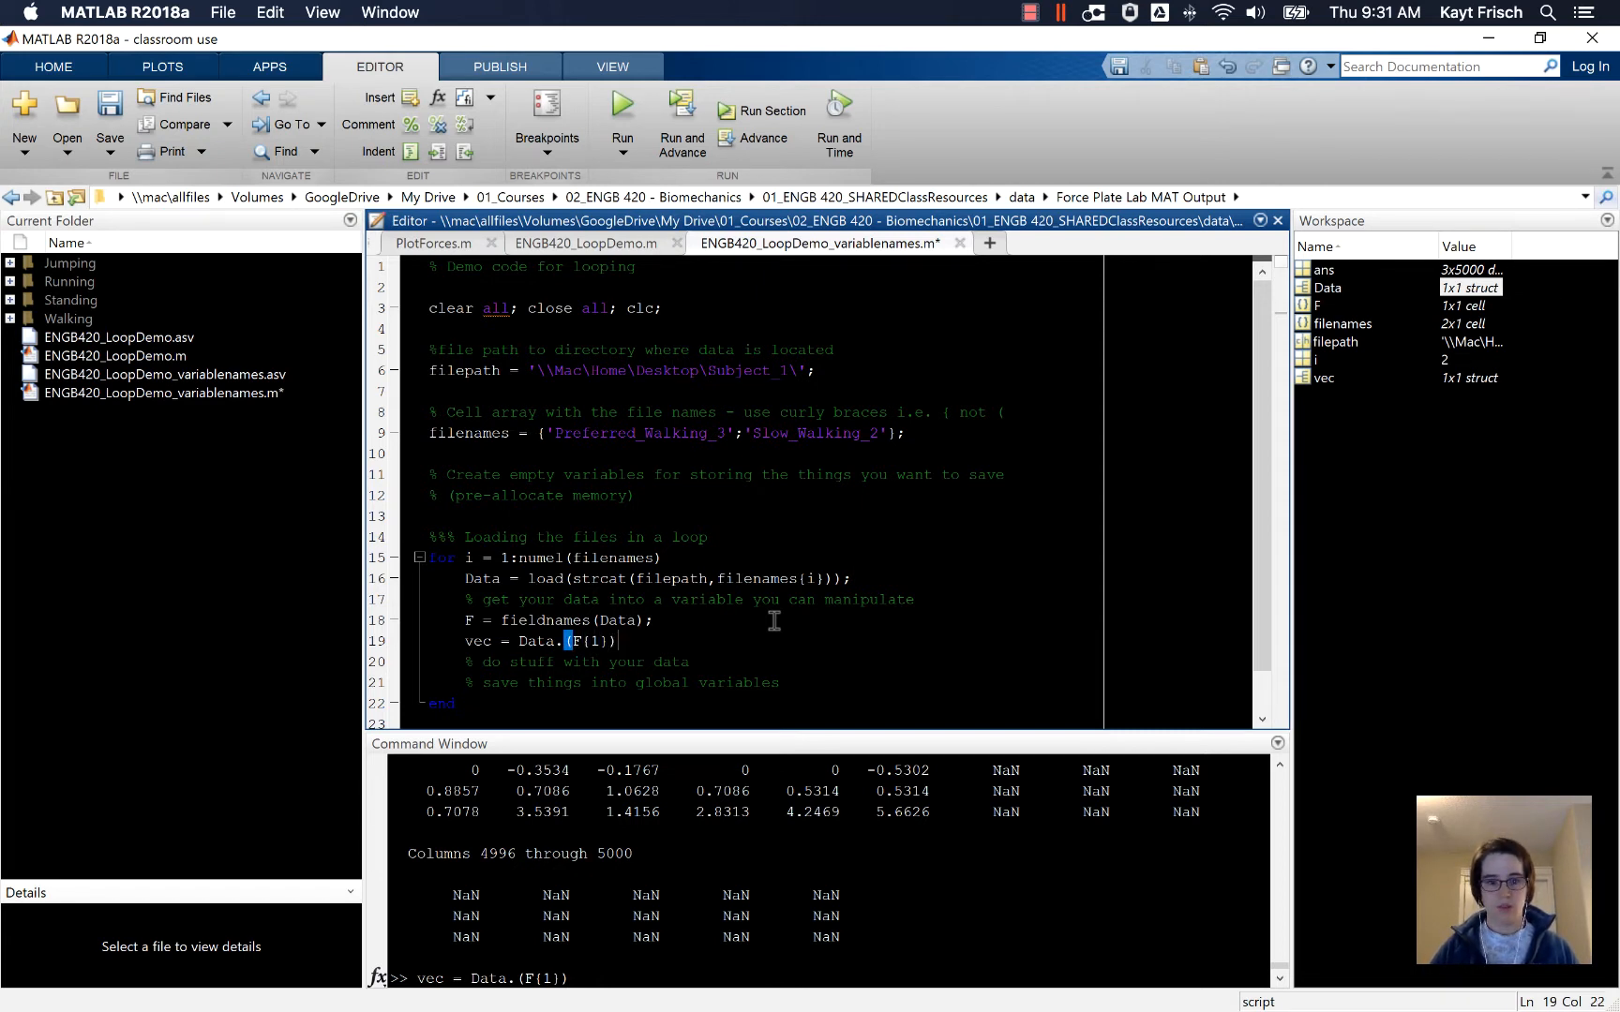
pyautogui.write(';')
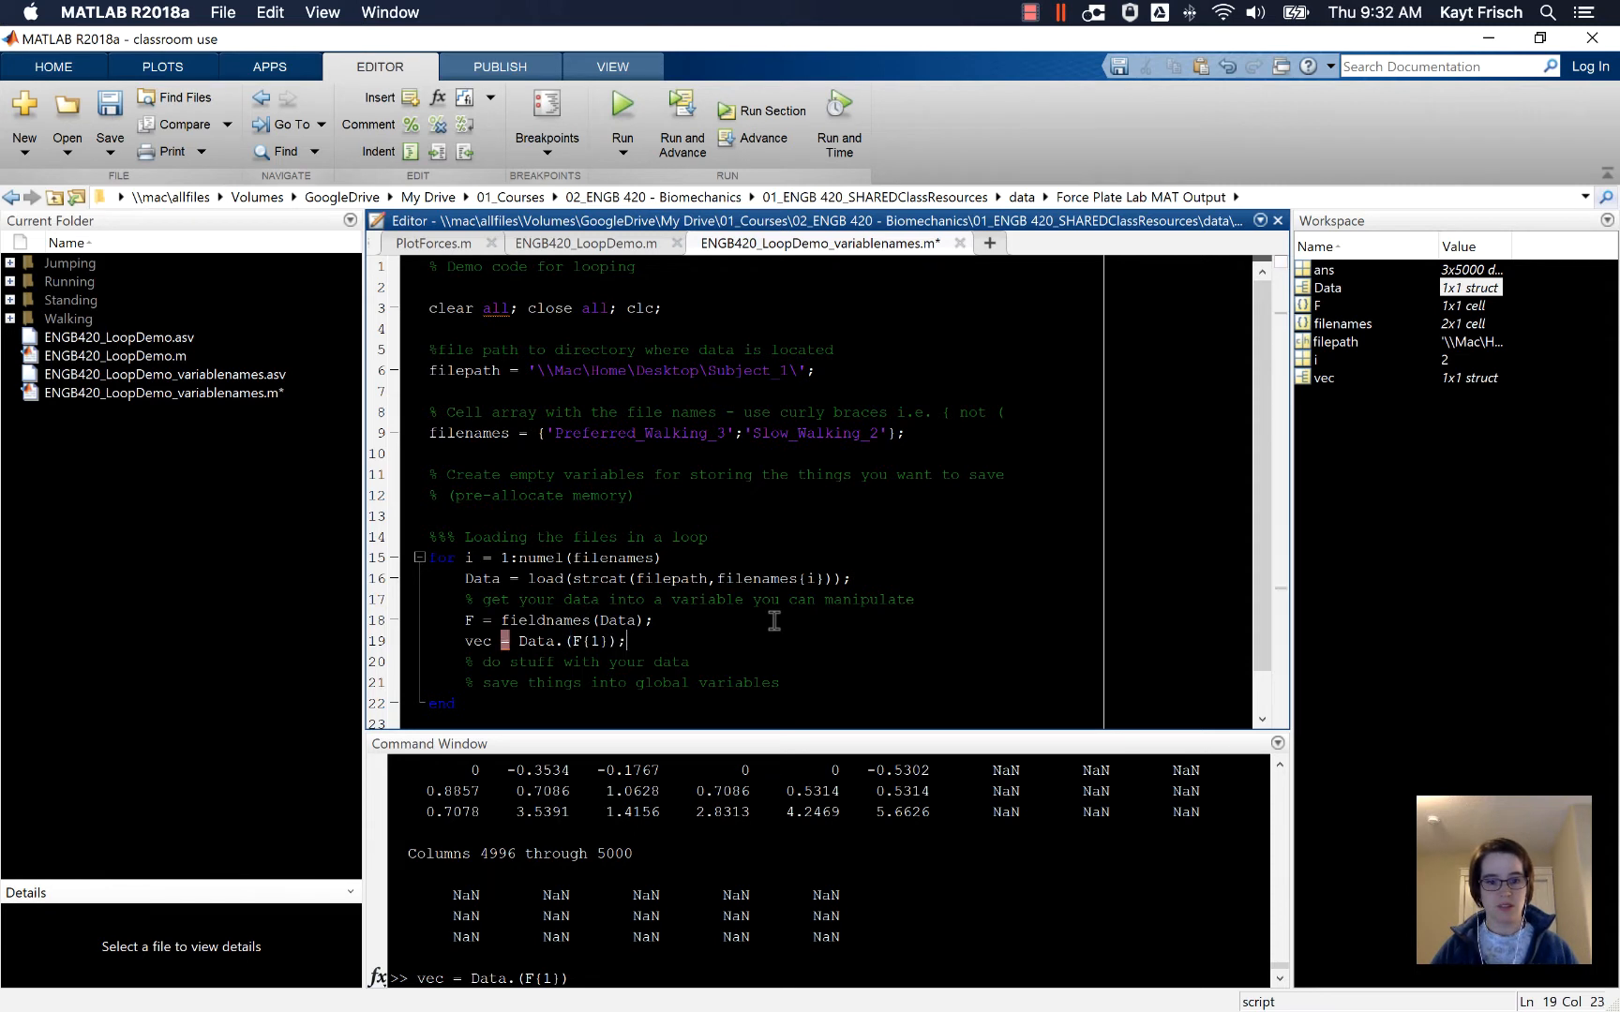
pyautogui.press('Return')
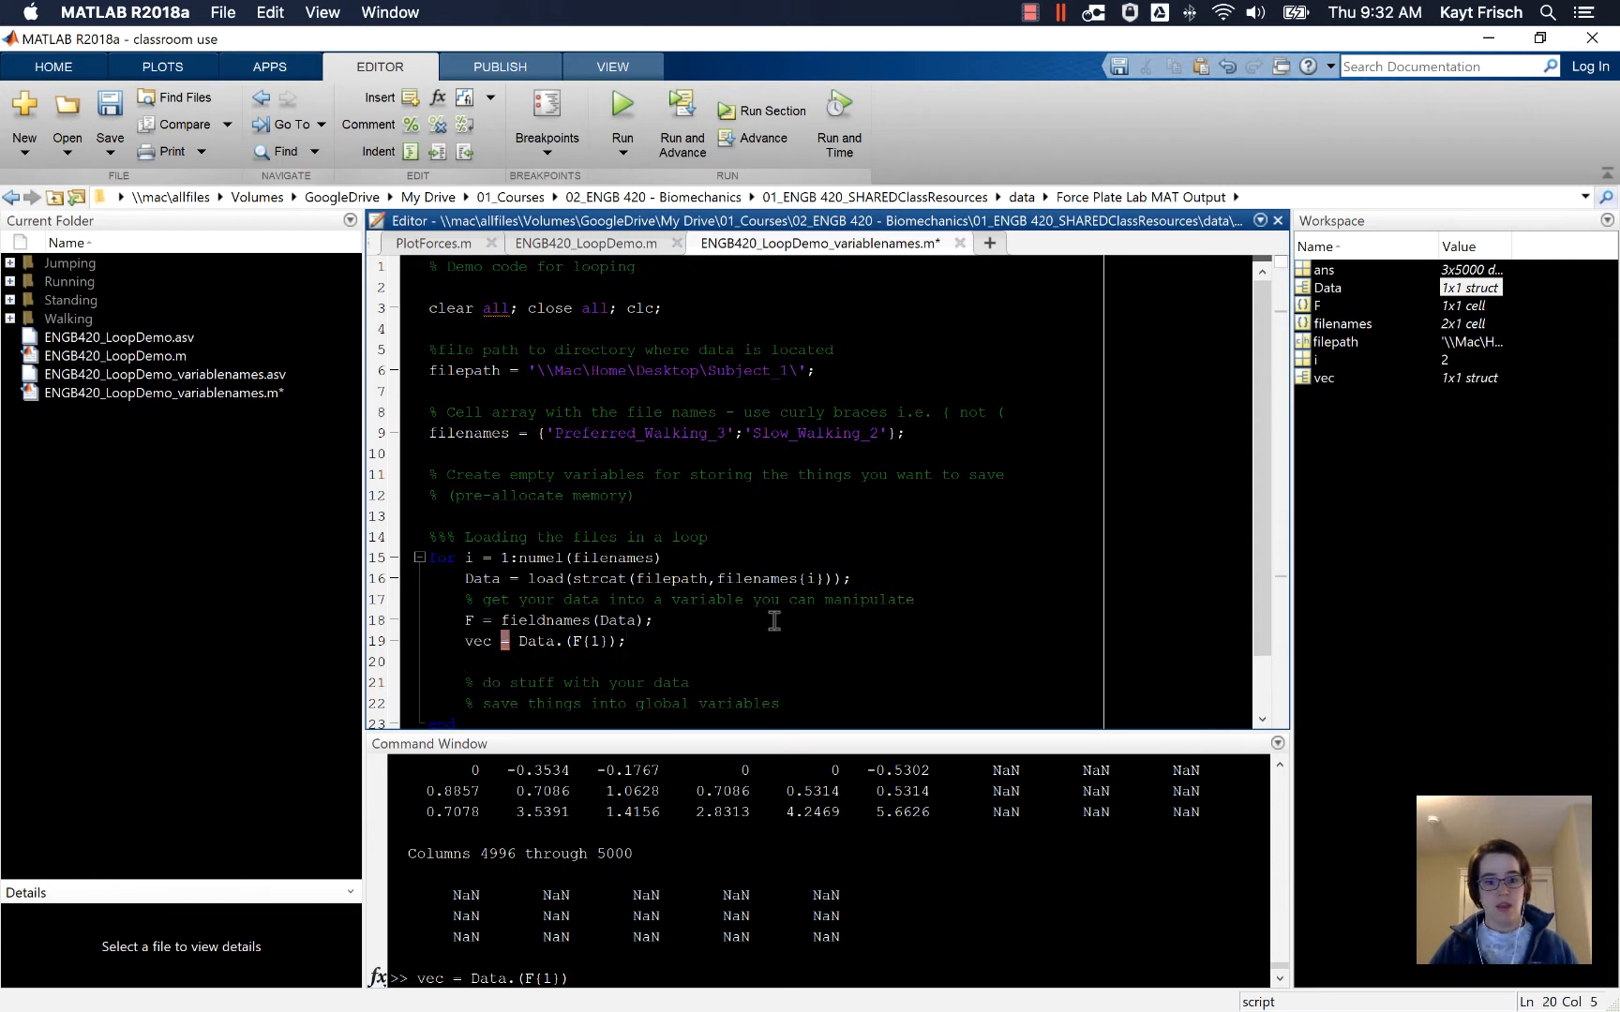
pyautogui.write('Force')
pyautogui.press('BackSpace')
pyautogui.press('BackSpace')
pyautogui.press('BackSpace')
pyautogui.press('BackSpace')
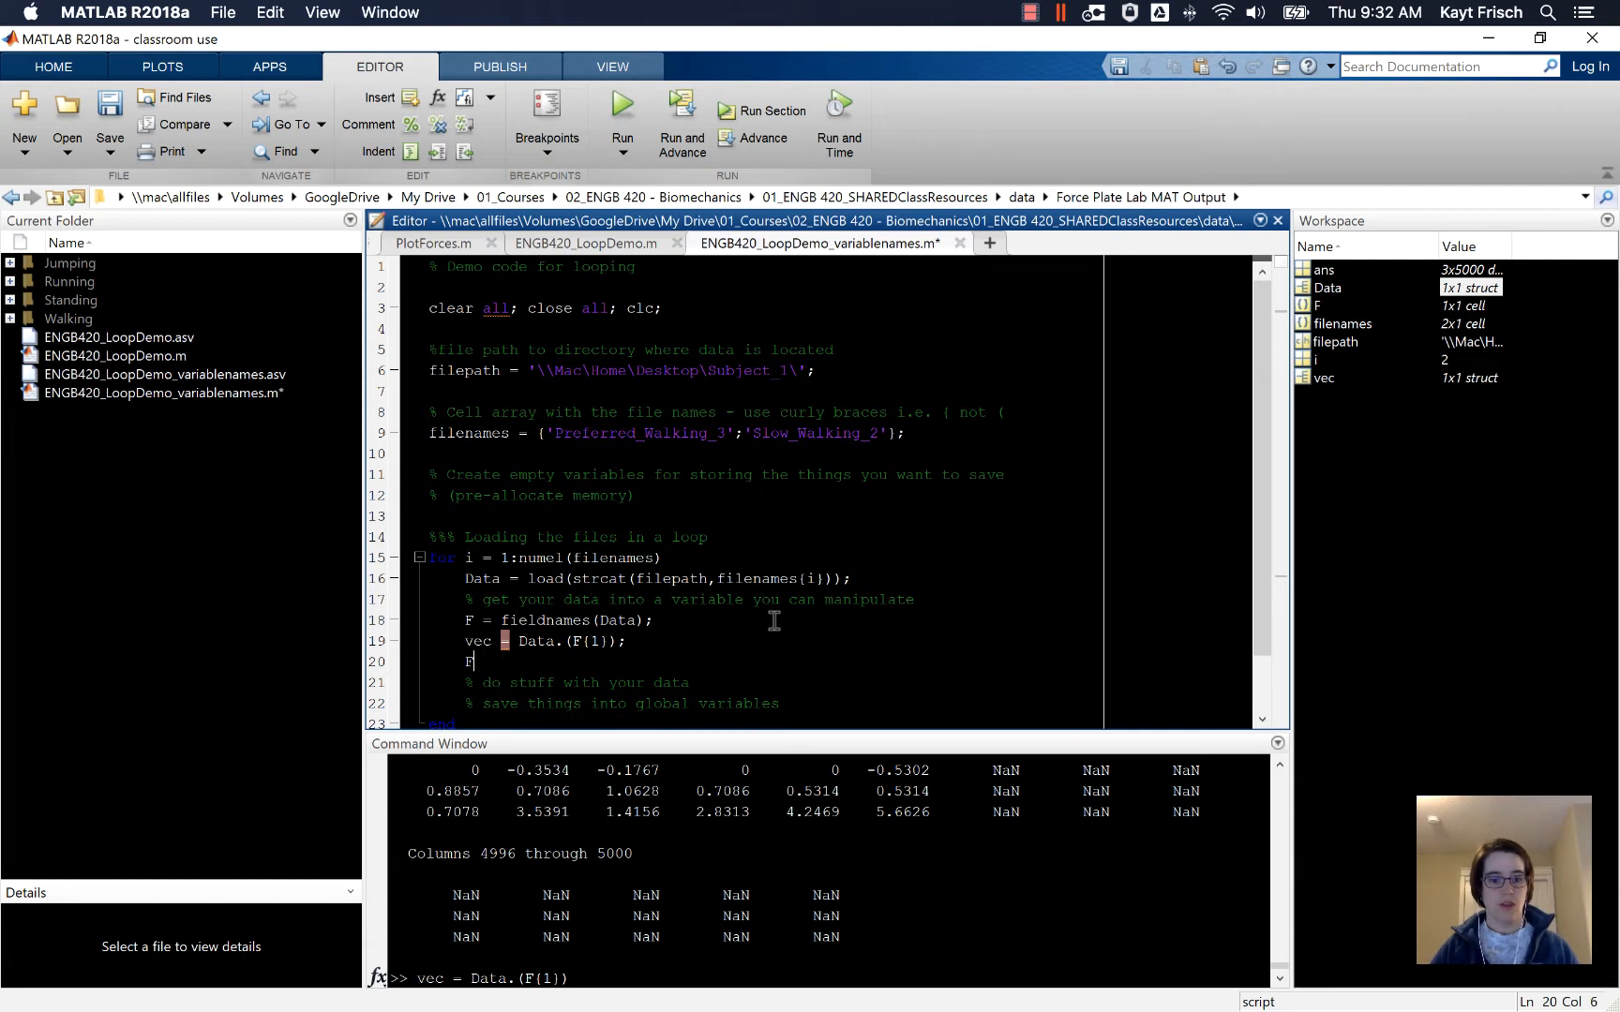
pyautogui.write('_al')
pyautogui.press('BackSpace')
pyautogui.press('BackSpace')
pyautogui.press('BackSpace')
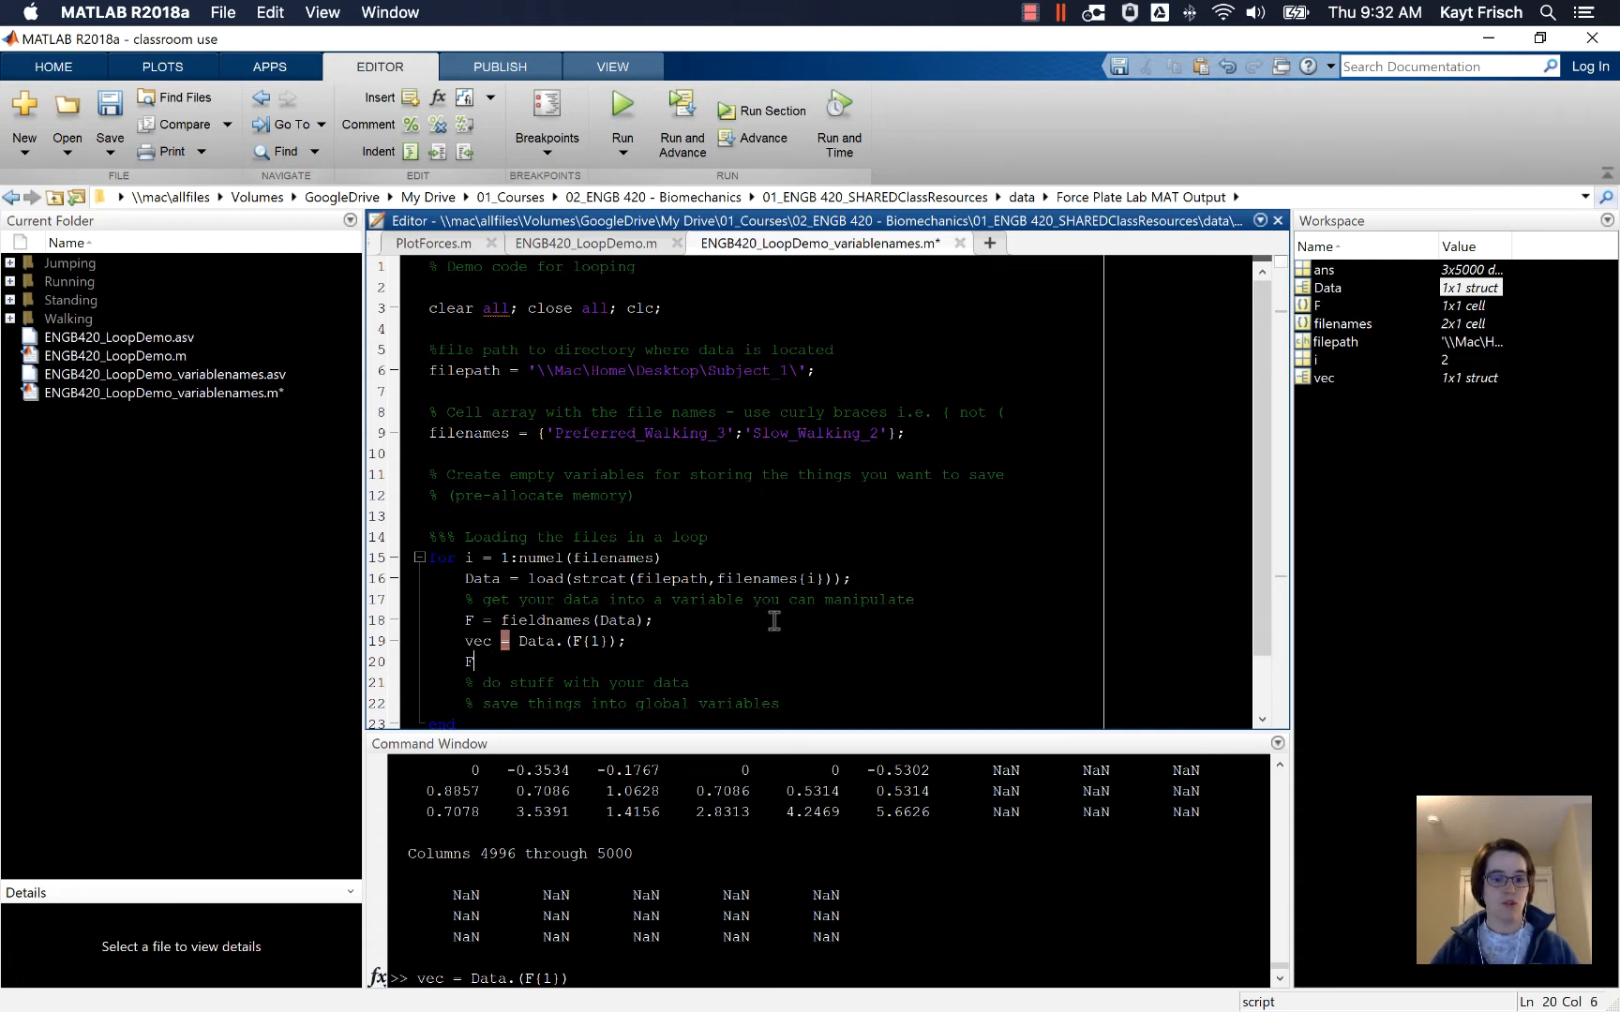
pyautogui.write('rce_all =')
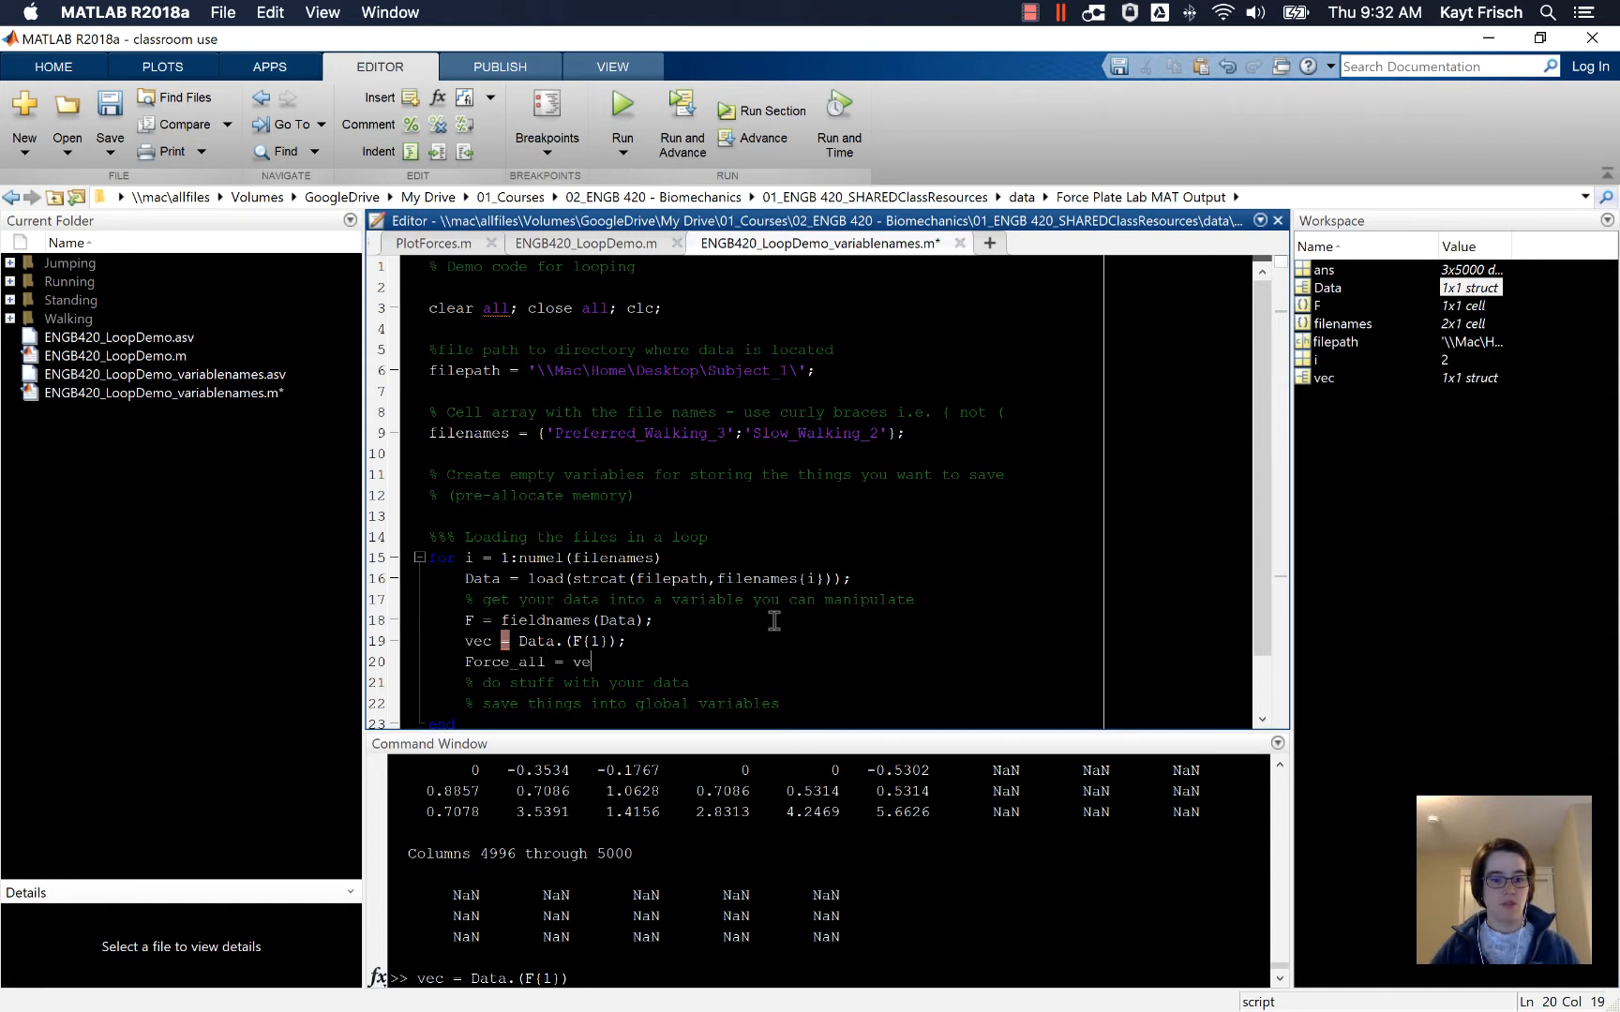
pyautogui.write('vec')
pyautogui.write('orce.Force;')
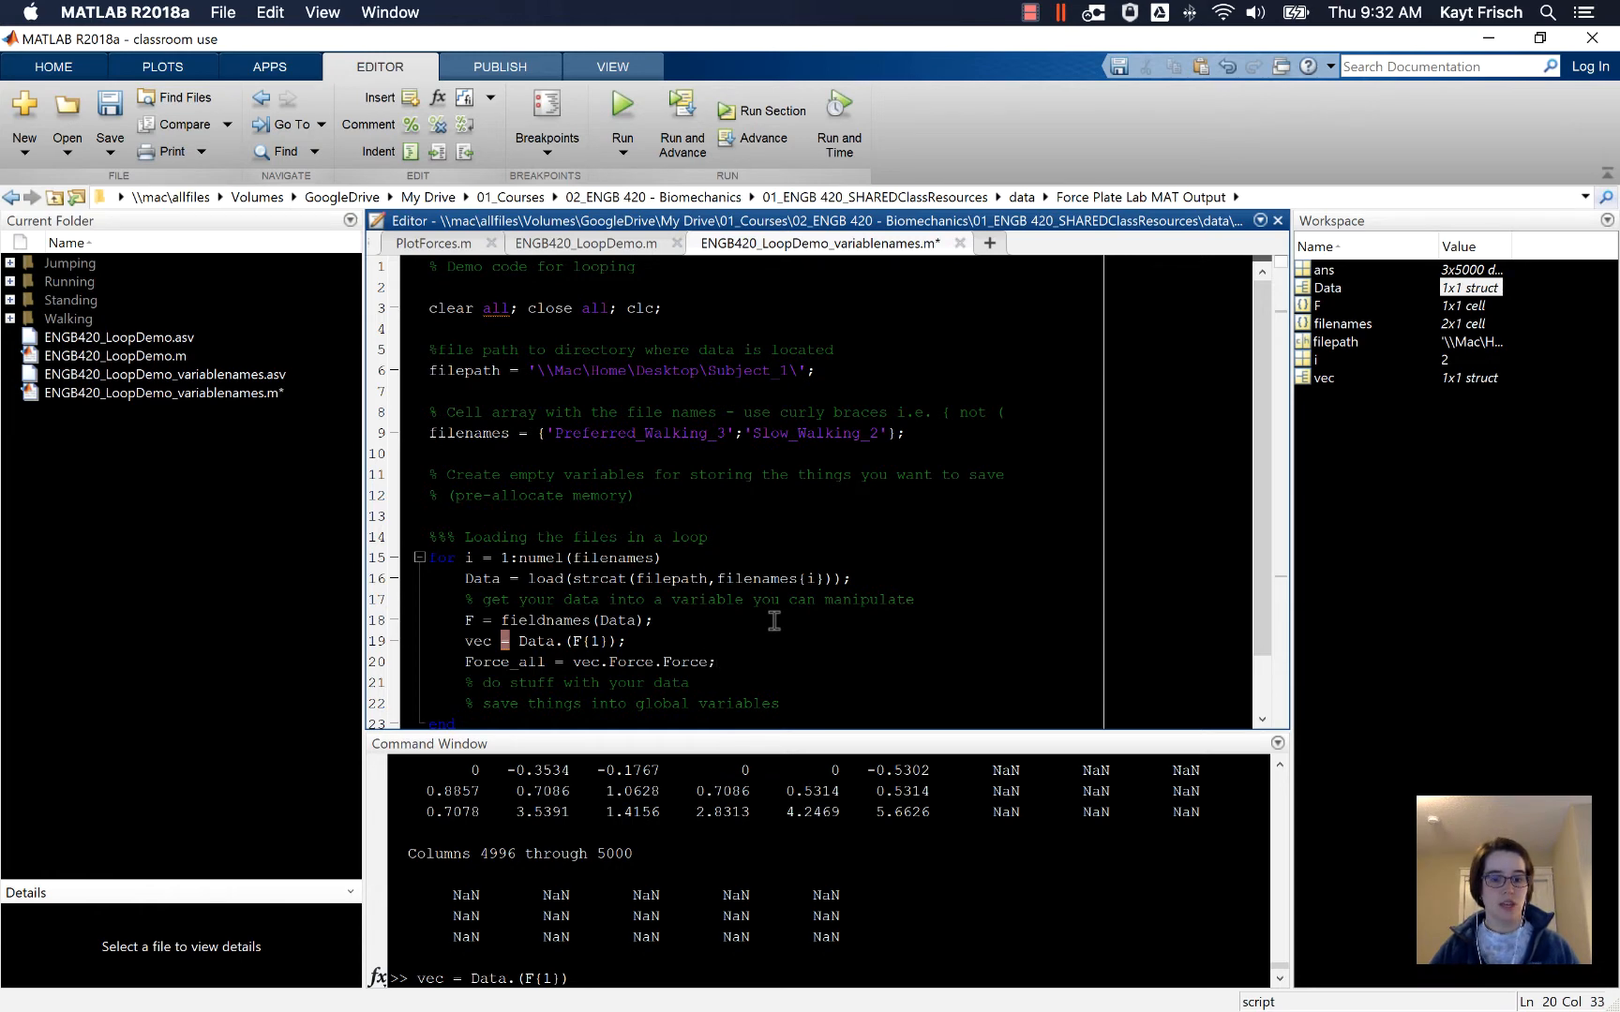
pyautogui.scroll(-3, 678, 667)
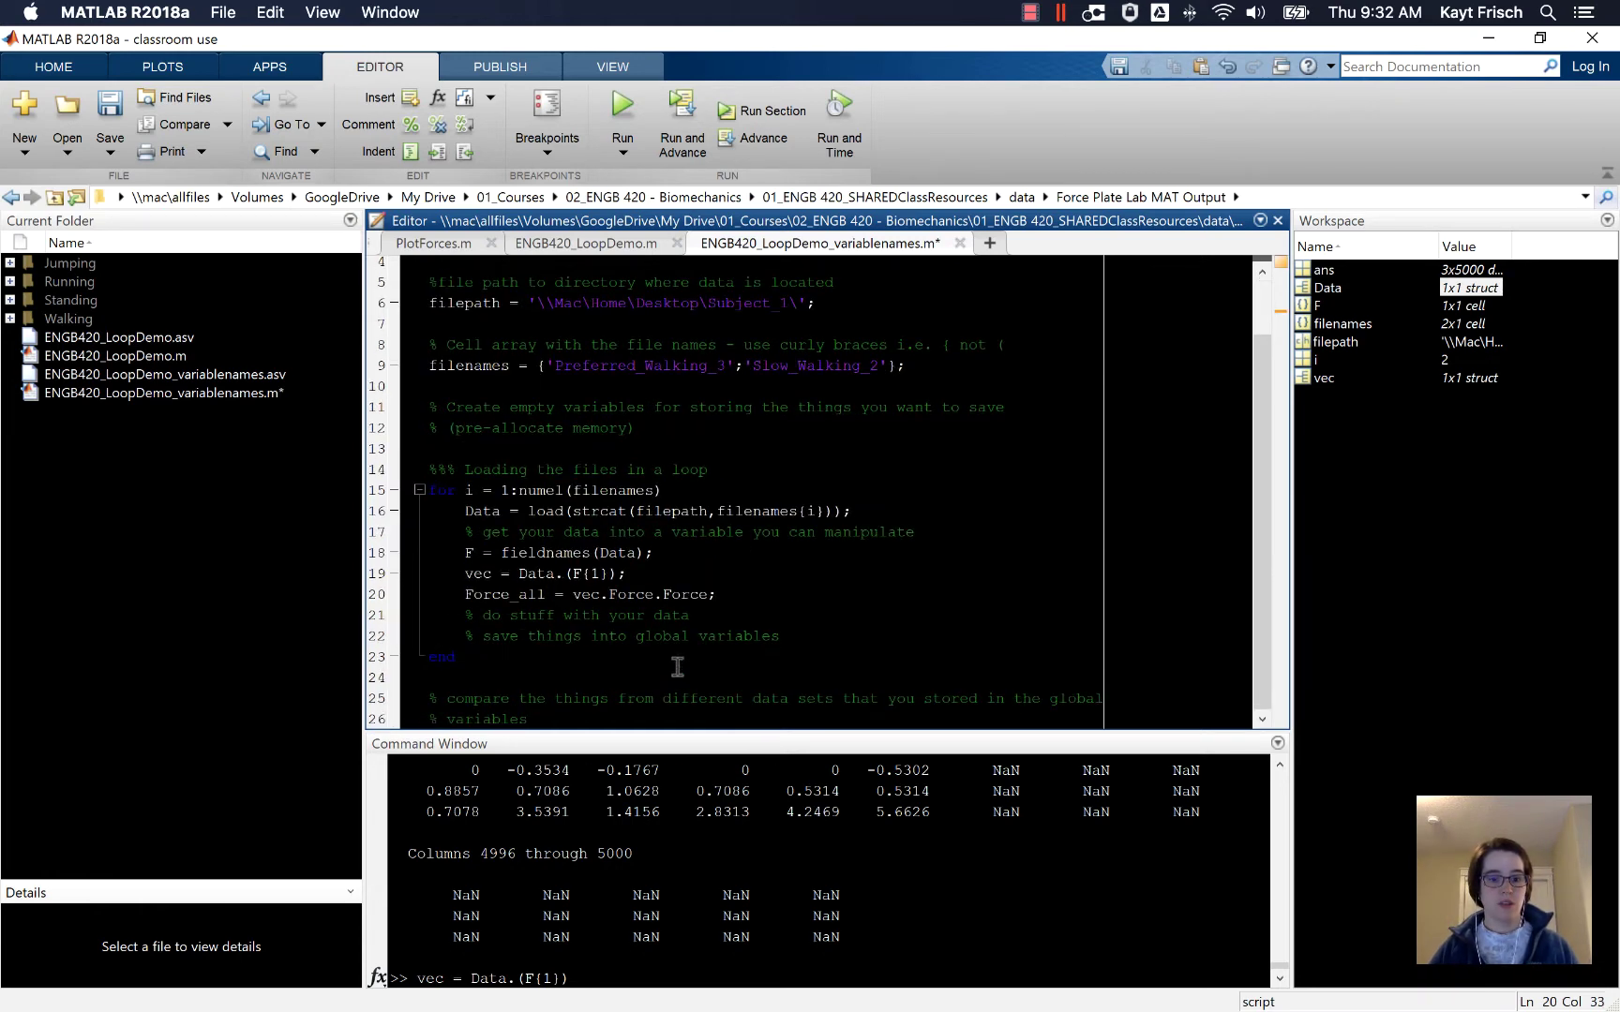
# Add plot(Force_all) on a new line just before the loop's end
pyautogui.click(663, 657)
pyautogui.press('Return')
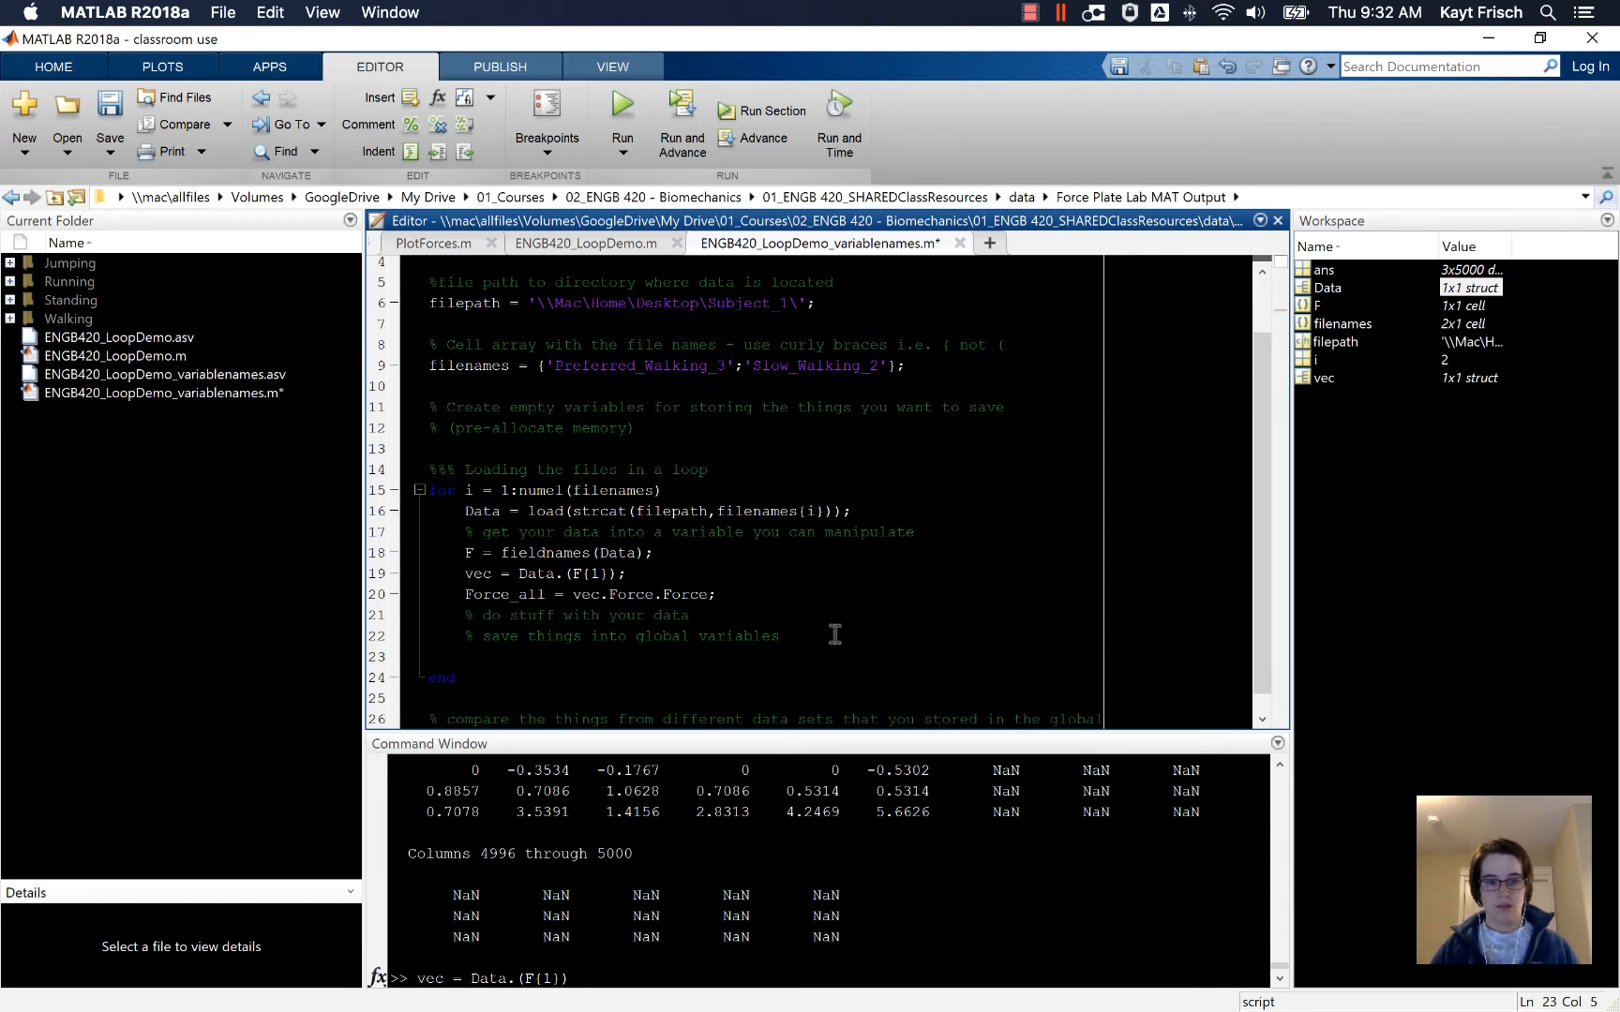
pyautogui.write('plot(')
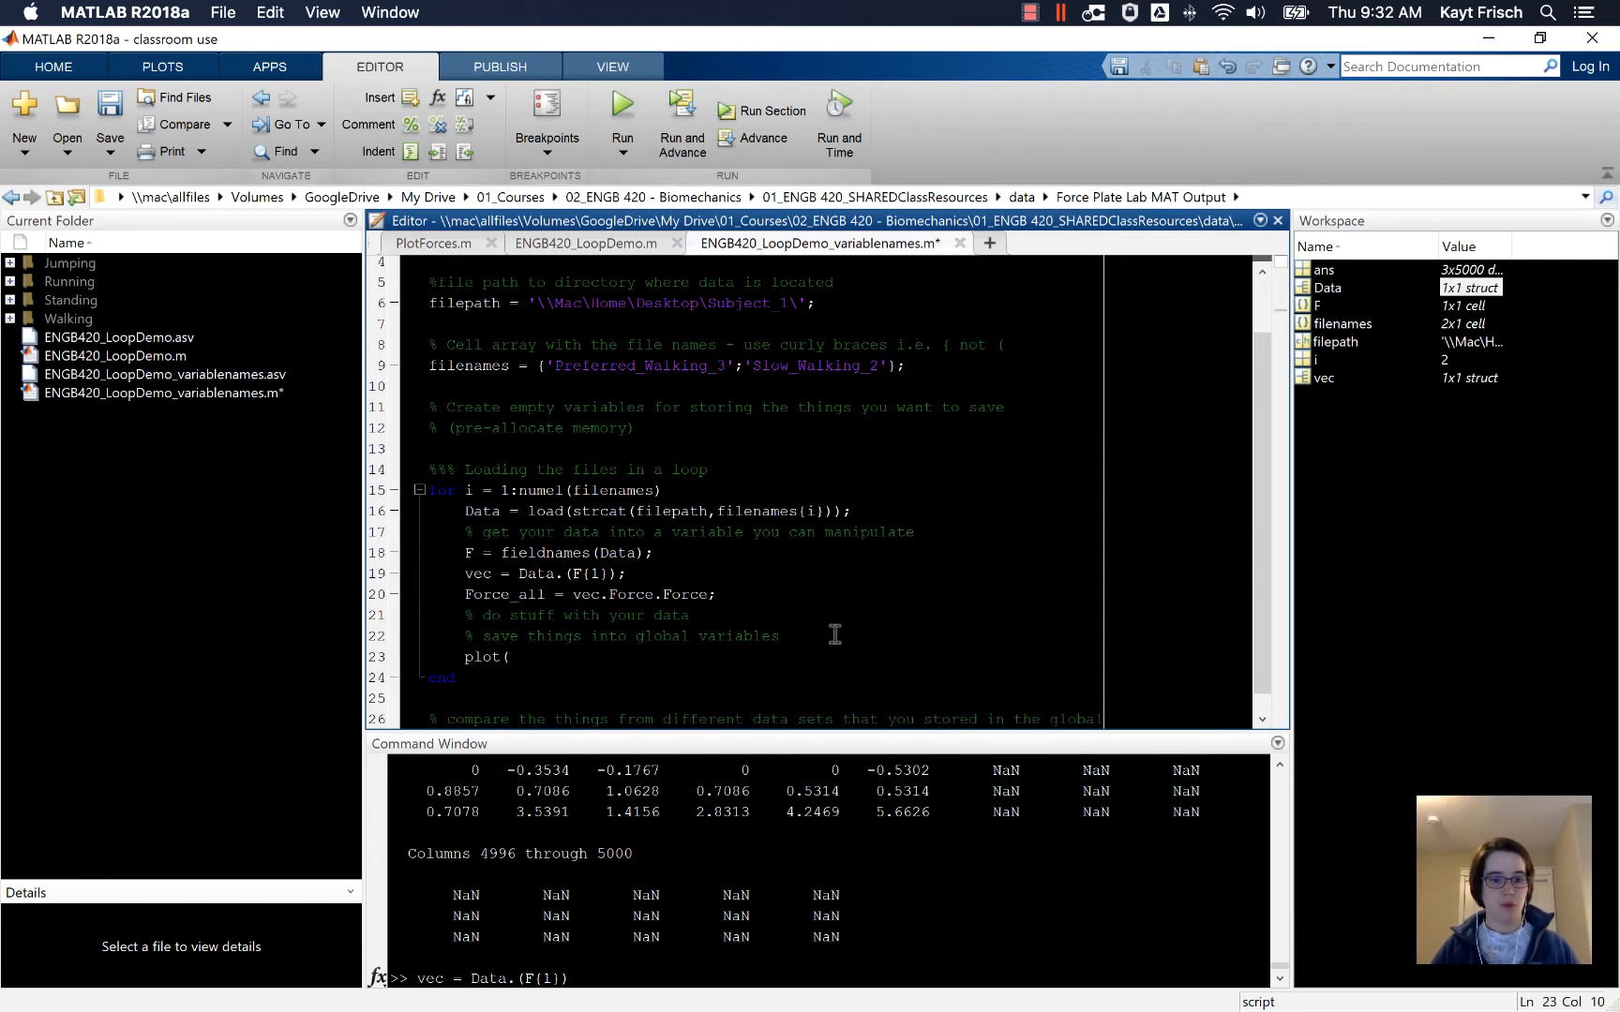
pyautogui.write('Force_al')
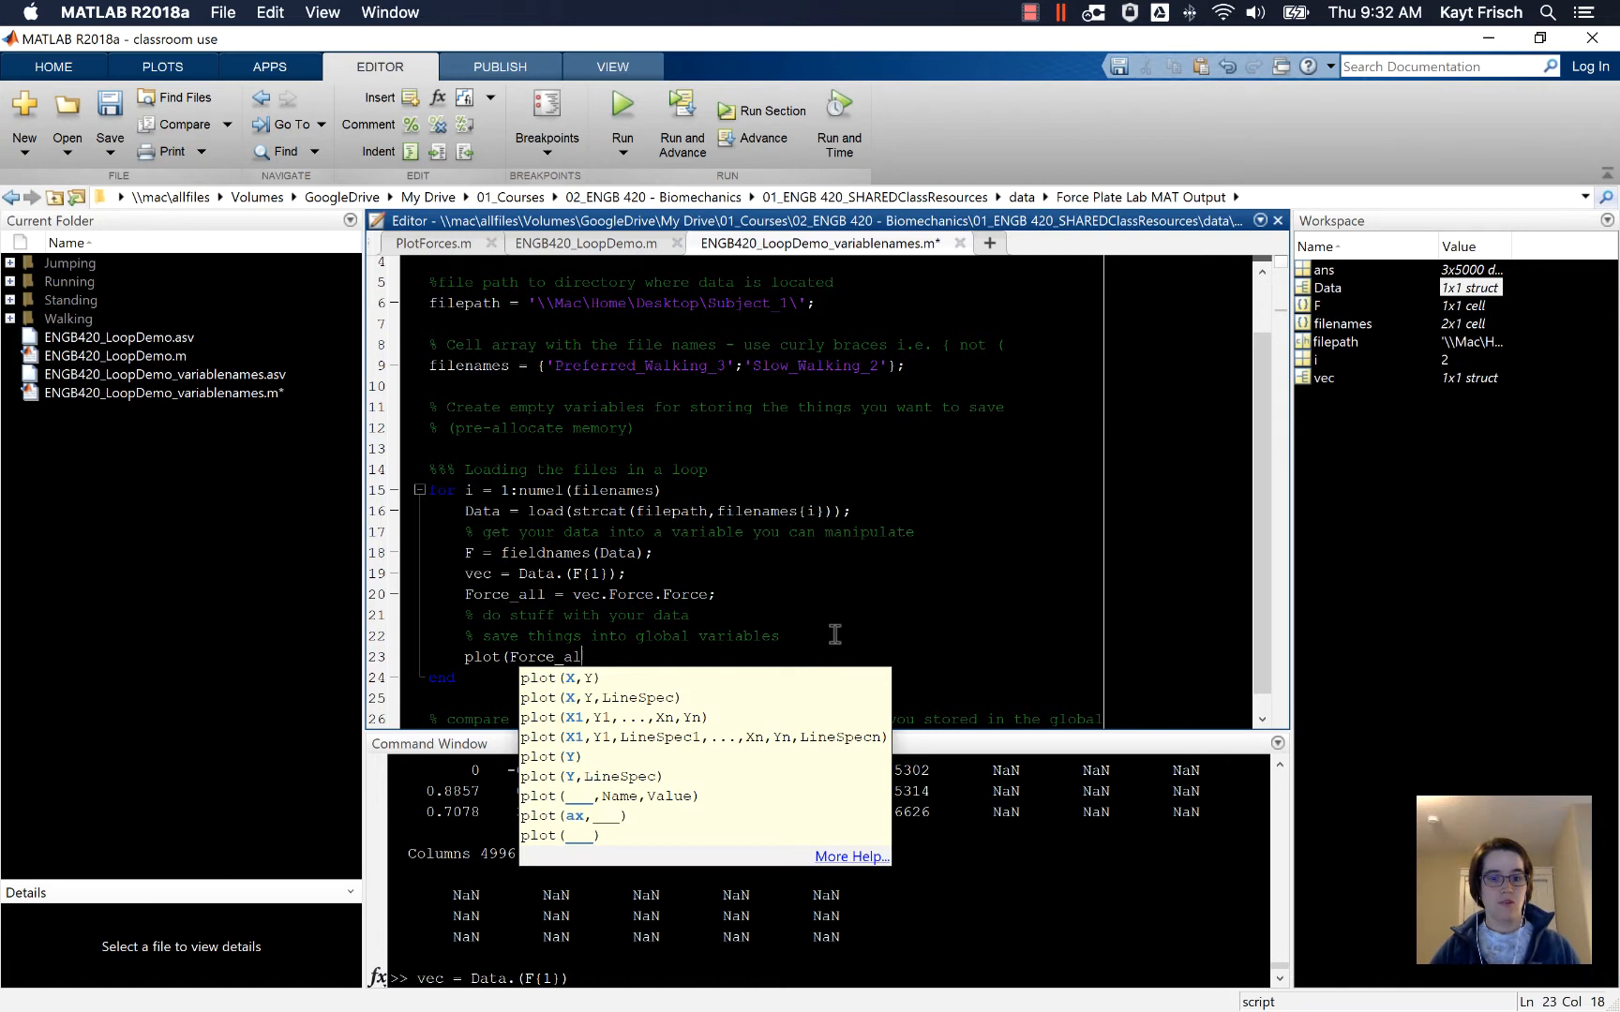
pyautogui.write('l)')
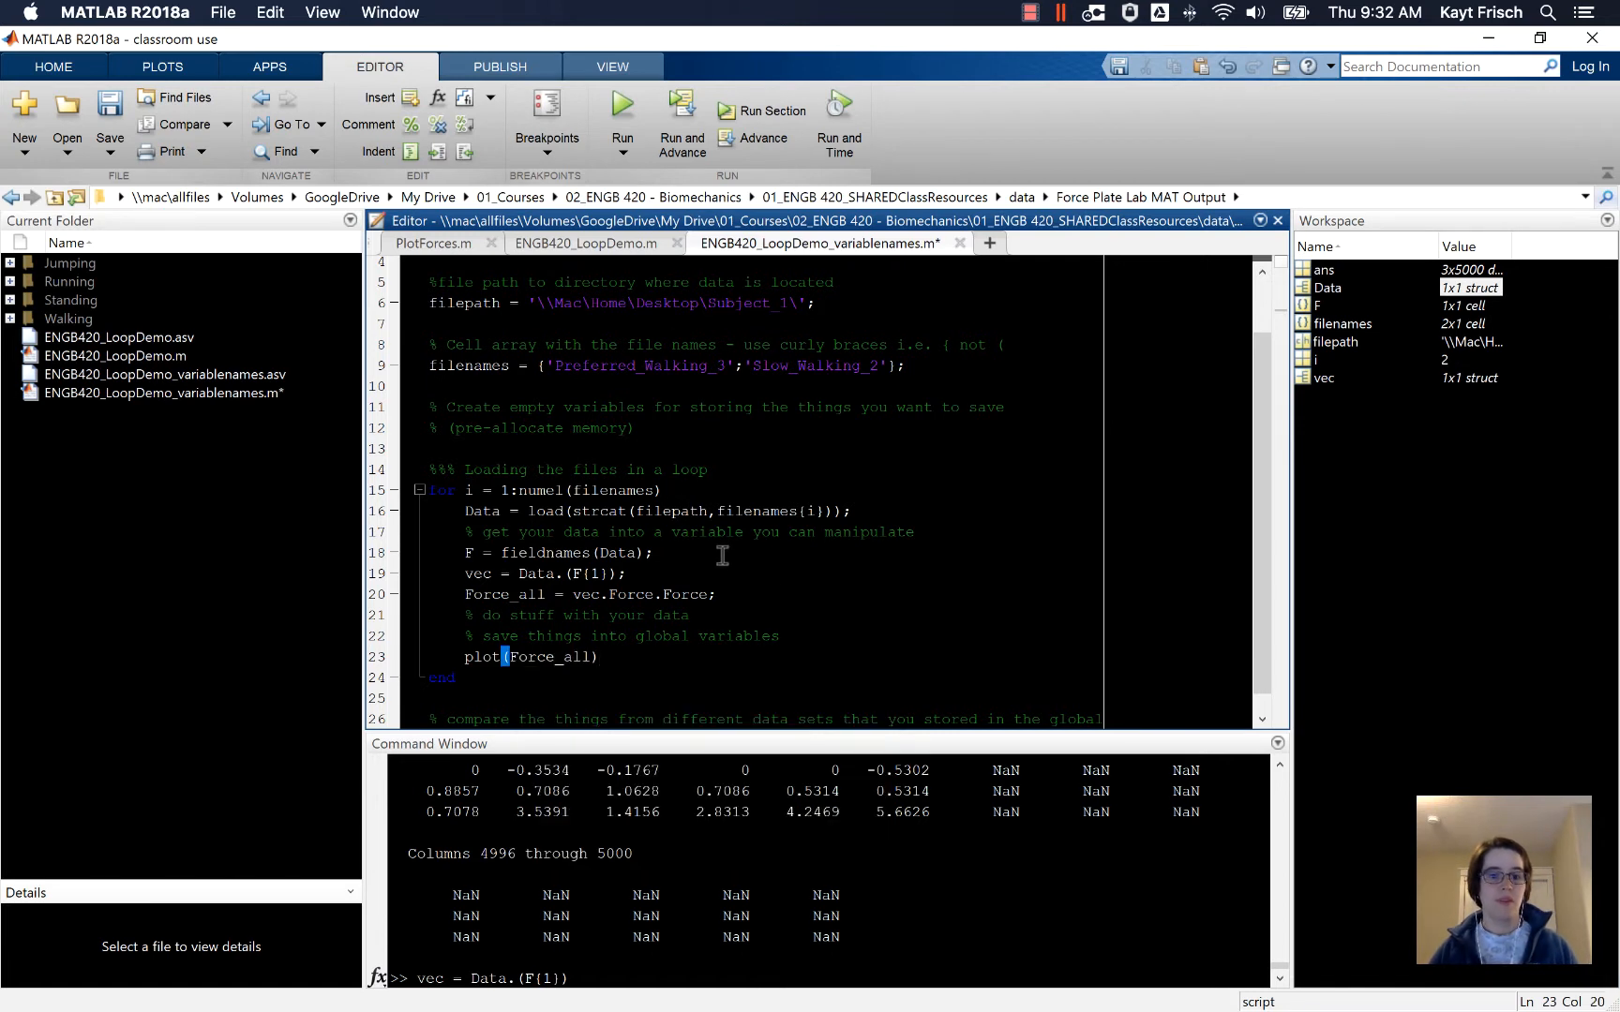
# Run the loop script, inspect the Force_all plot in Figure 1, then close the figure
pyautogui.click(625, 108)
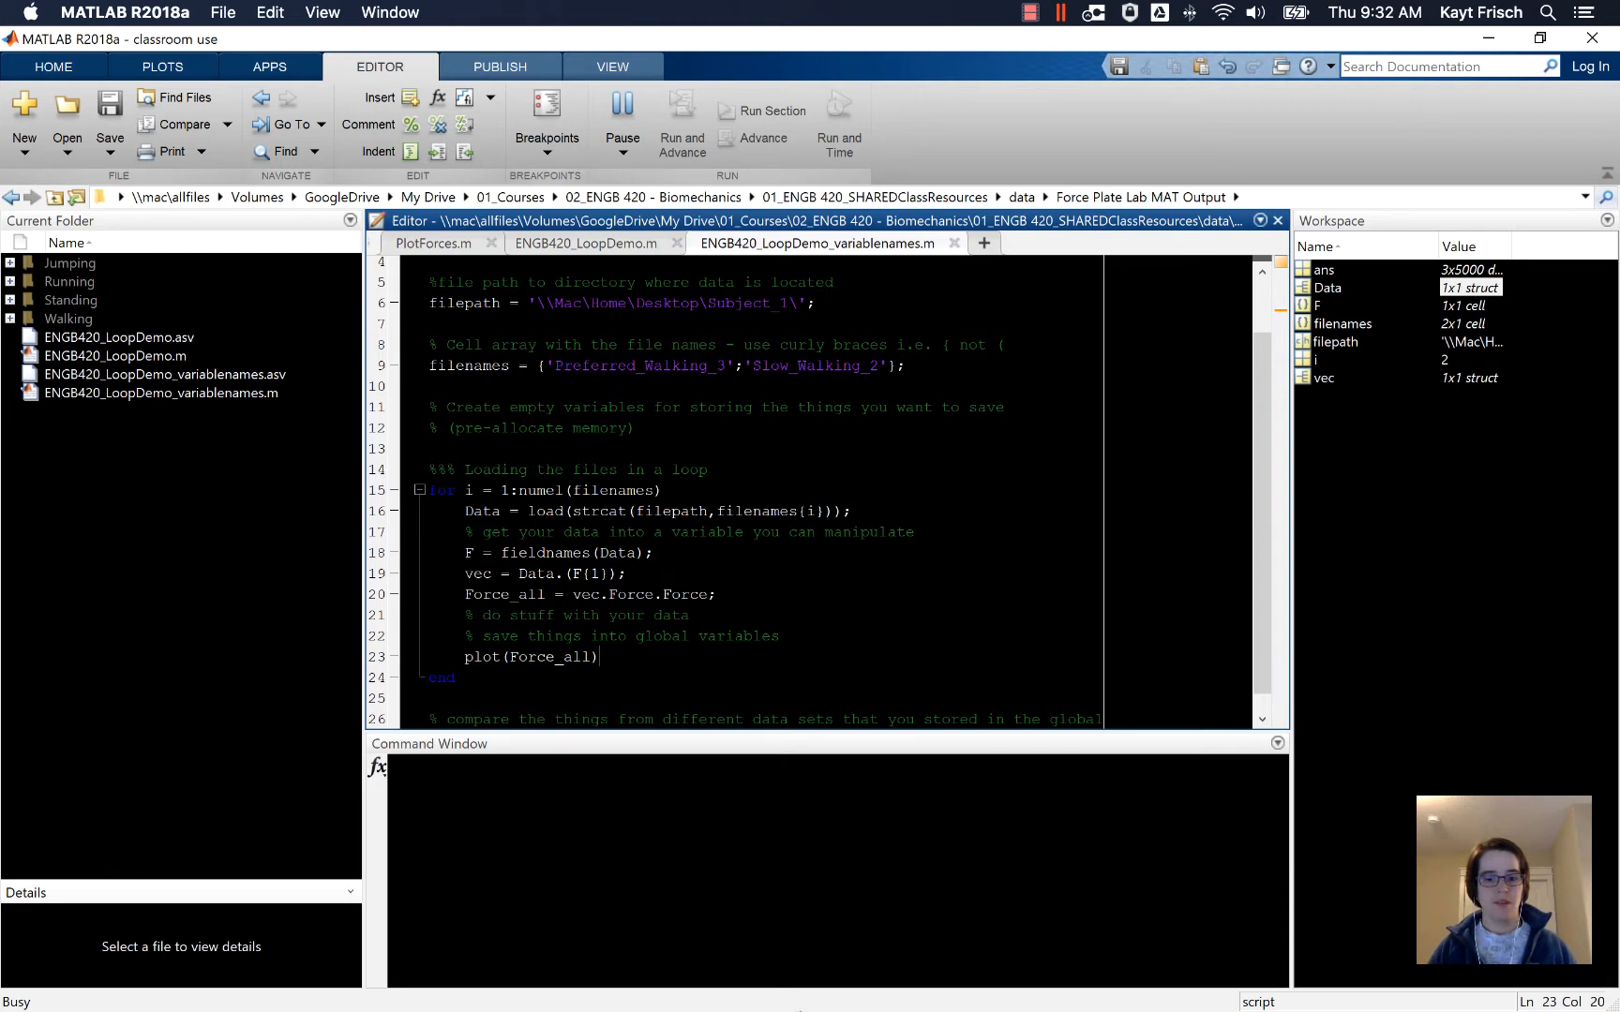
pyautogui.moveTo(939, 1007)
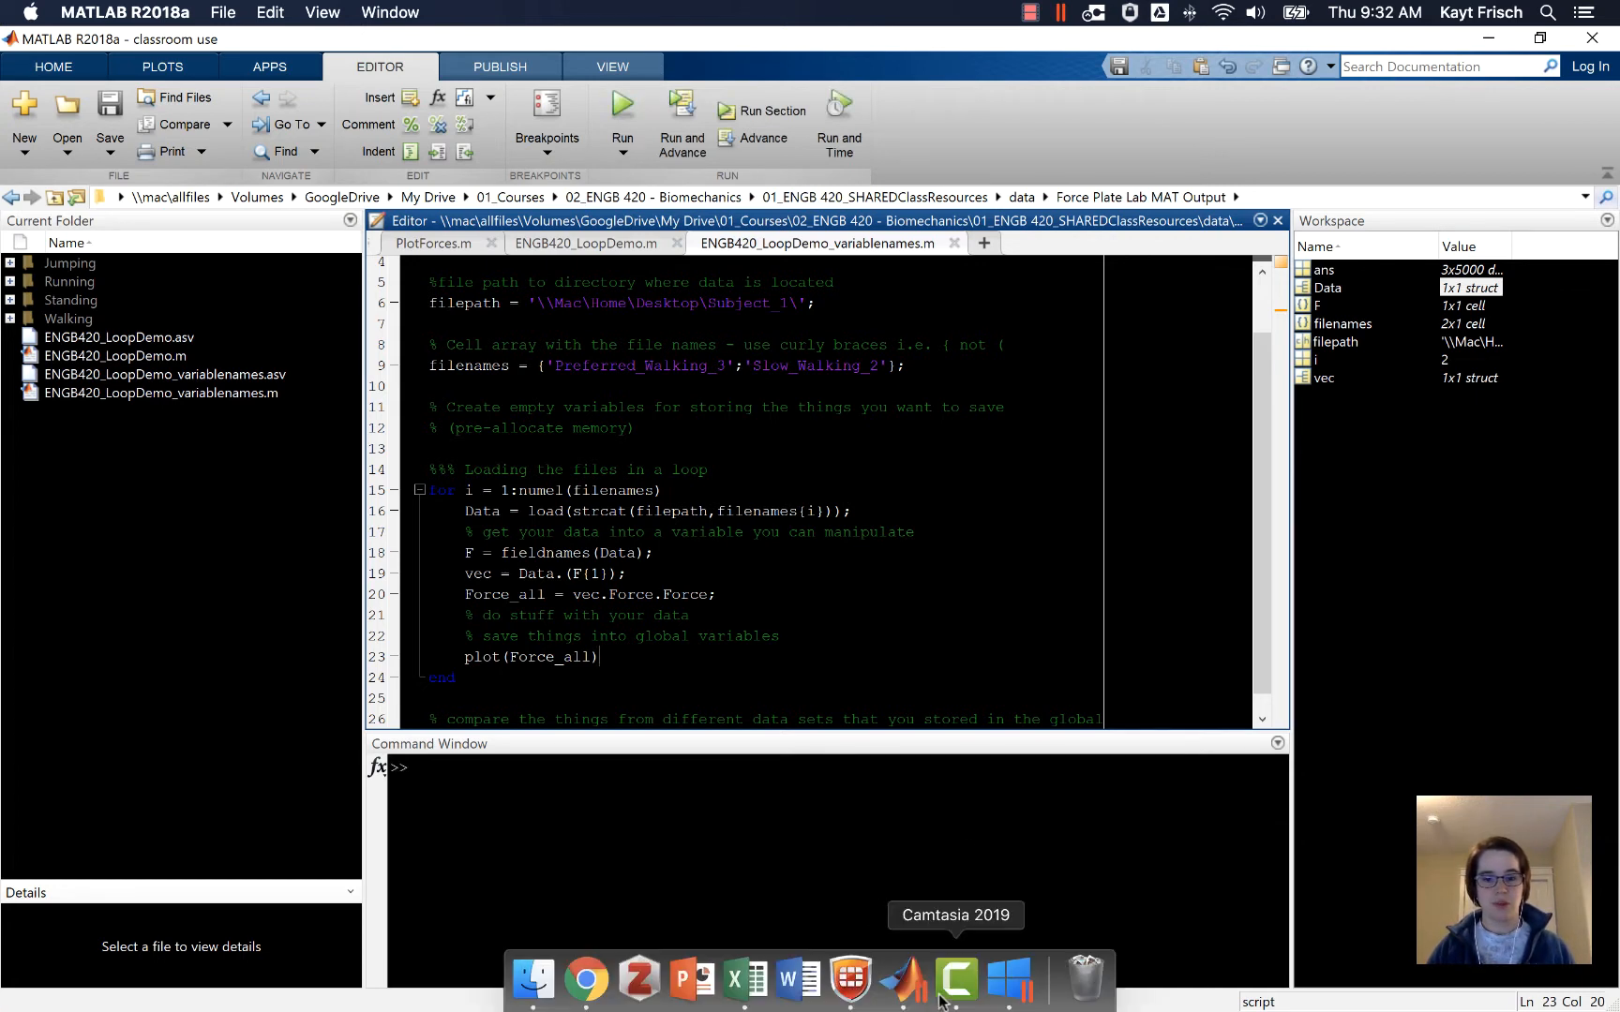
pyautogui.click(955, 978)
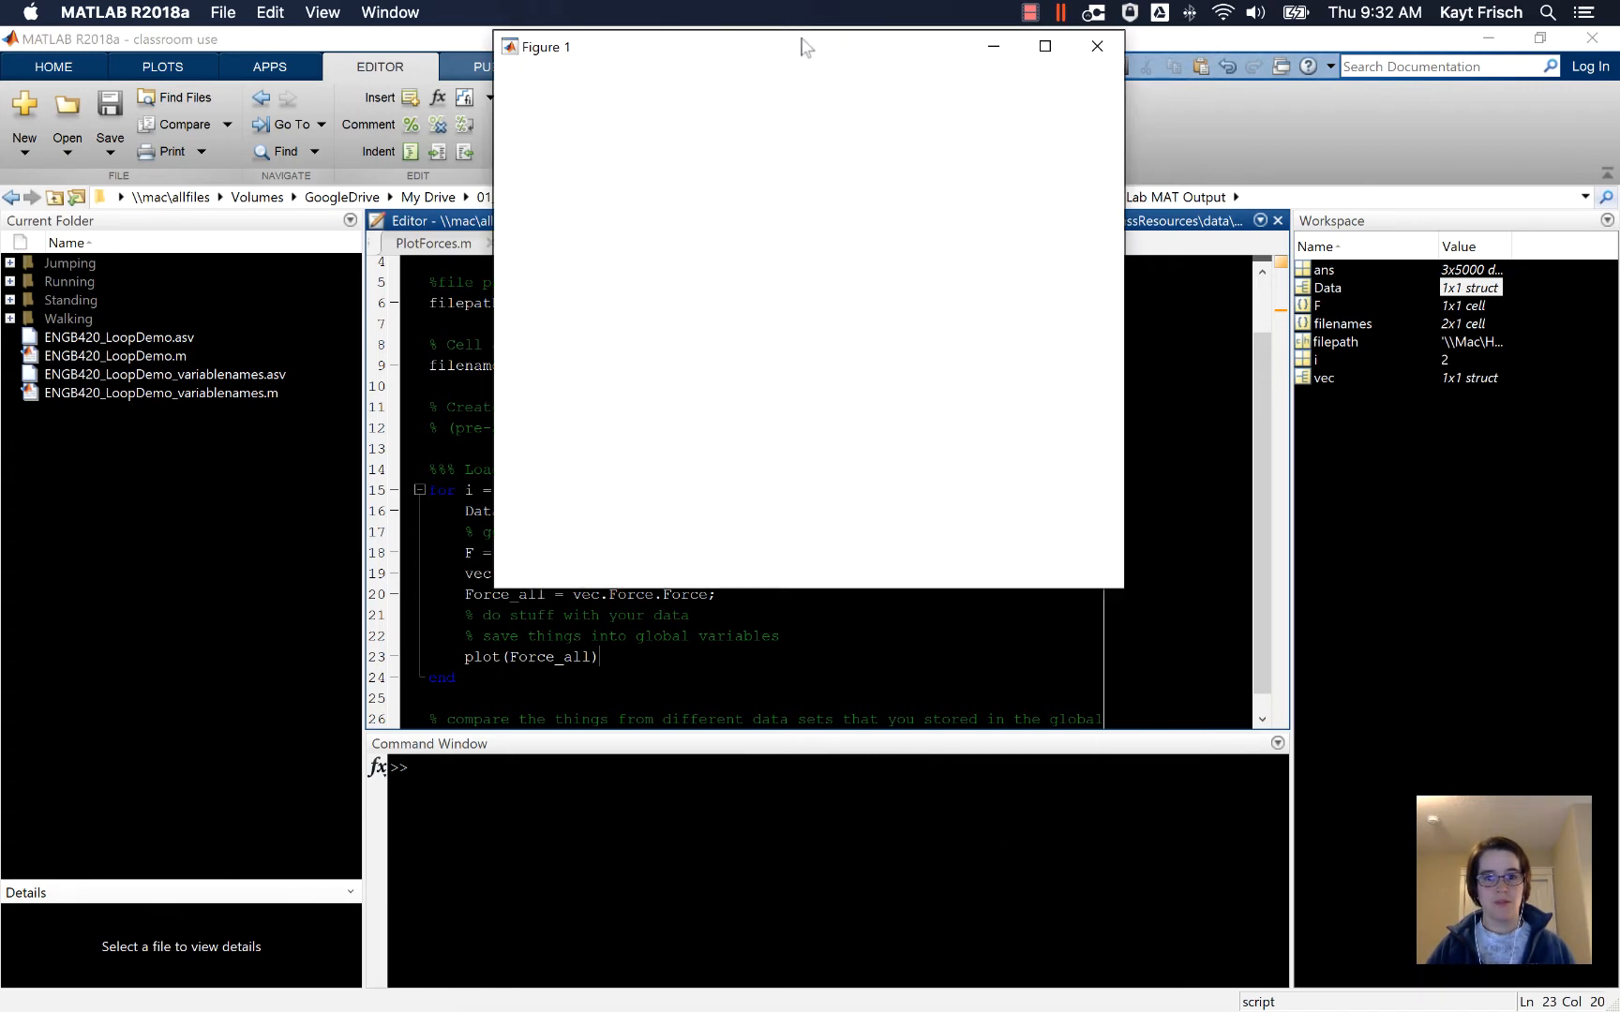
pyautogui.moveTo(806, 53)
pyautogui.mouseDown()
pyautogui.moveTo(1193, 424)
pyautogui.moveTo(1135, 361)
pyautogui.mouseUp()
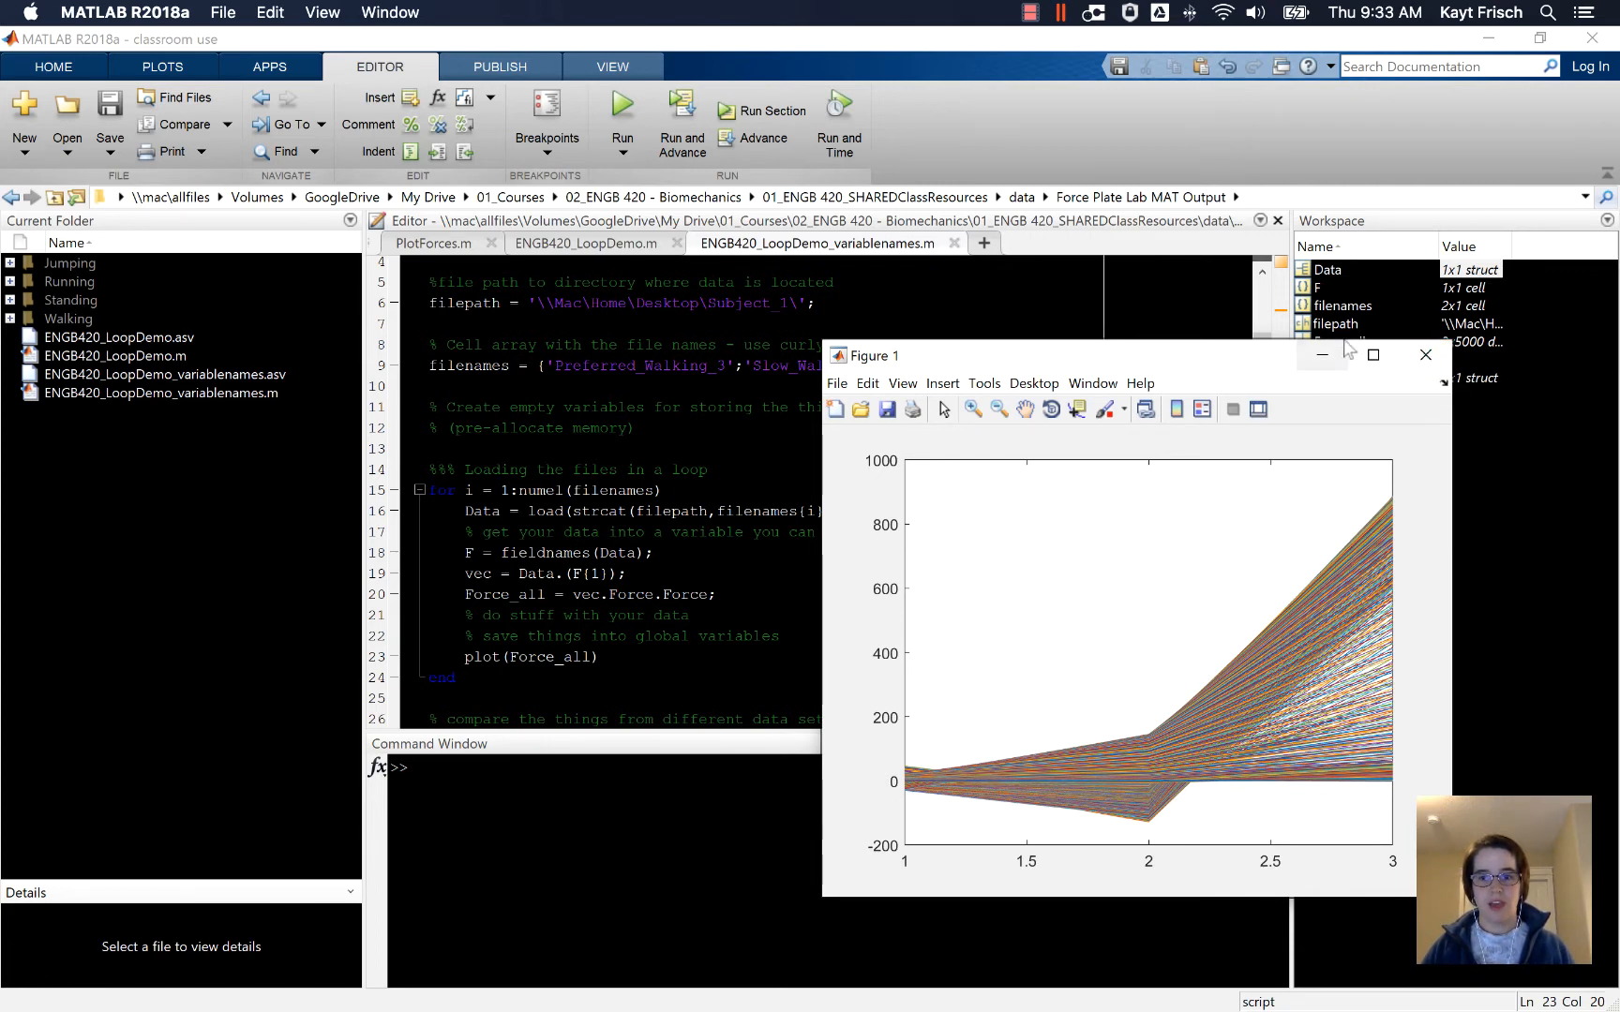
pyautogui.click(1424, 356)
pyautogui.click(726, 670)
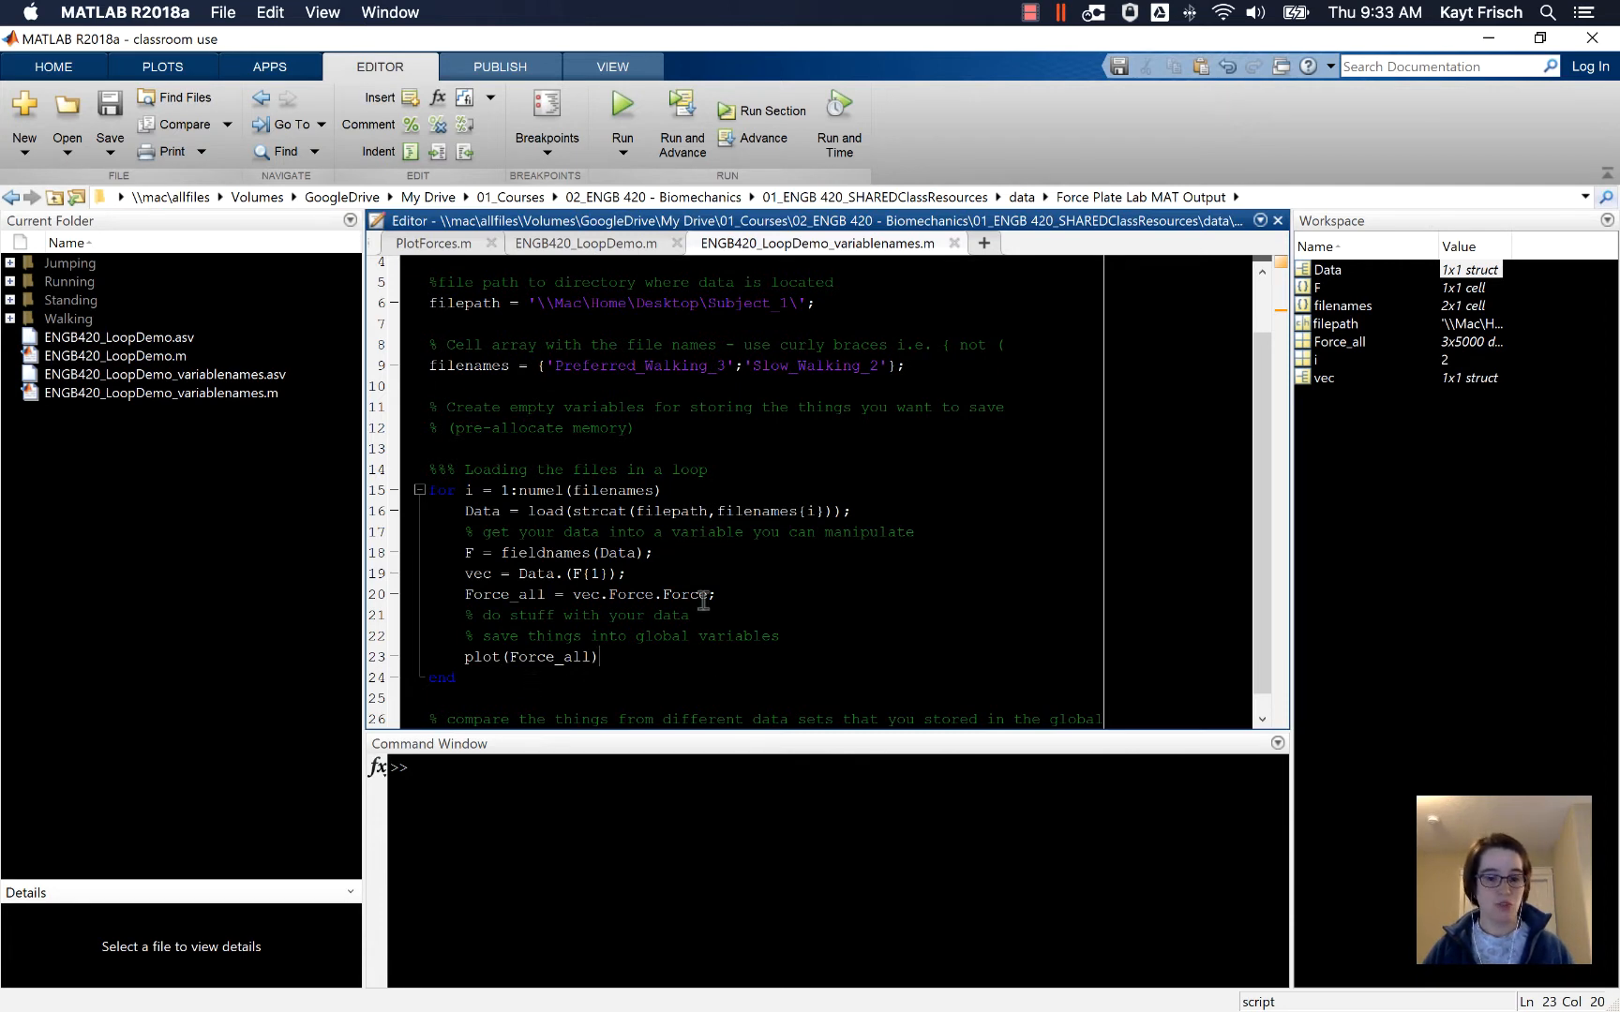
# Add Force_z = vec.Force.Force(3,:); on a new line after the Force_all assignment
pyautogui.click(546, 594)
pyautogui.press('End')
pyautogui.press('Return')
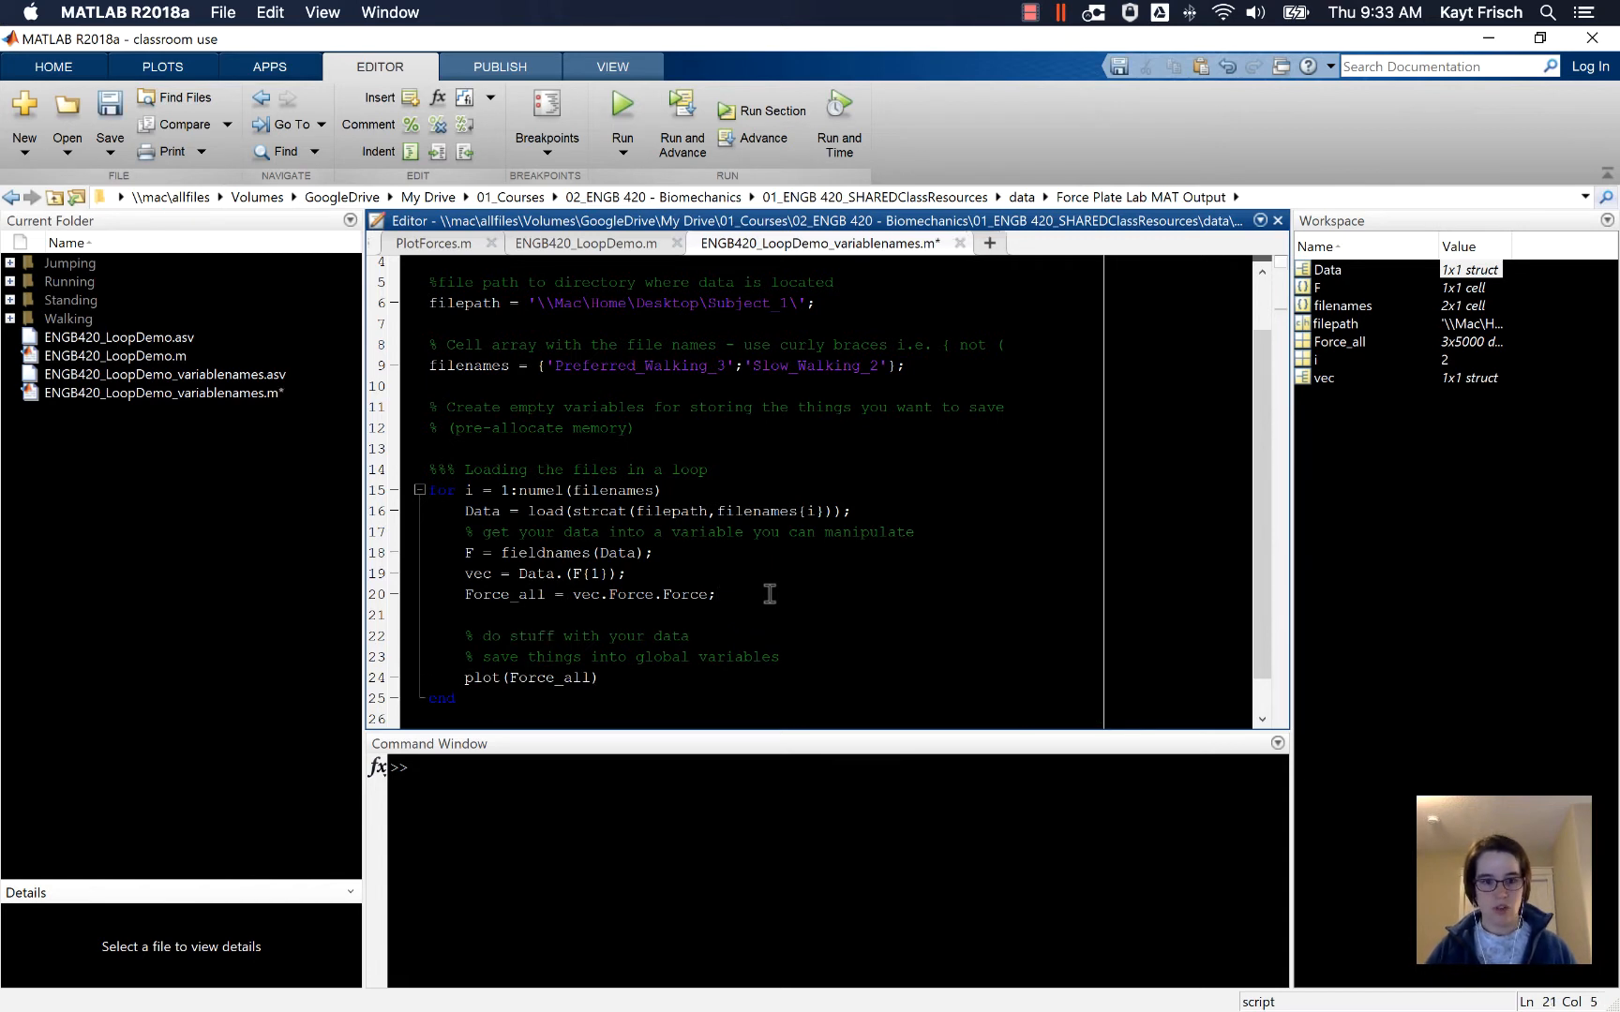
pyautogui.write('Force')
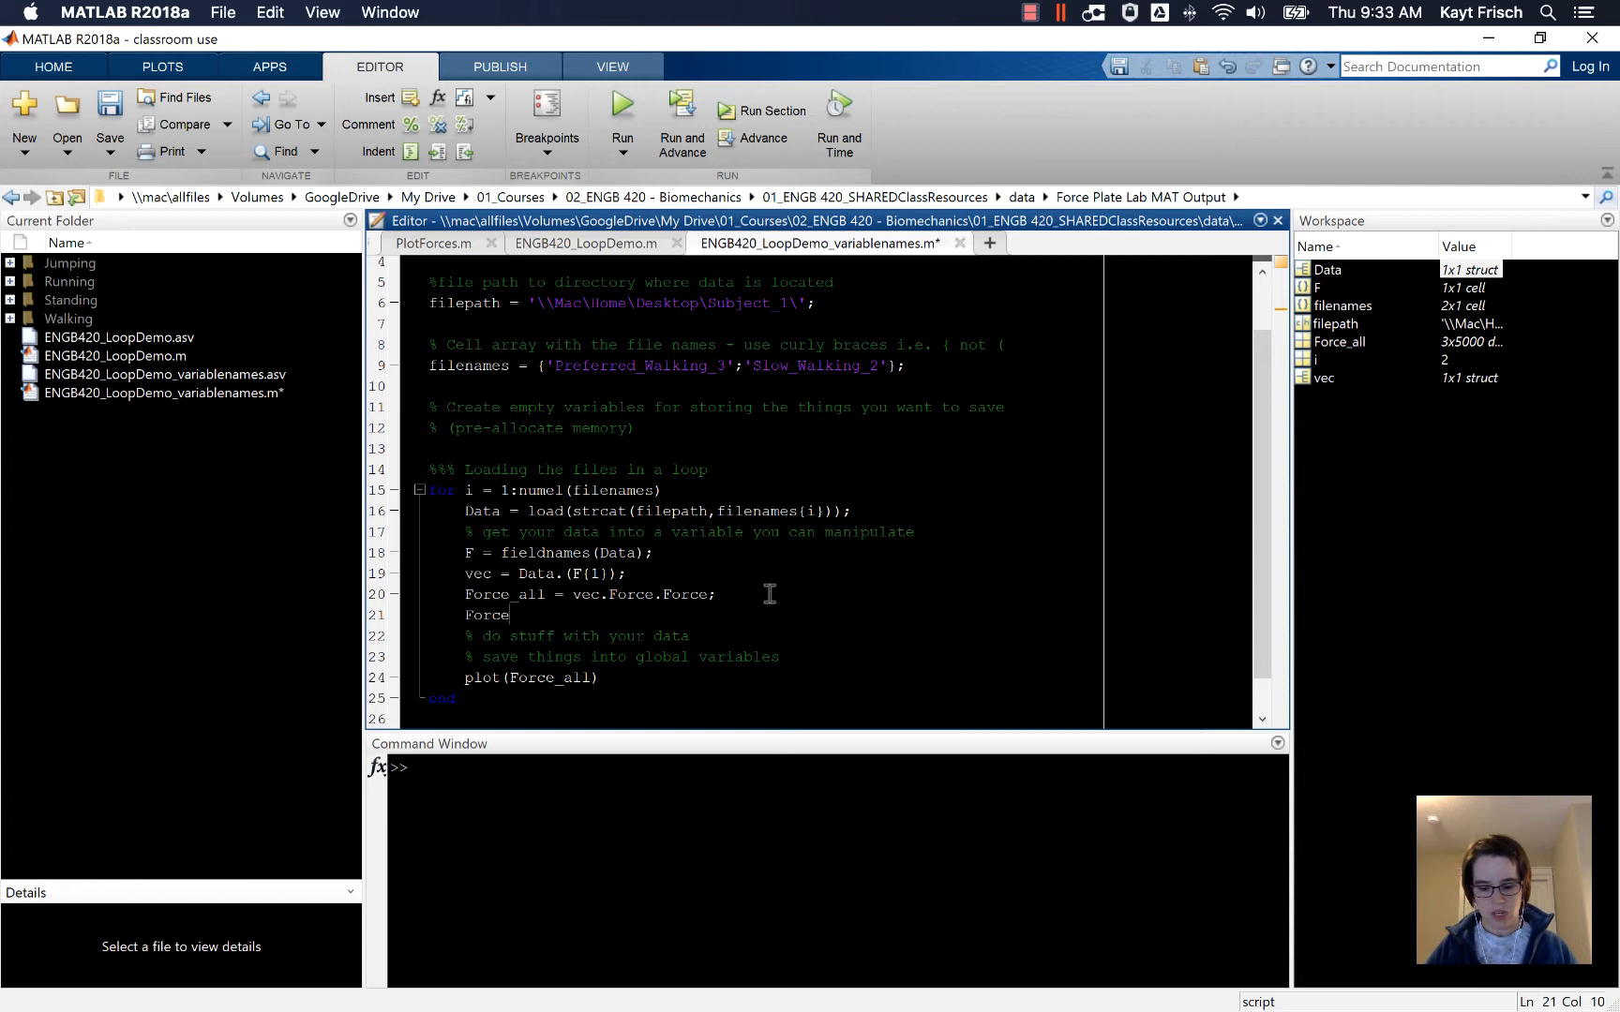
pyautogui.write('(:')
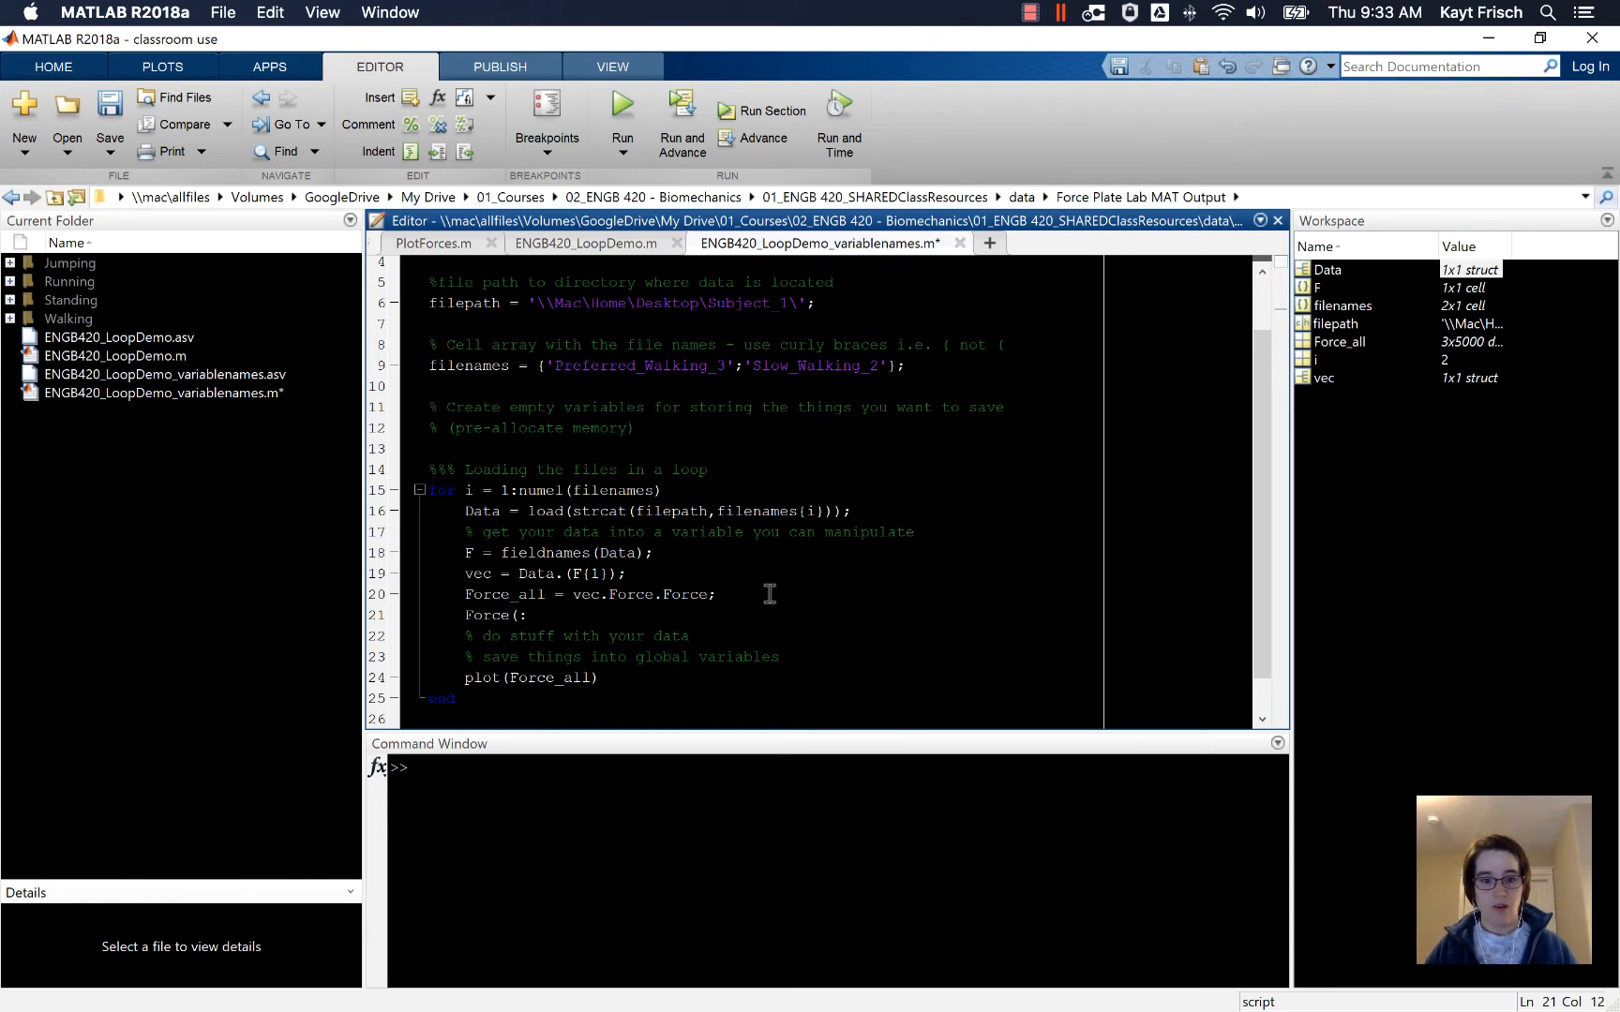
pyautogui.write(',')
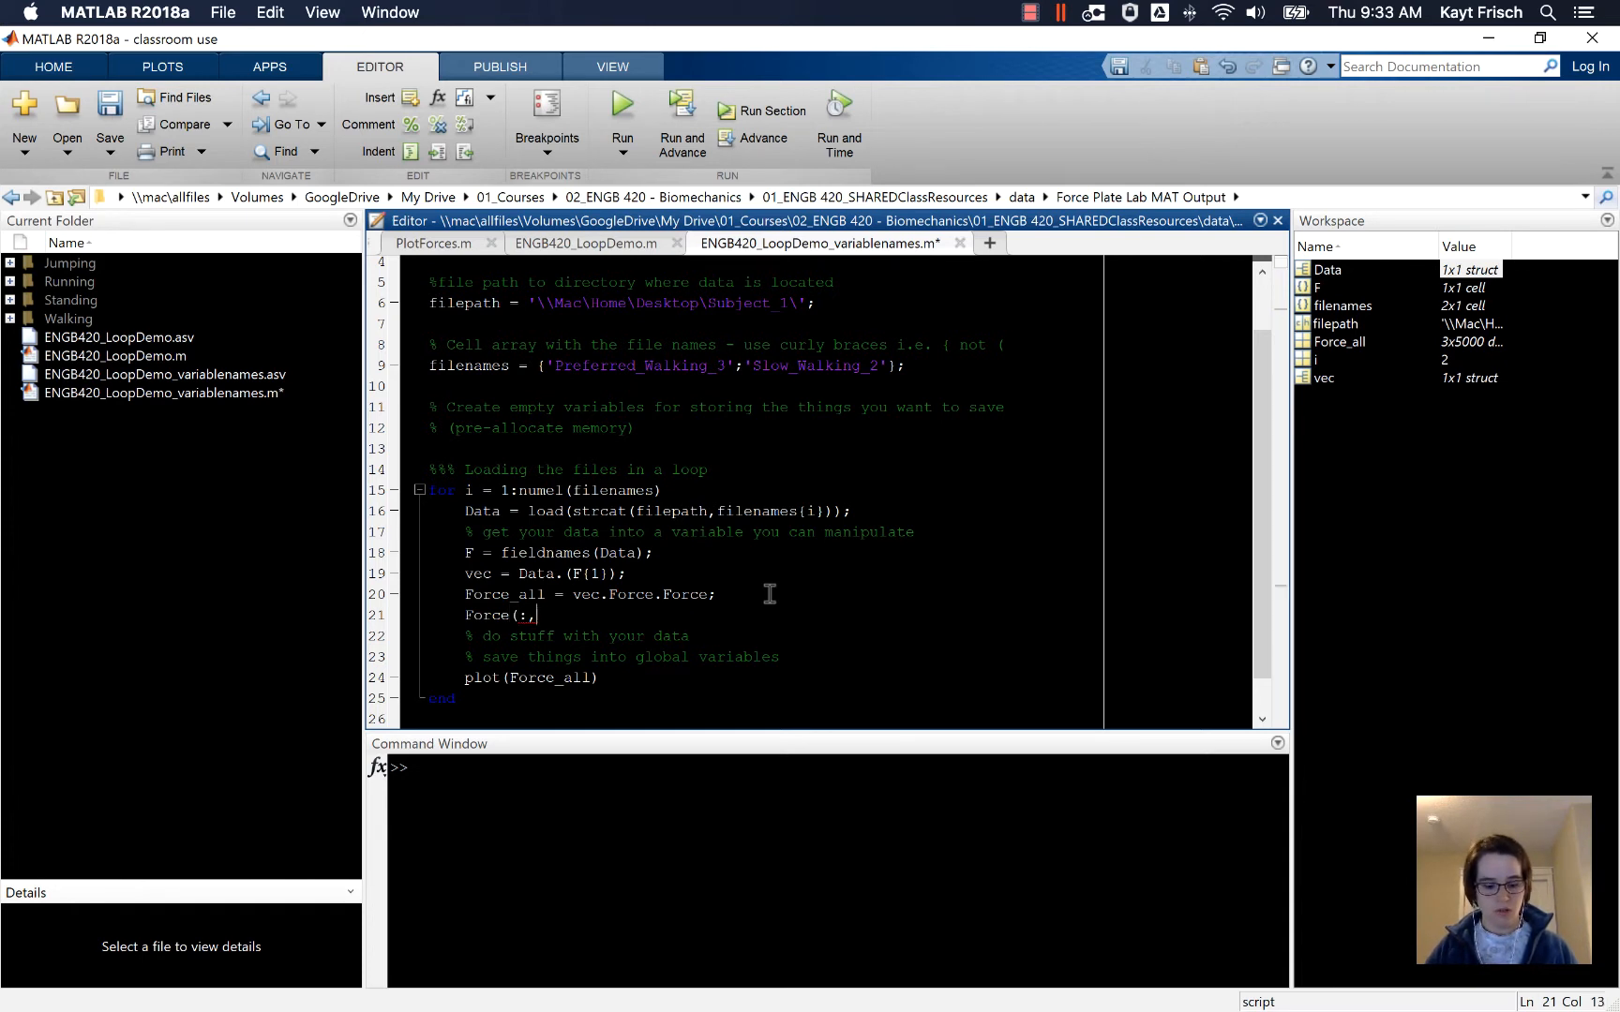
pyautogui.write('i')
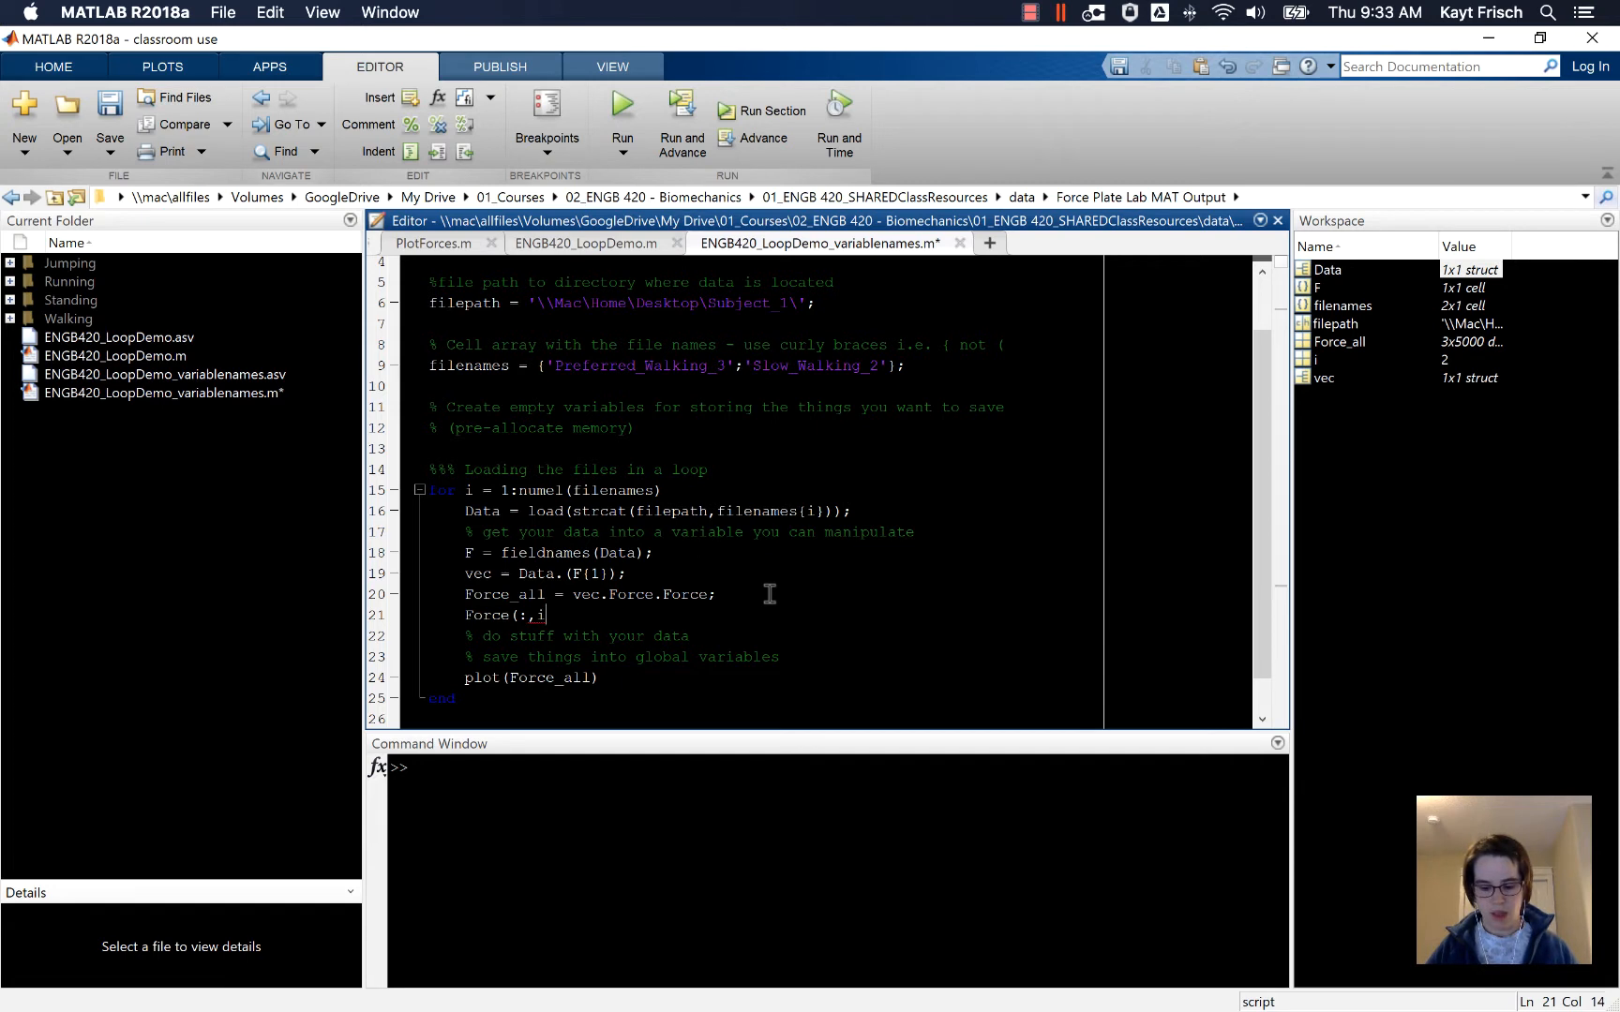
pyautogui.write(')')
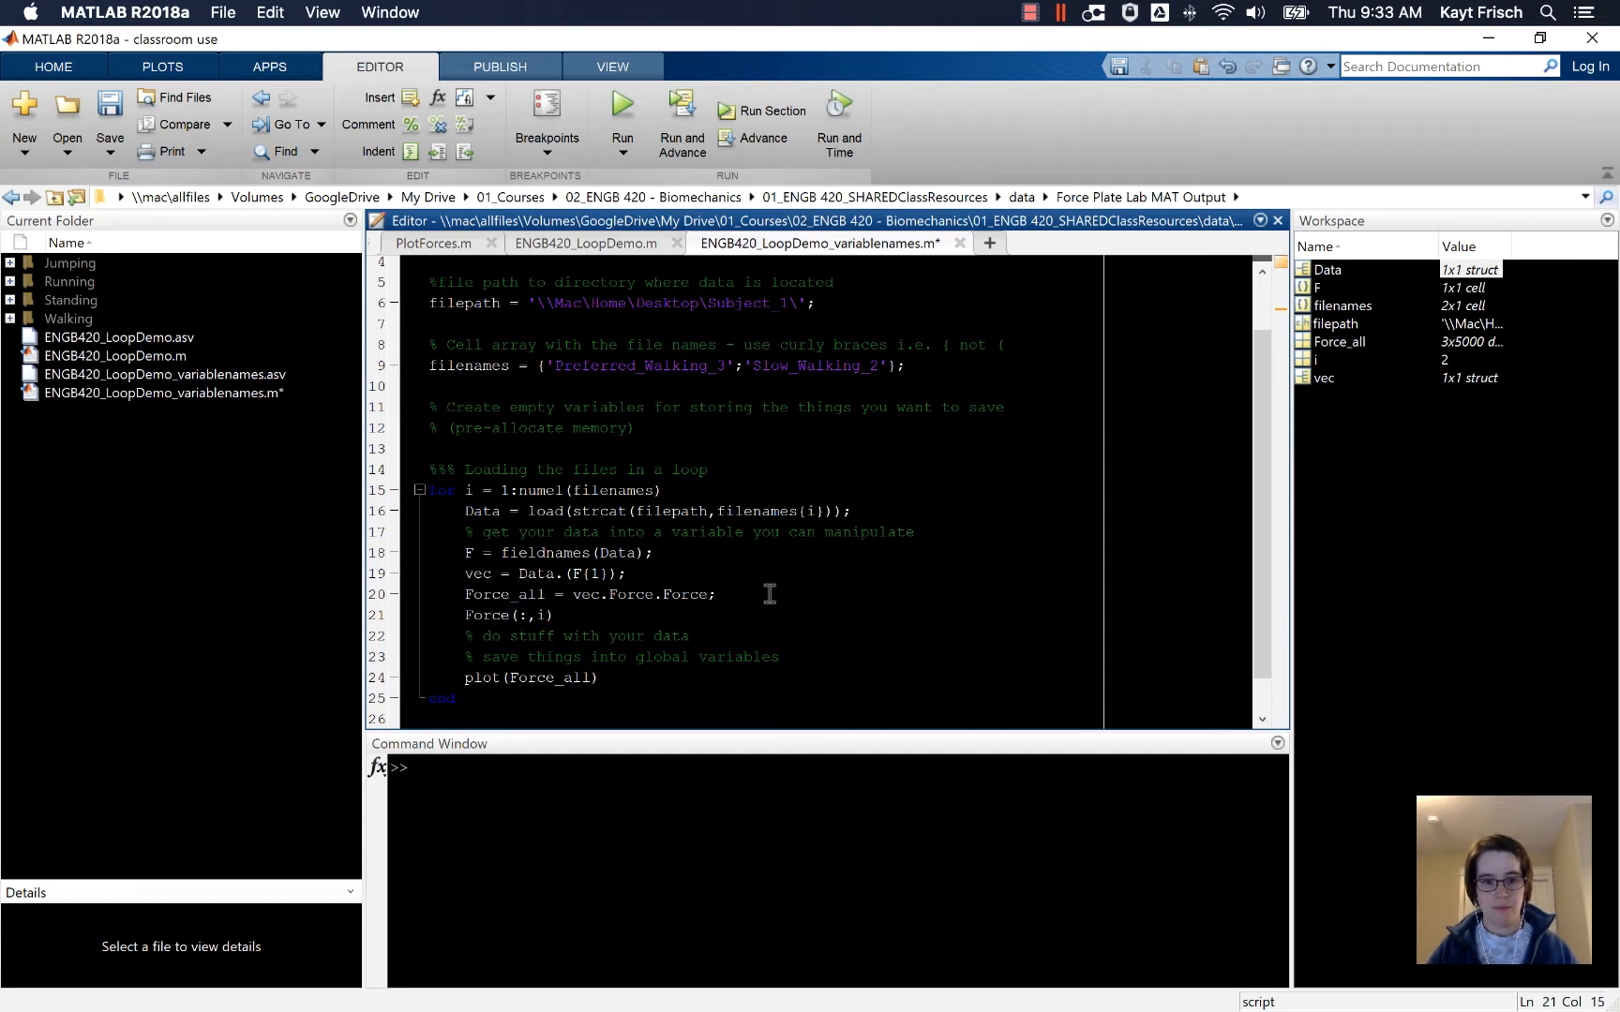
pyautogui.press('BackSpace')
pyautogui.press('BackSpace')
pyautogui.press('BackSpace')
pyautogui.press('BackSpace')
pyautogui.press('BackSpace')
pyautogui.press('BackSpace')
pyautogui.write('(')
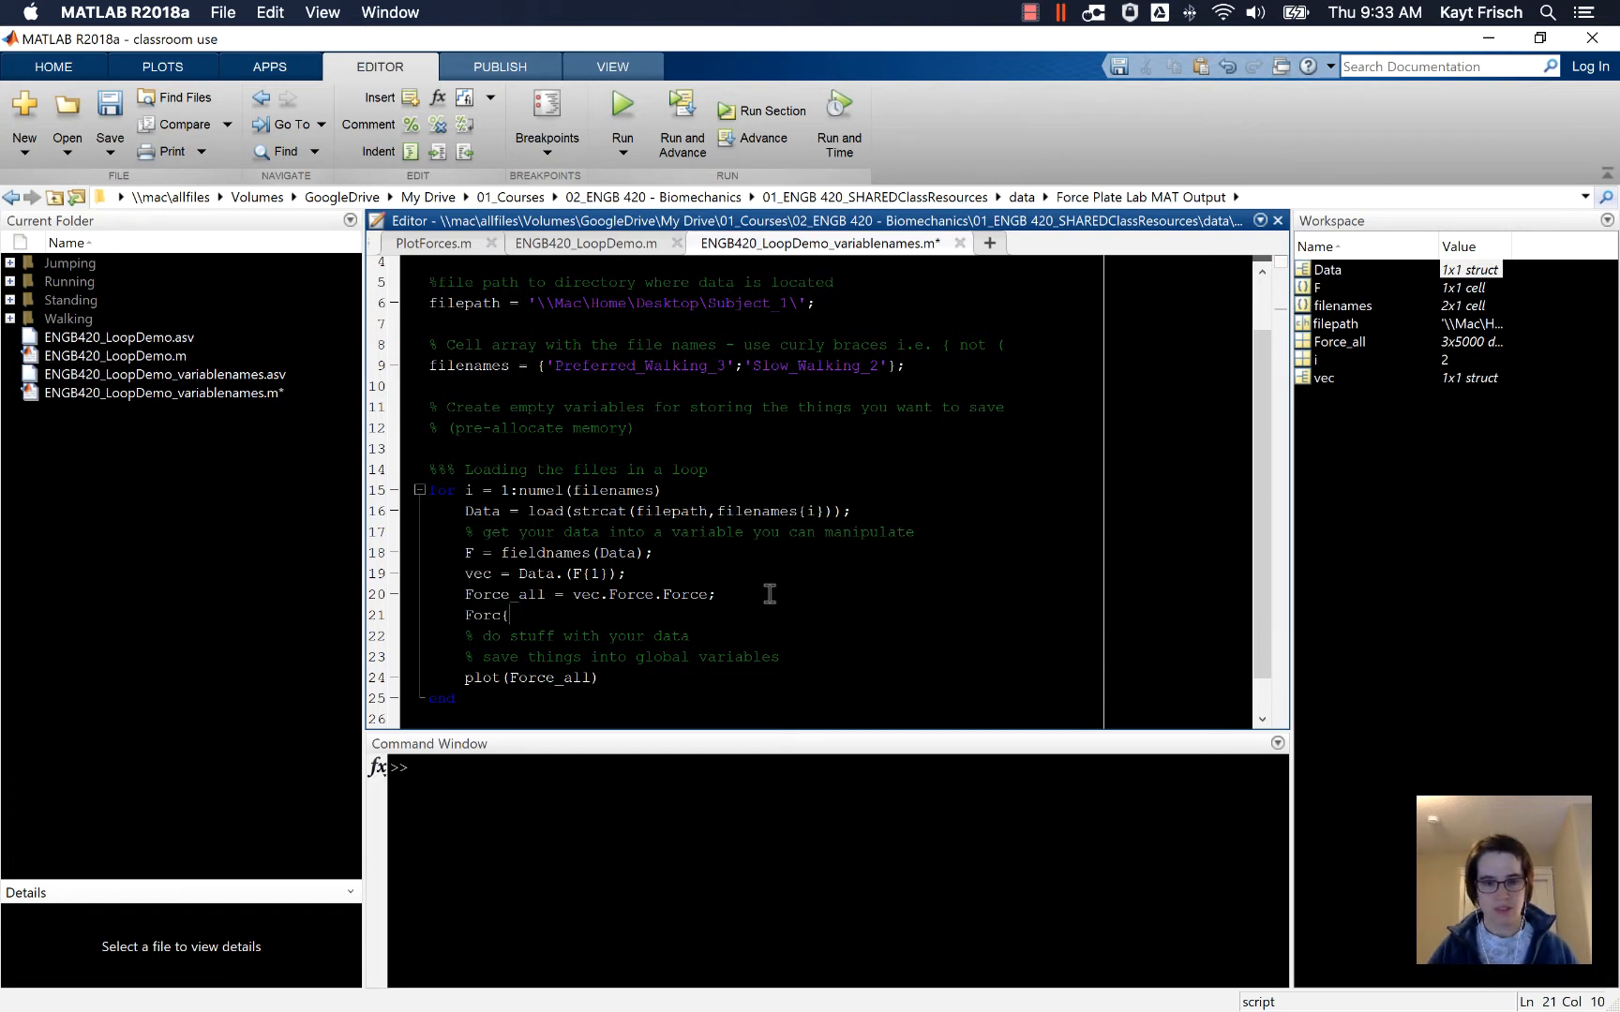
pyautogui.press('BackSpace')
pyautogui.write('e_z = vec.Force.')
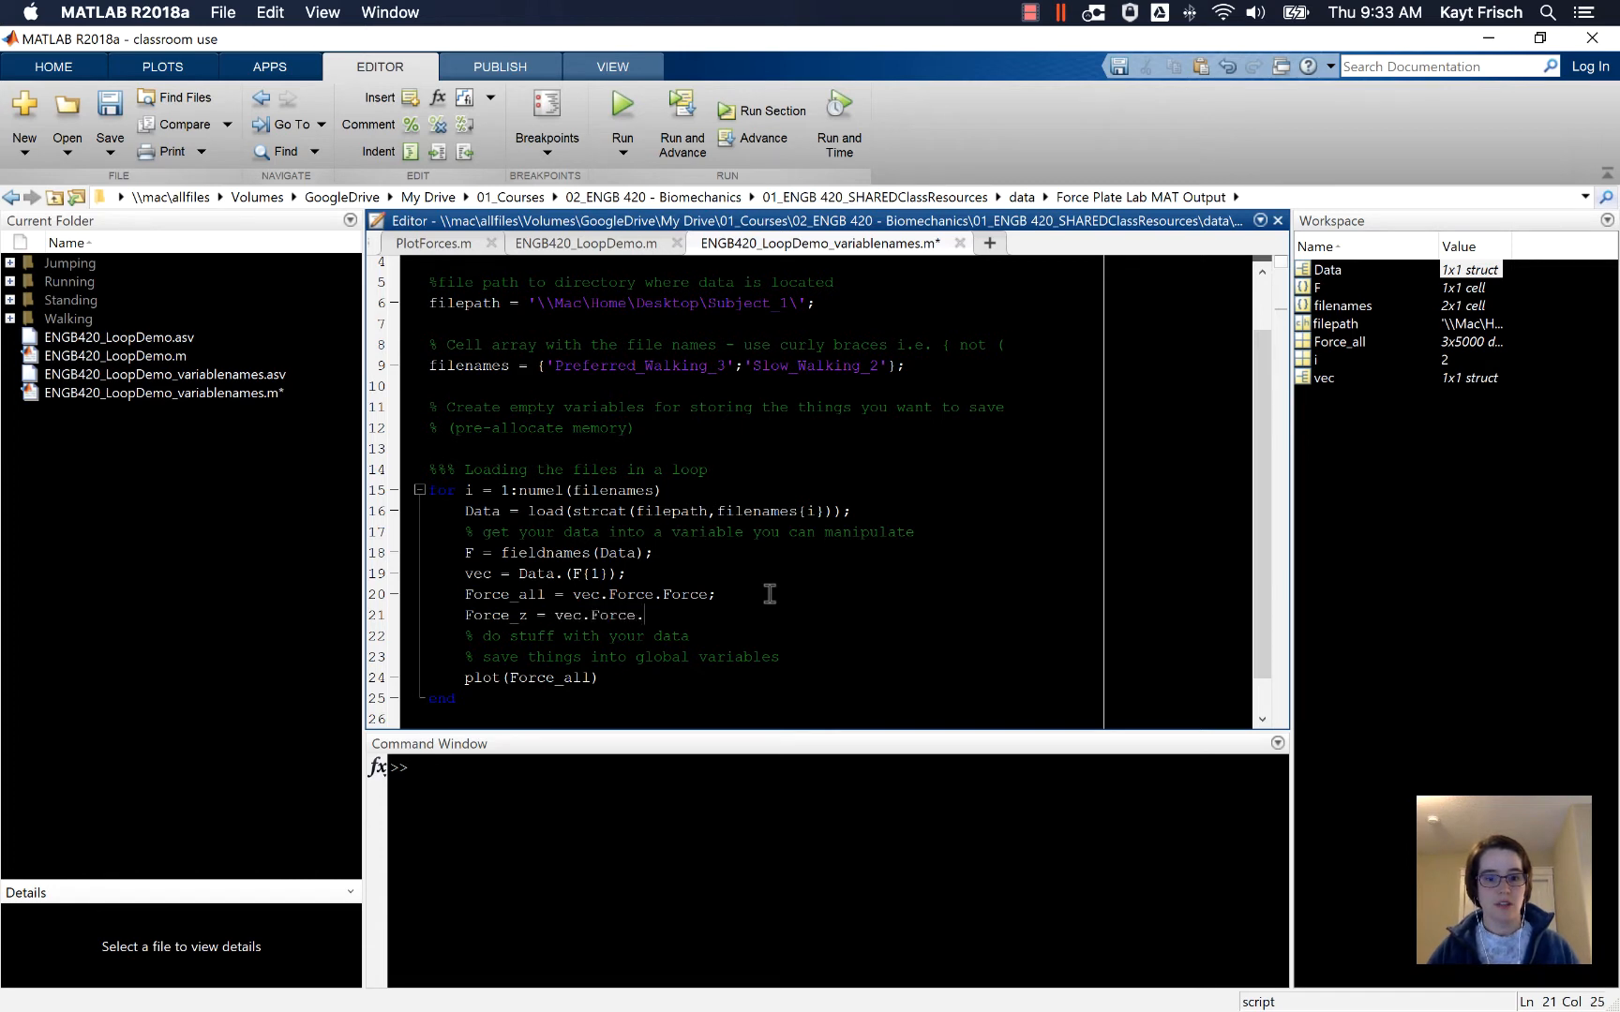
pyautogui.write('Force(')
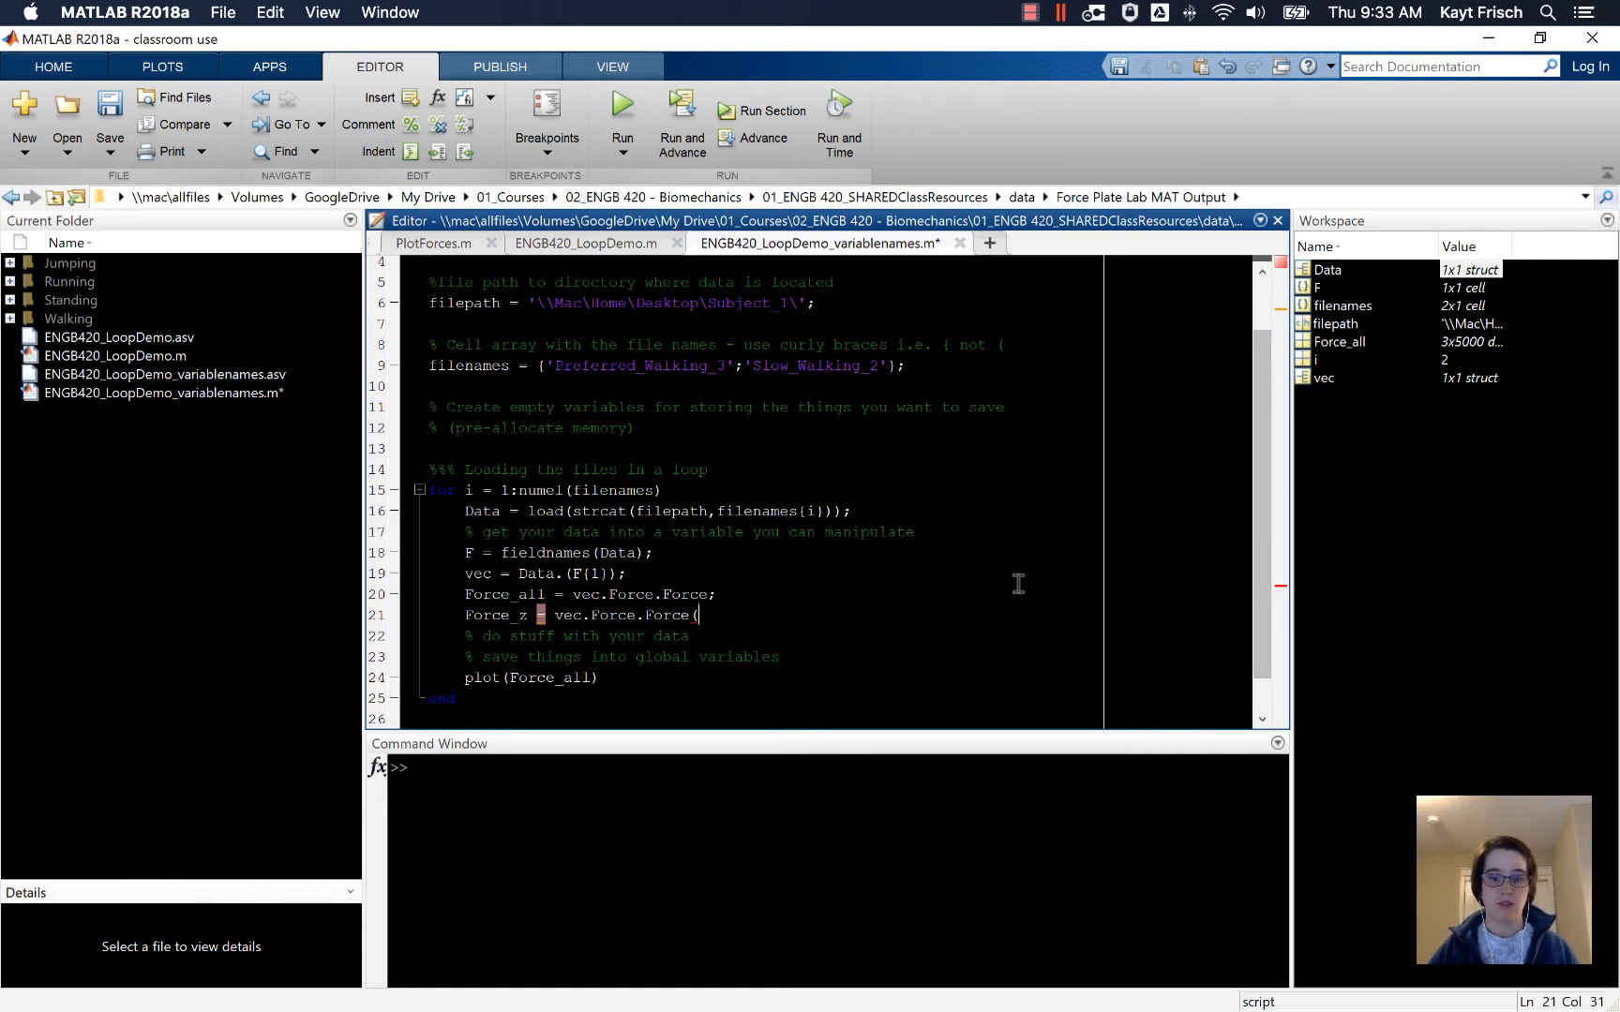
pyautogui.write('3,')
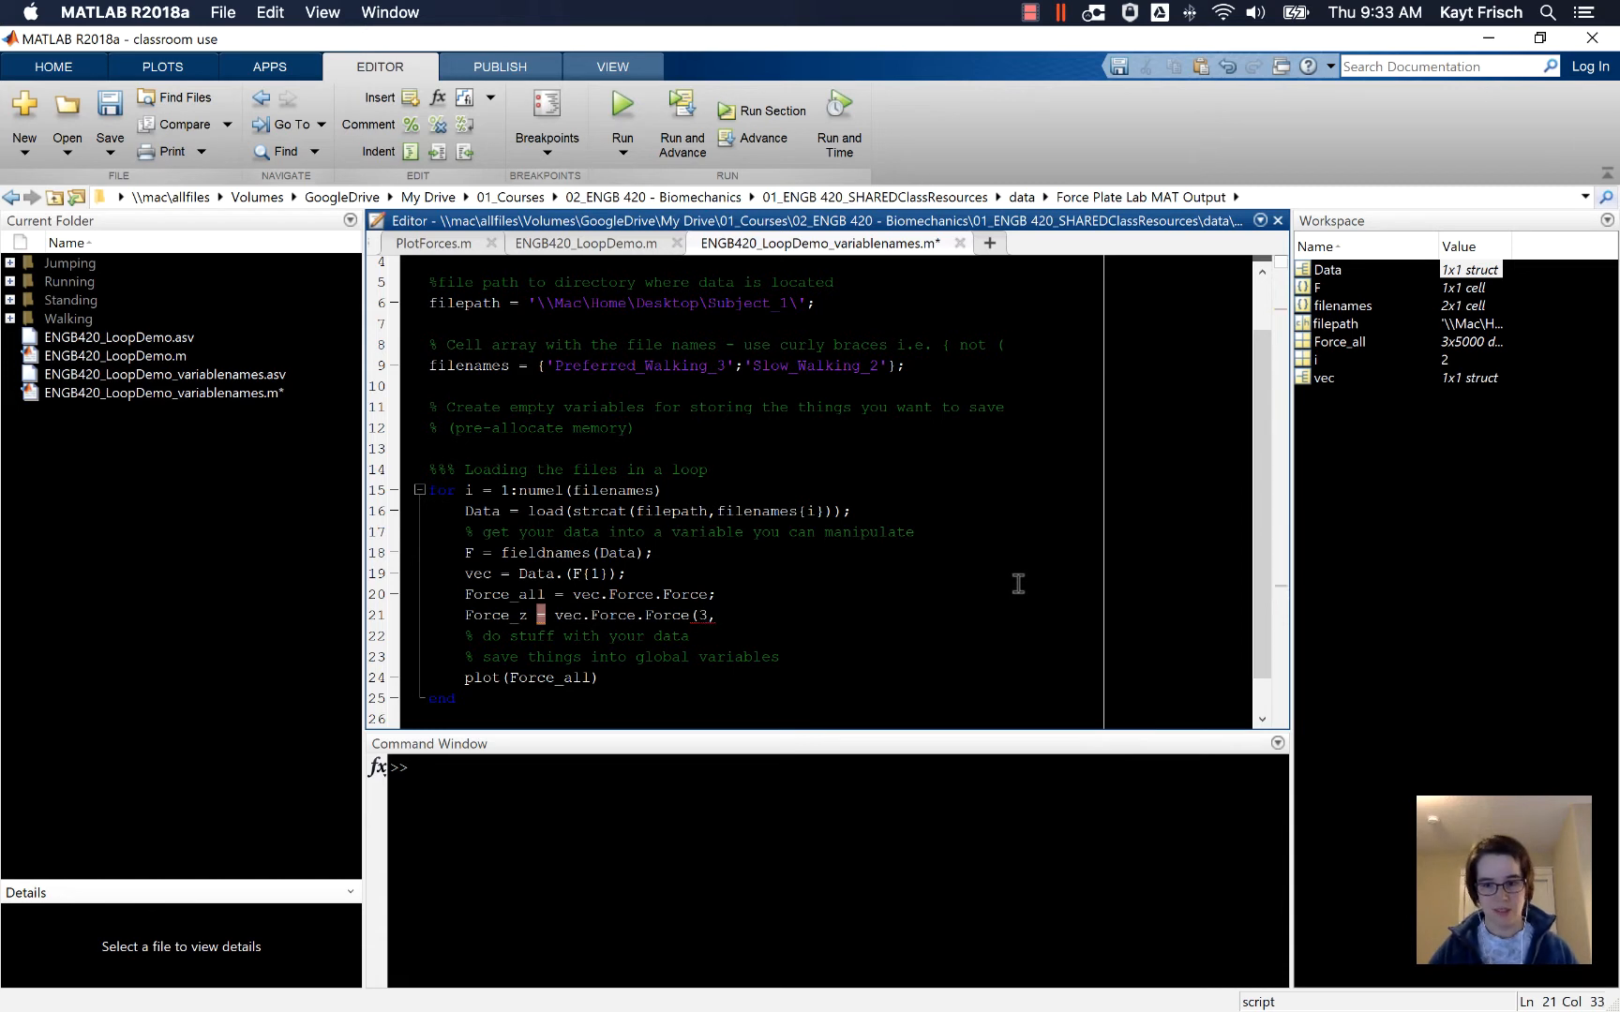
pyautogui.write(':);')
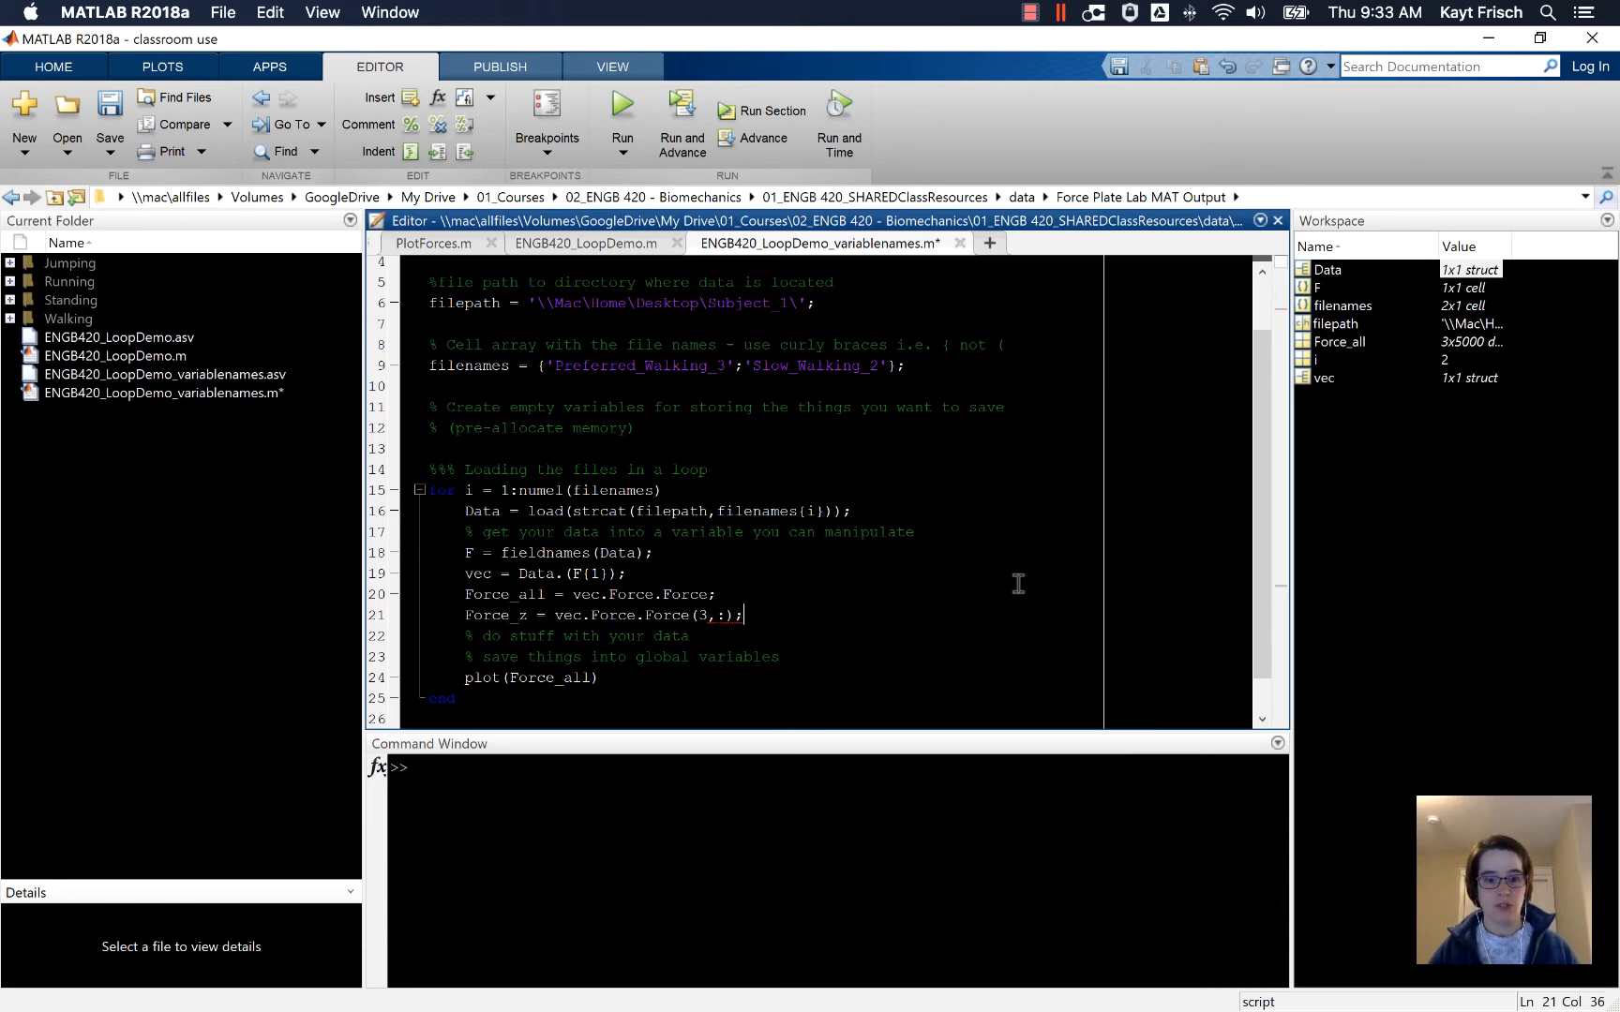
# Change the loop's plot call from plot(Force_all) to plot(Force_z)
pyautogui.click(591, 678)
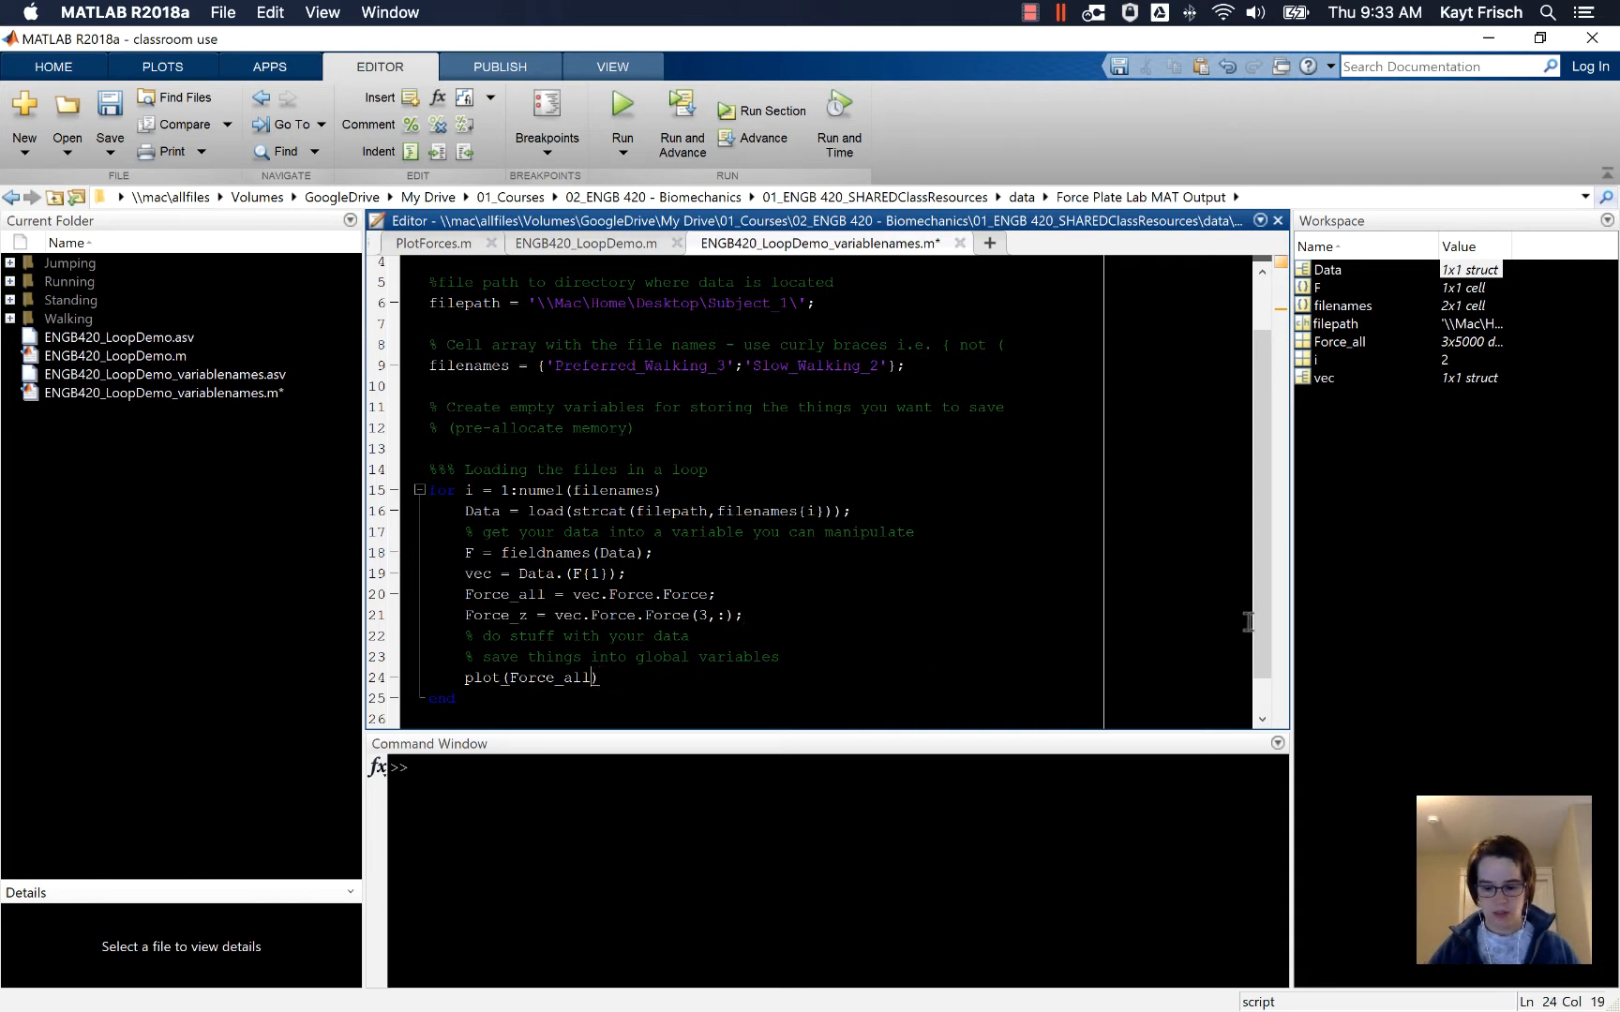
pyautogui.press('BackSpace')
pyautogui.press('BackSpace')
pyautogui.write('z')
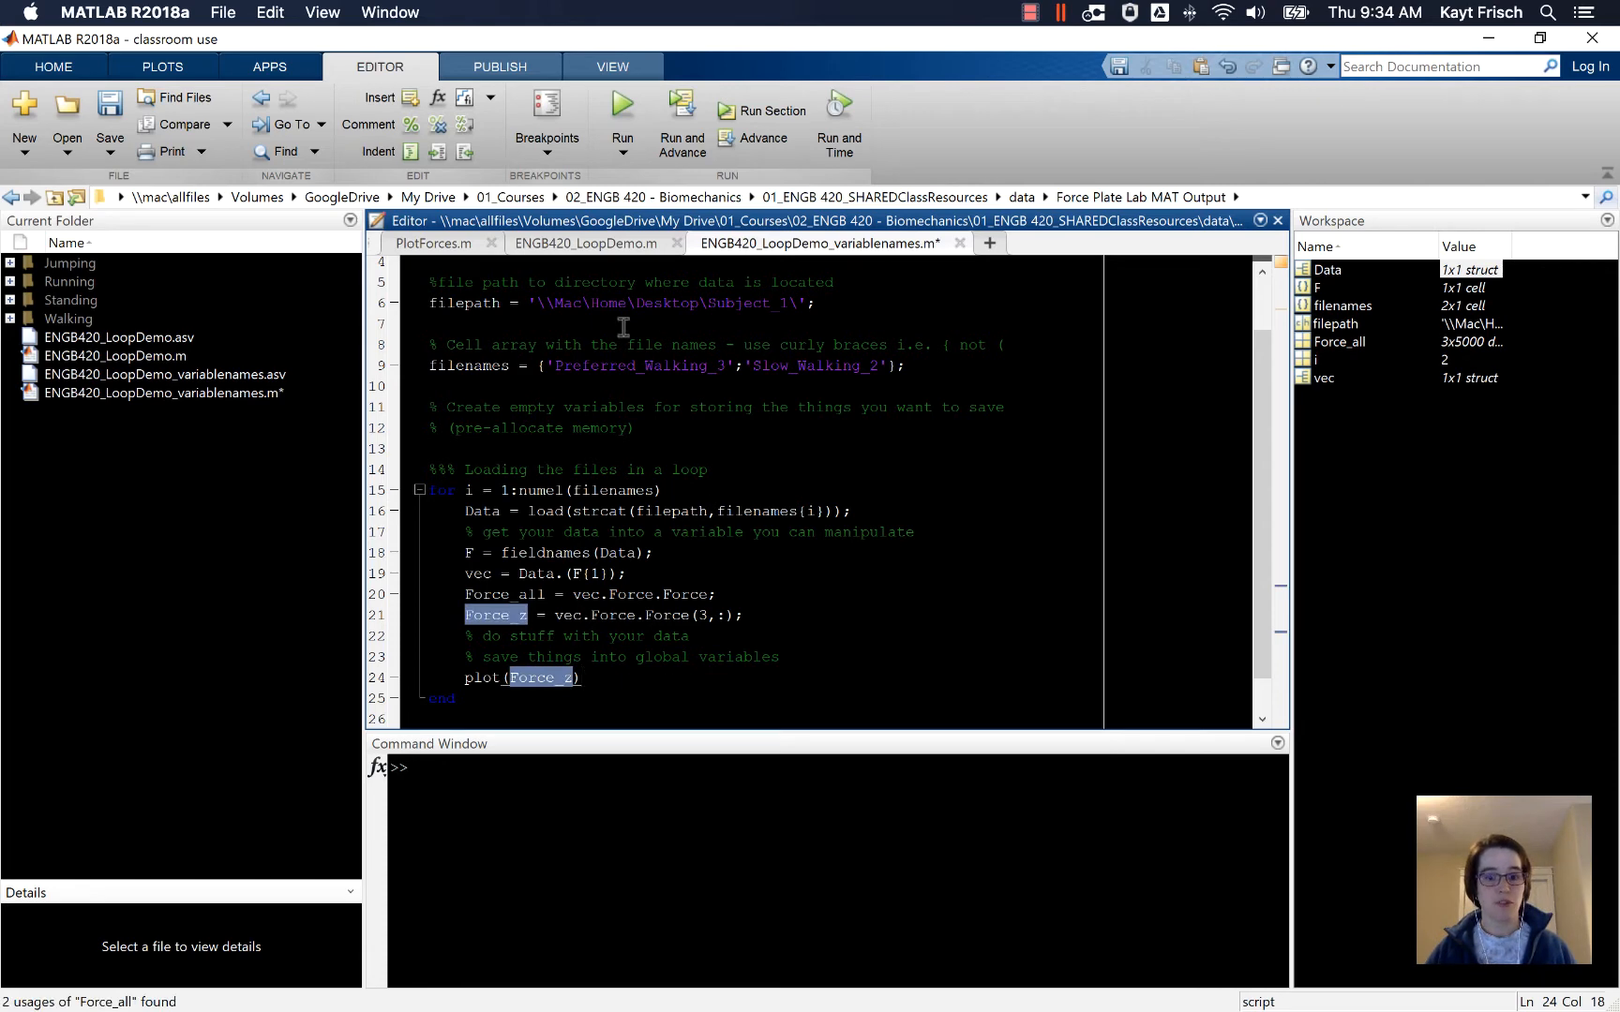
pyautogui.click(730, 822)
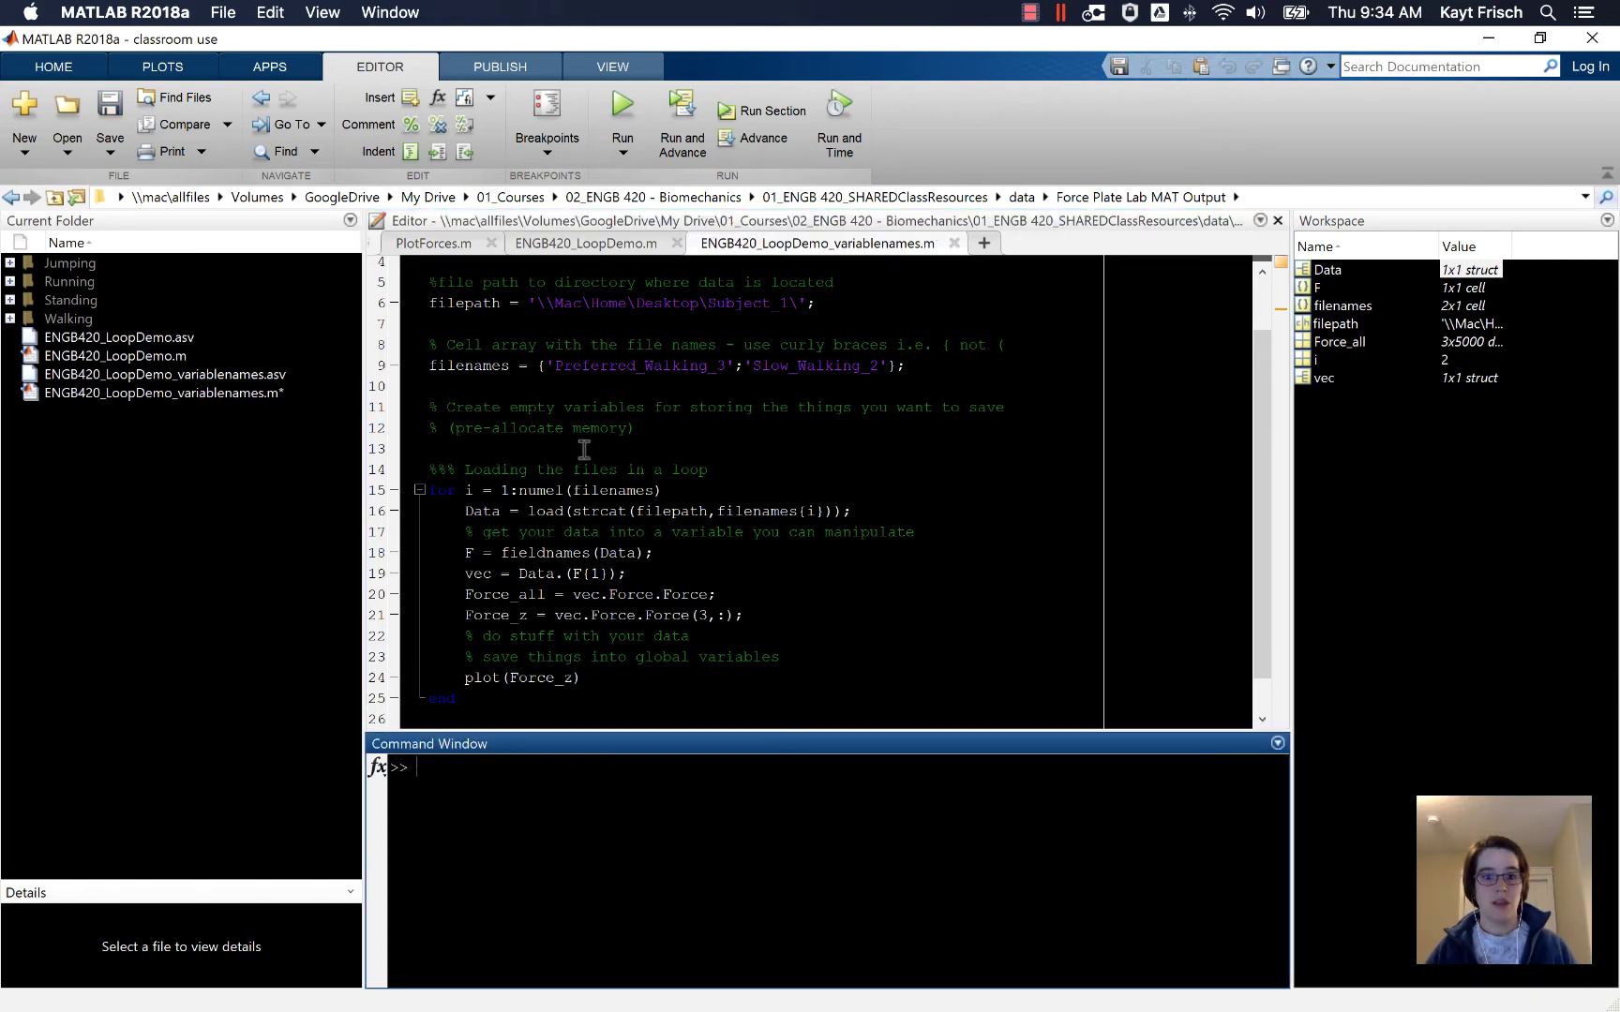
# Run the script to plot the single Force_z trace, then return to the editor
pyautogui.click(622, 108)
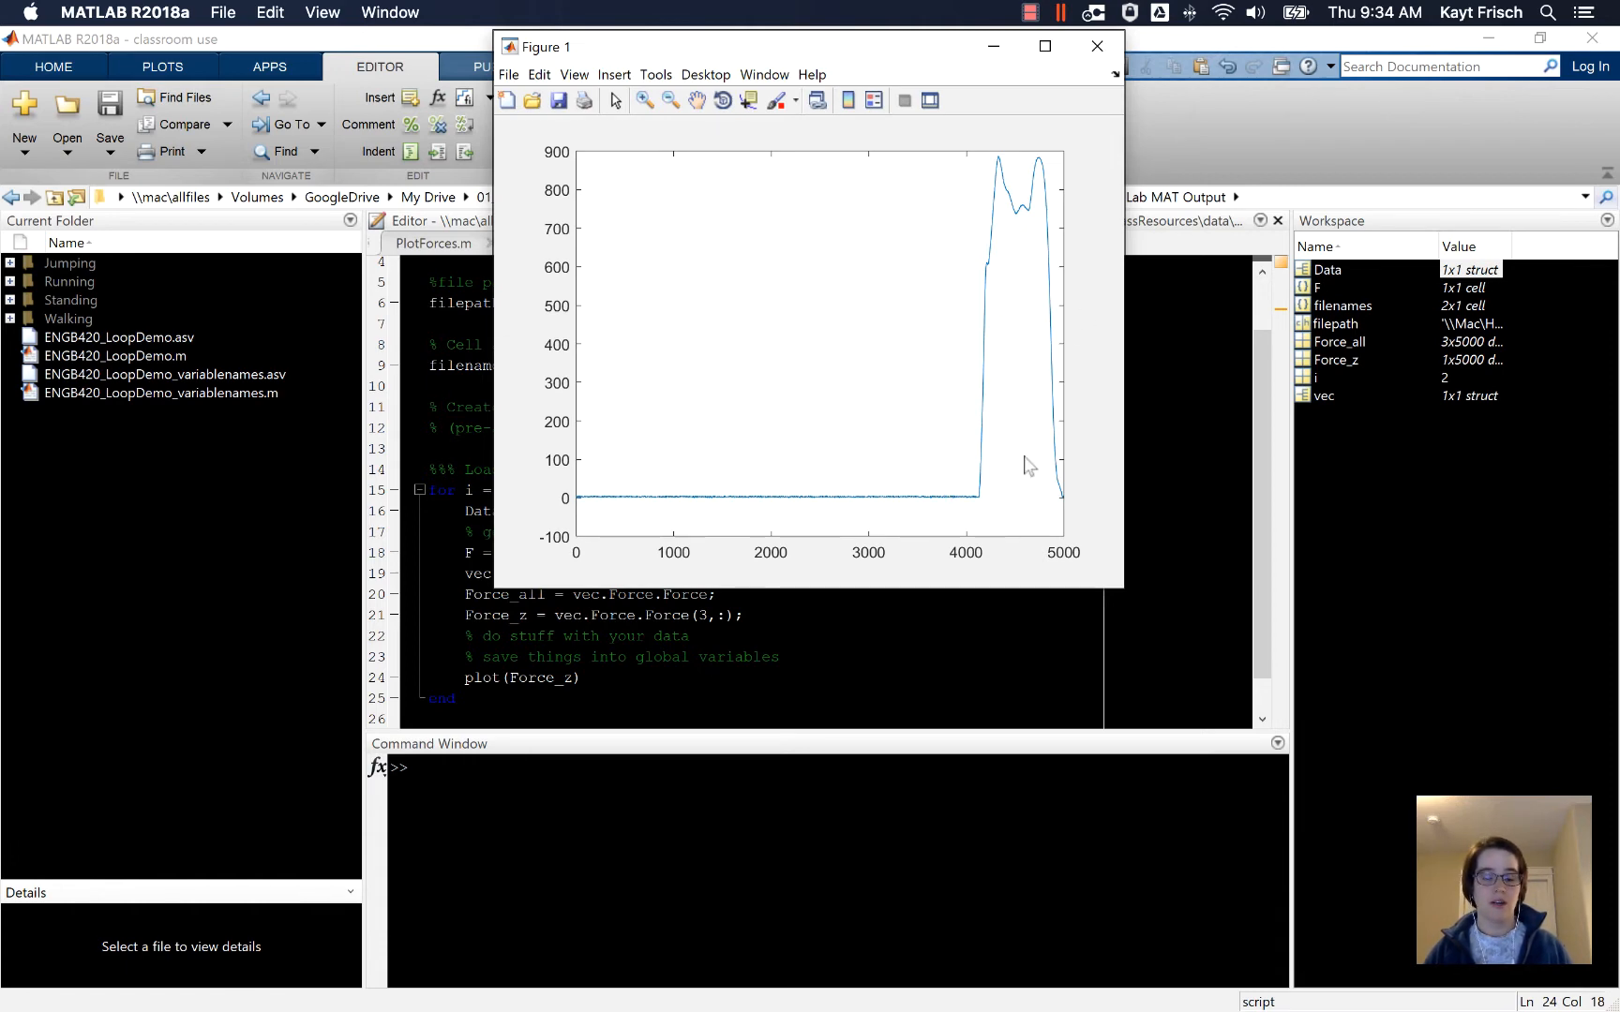
pyautogui.click(682, 685)
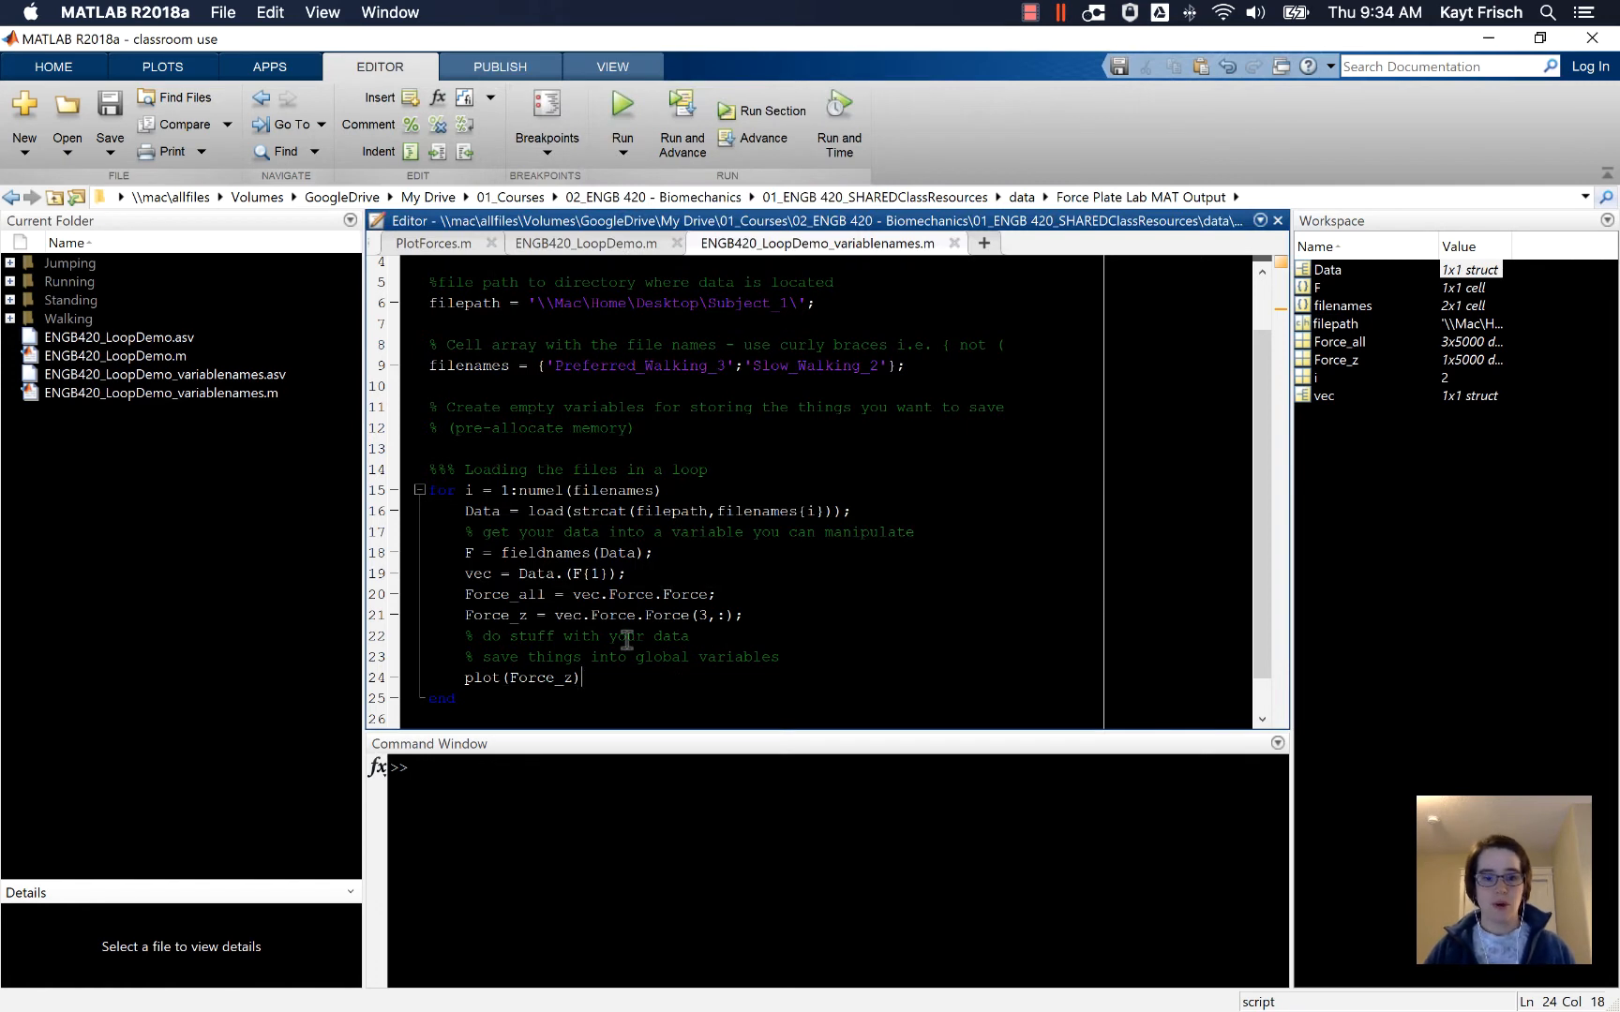
# Edit line 21 so Force_z takes the transposed third force row, removing a stray bracket
pyautogui.click(654, 693)
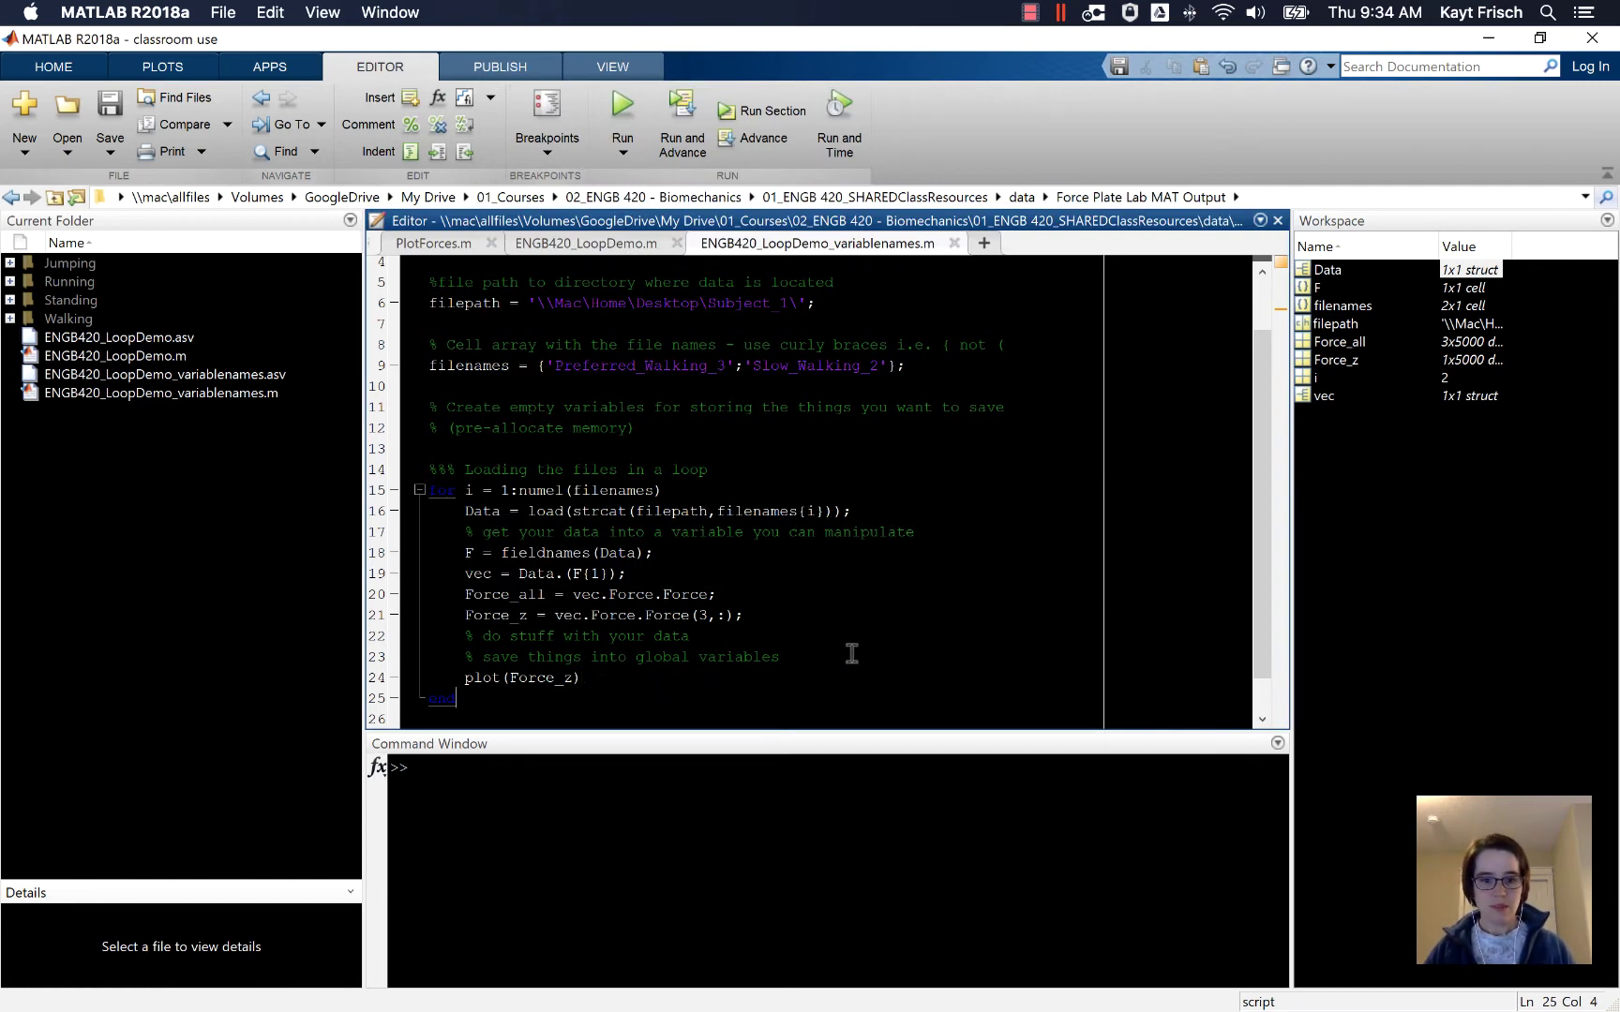
pyautogui.click(739, 678)
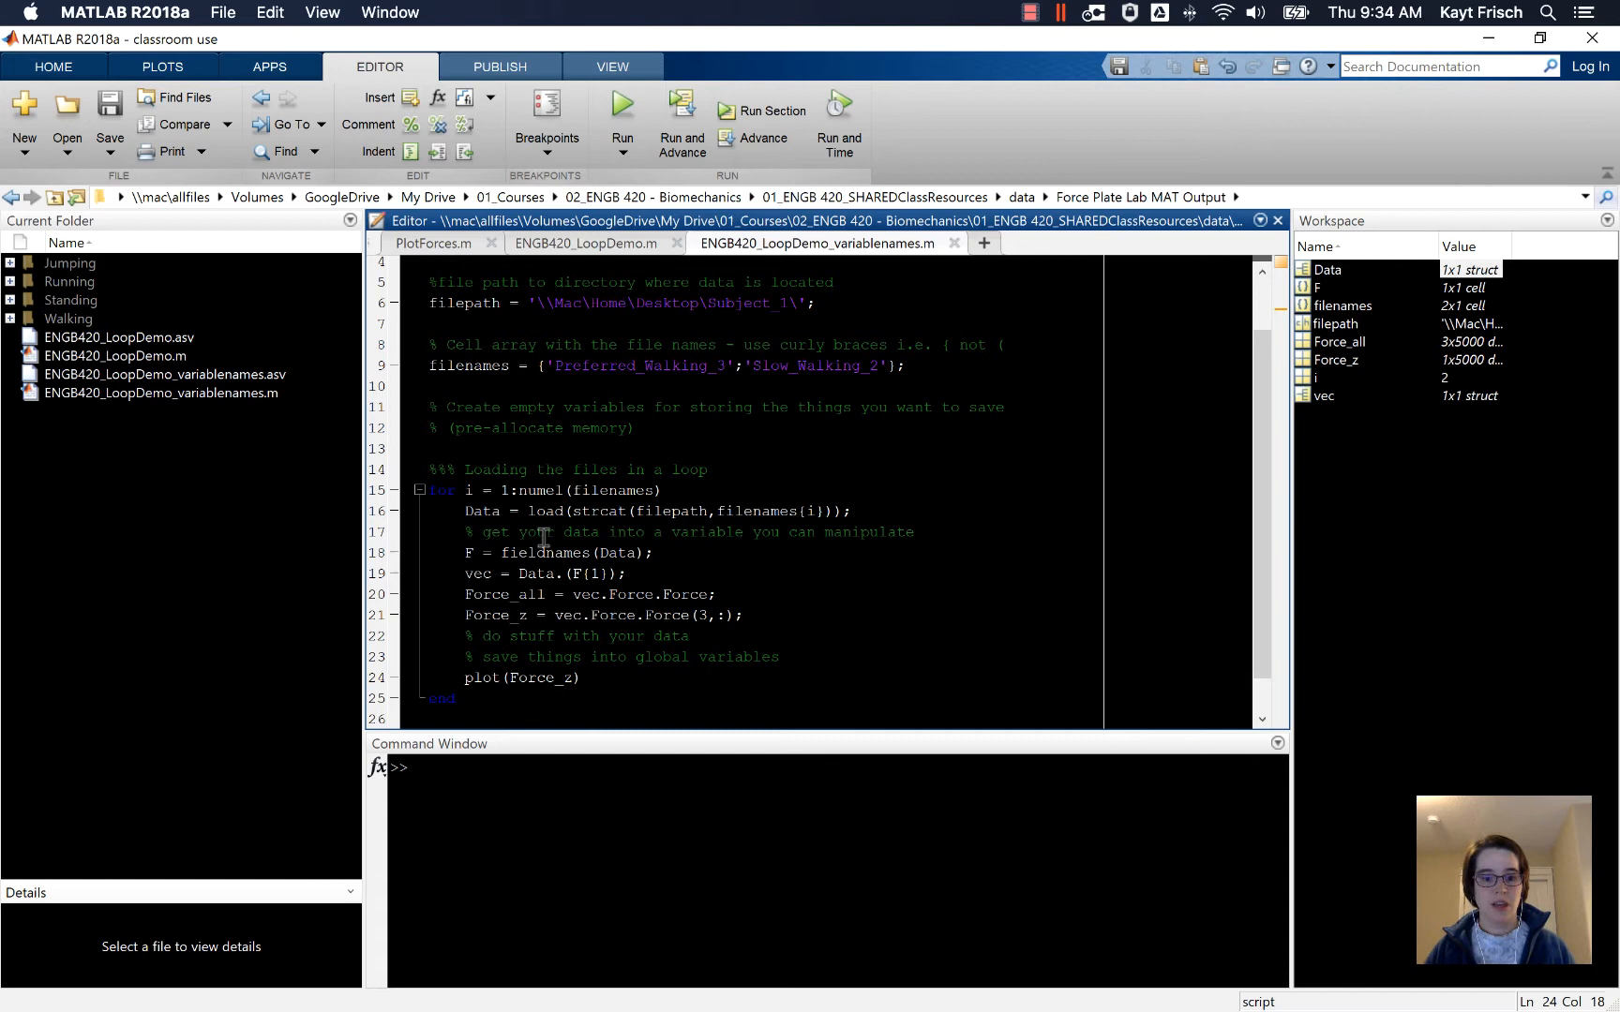
pyautogui.click(529, 615)
pyautogui.write('(')
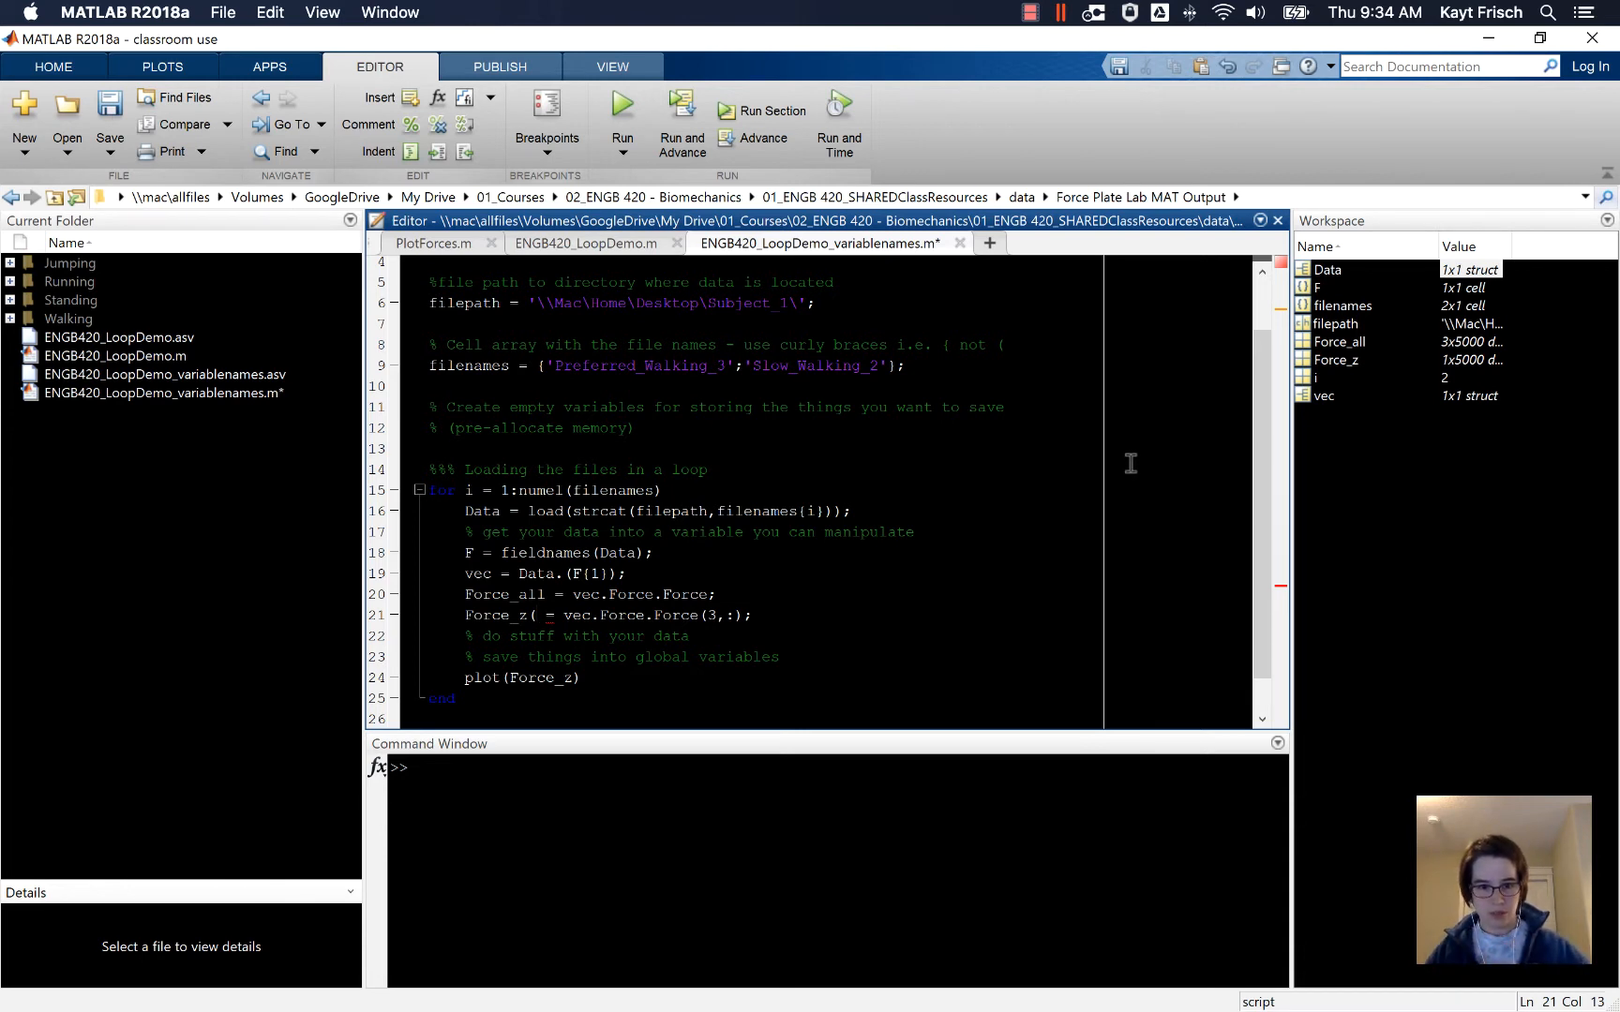
pyautogui.click(772, 614)
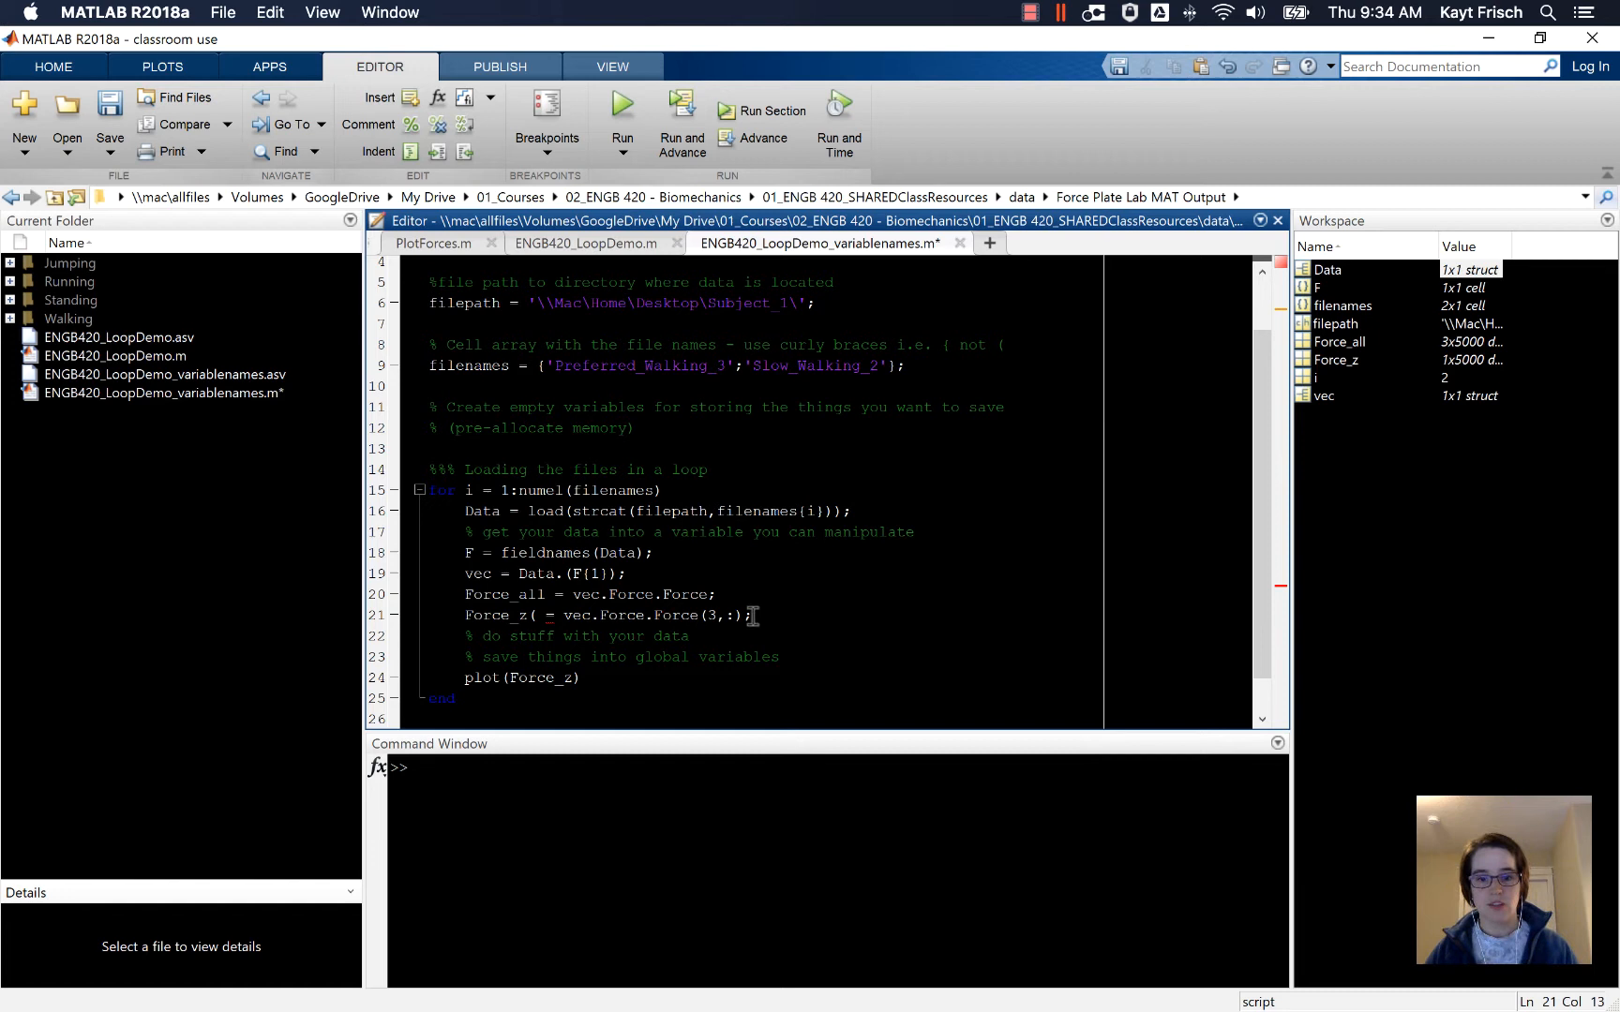
pyautogui.press('Left')
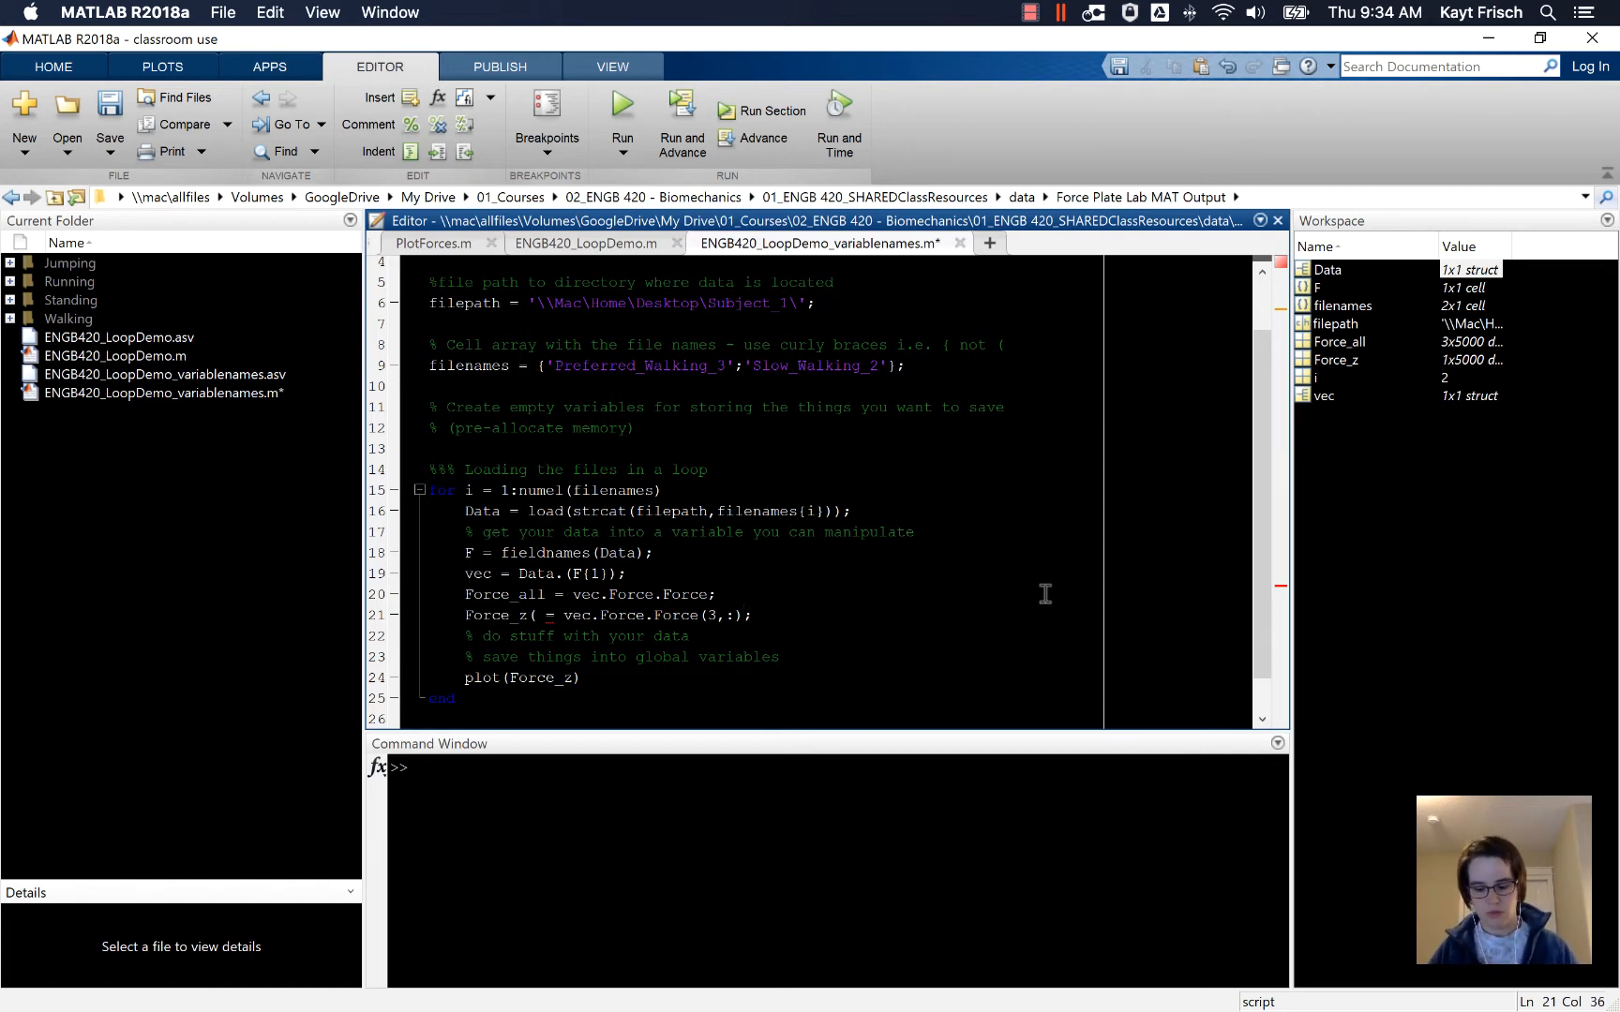
pyautogui.write("'")
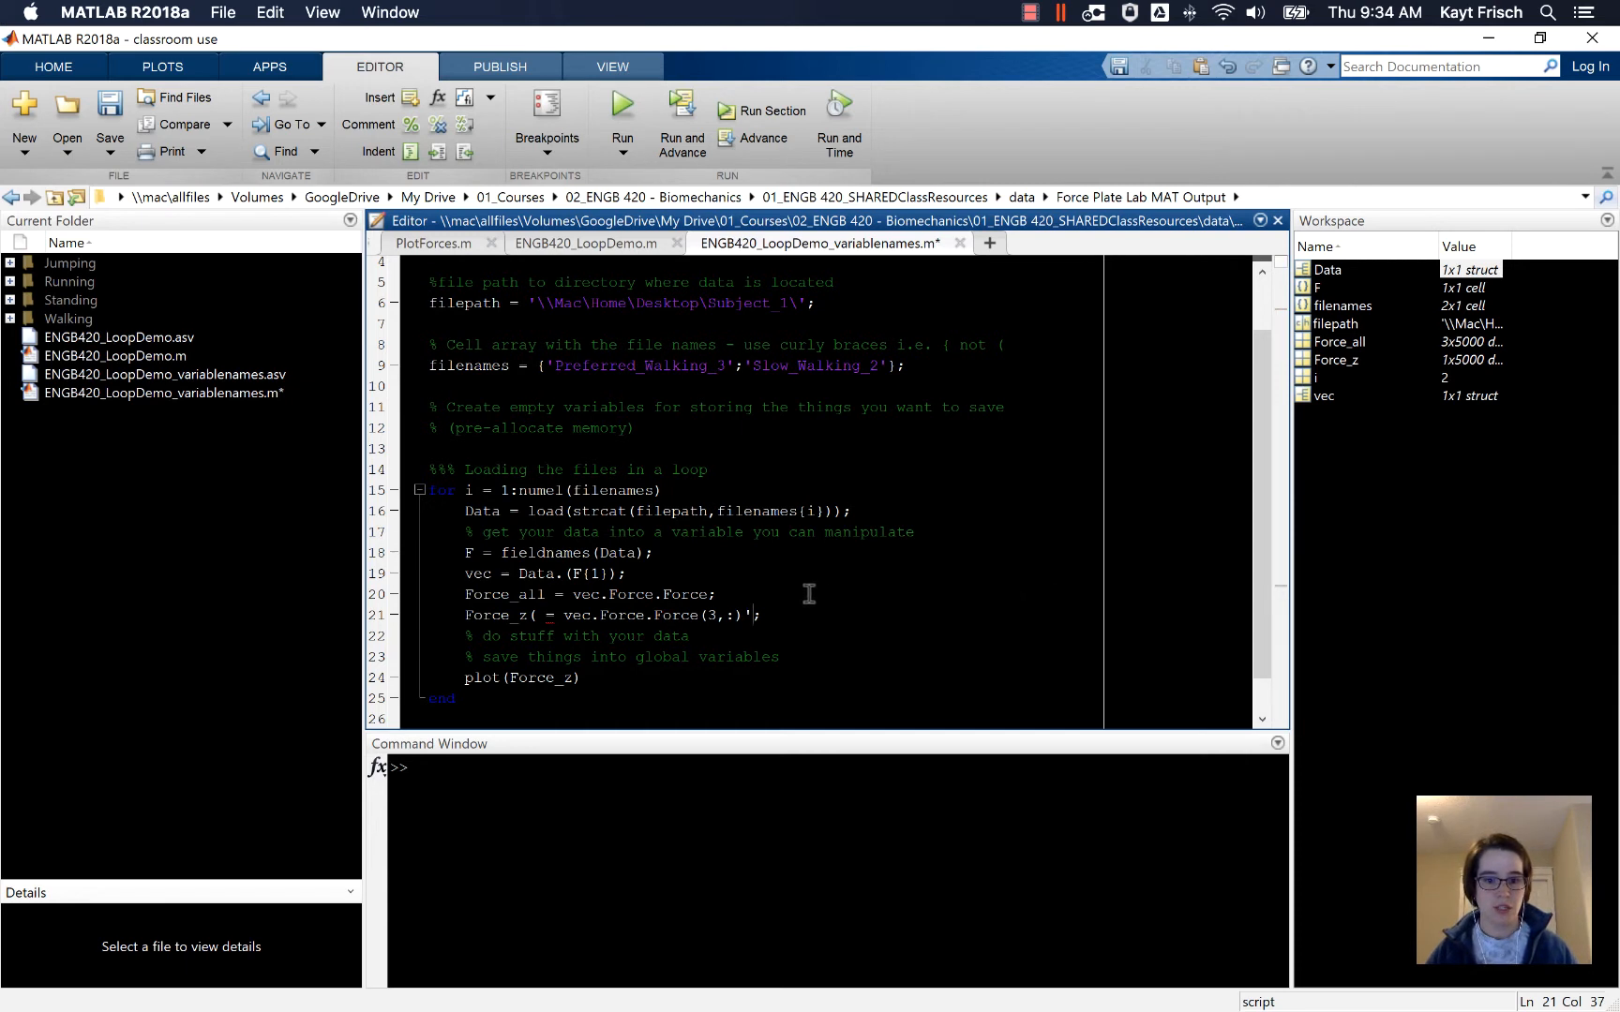
pyautogui.moveTo(784, 619); pyautogui.dragTo(531, 617)
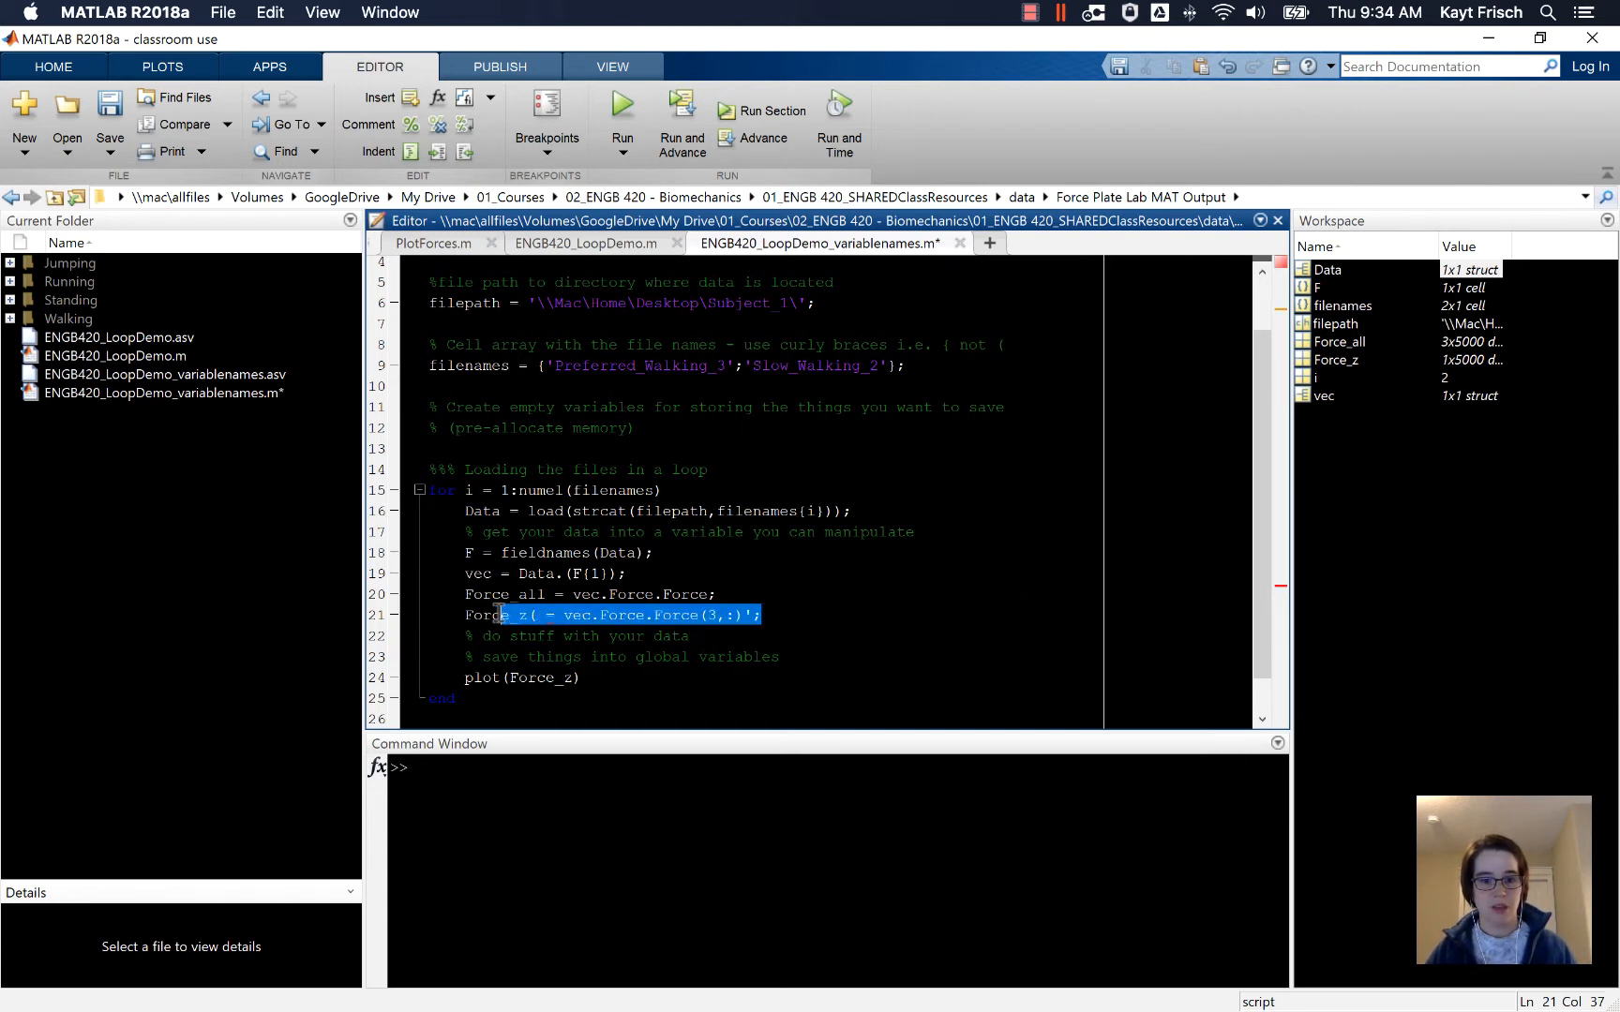
pyautogui.press('Left')
pyautogui.press('BackSpace')
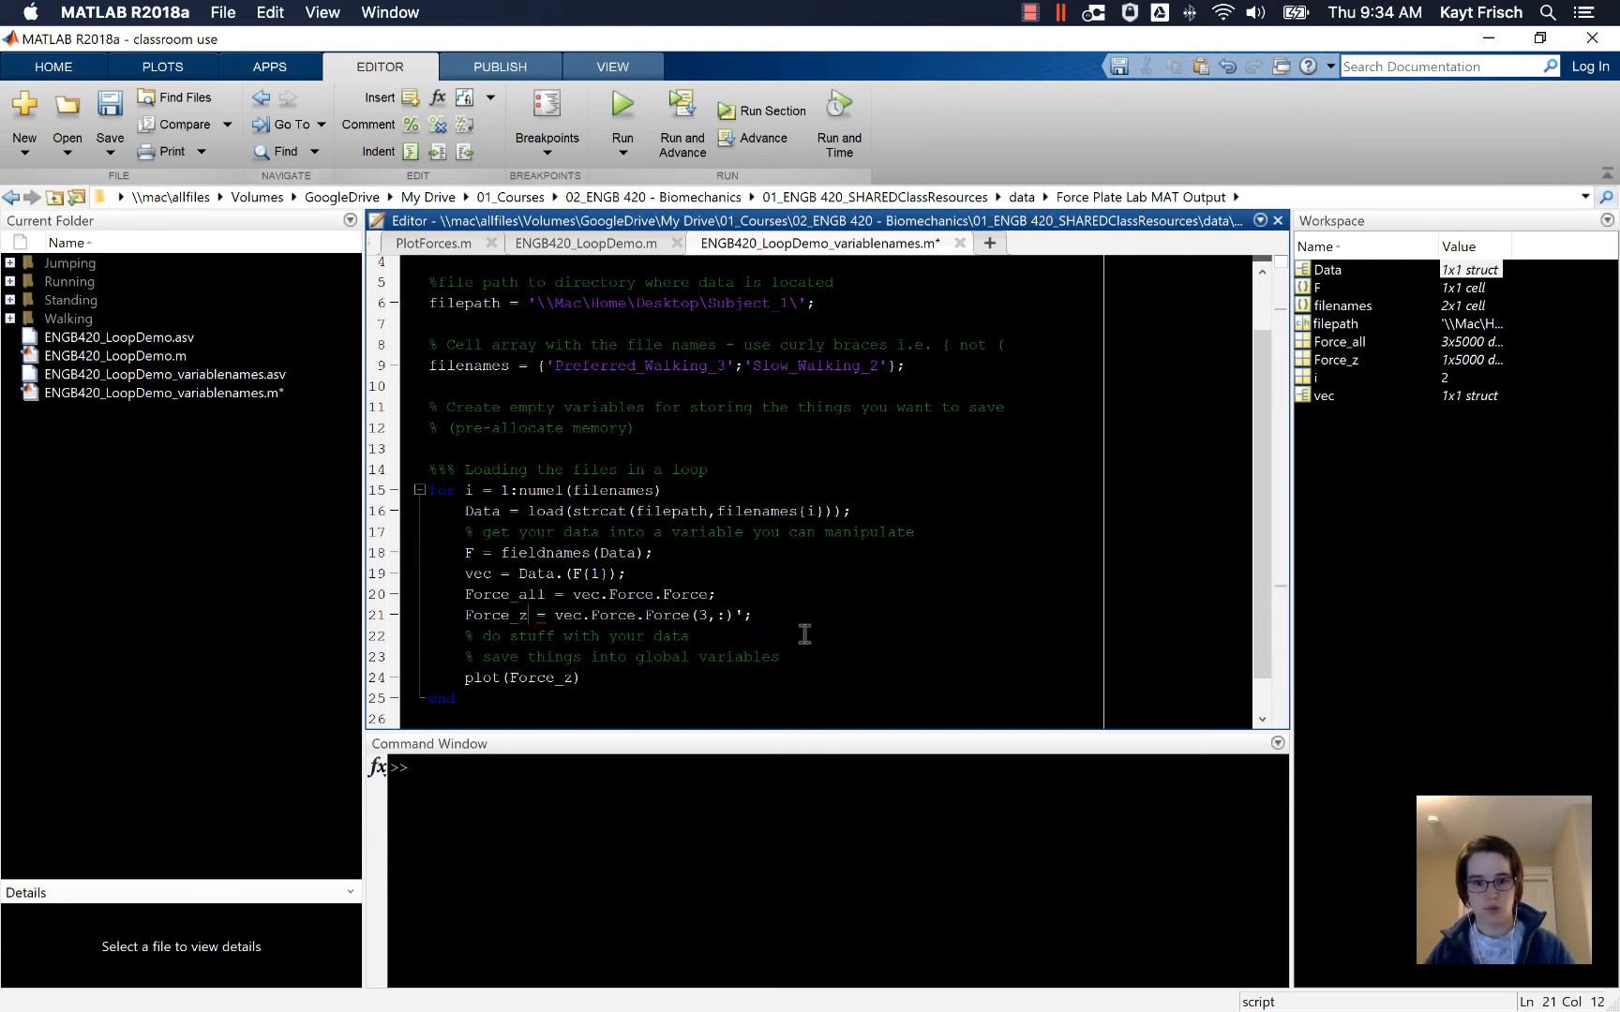
# Test the Force_z assignment at the command prompt to check its size
pyautogui.moveTo(755, 616); pyautogui.dragTo(466, 617)
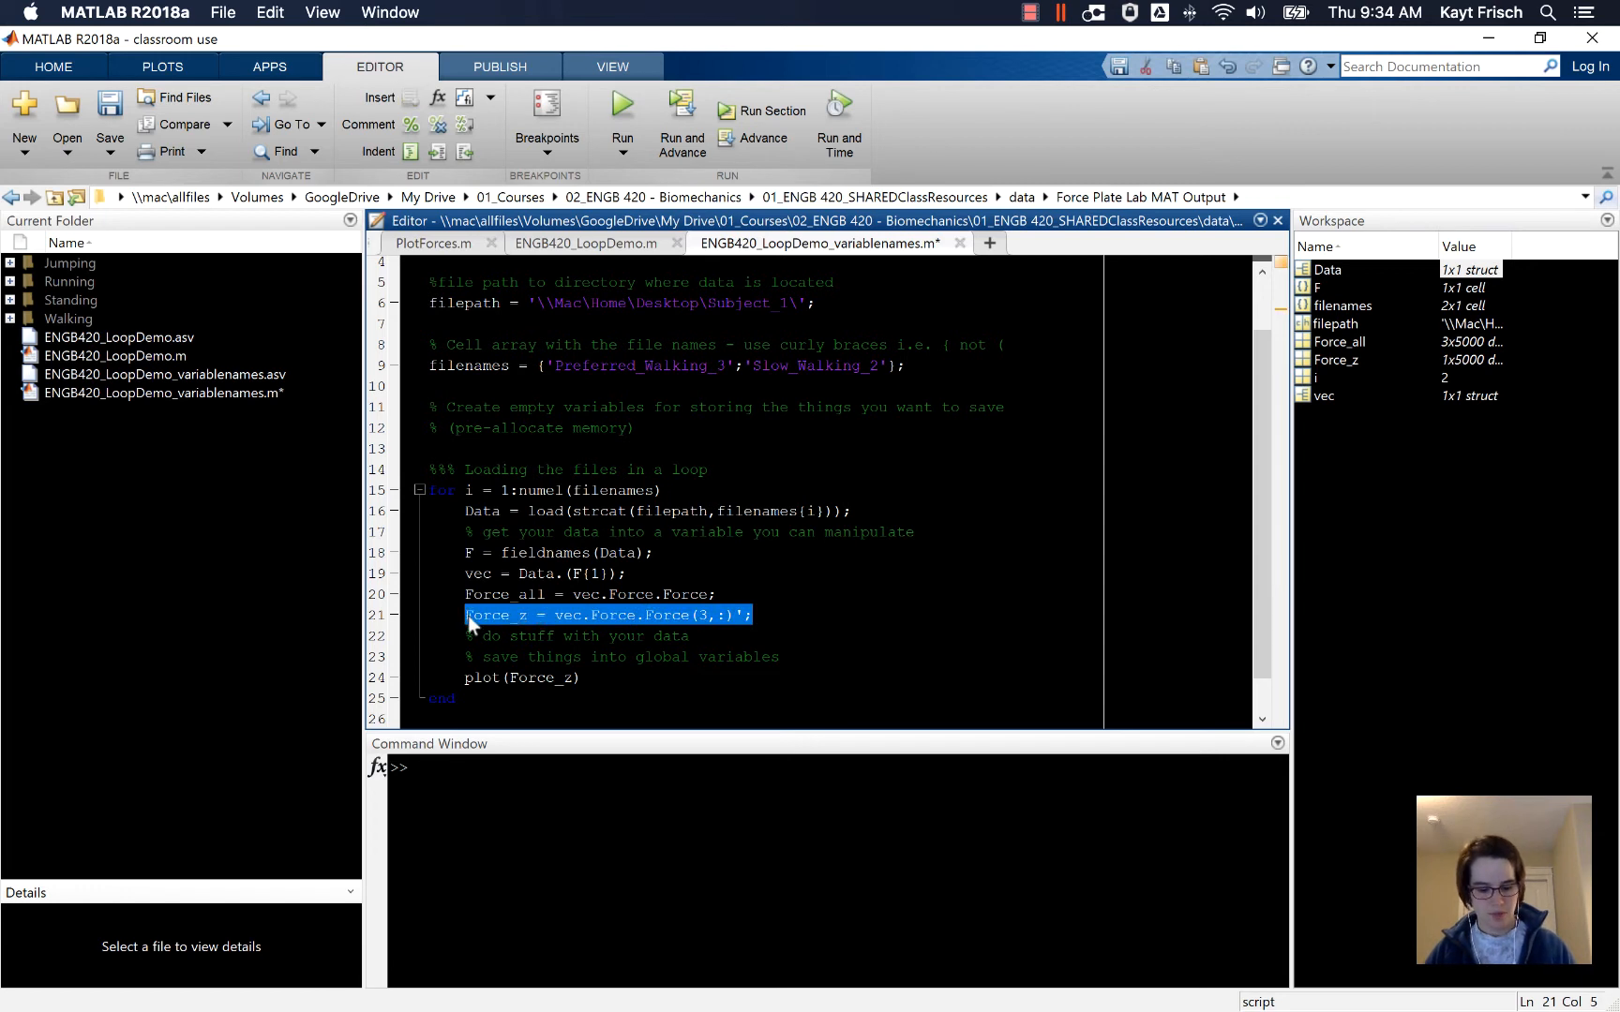
pyautogui.hotkey('ctrl', 'c')
pyautogui.click(485, 772)
pyautogui.hotkey('ctrl', 'v')
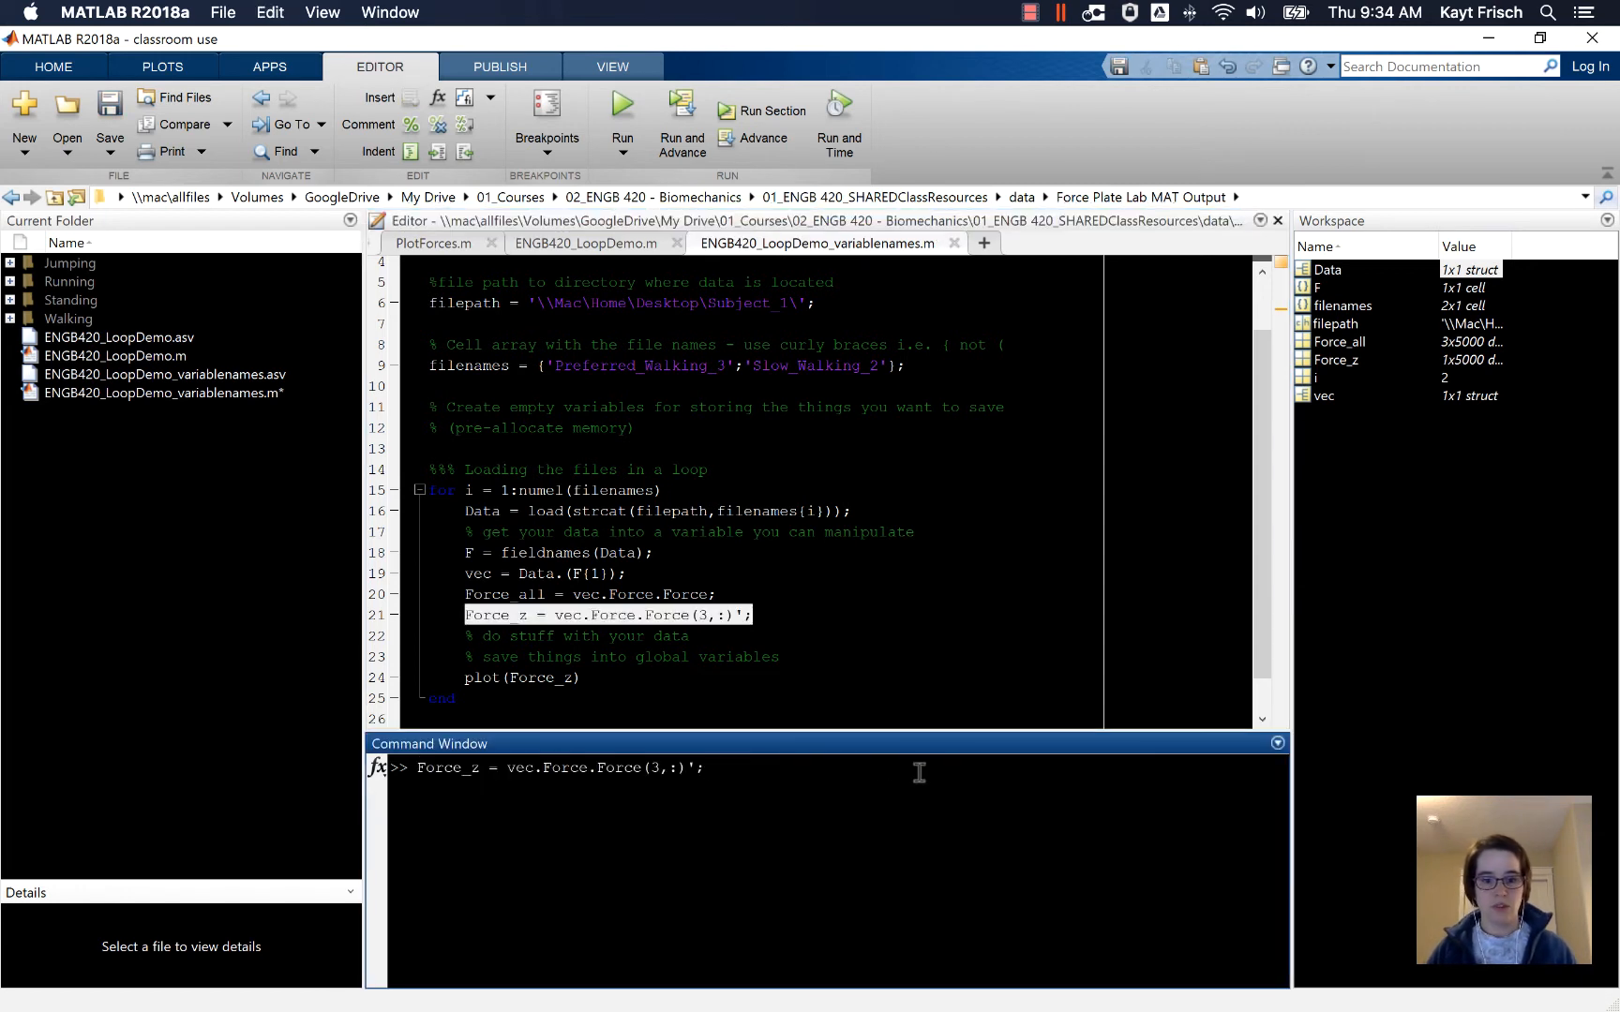
pyautogui.press('Return')
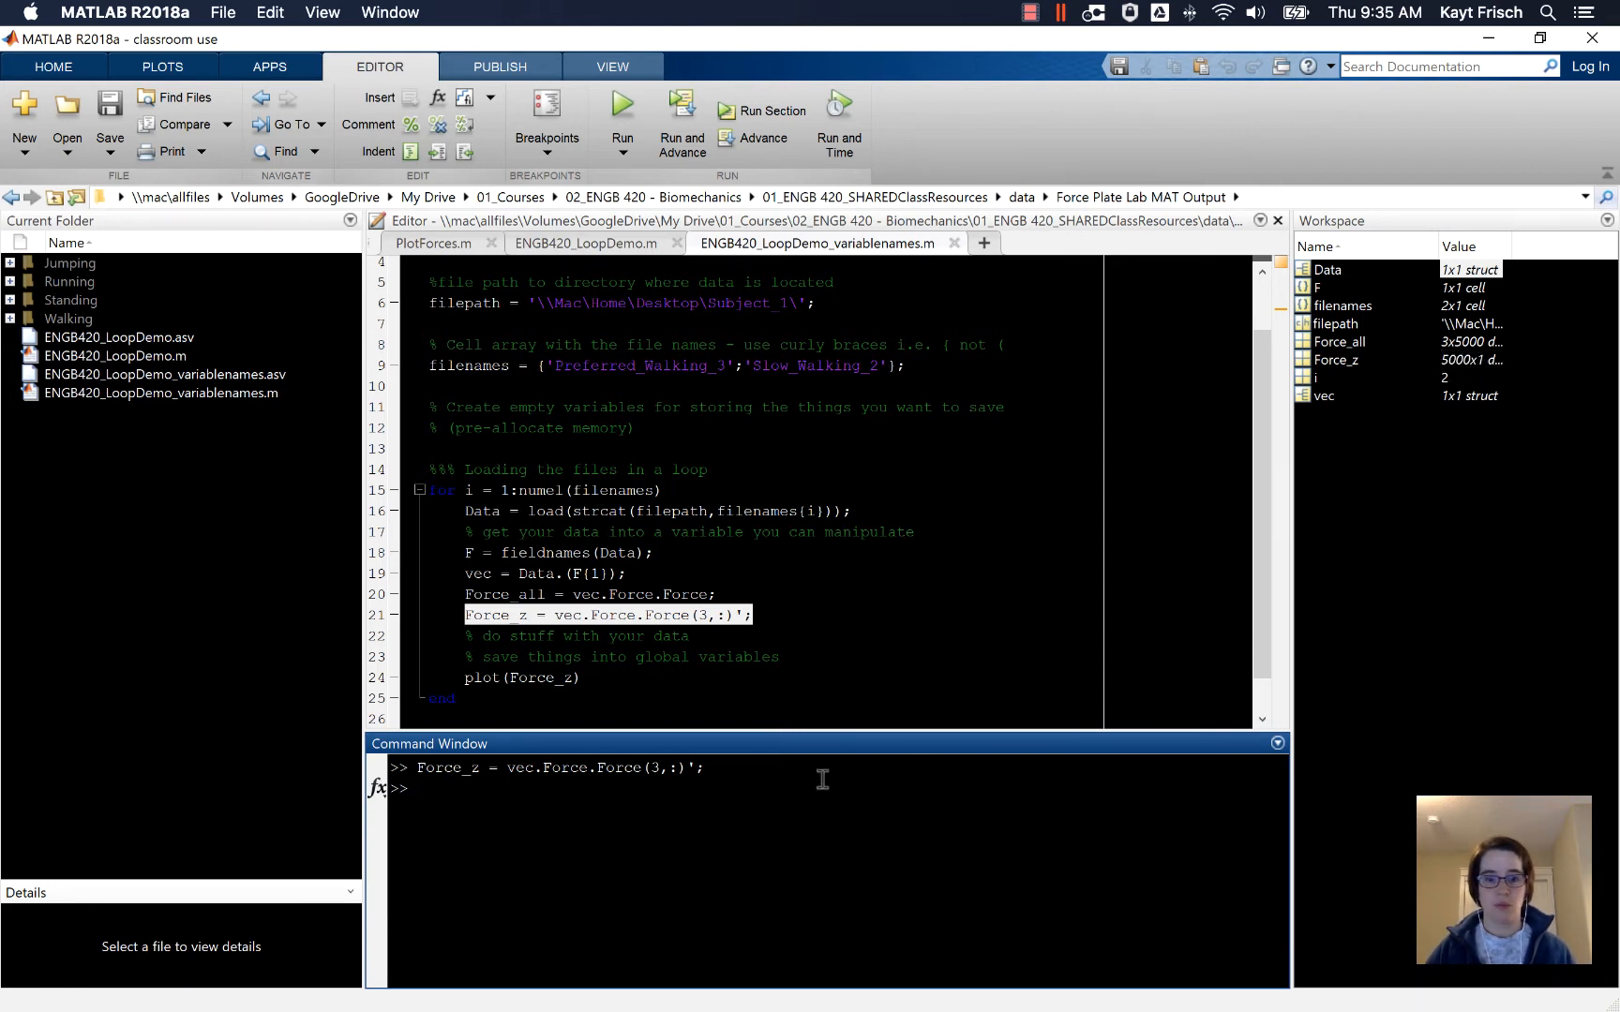
# Change the assignment target on line 21 to Force_z(:,i) so each file fills its own column
pyautogui.click(528, 616)
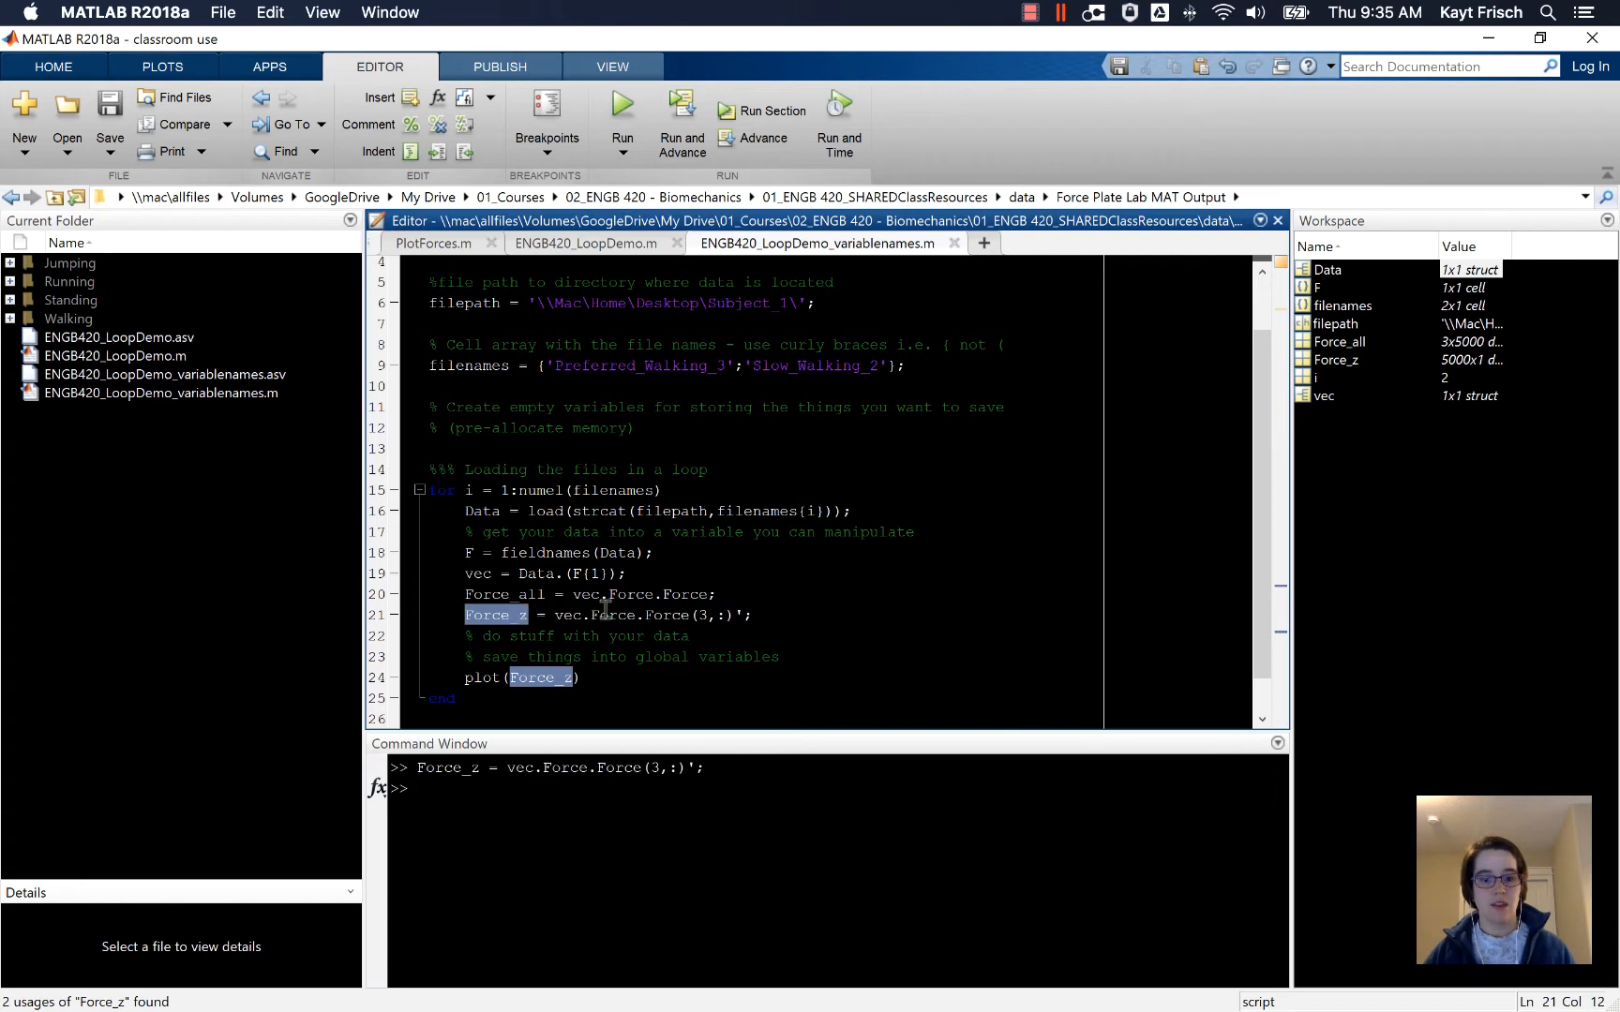
pyautogui.write('(:')
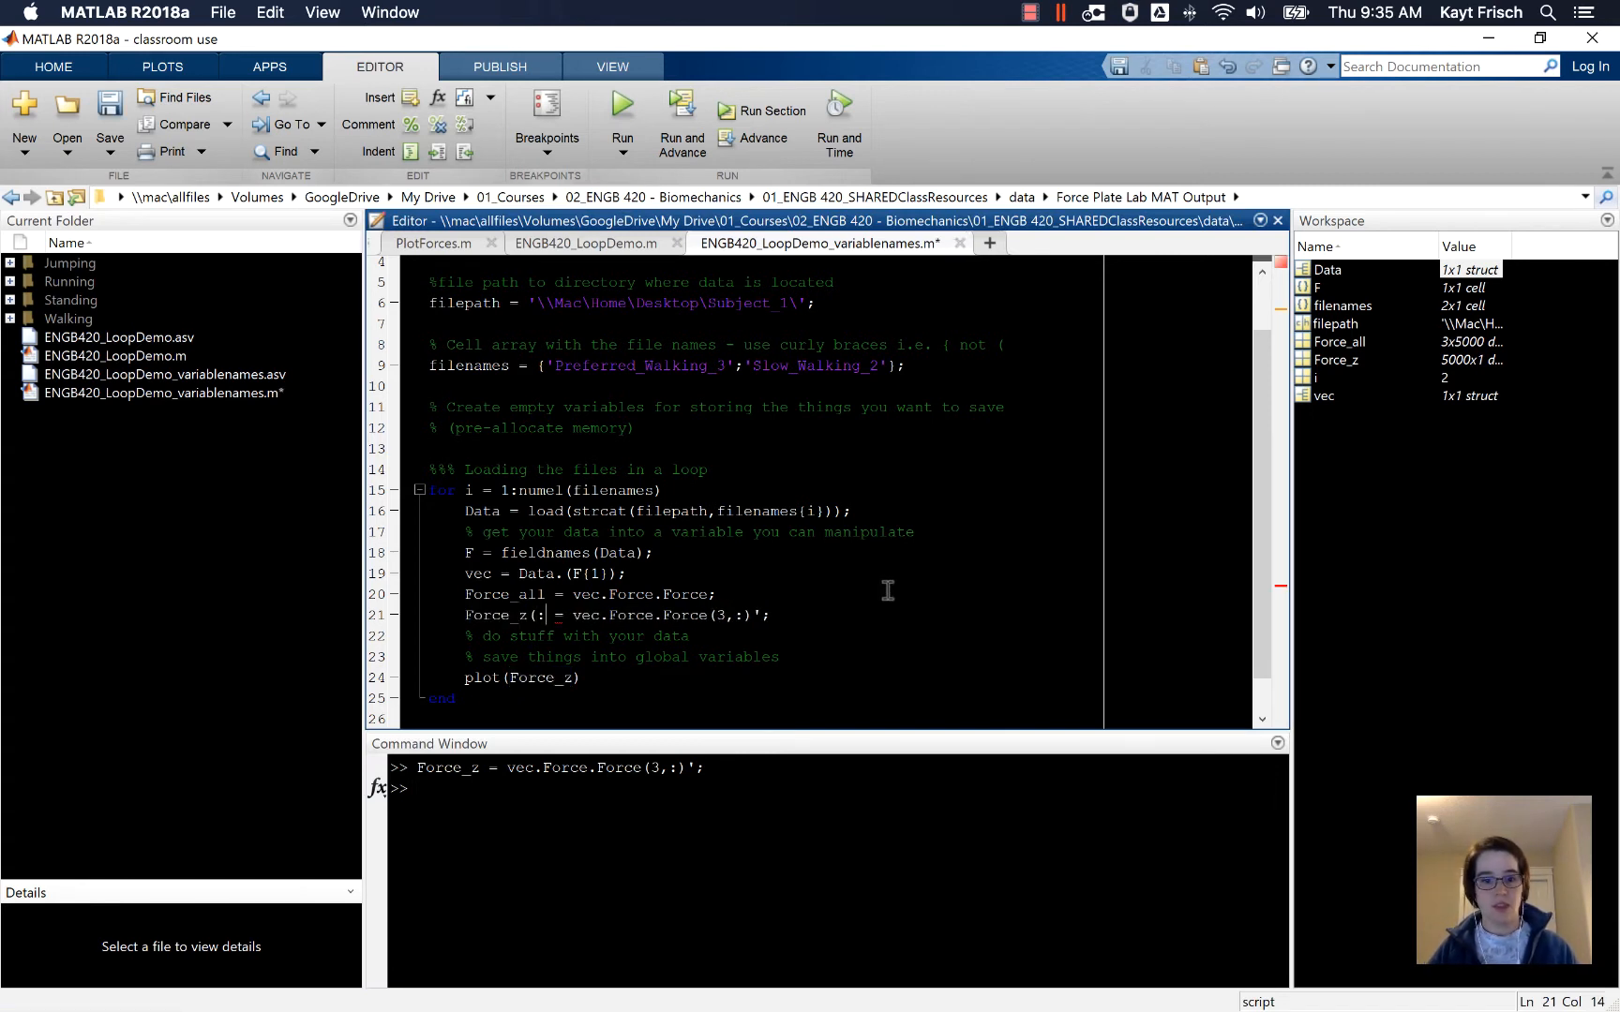
pyautogui.write(',')
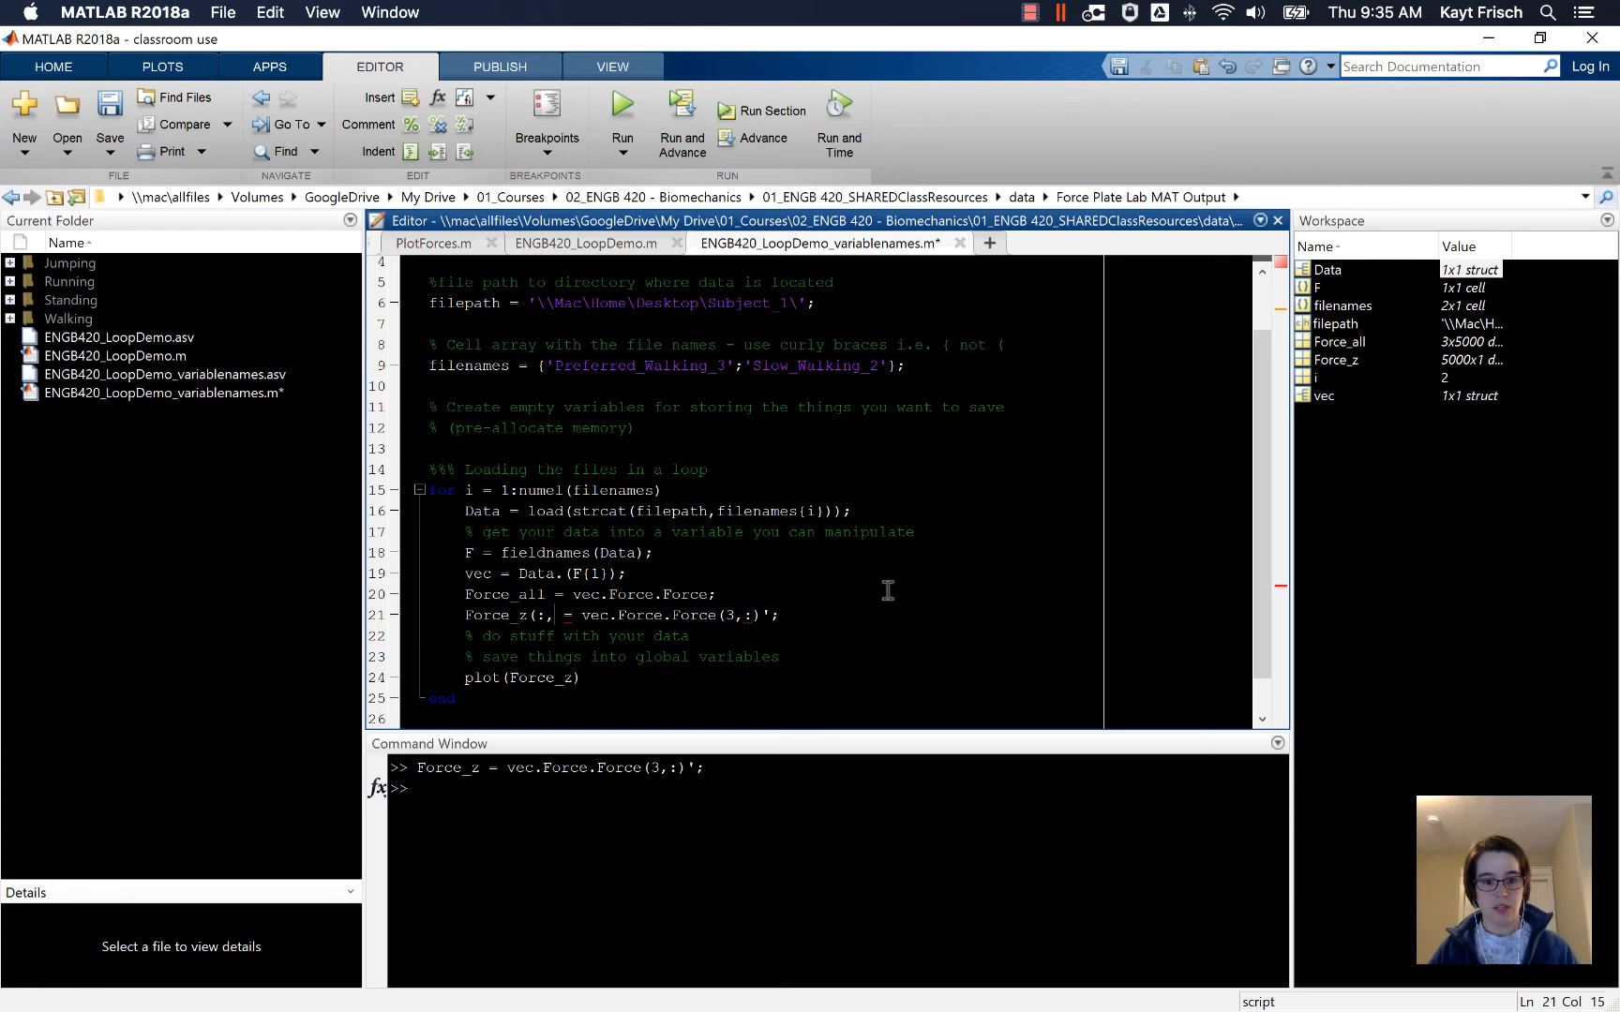
pyautogui.write('i)')
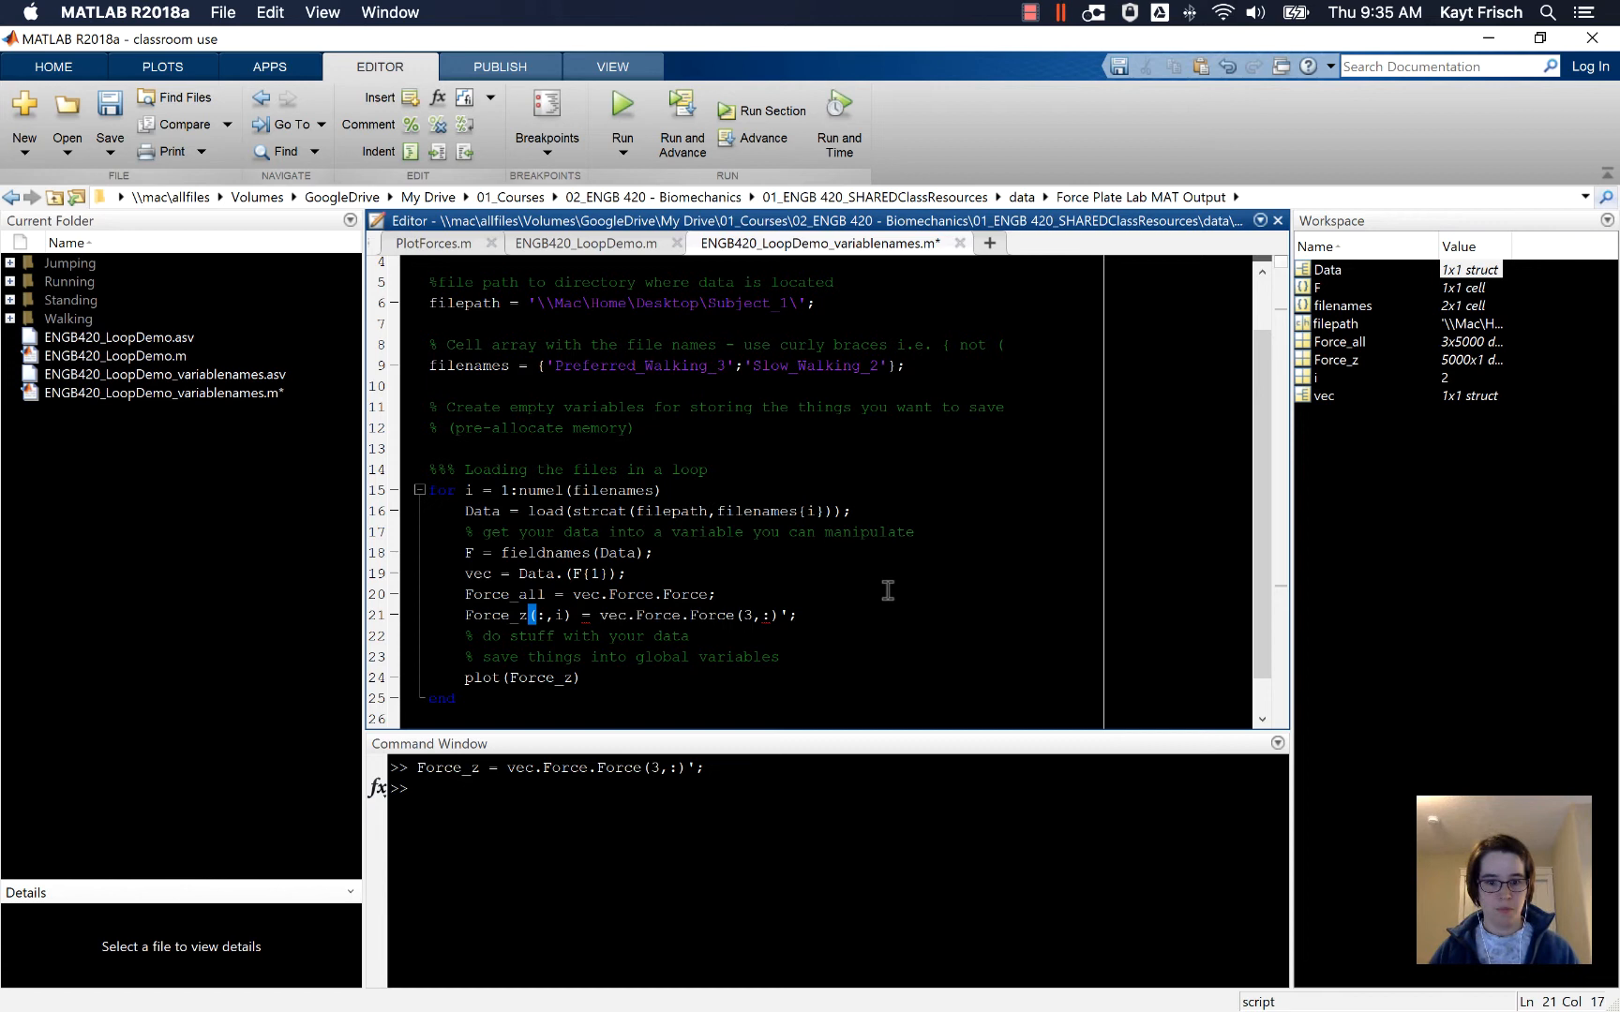
pyautogui.click(858, 702)
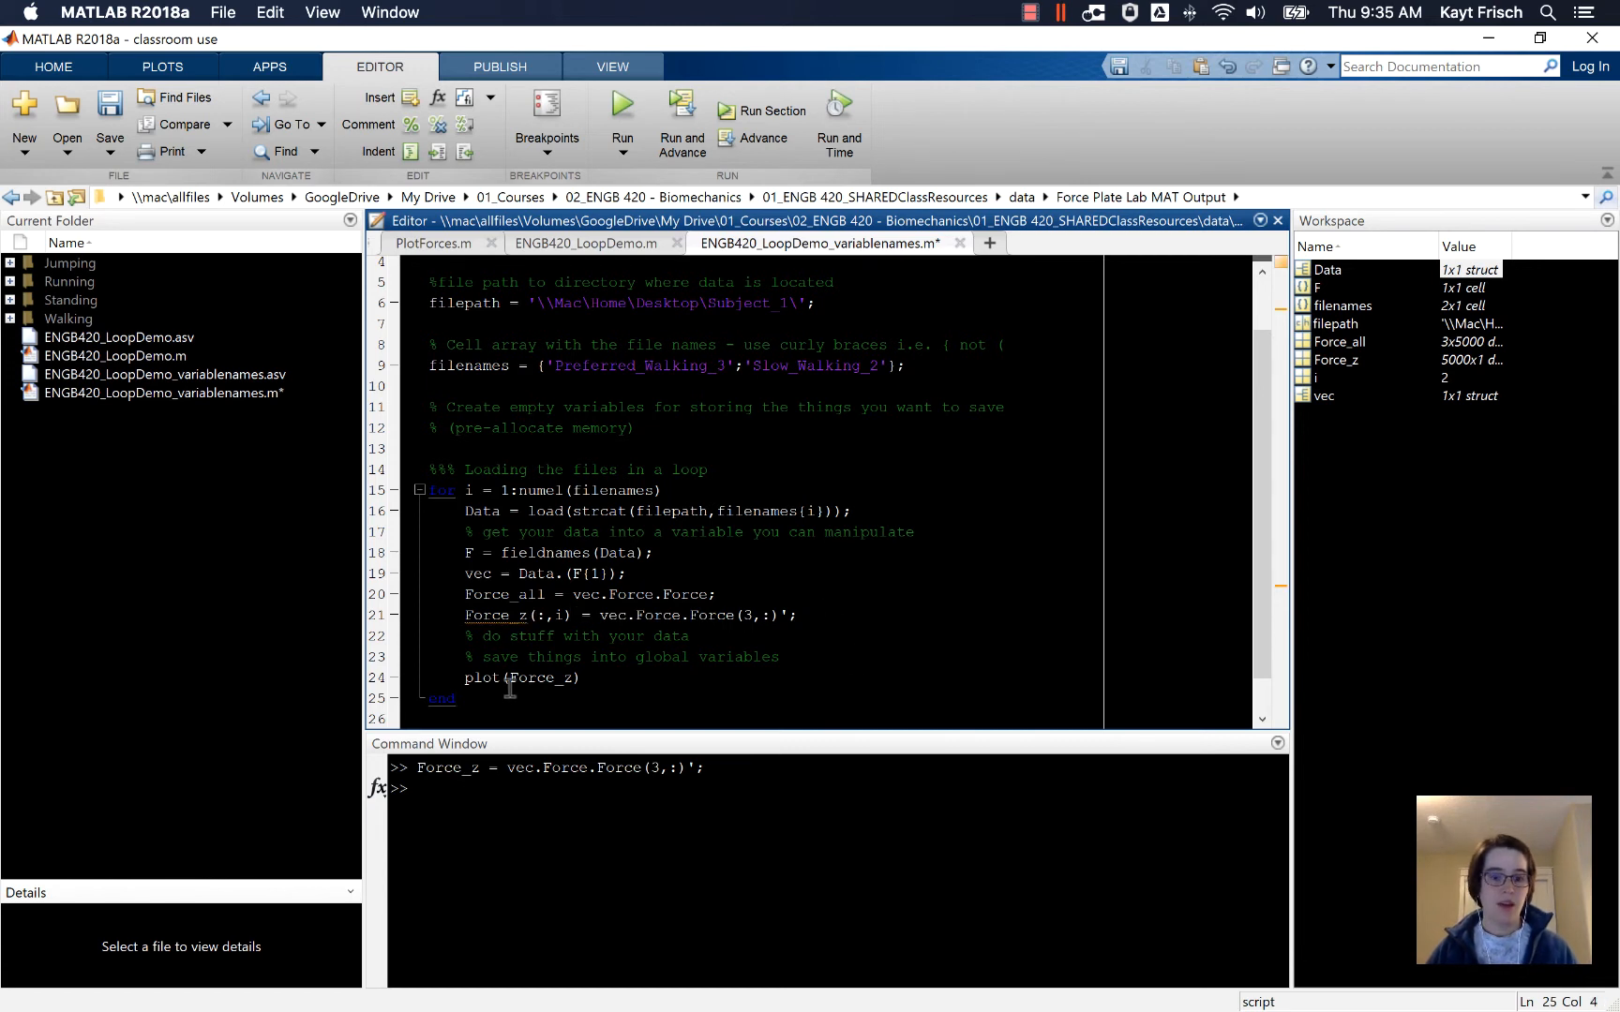
pyautogui.moveTo(488, 616)
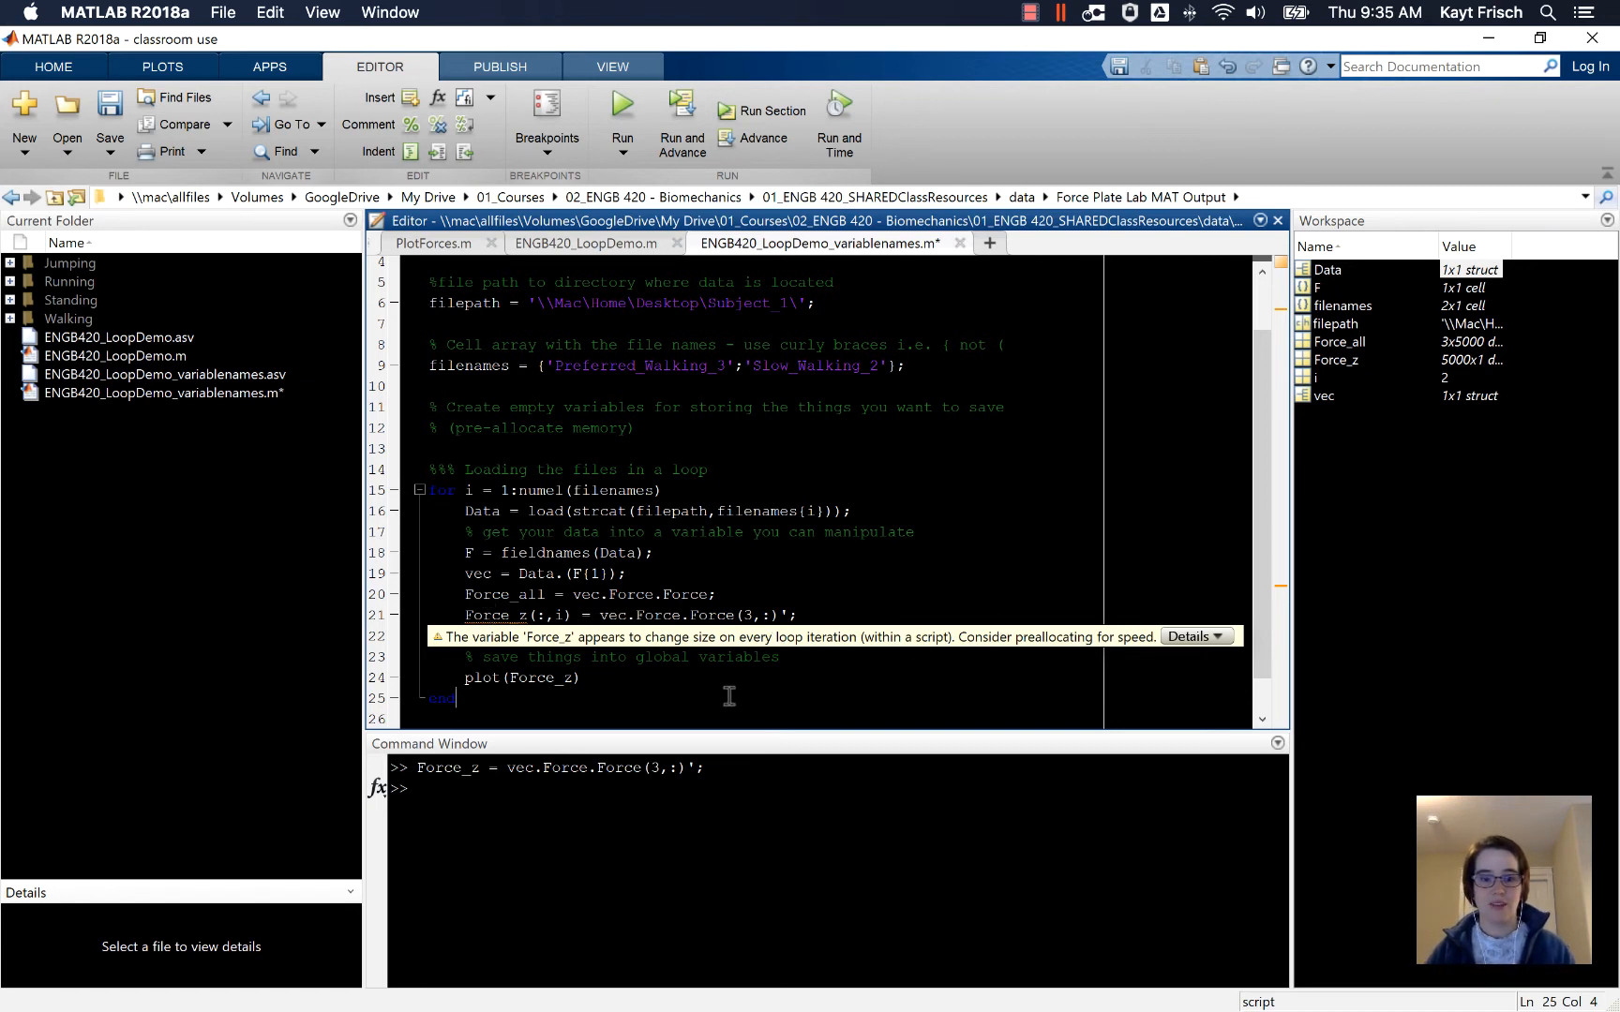
# Write Force_z = zeros(5000,numel(filenames)); on line 13 under the pre-allocate comment
pyautogui.click(615, 449)
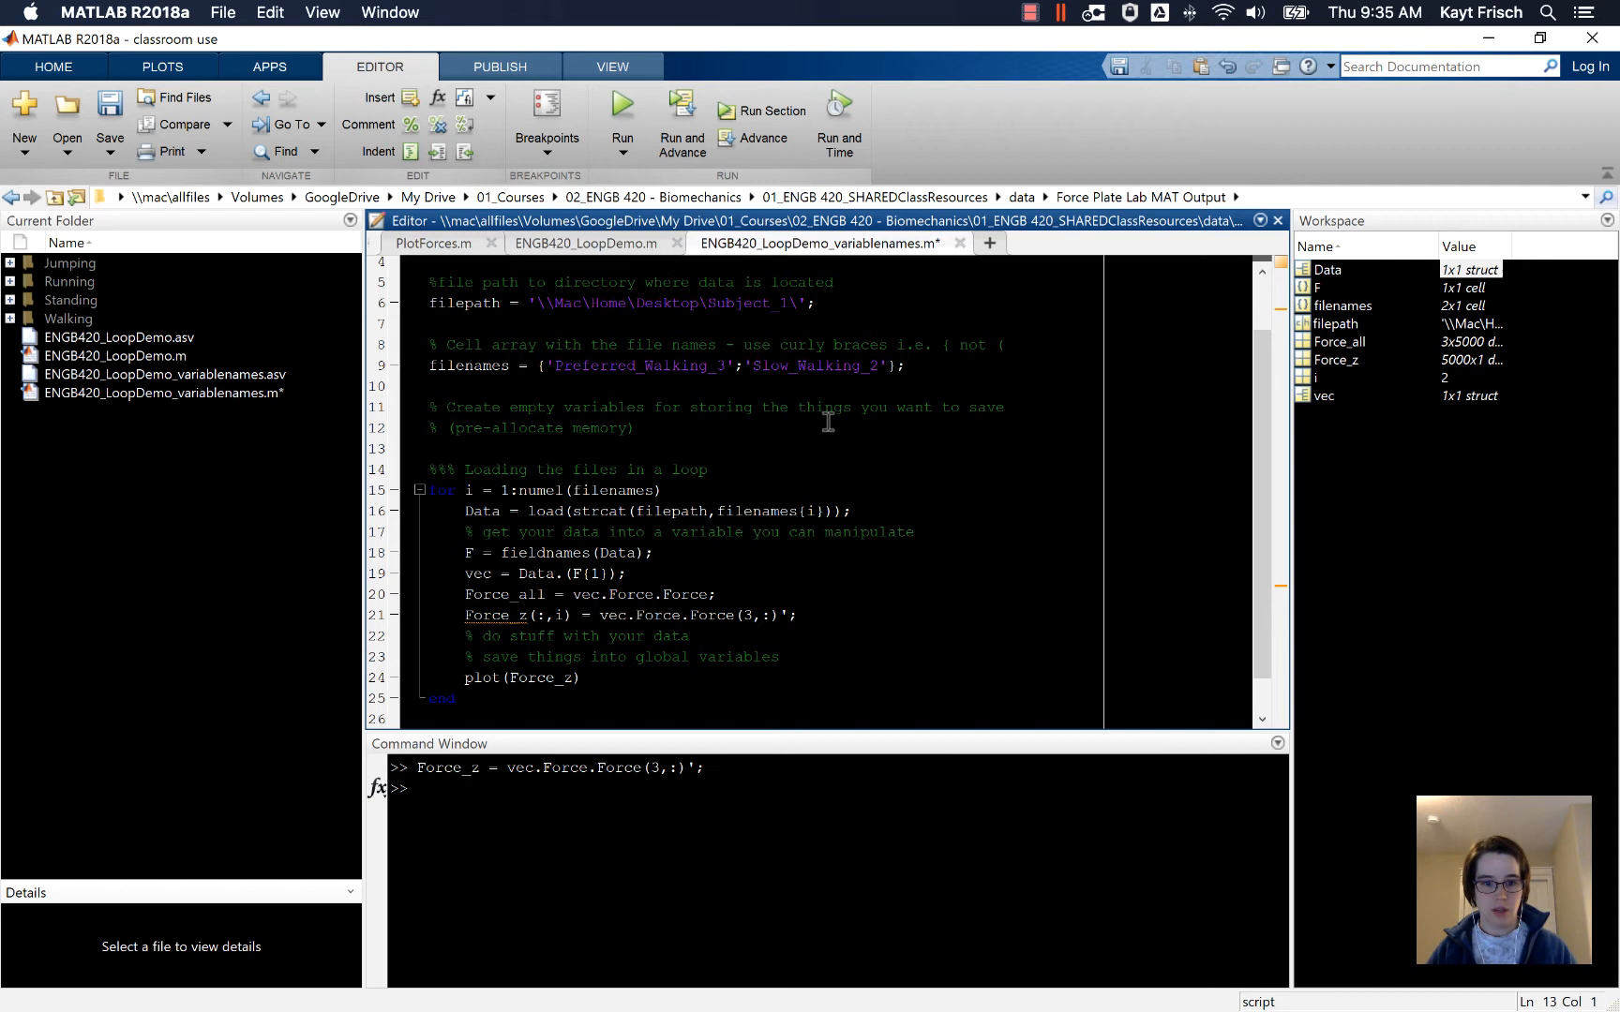
pyautogui.write('Force_z =')
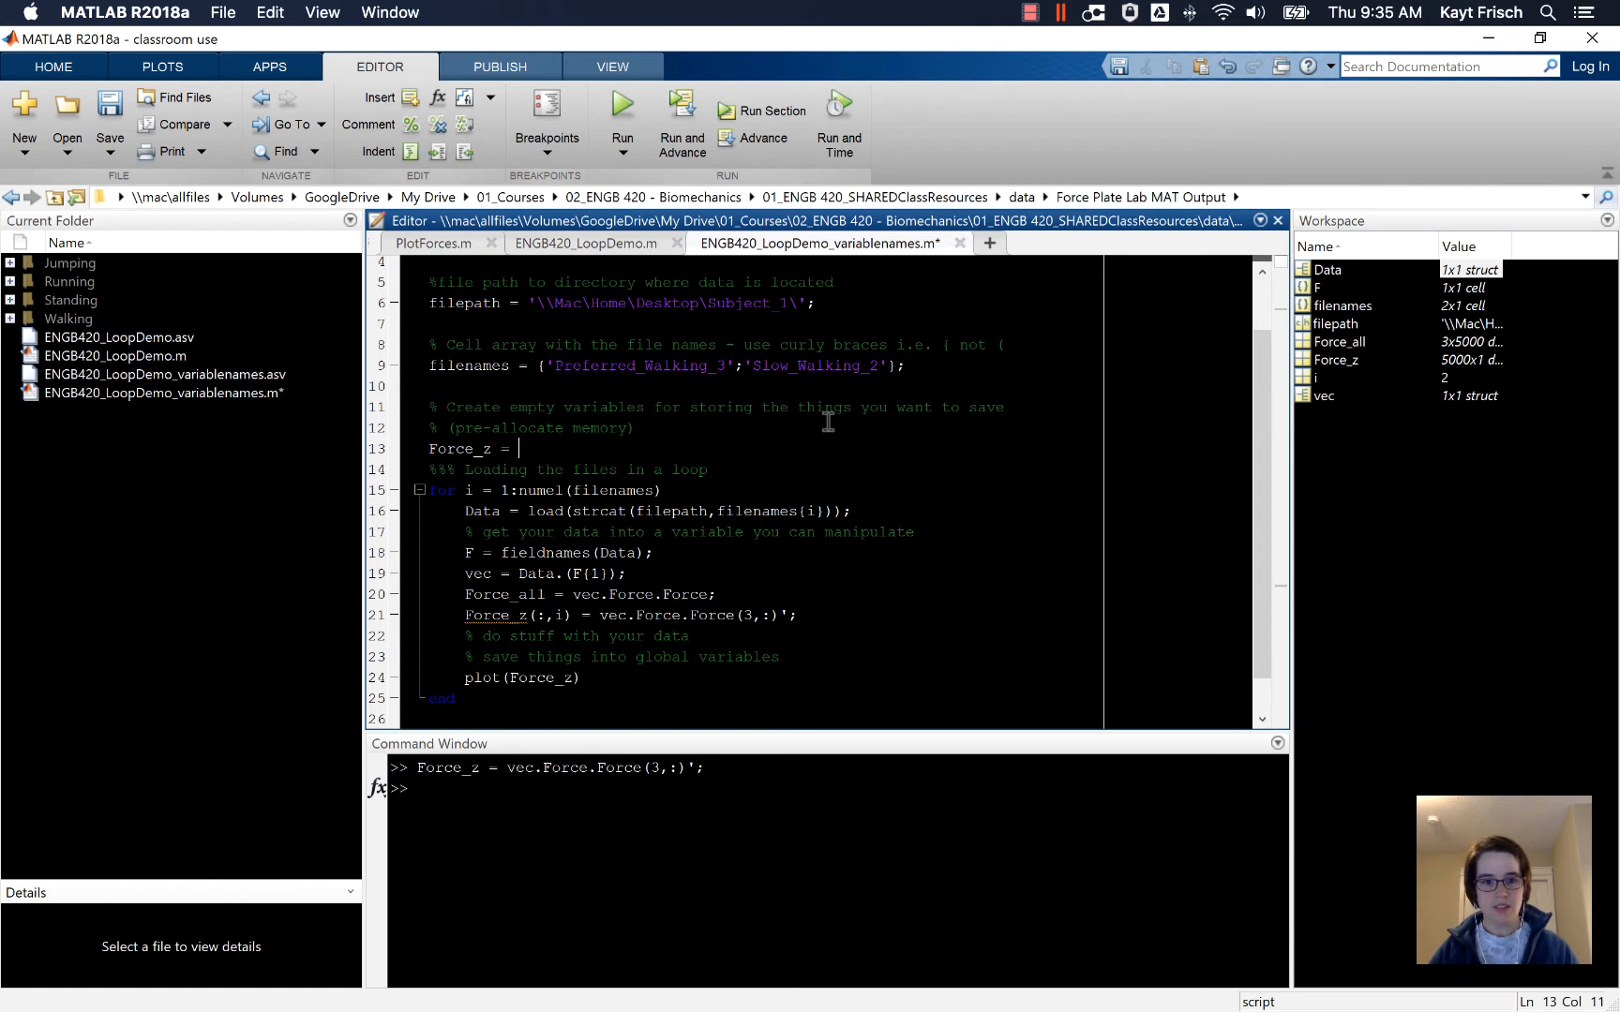
pyautogui.write('zeros')
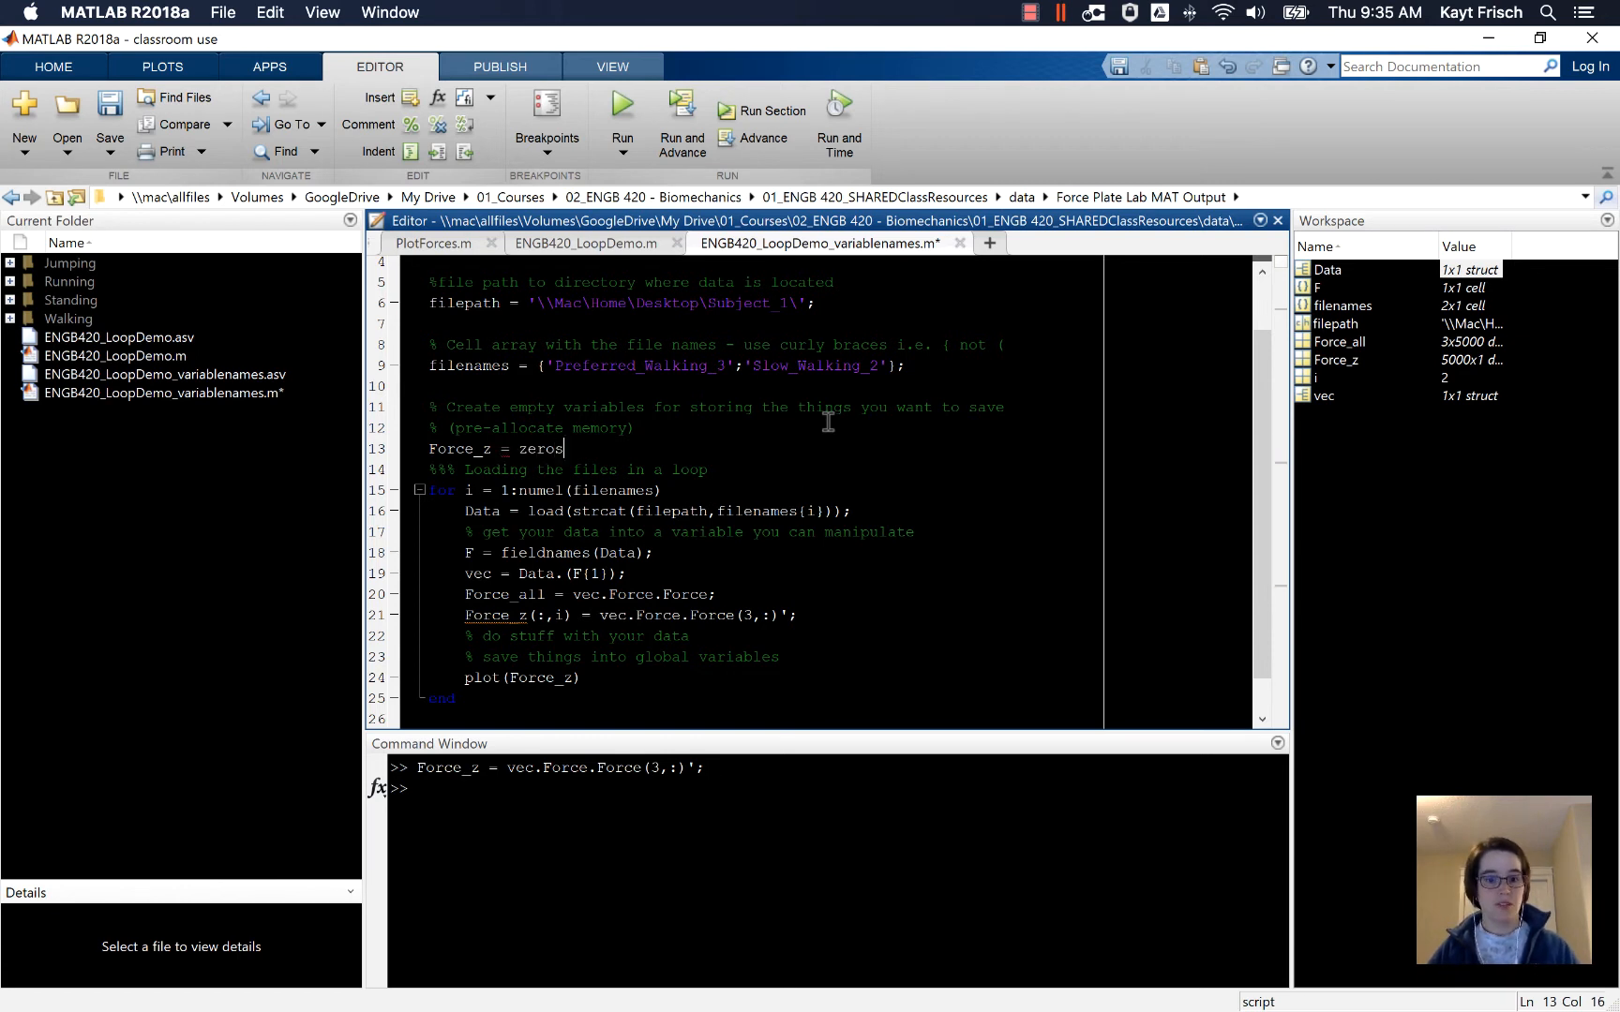
pyautogui.write('(si')
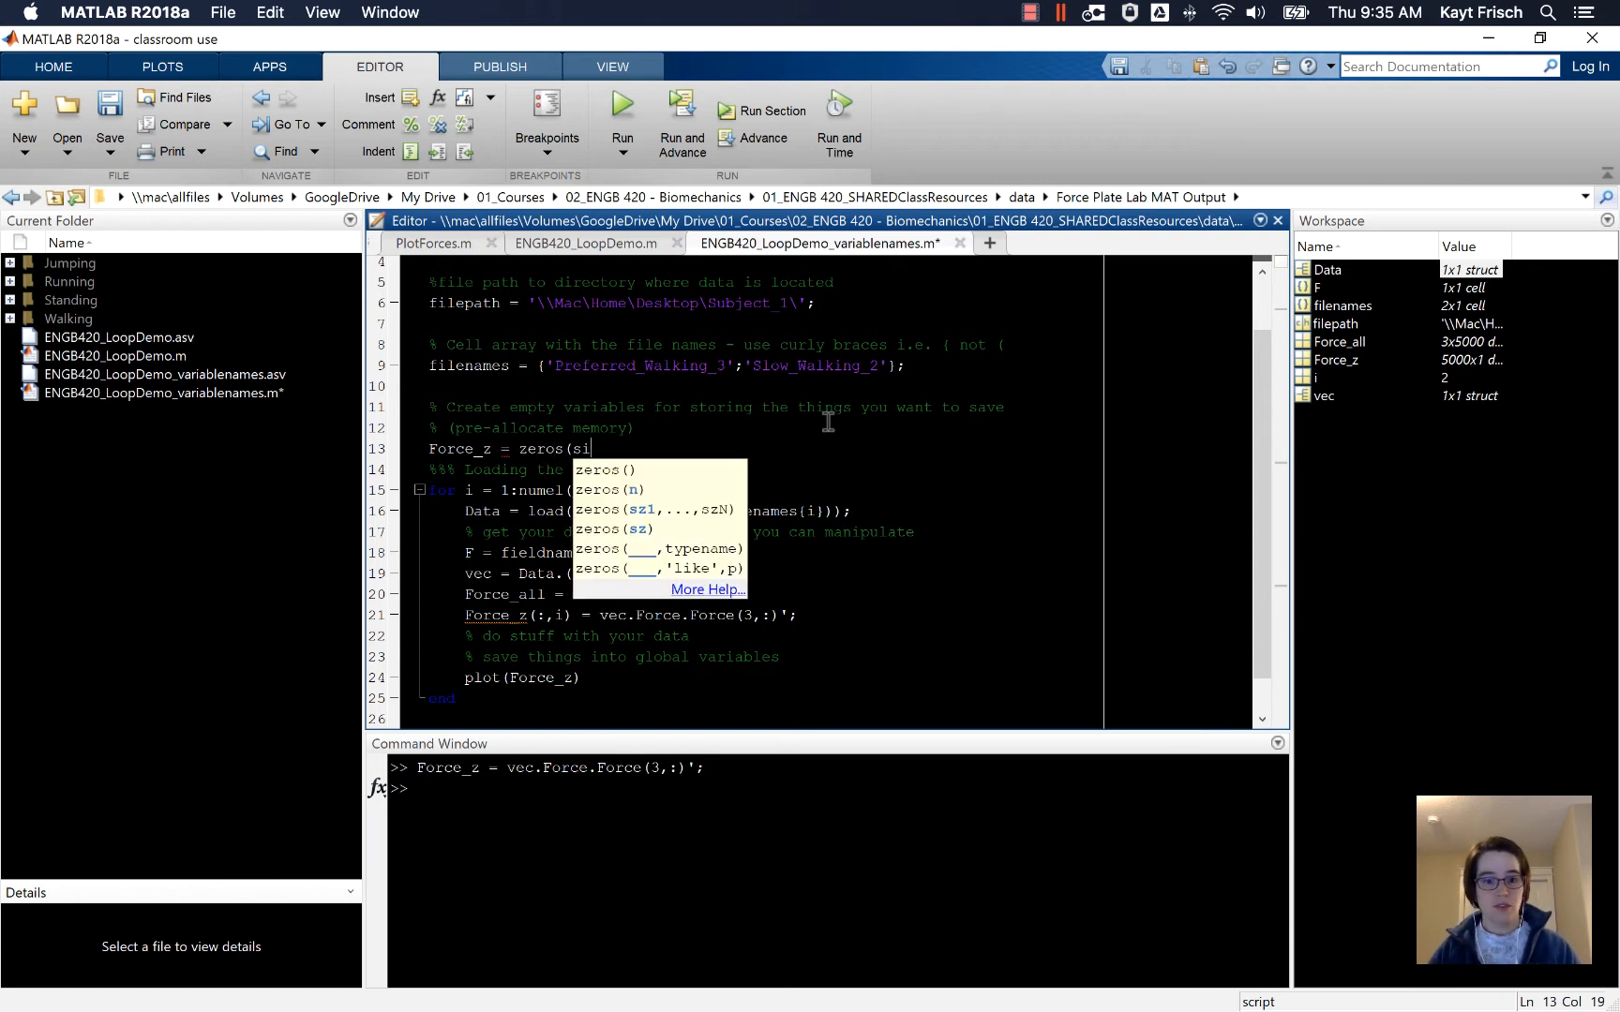
pyautogui.write('z')
pyautogui.press('BackSpace')
pyautogui.press('BackSpace')
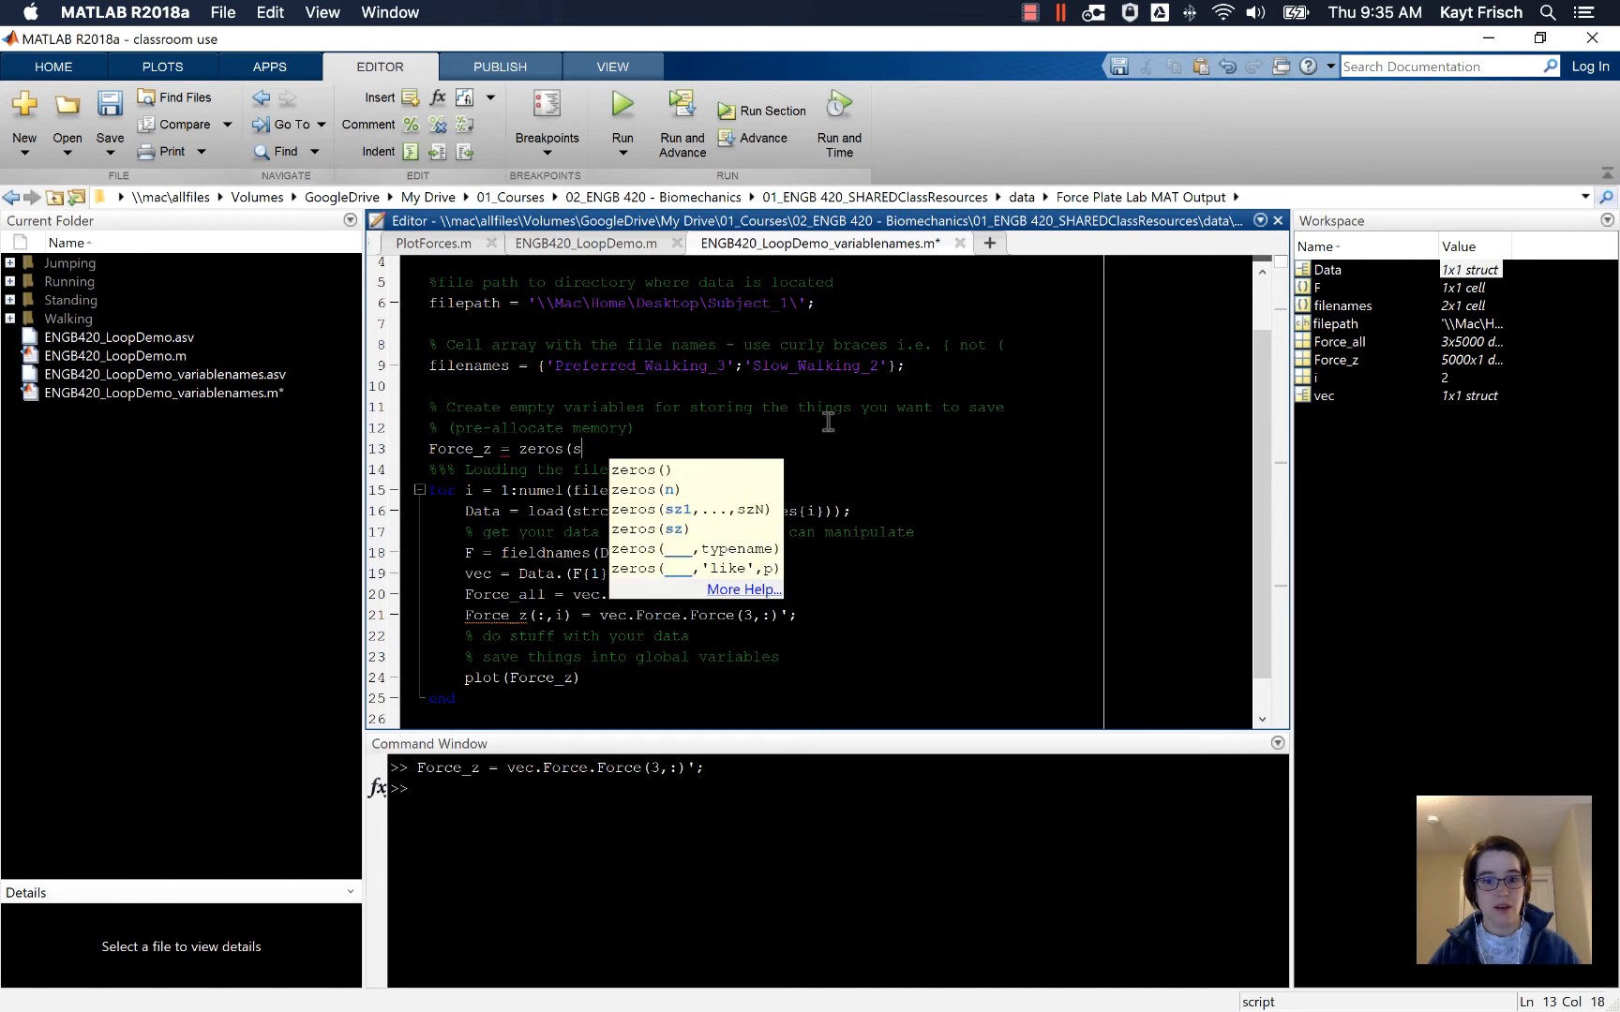
pyautogui.write('5')
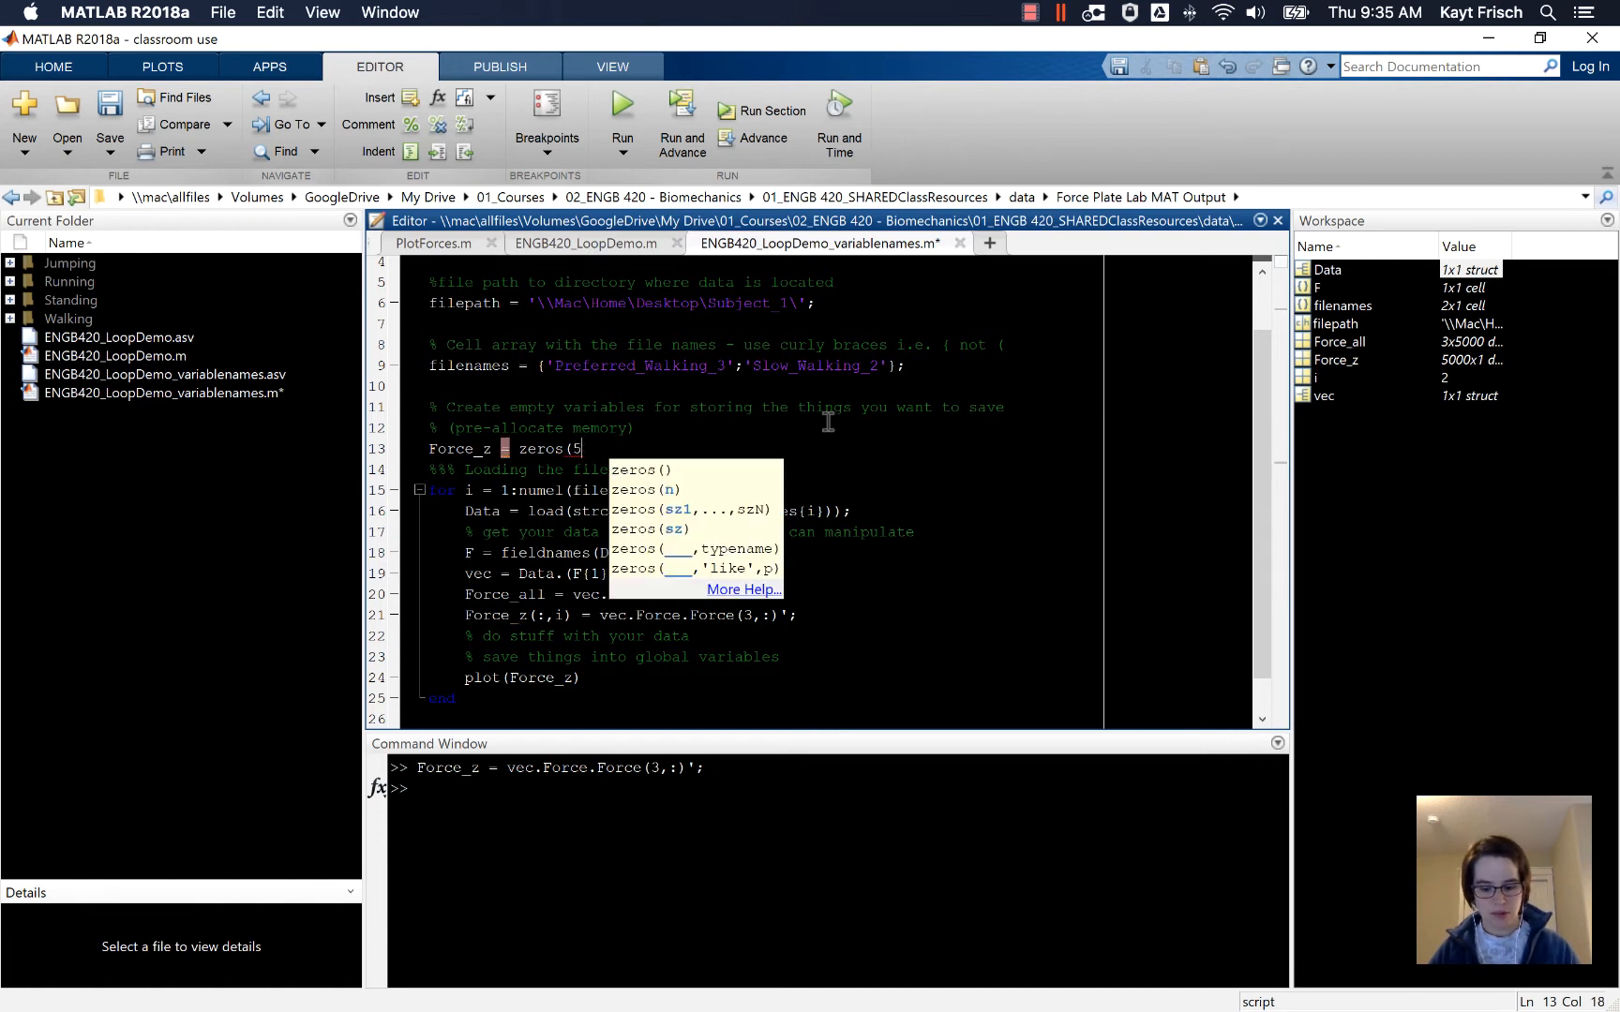
pyautogui.write('000,2')
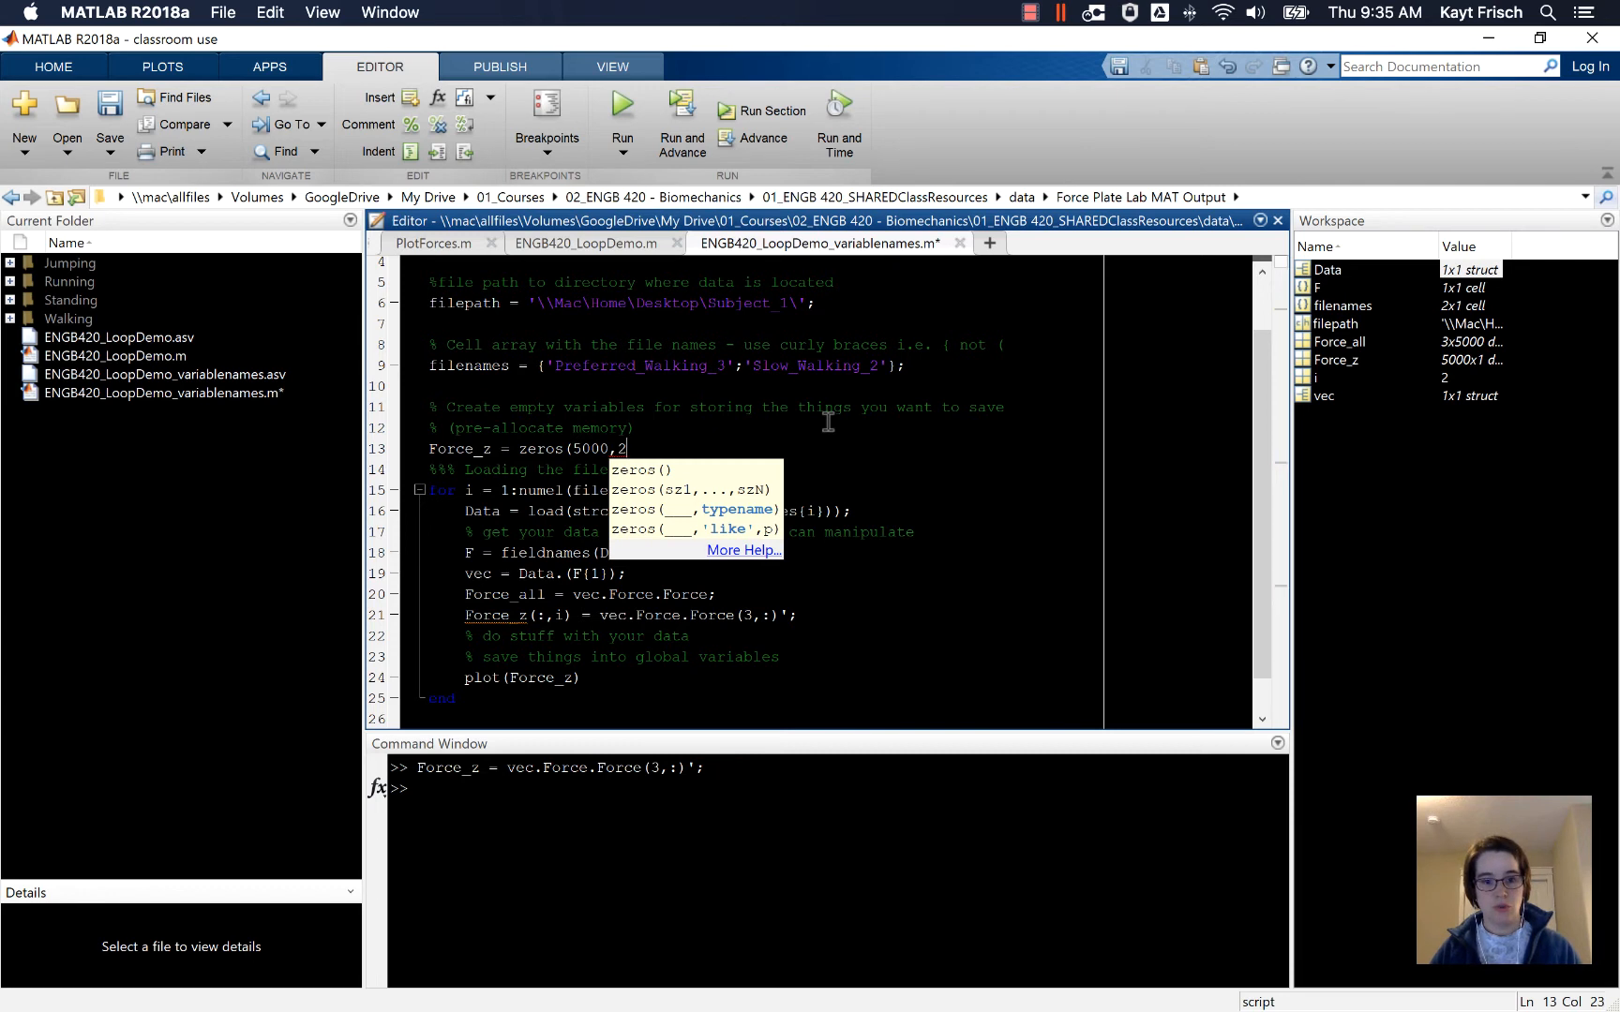
pyautogui.press('Escape')
pyautogui.write('nume')
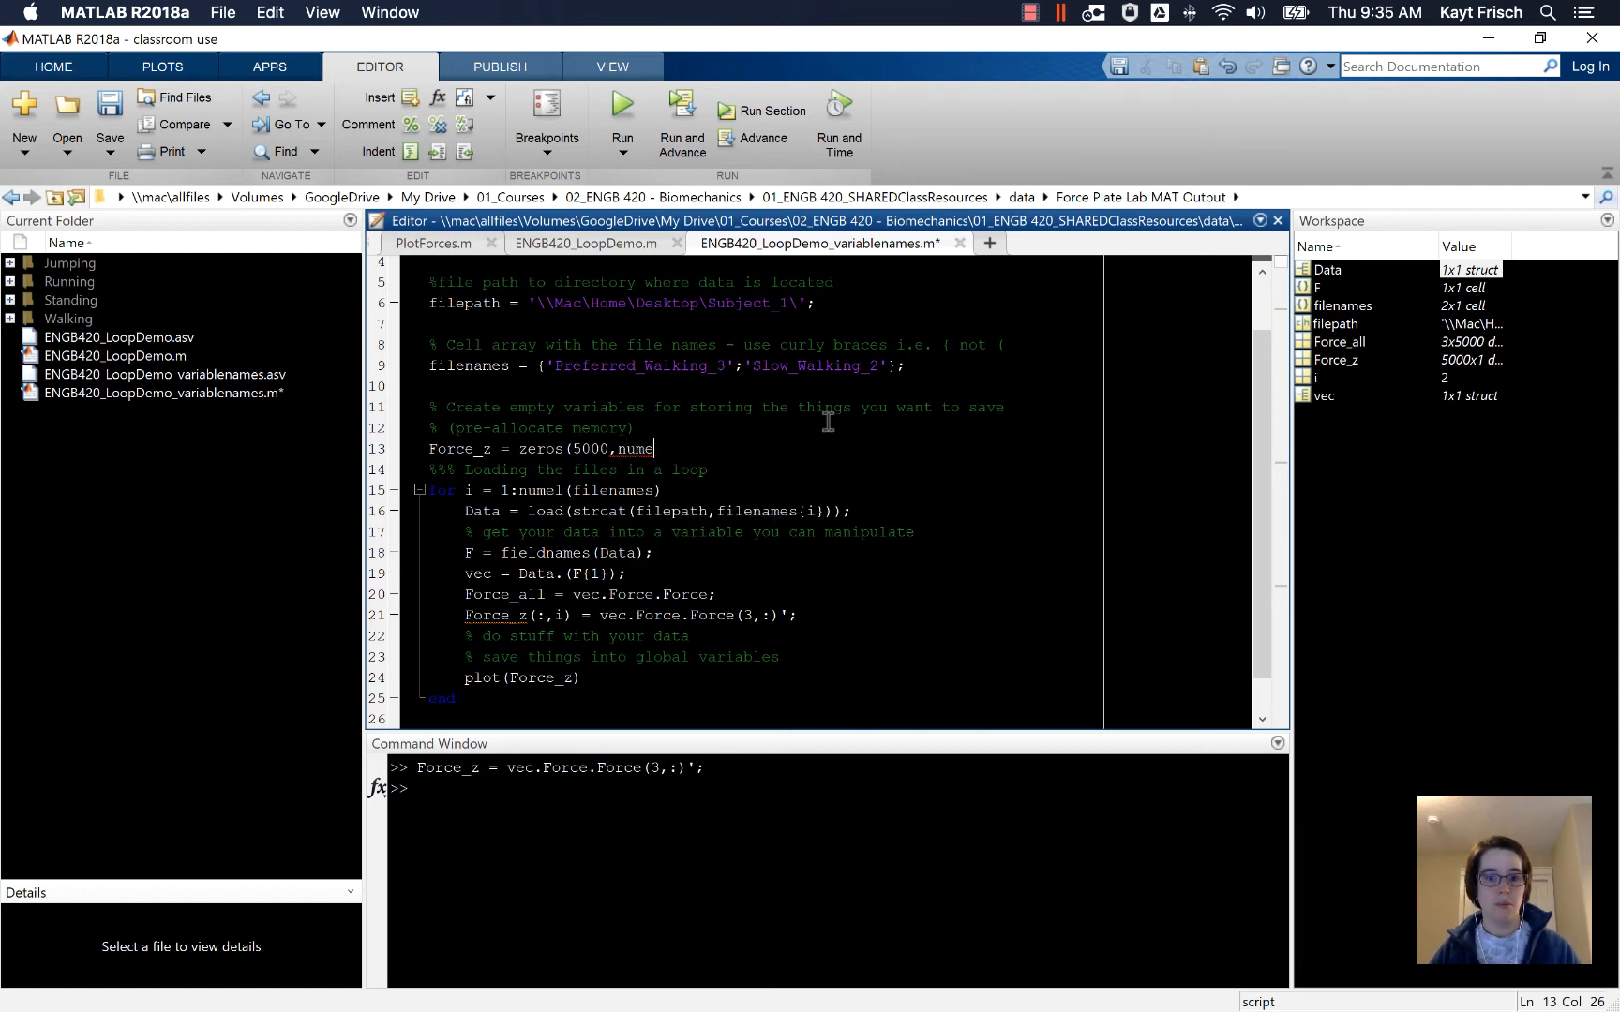
pyautogui.write('l')
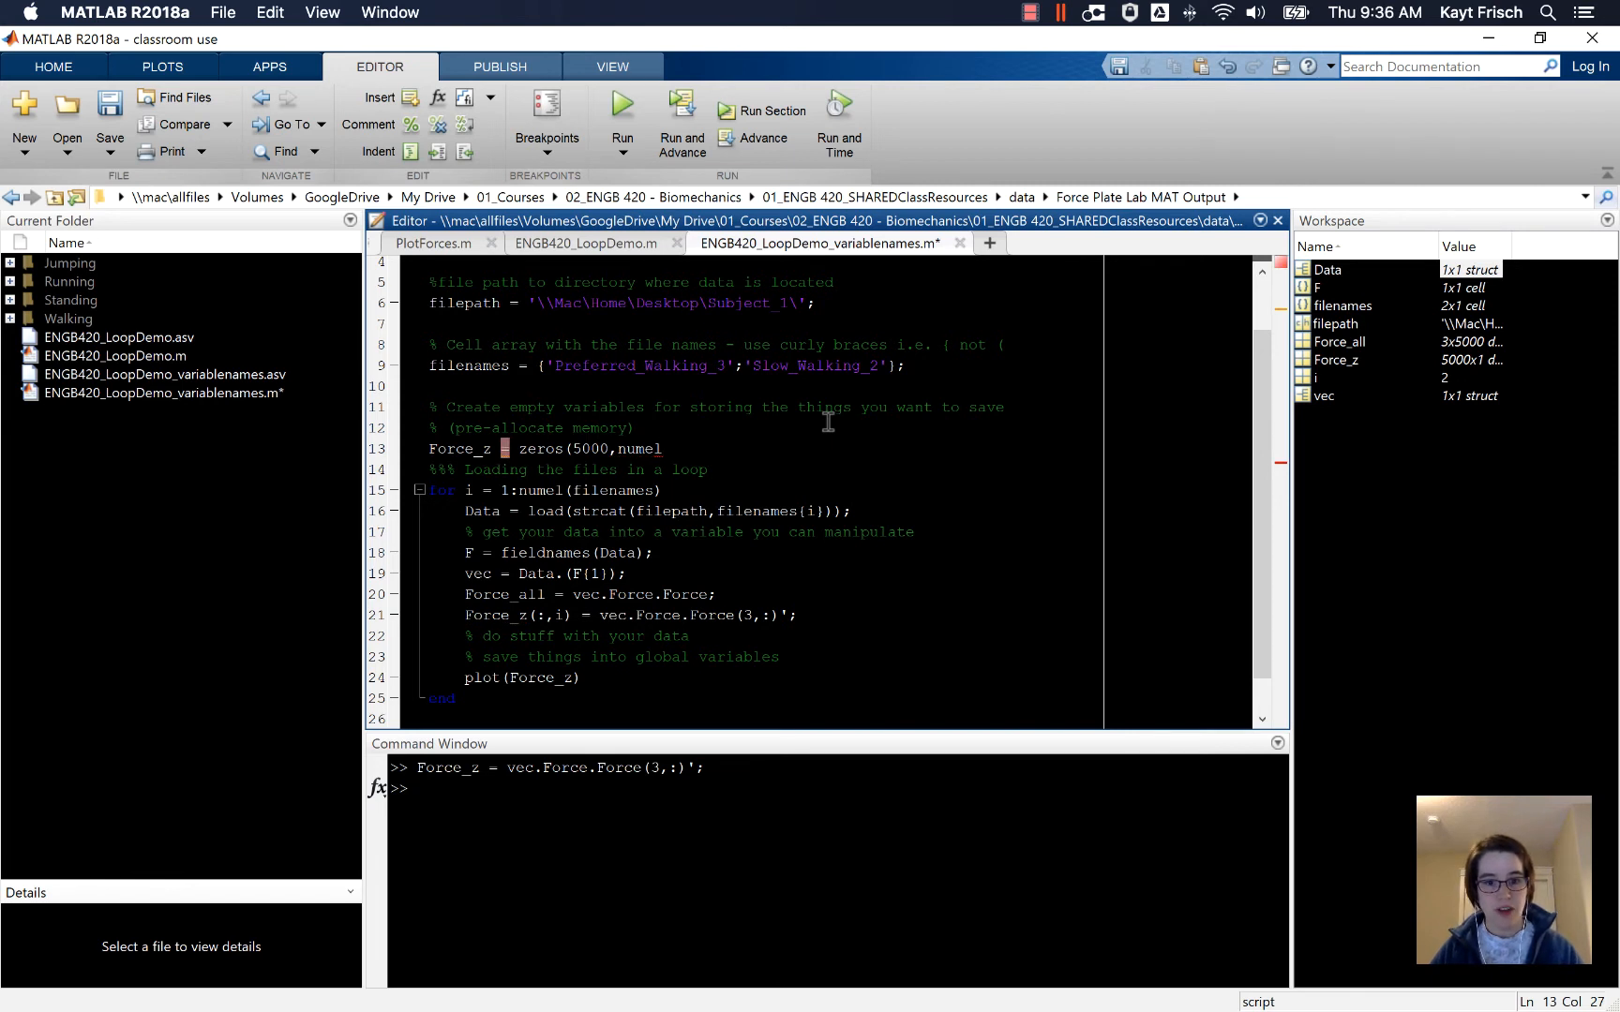
pyautogui.write('(filenames')
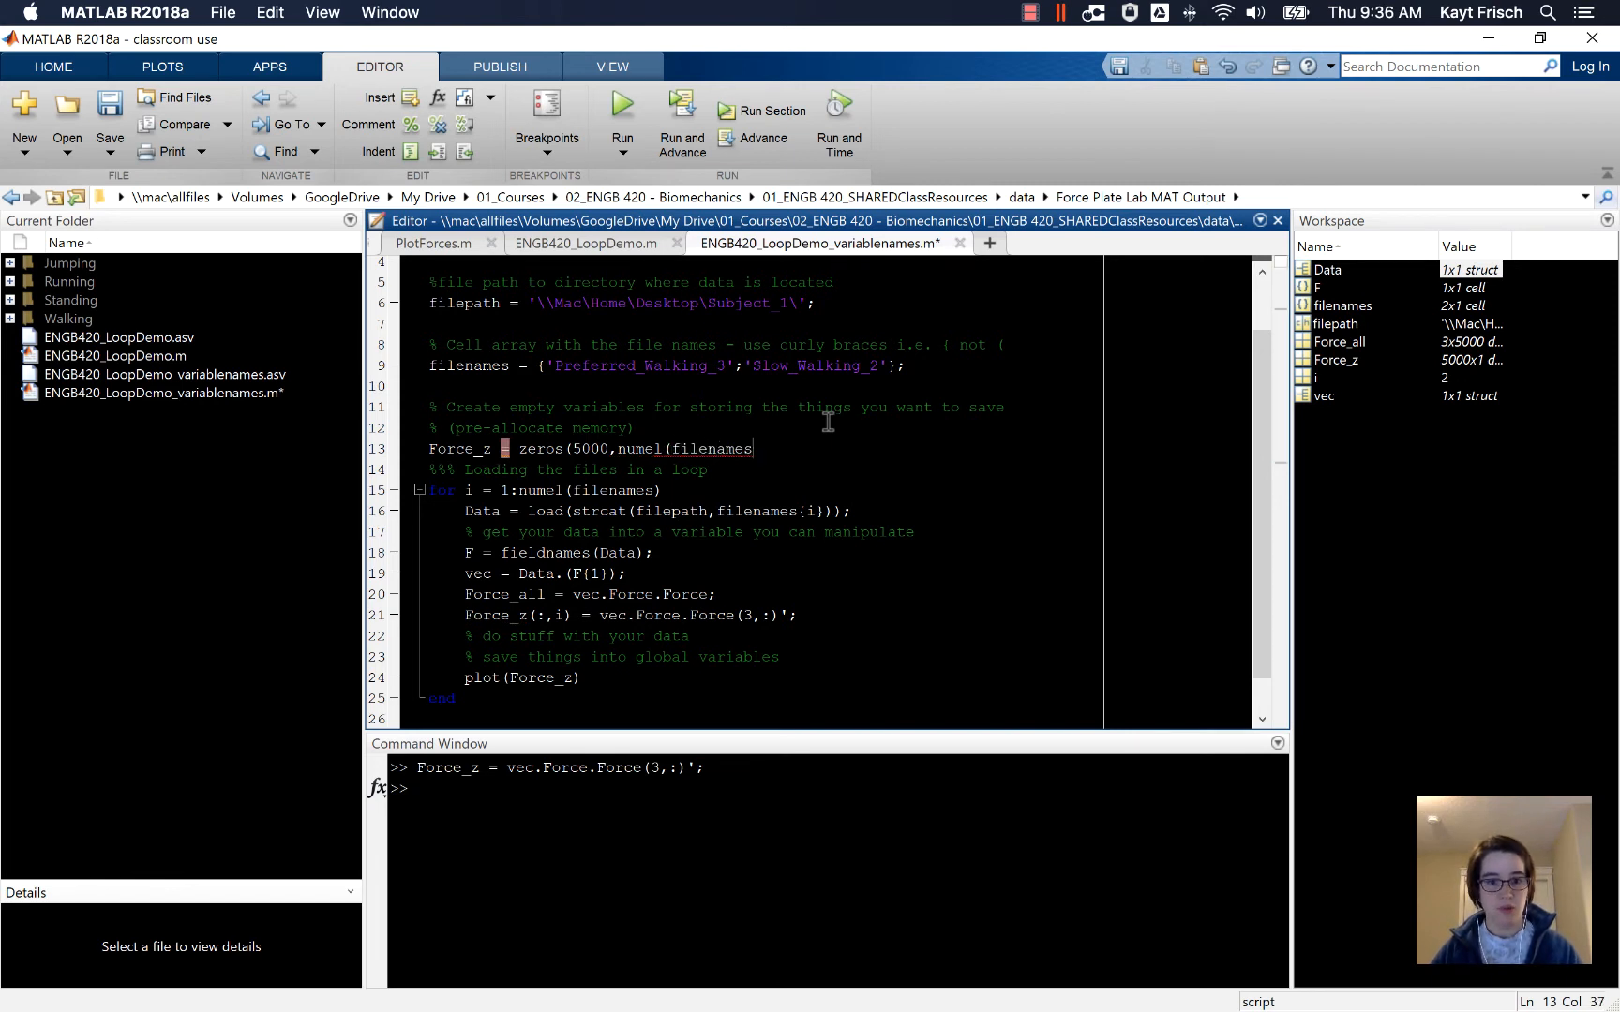
pyautogui.write(')')
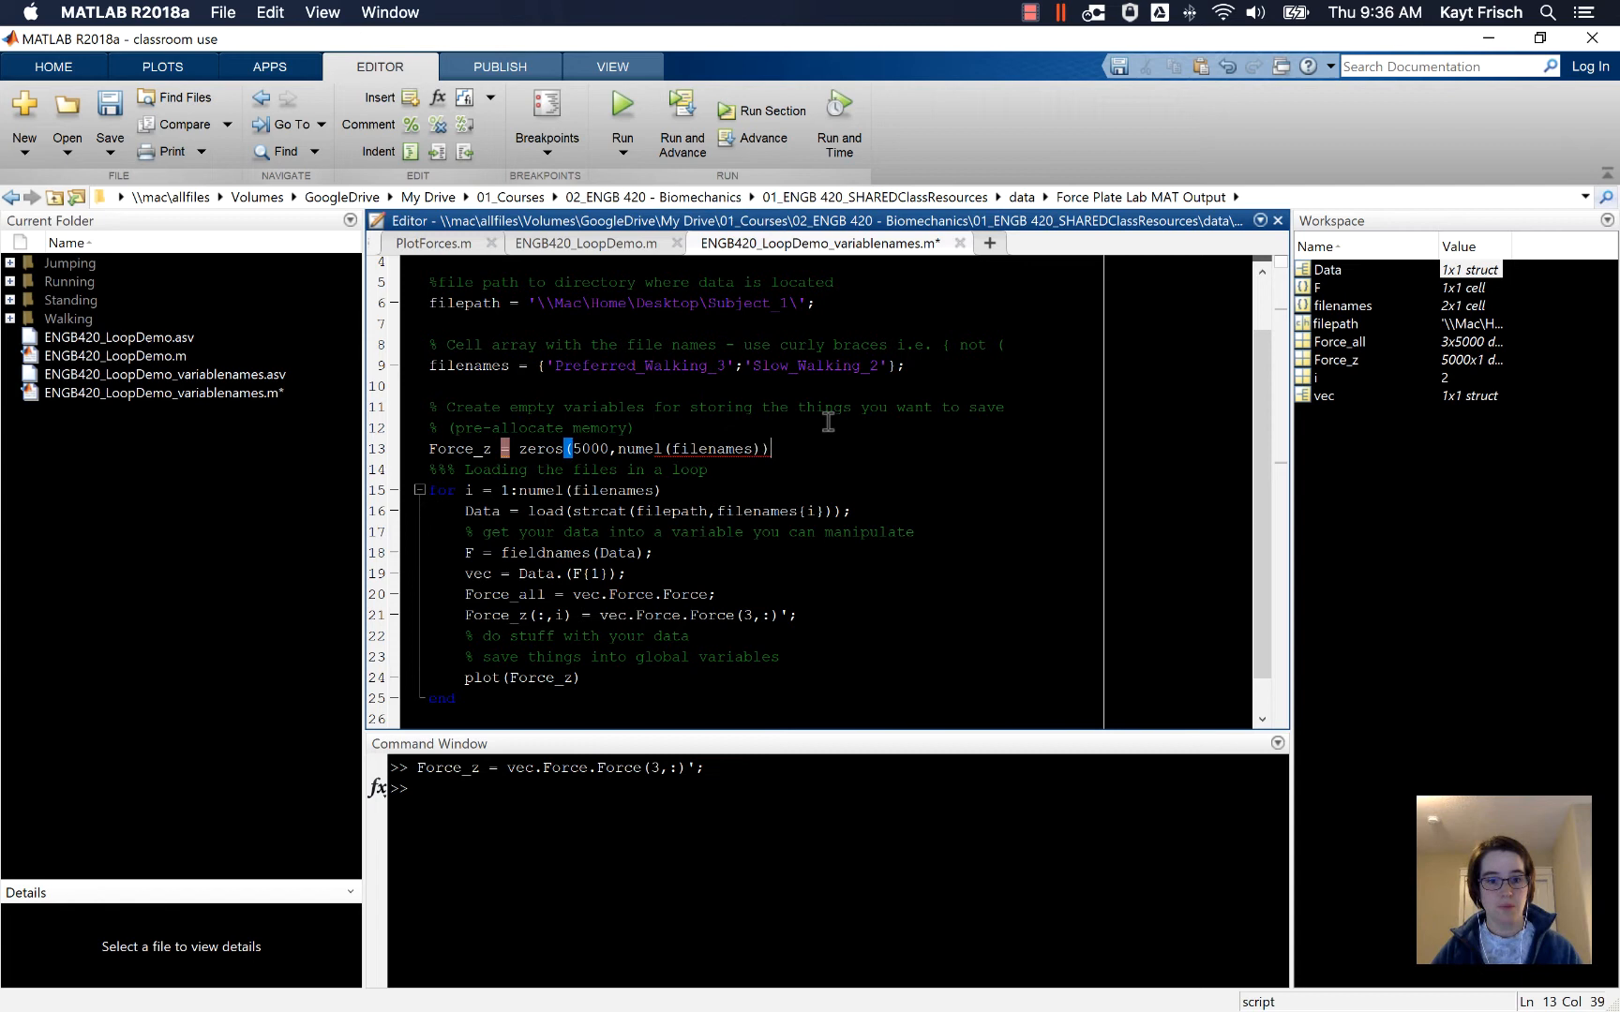
pyautogui.write(';')
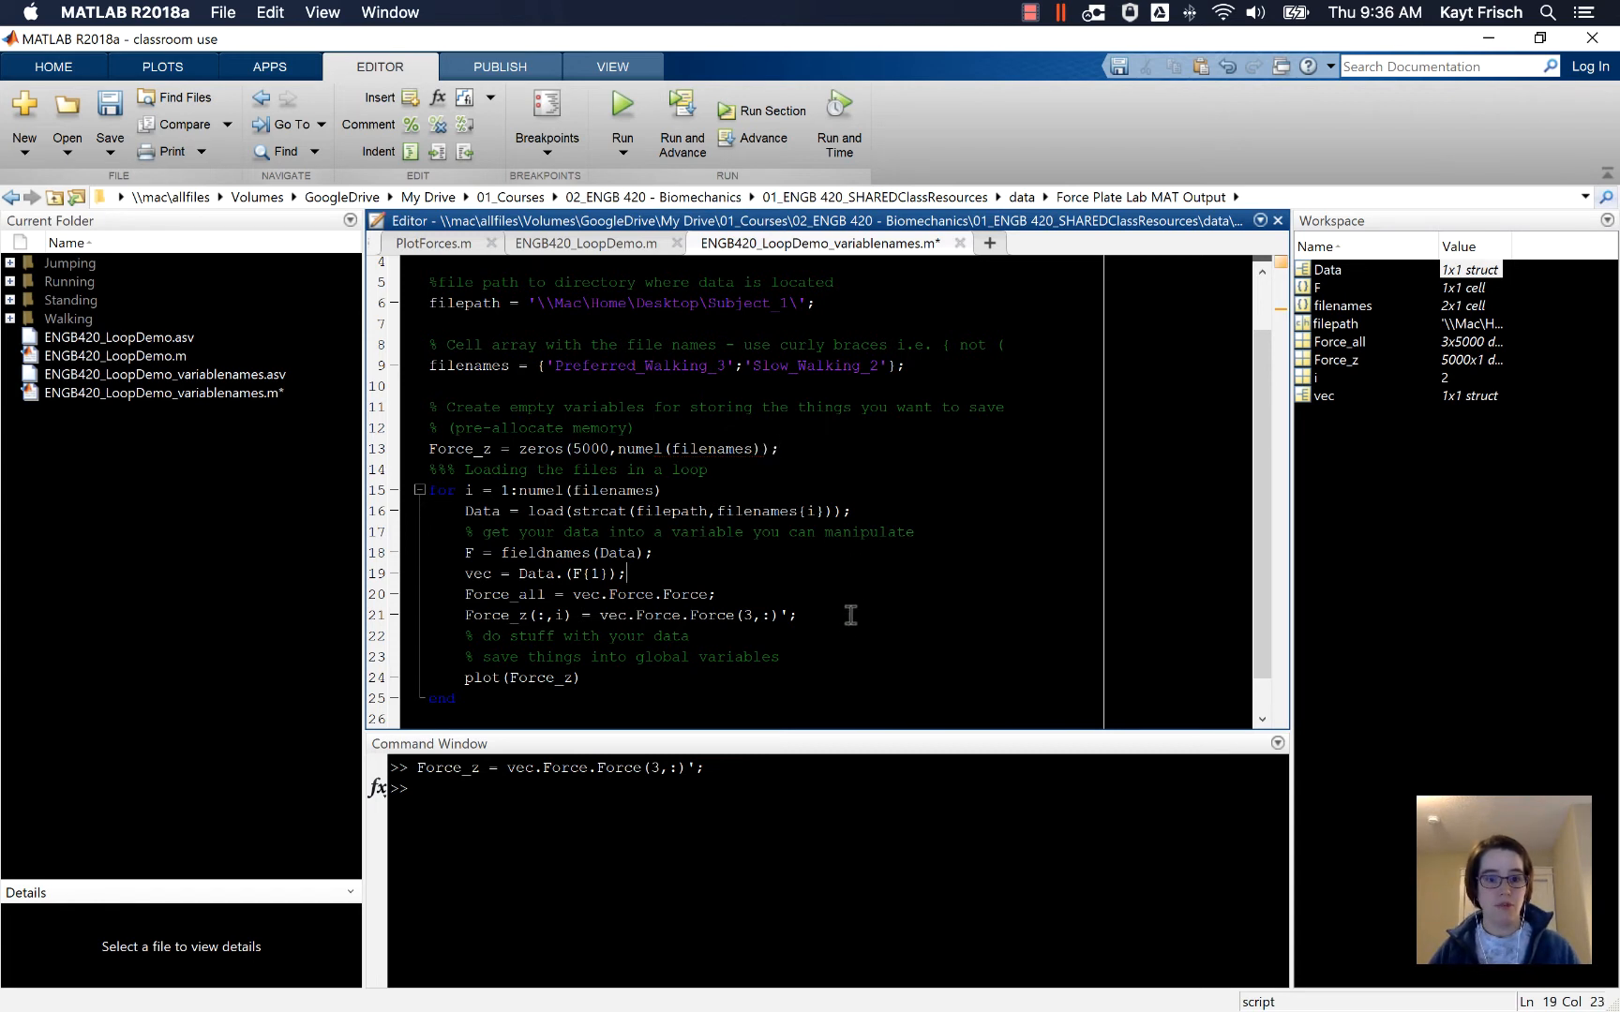
pyautogui.click(802, 621)
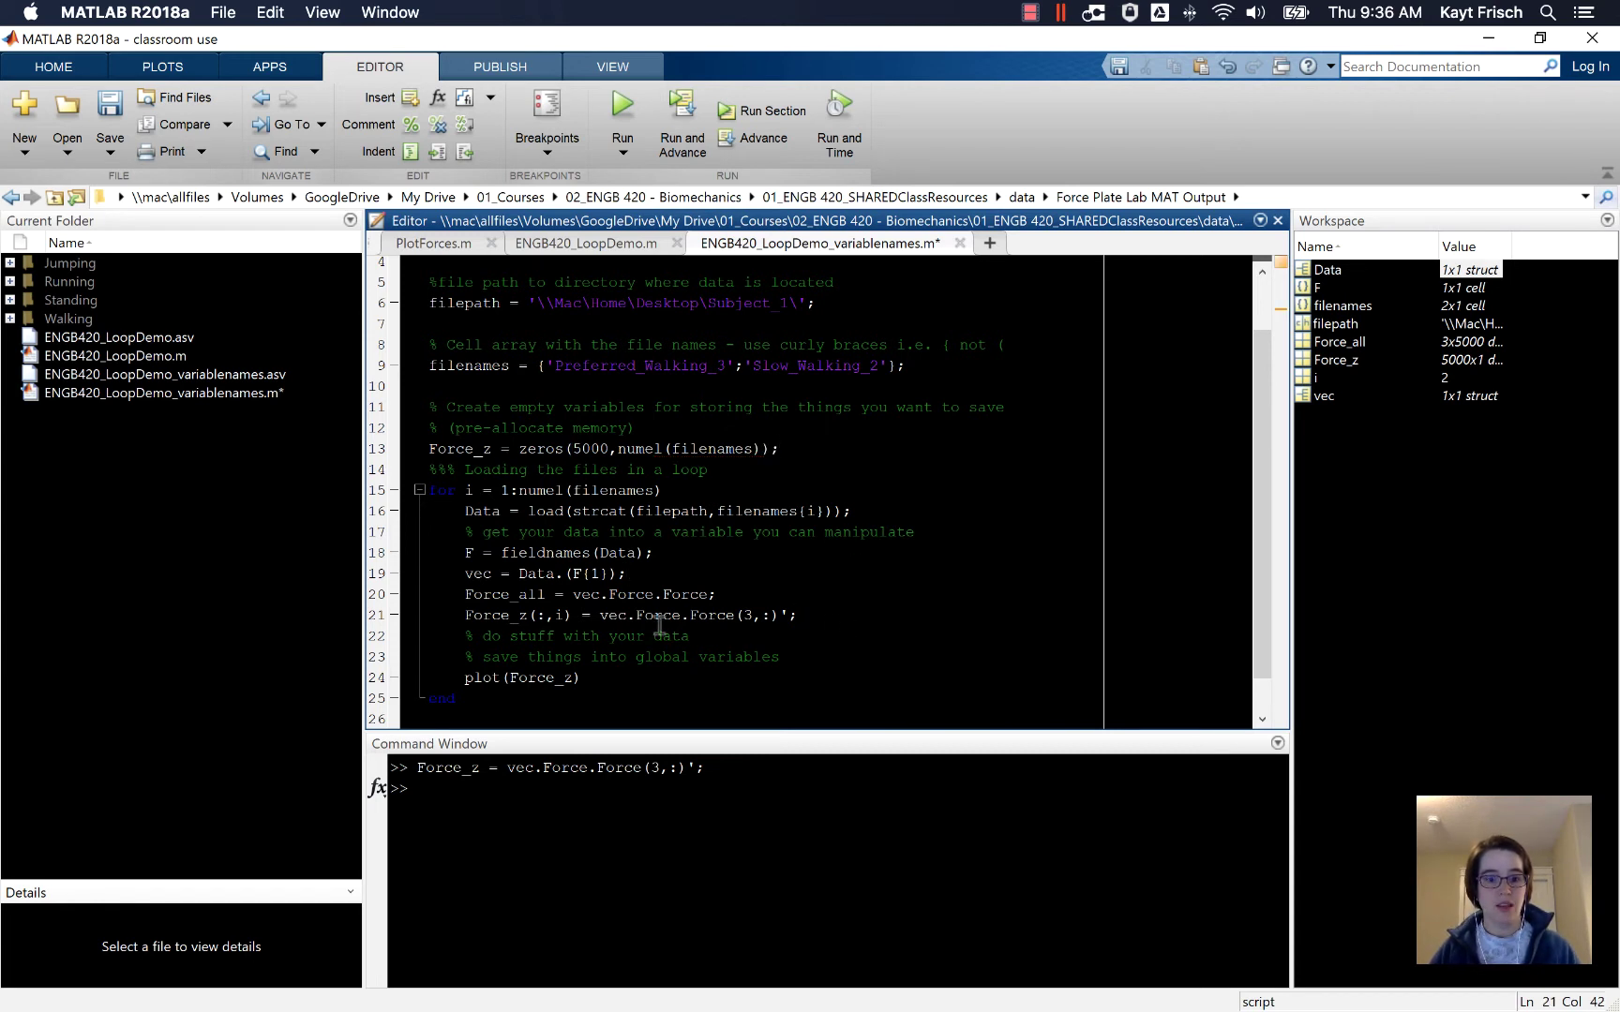
# Comment out plot(Force_z) inside the loop and select it for copying
pyautogui.click(653, 680)
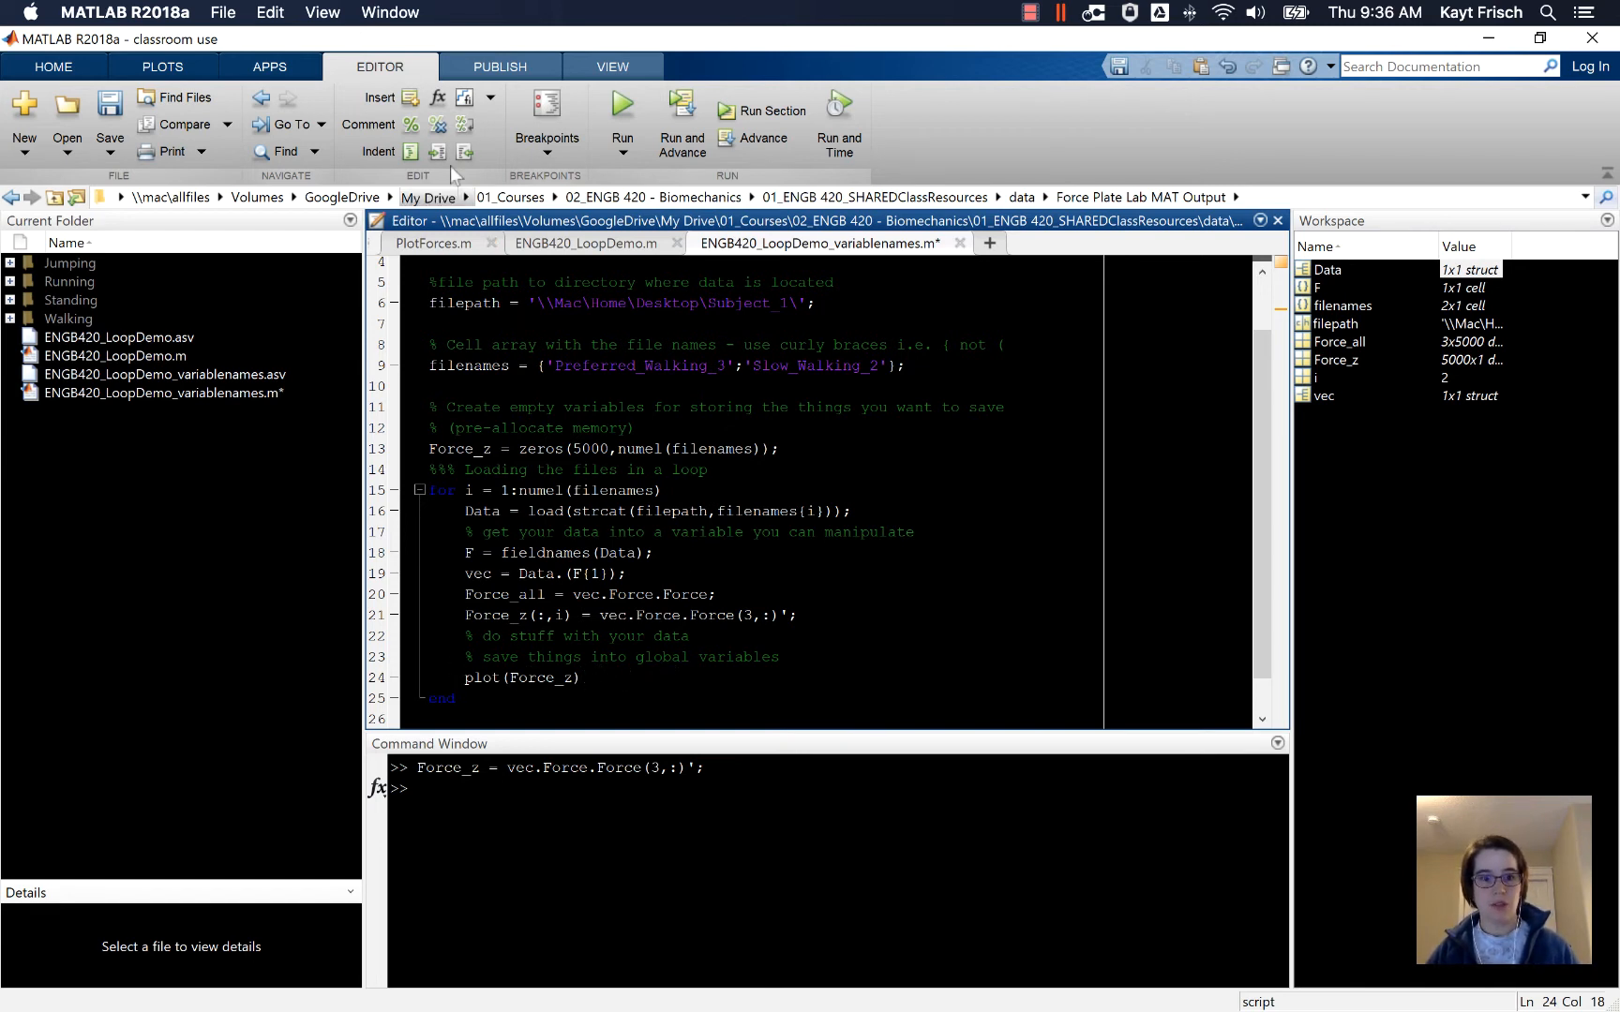
pyautogui.click(411, 124)
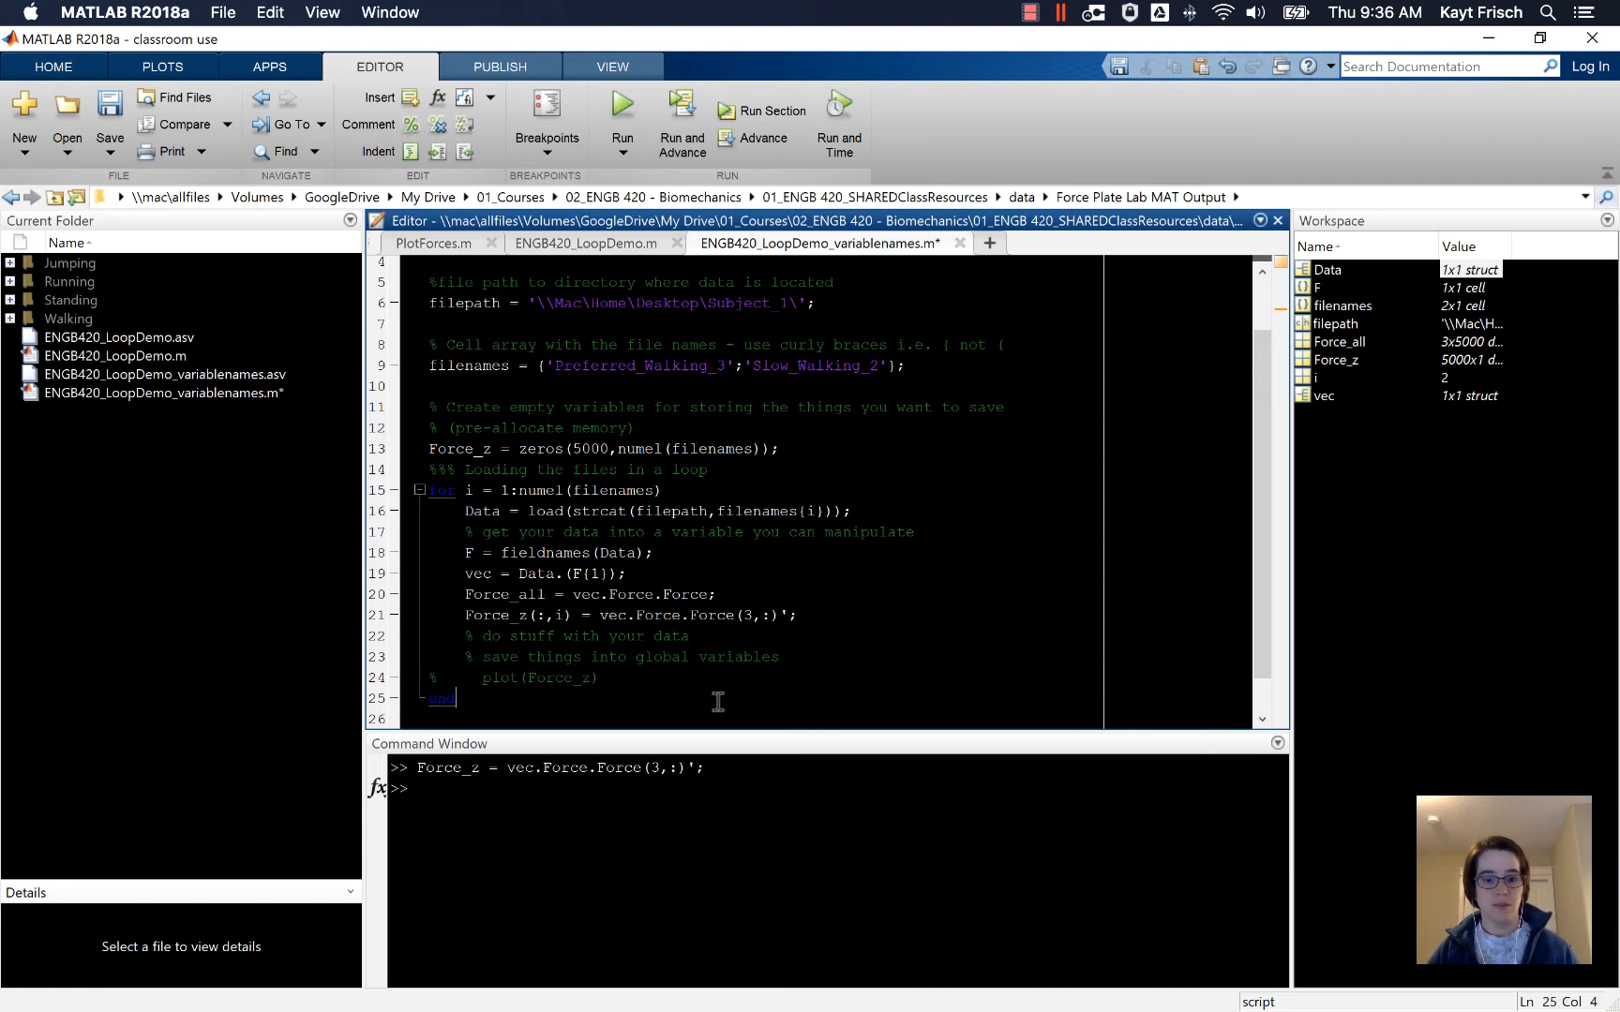
pyautogui.moveTo(713, 702); pyautogui.dragTo(484, 679)
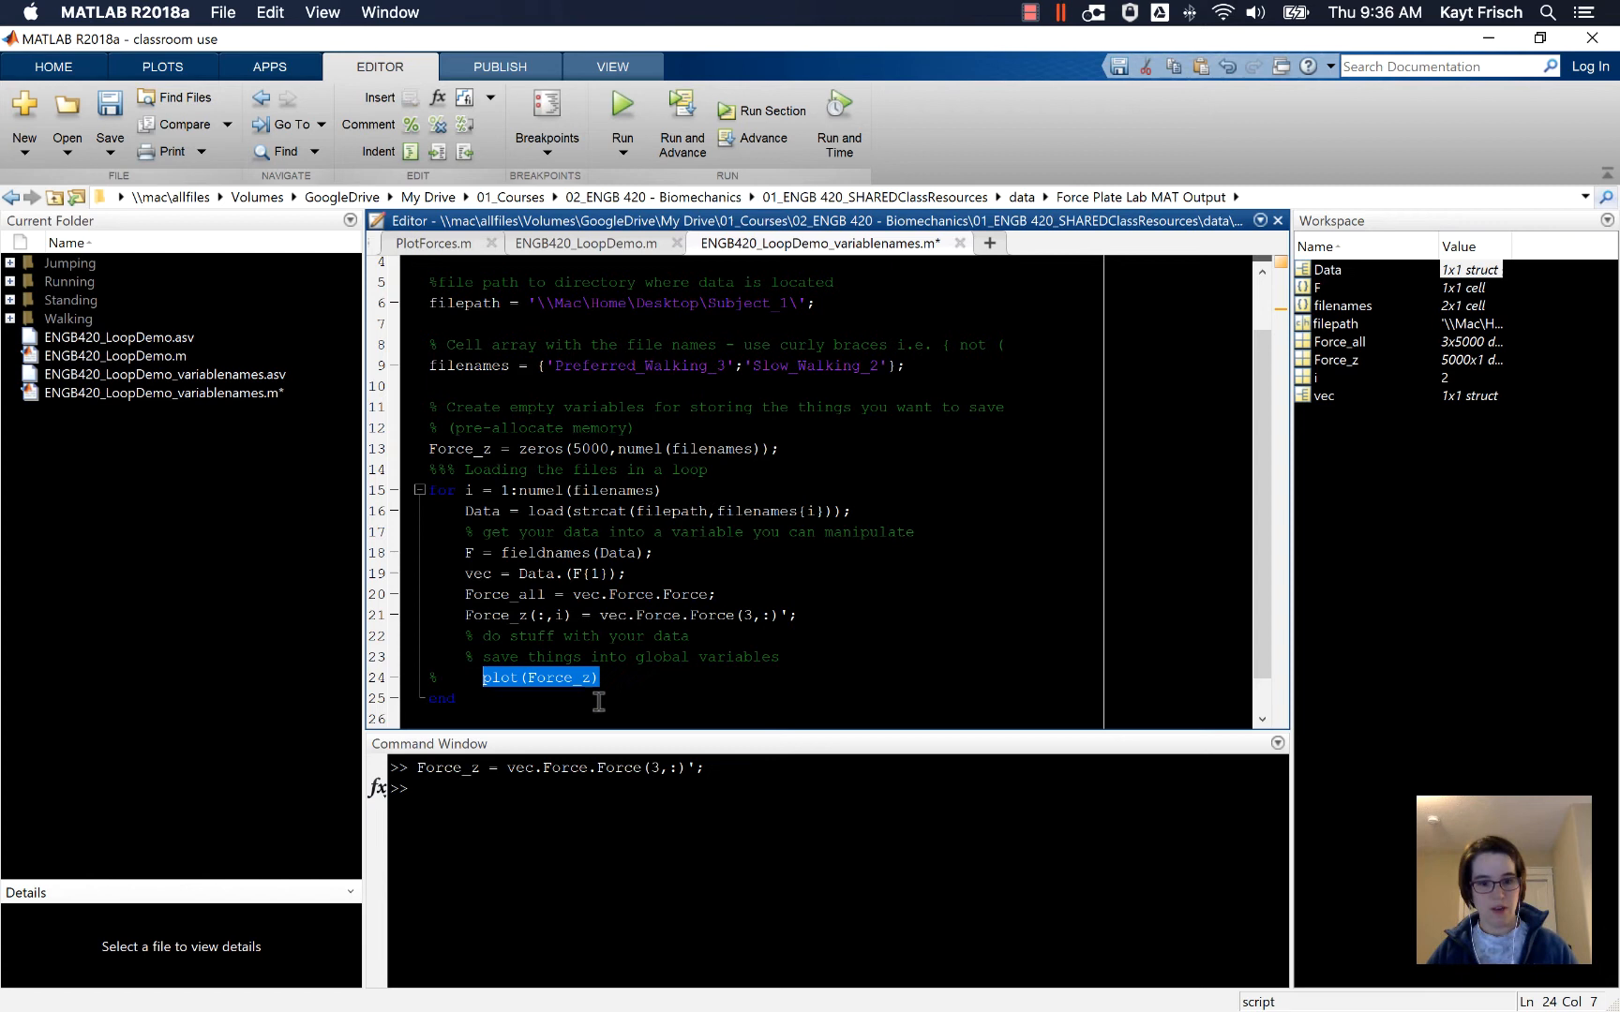
pyautogui.scroll(-2, 500, 680)
# Paste plot(Force_z) on a new line after the loop's end
pyautogui.click(669, 670)
pyautogui.press('Return')
pyautogui.hotkey('ctrl', 'v')
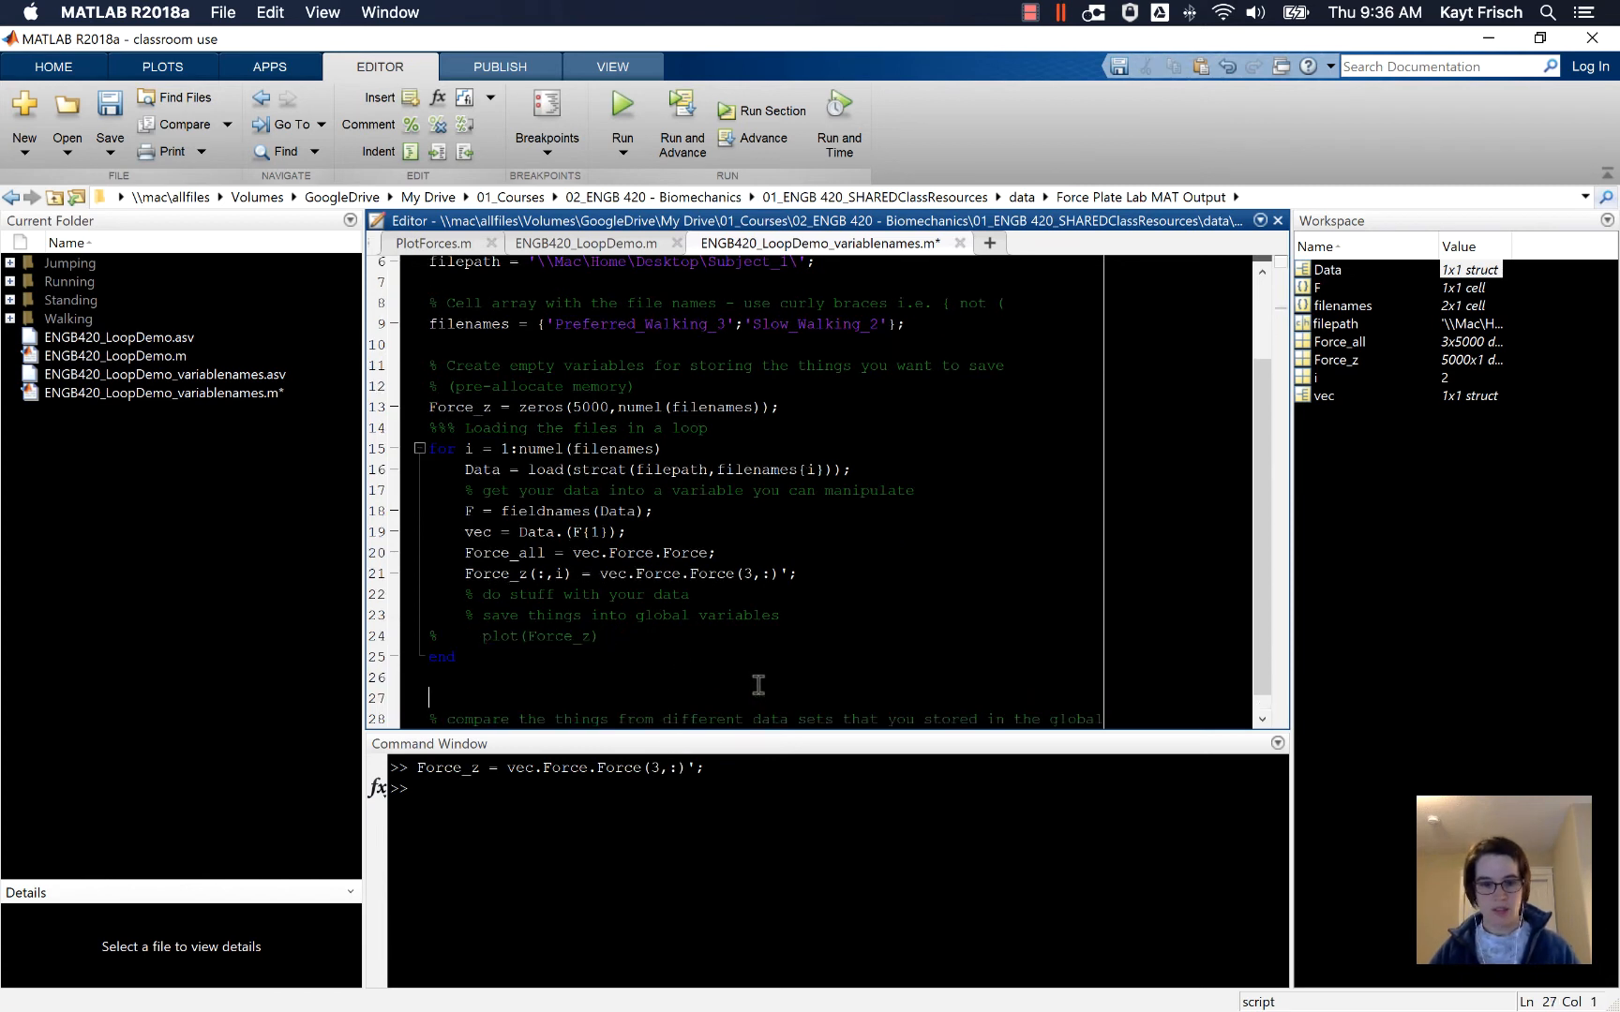
pyautogui.write('plot(Force_z)')
pyautogui.press('Return')
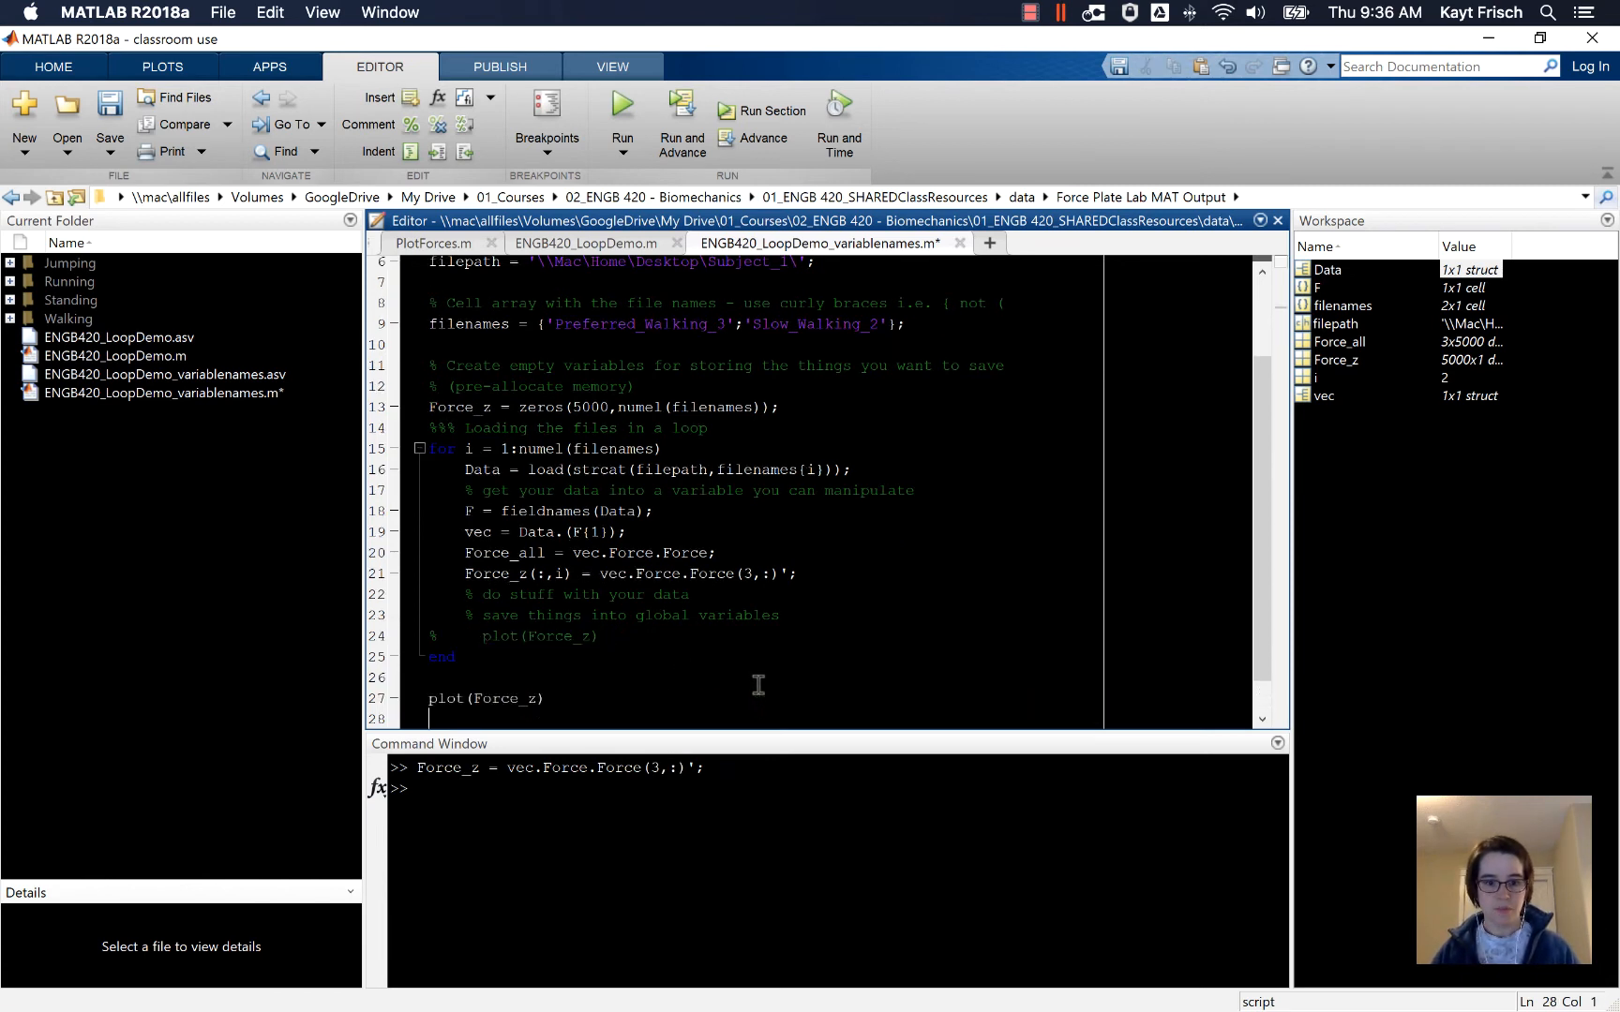
pyautogui.press('Left')
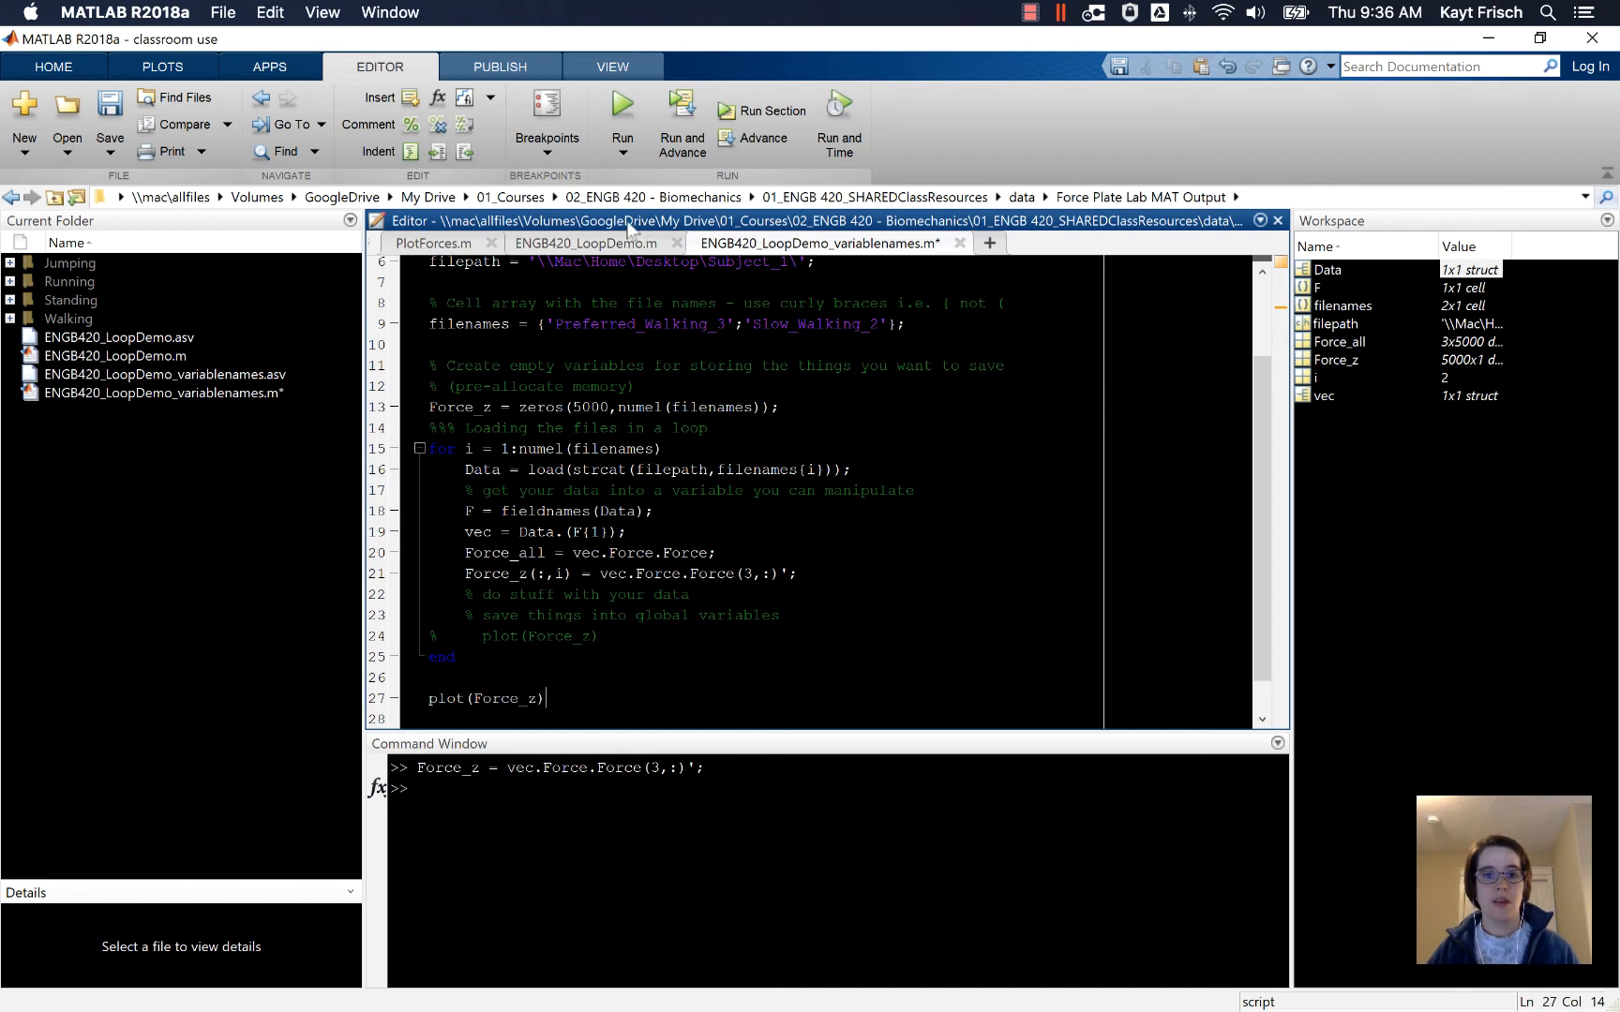
# Run the script, read the error, and replace zeros(5000,…) on line 13 with a cell(2,…) preallocation
pyautogui.click(621, 112)
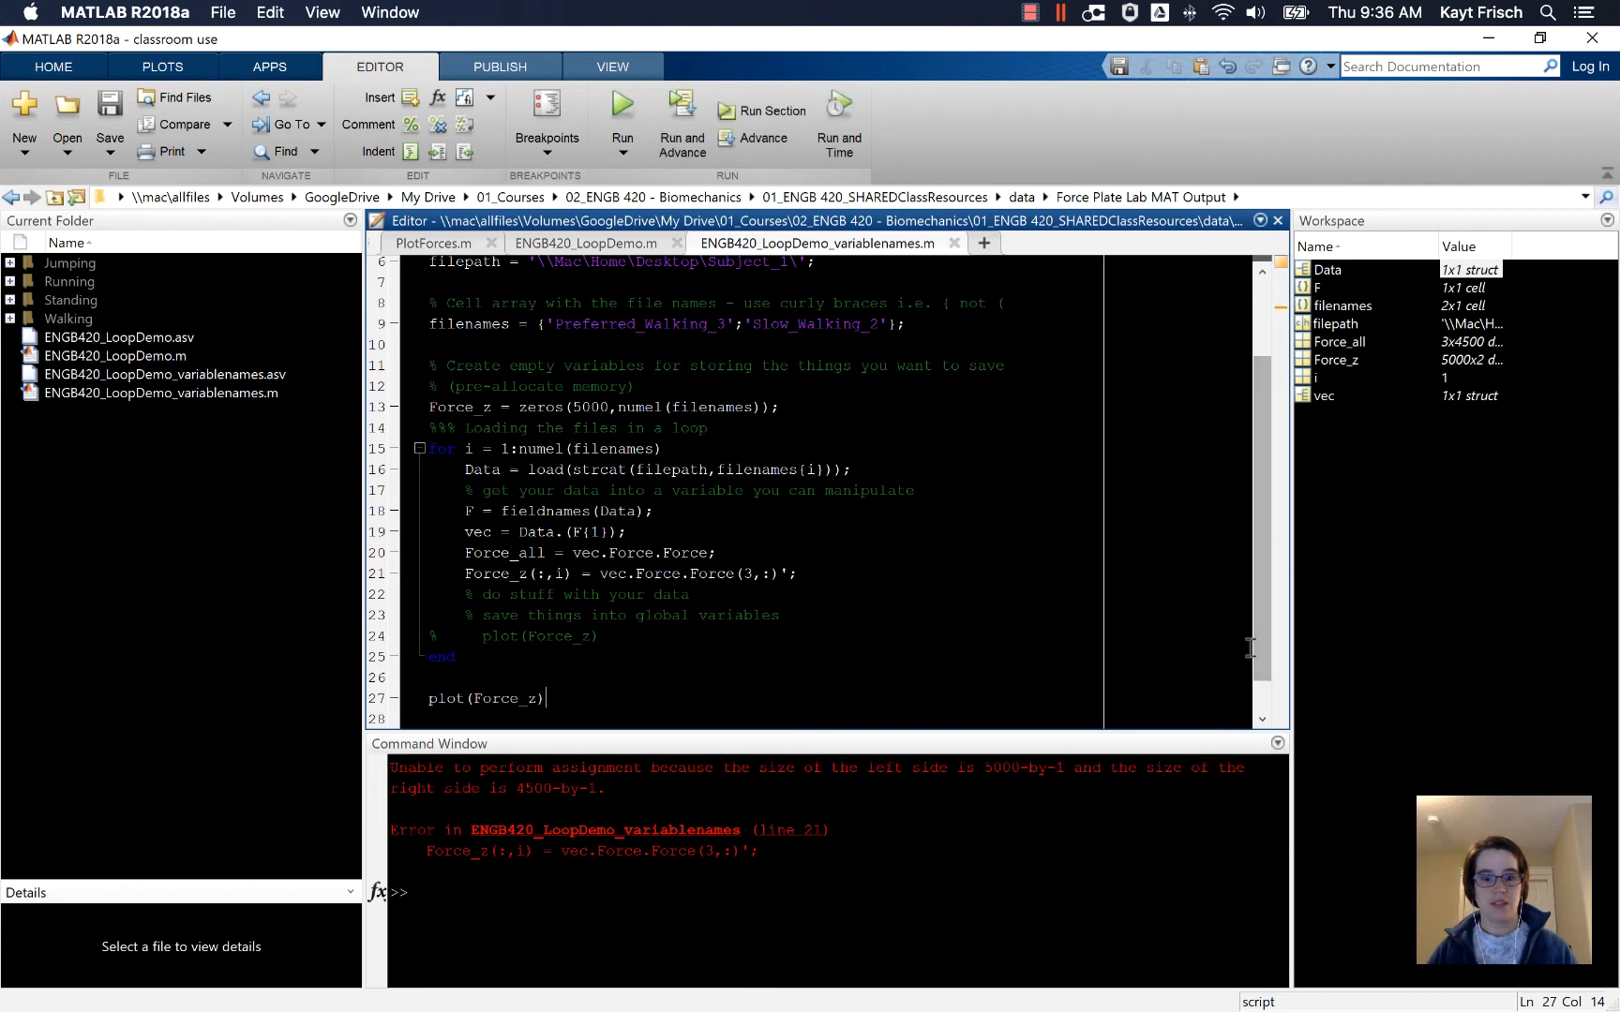
pyautogui.click(827, 894)
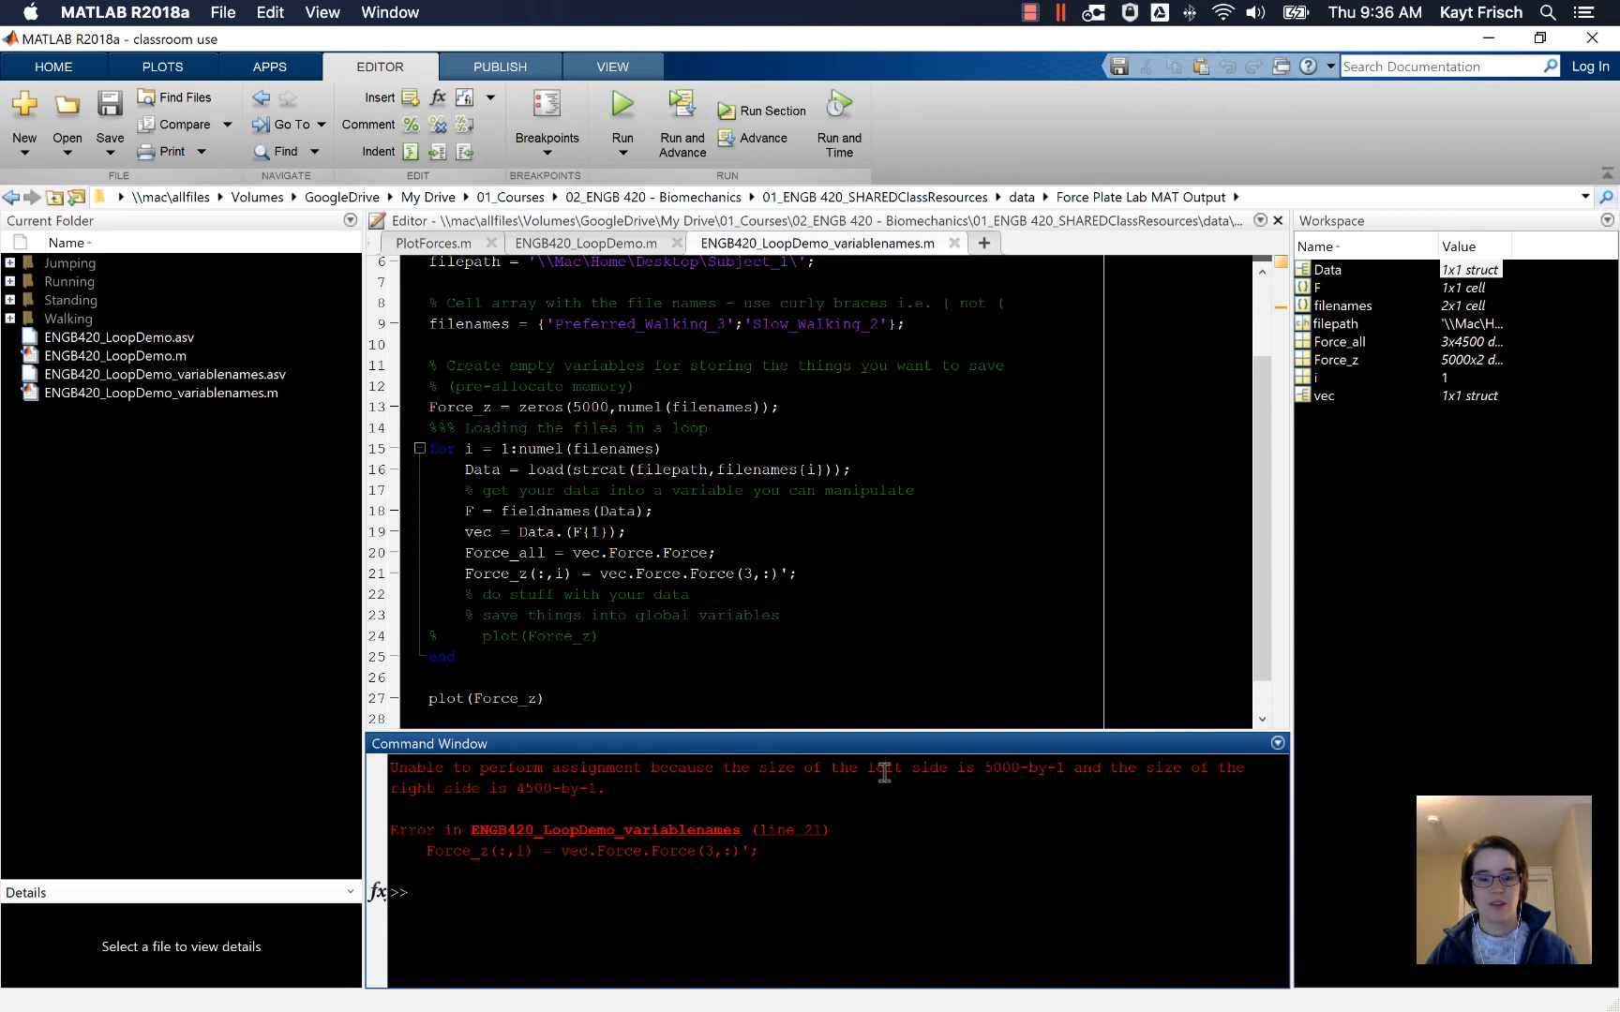
pyautogui.doubleClick(563, 407)
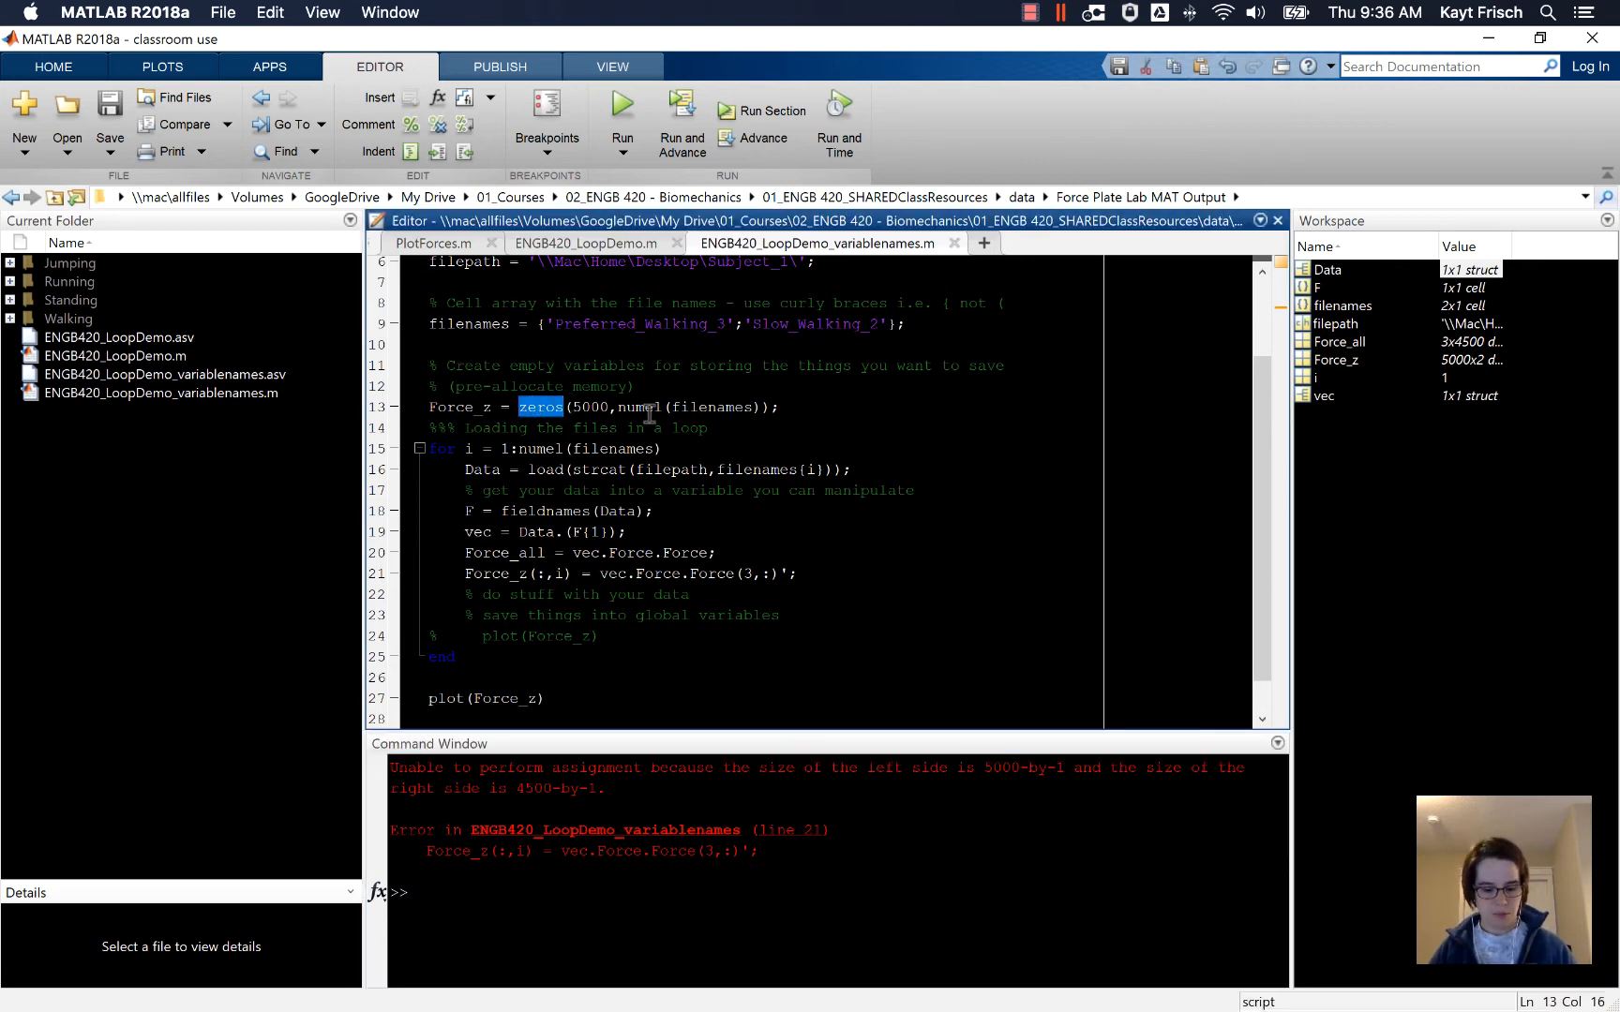
pyautogui.write('cel')
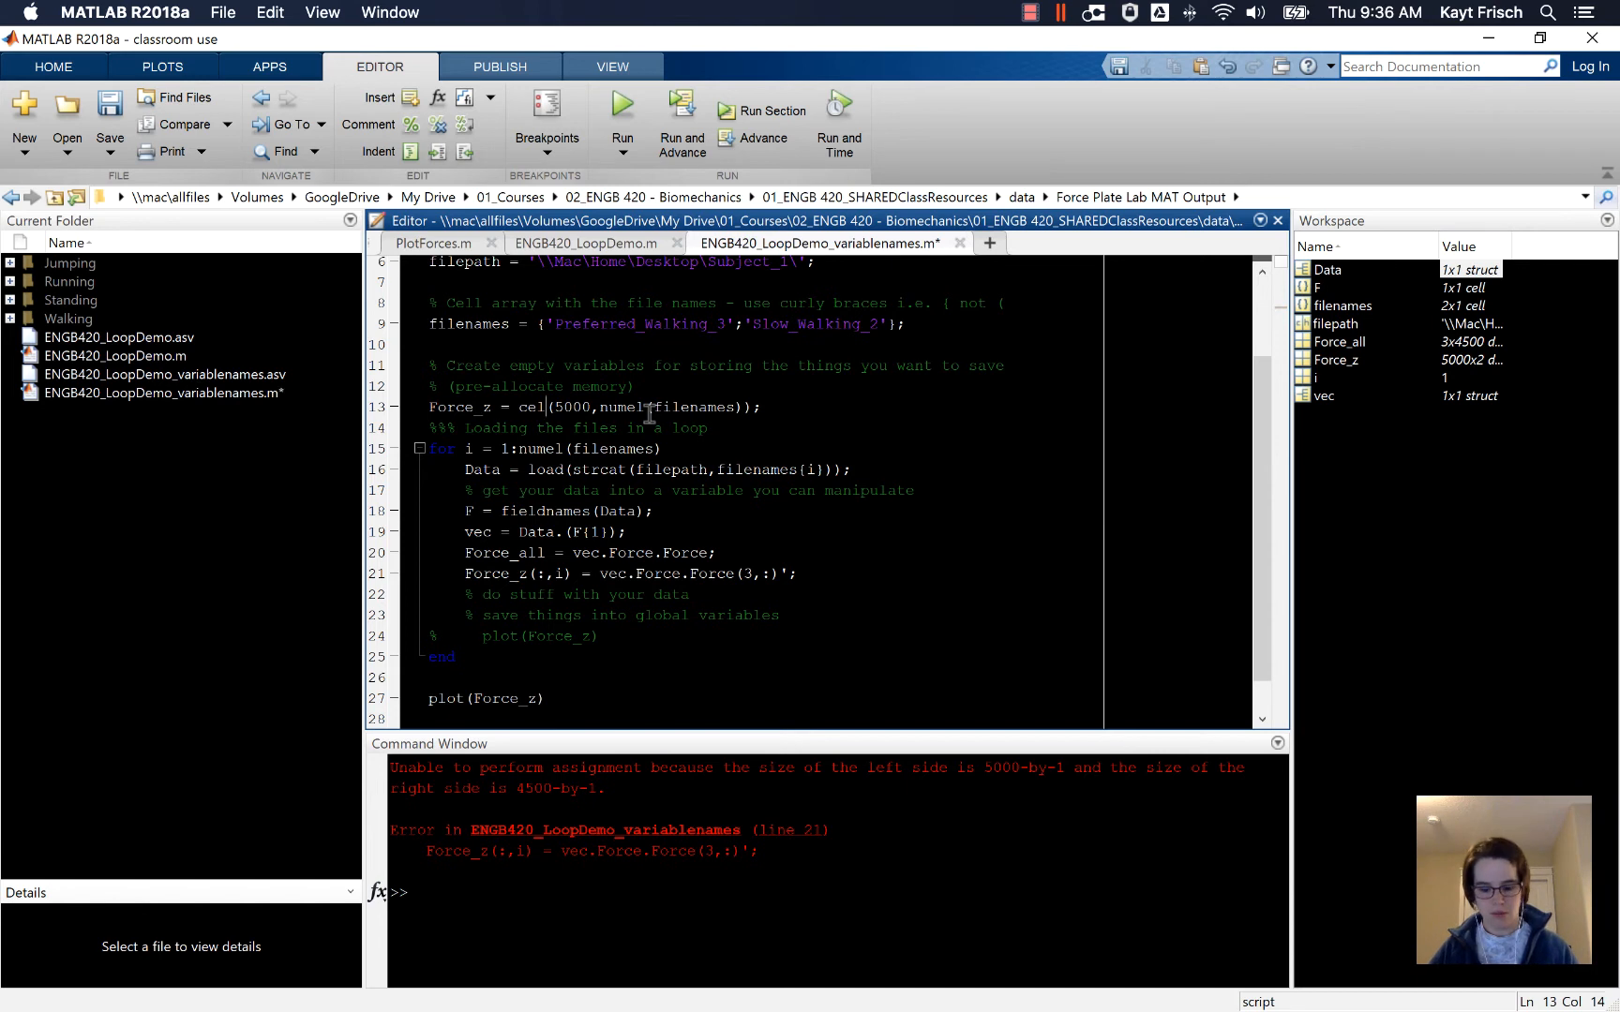
pyautogui.write('l')
pyautogui.hotkey('shift', 'Right')
pyautogui.hotkey('shift', 'Right')
pyautogui.hotkey('shift', 'Right')
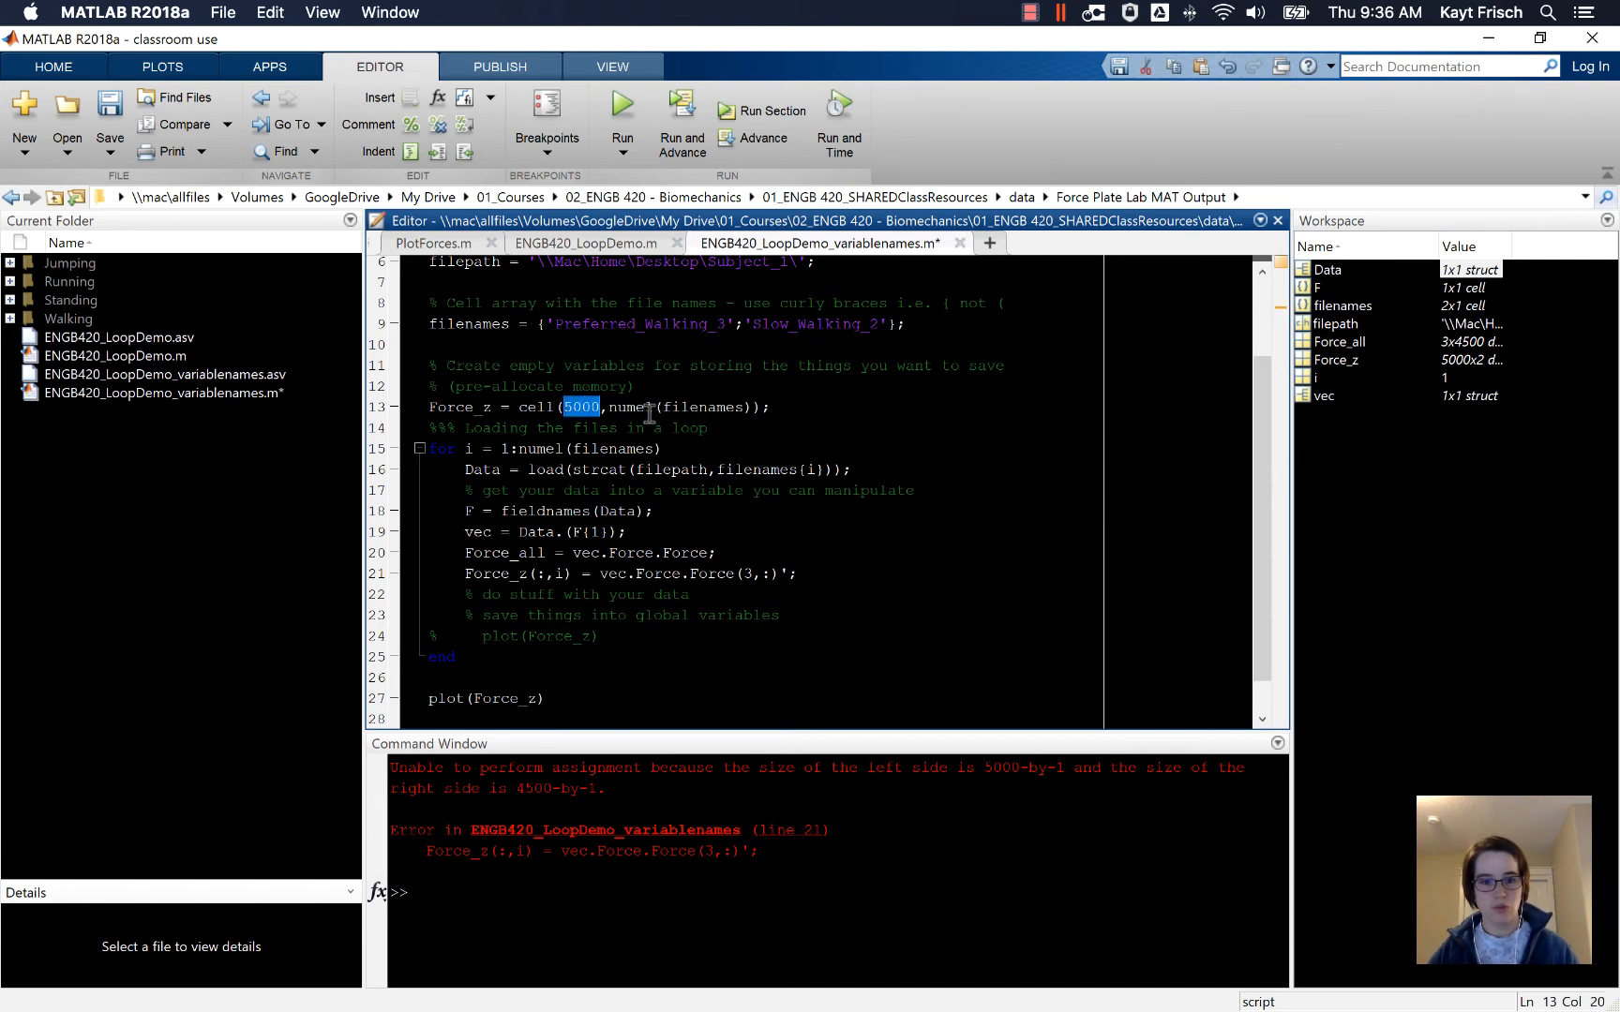
pyautogui.write('2')
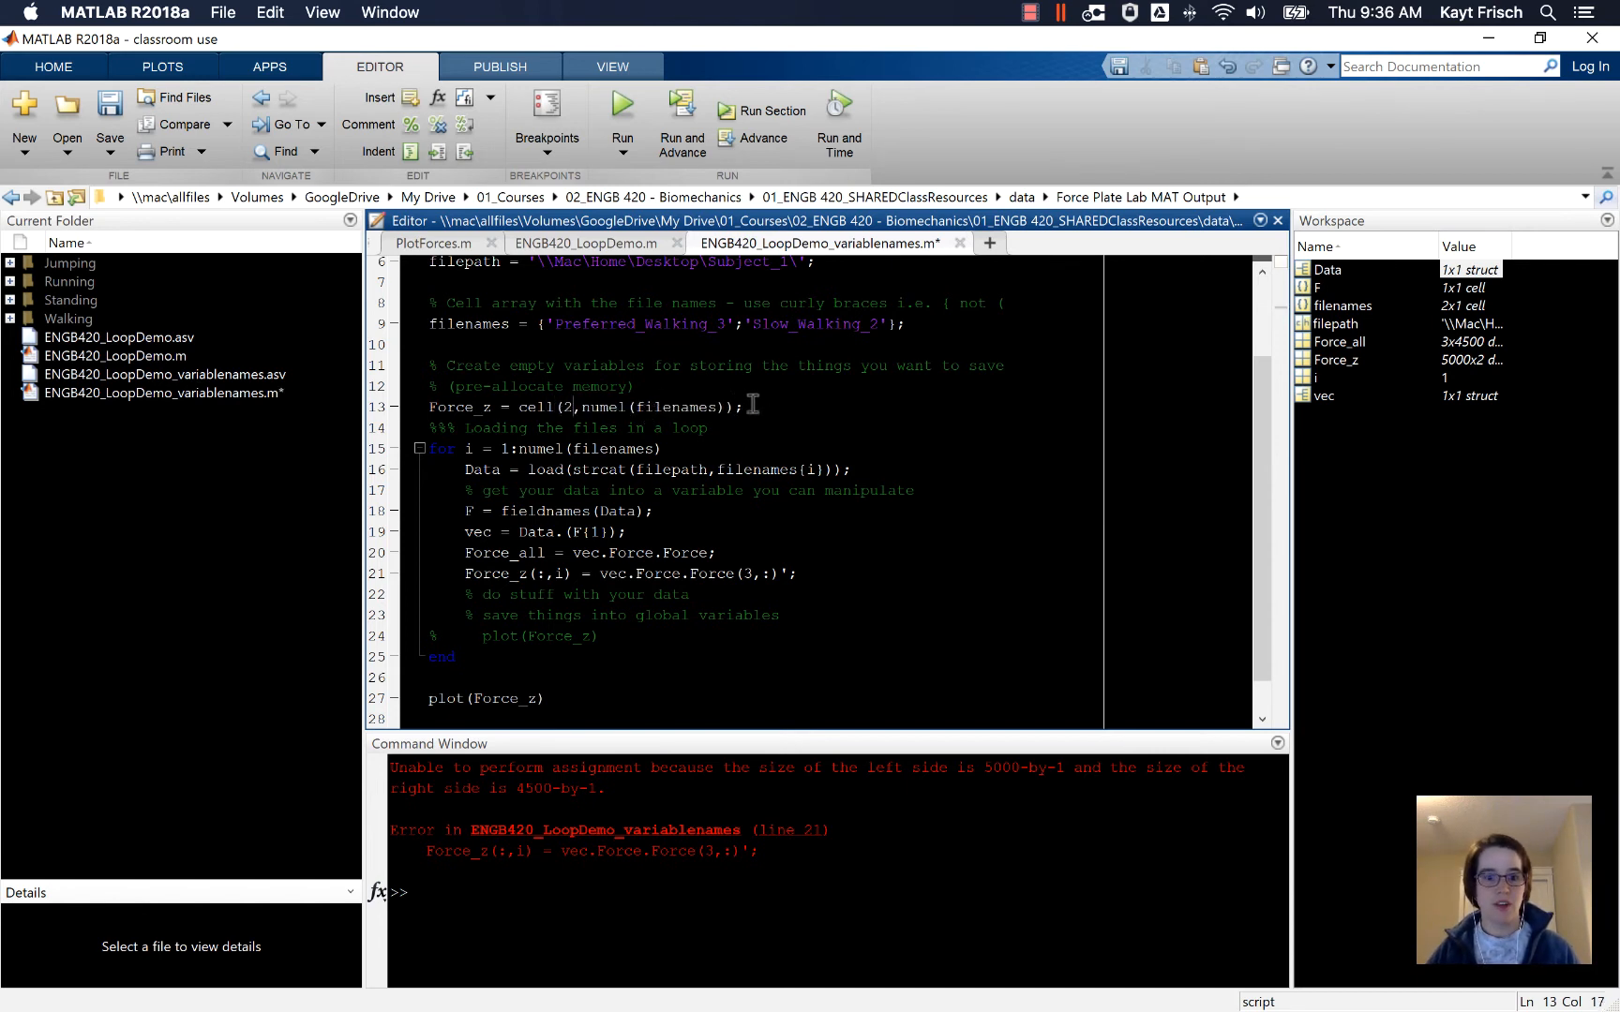
# Test the cell preallocation line in the Command Window, then drop the '2,' so it reads cell(numel(filenames))
pyautogui.click(751, 405)
pyautogui.moveTo(744, 407); pyautogui.dragTo(429, 406)
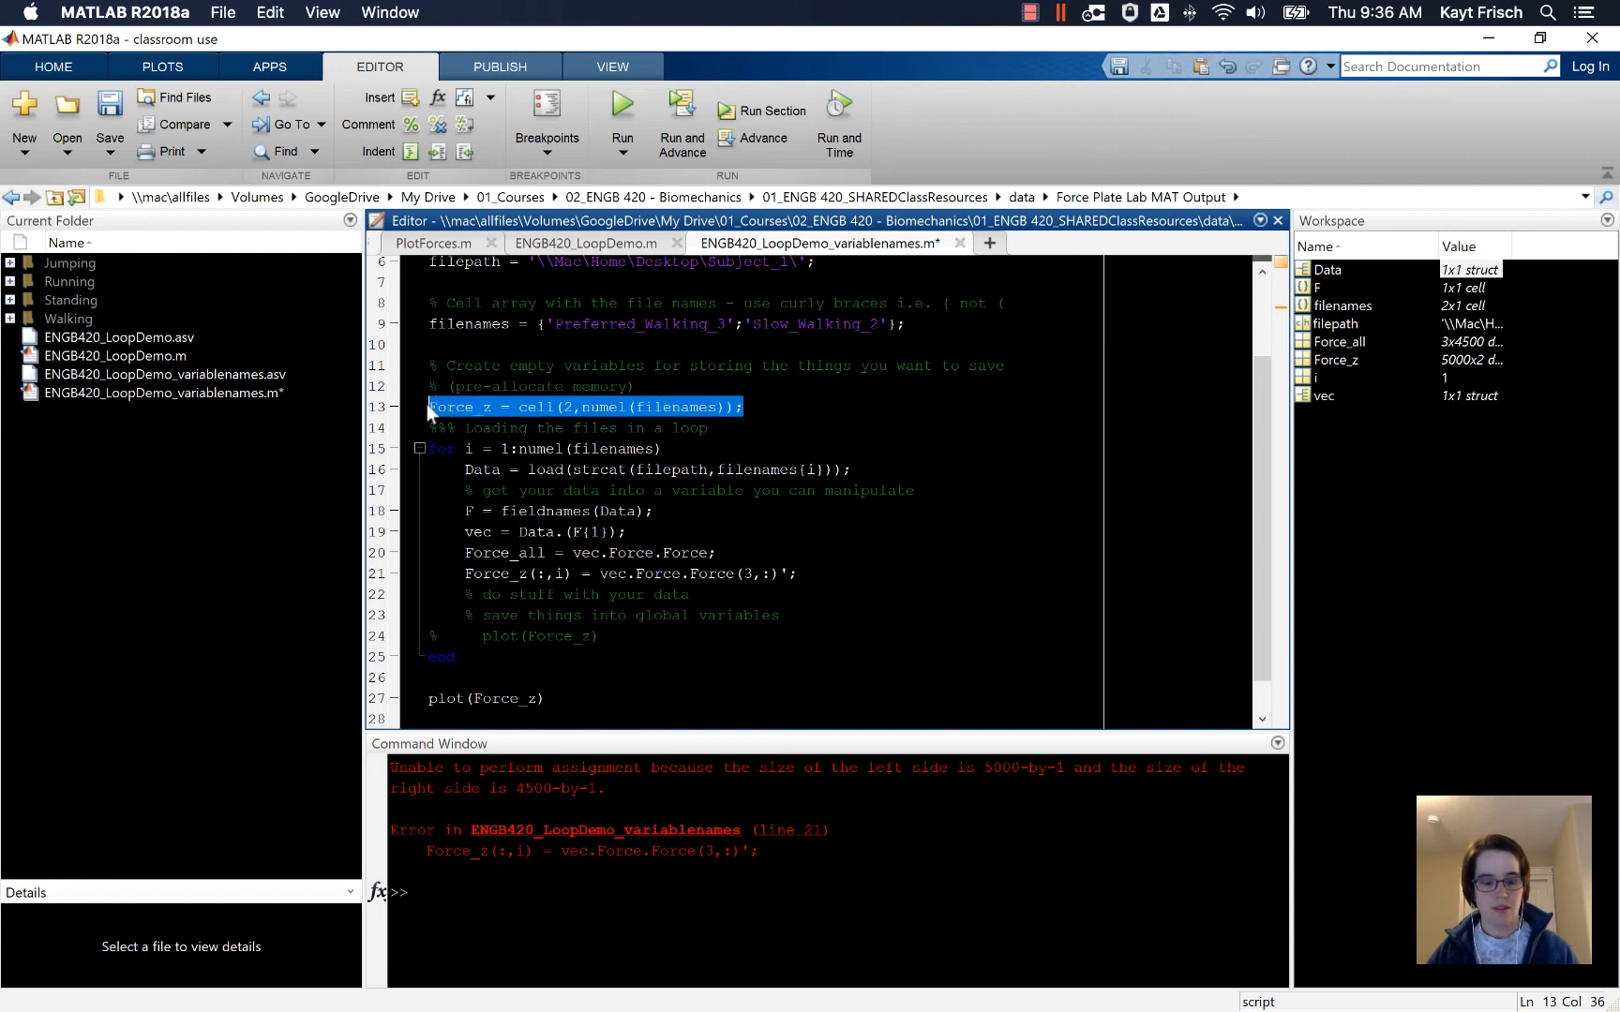
pyautogui.press('super+c')
pyautogui.click(535, 883)
pyautogui.press('super+v')
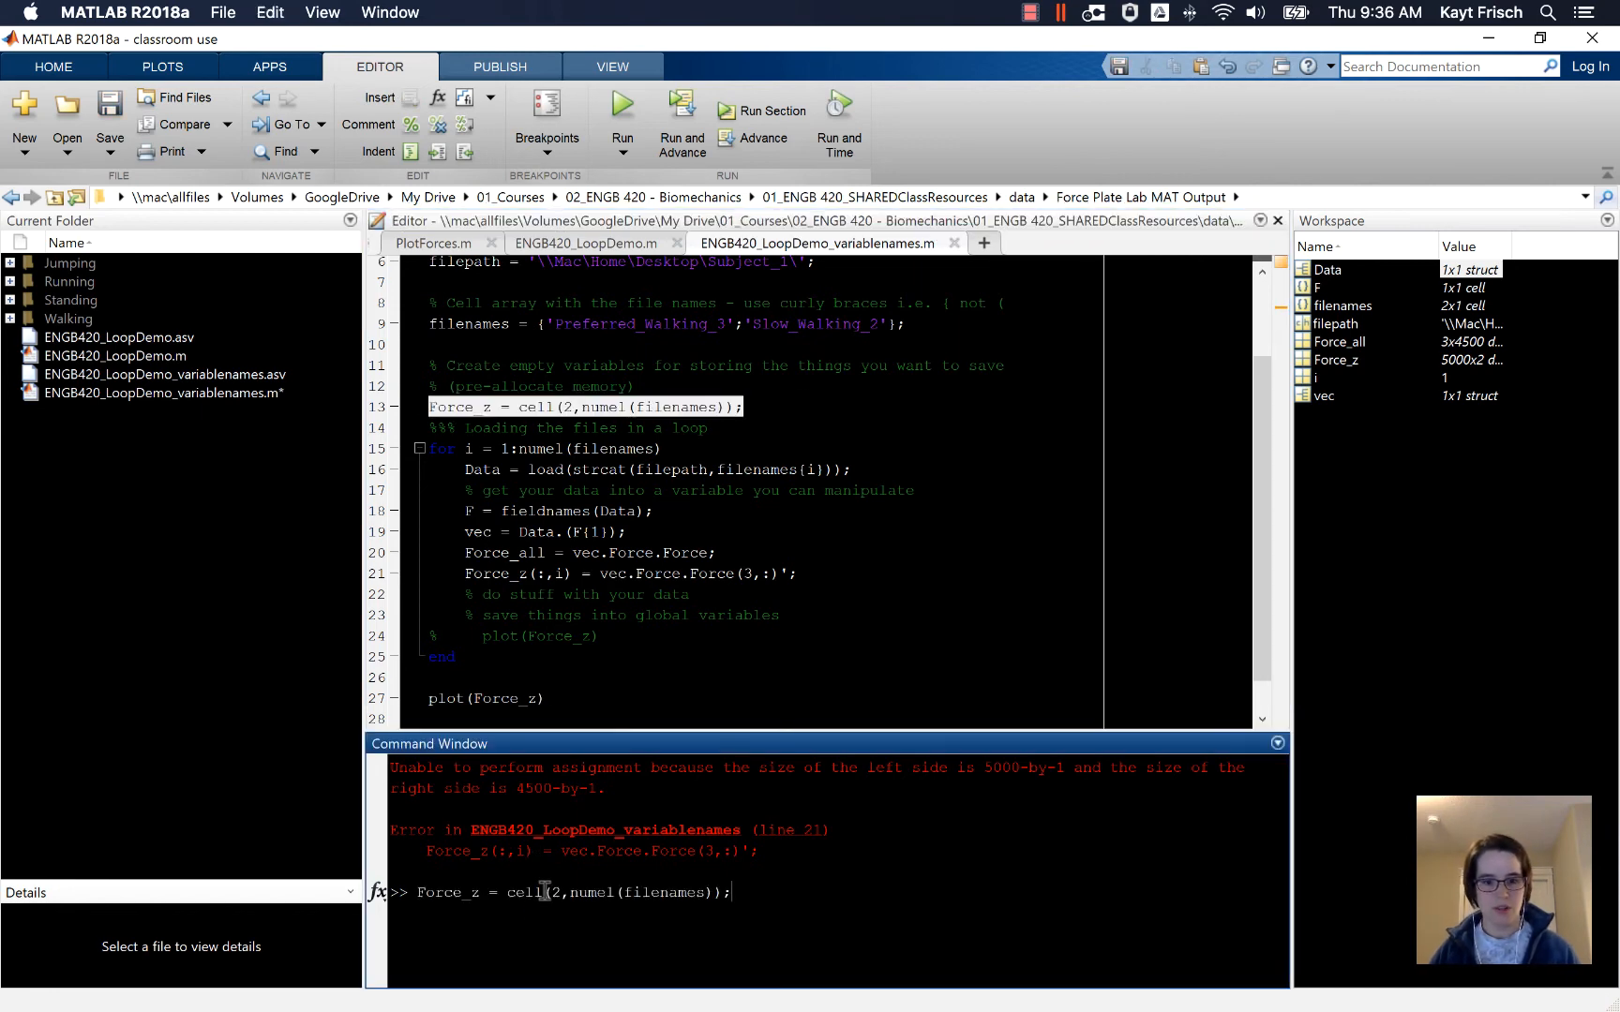
pyautogui.press('Return')
pyautogui.click(562, 406)
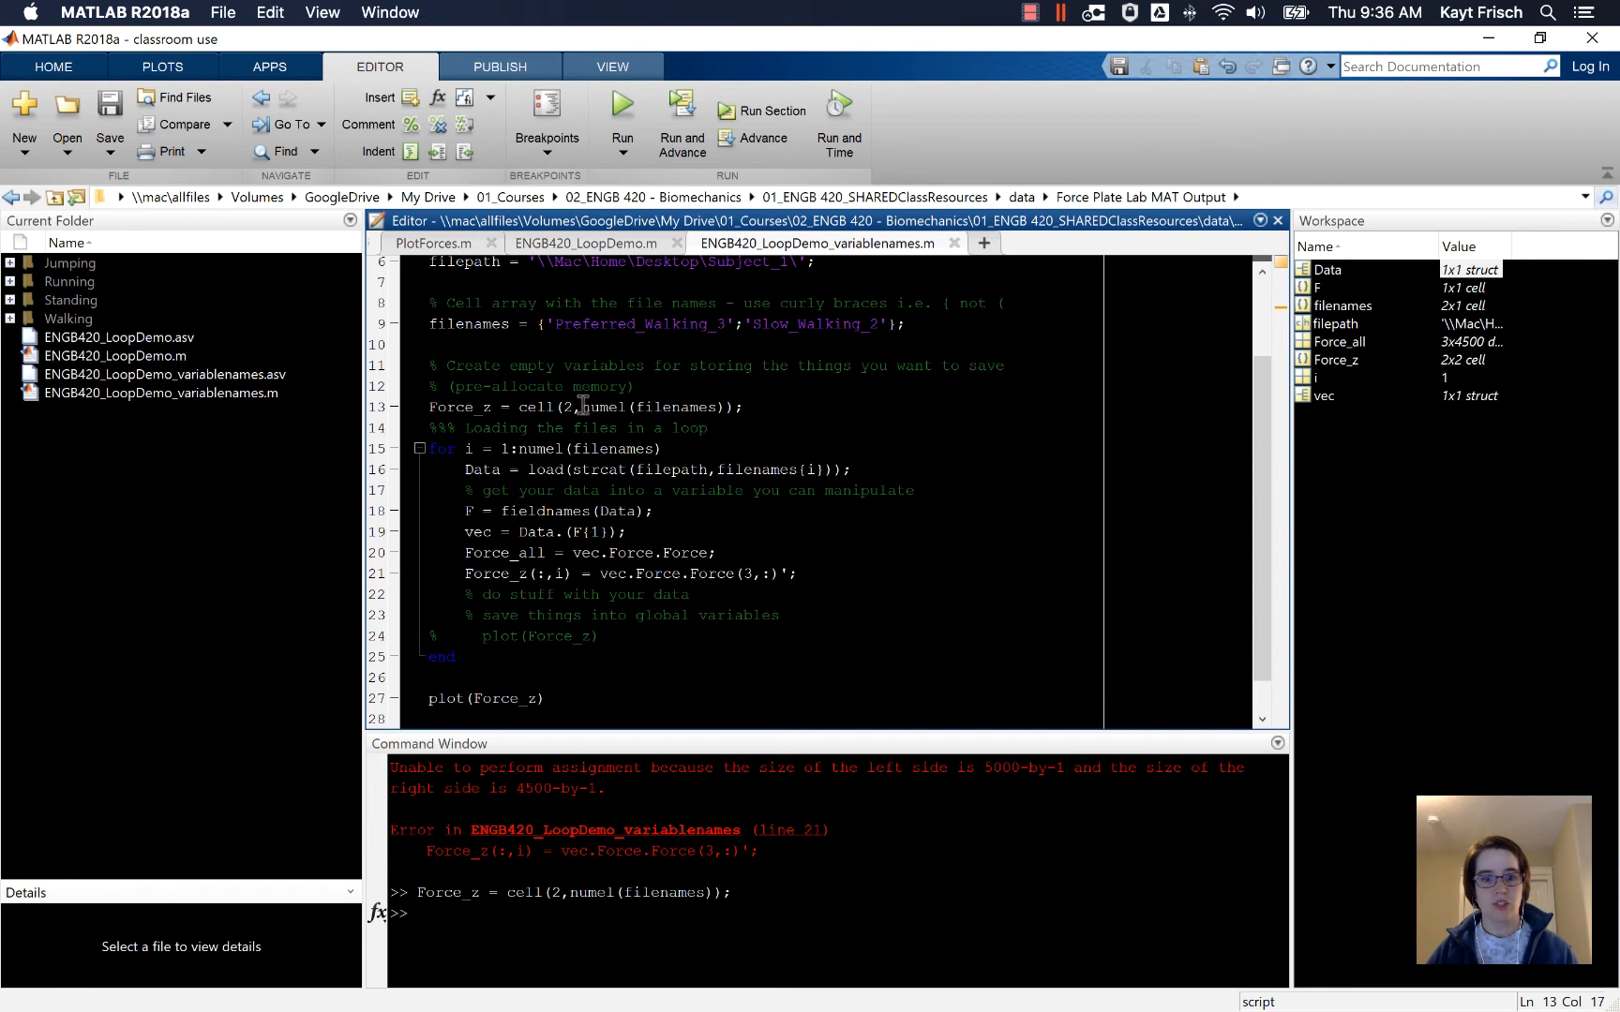
pyautogui.press('BackSpace')
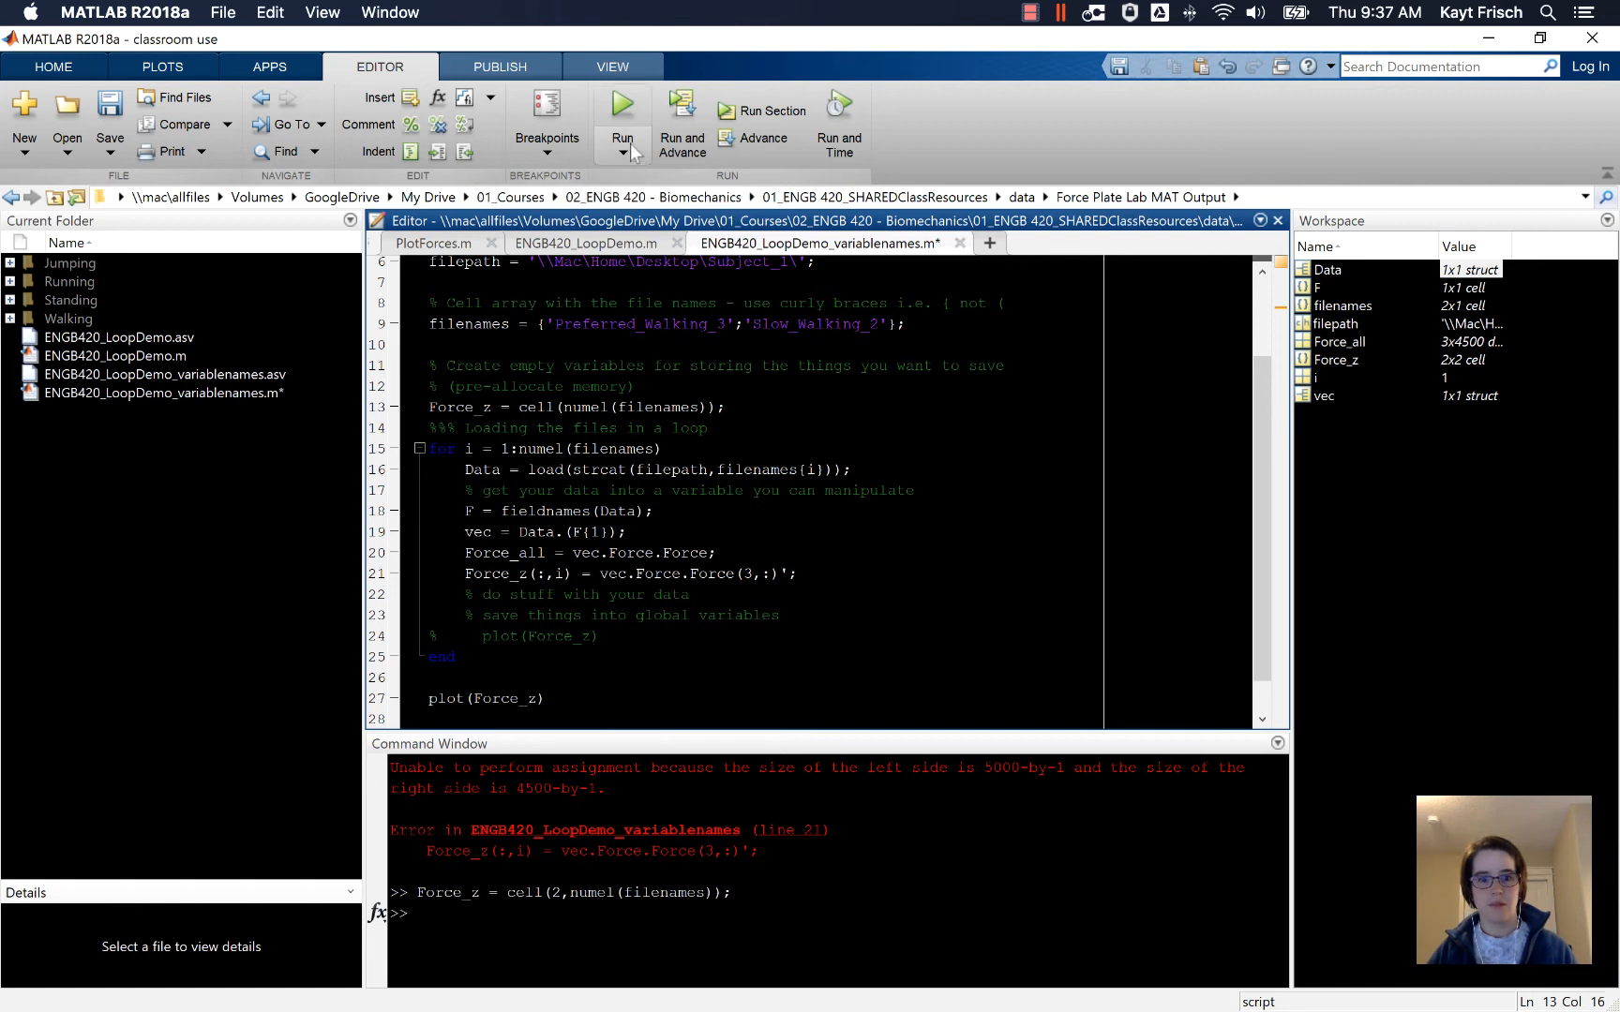
# Run the script, read the new error, and change line 13 to cell(1,numel(filenames))
pyautogui.click(623, 110)
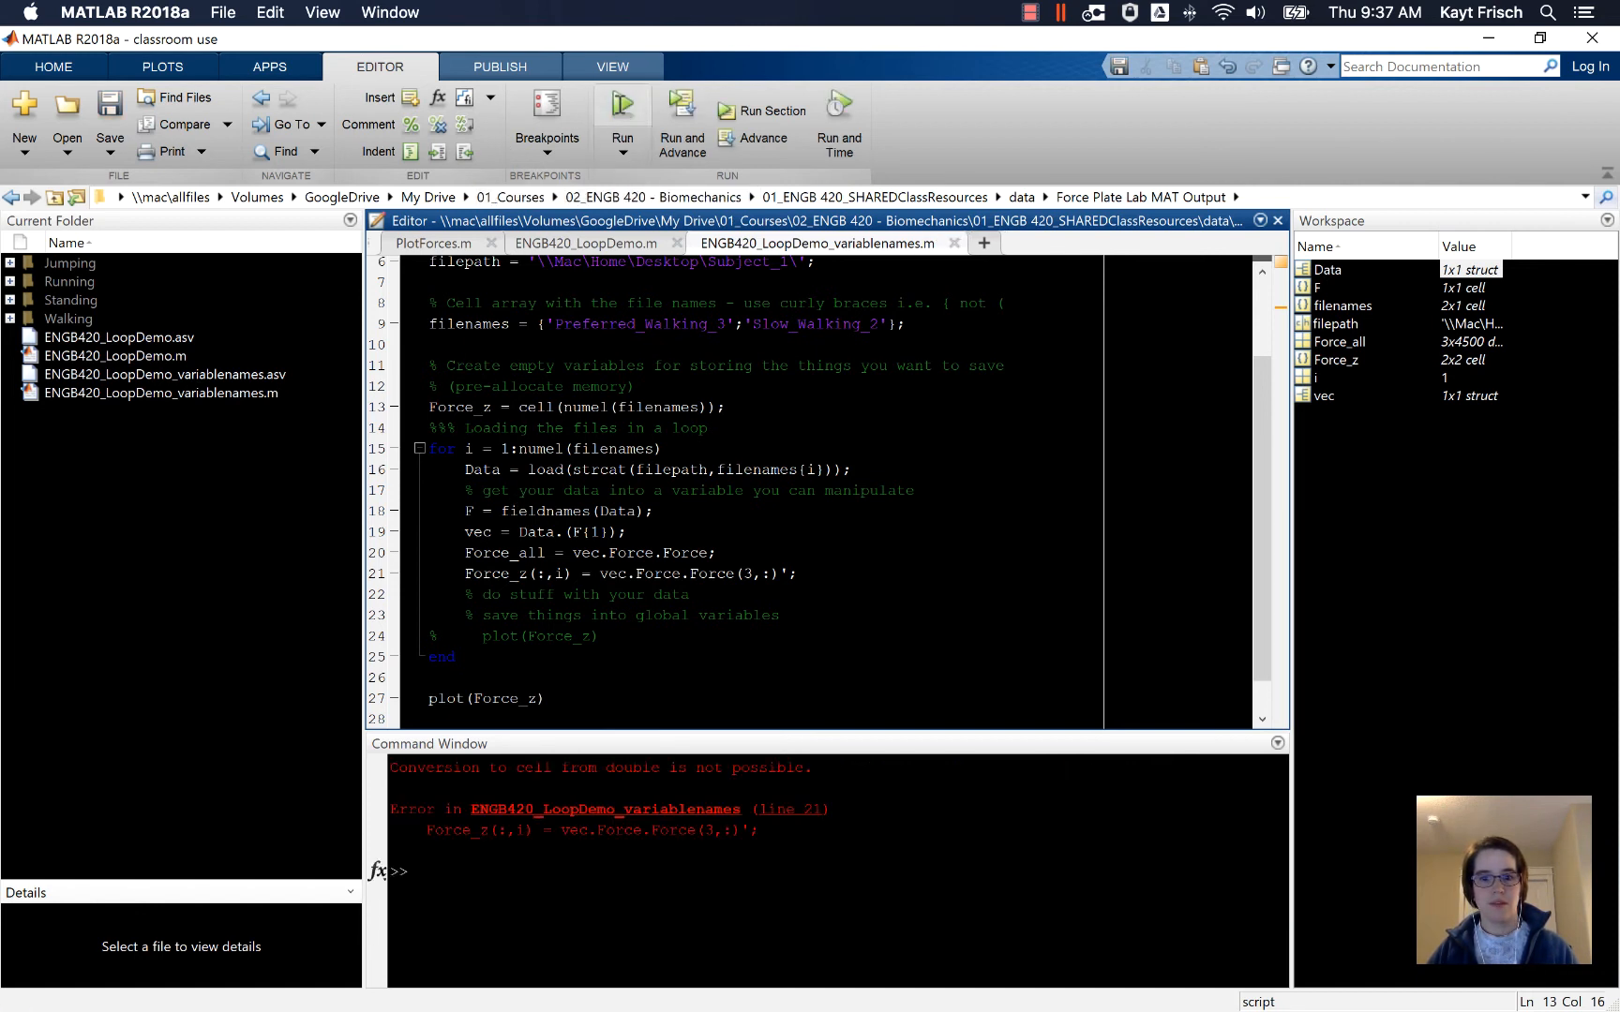
pyautogui.click(630, 869)
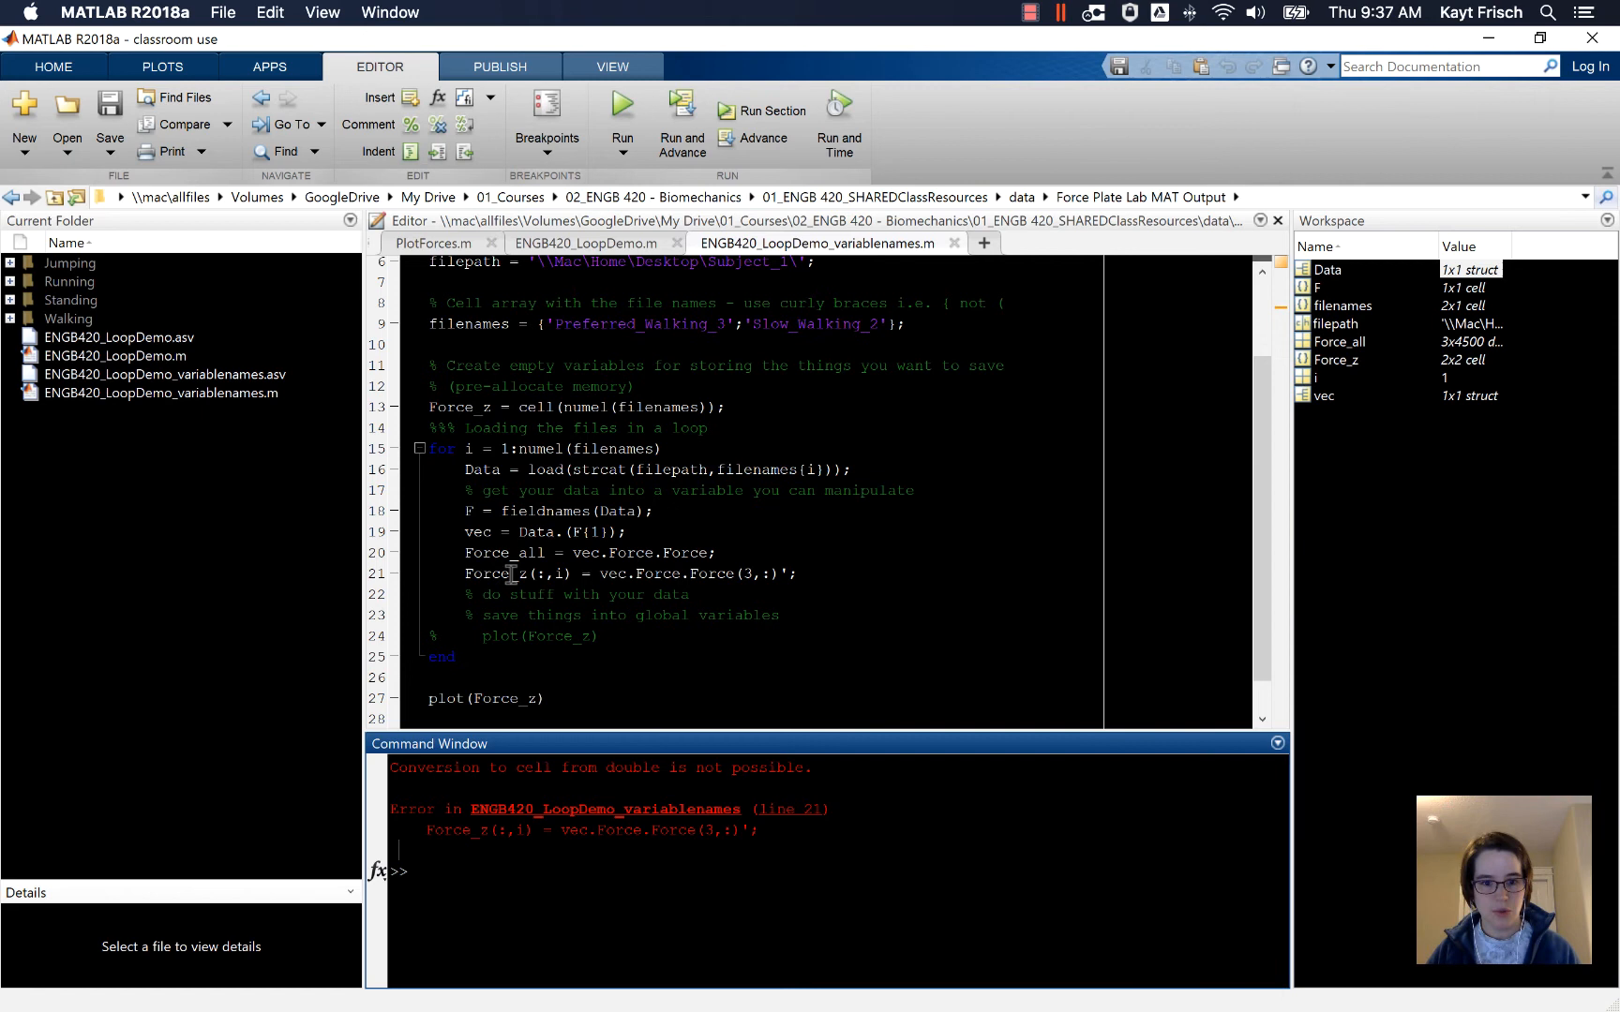
pyautogui.click(464, 554)
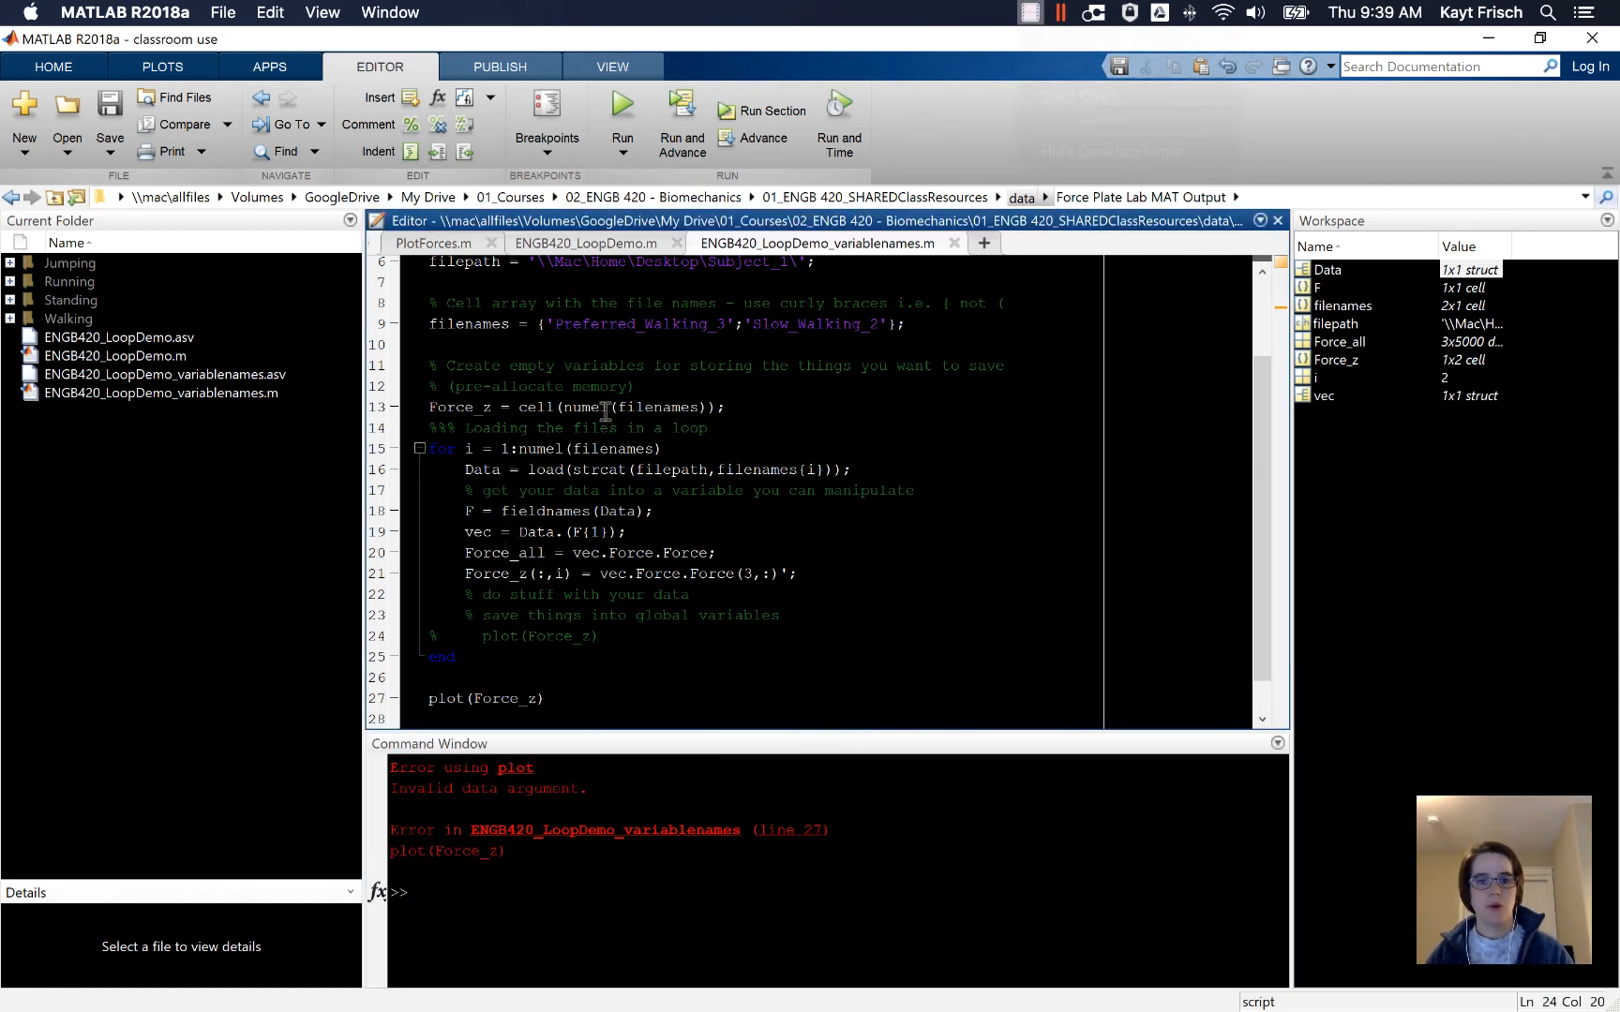
pyautogui.click(563, 407)
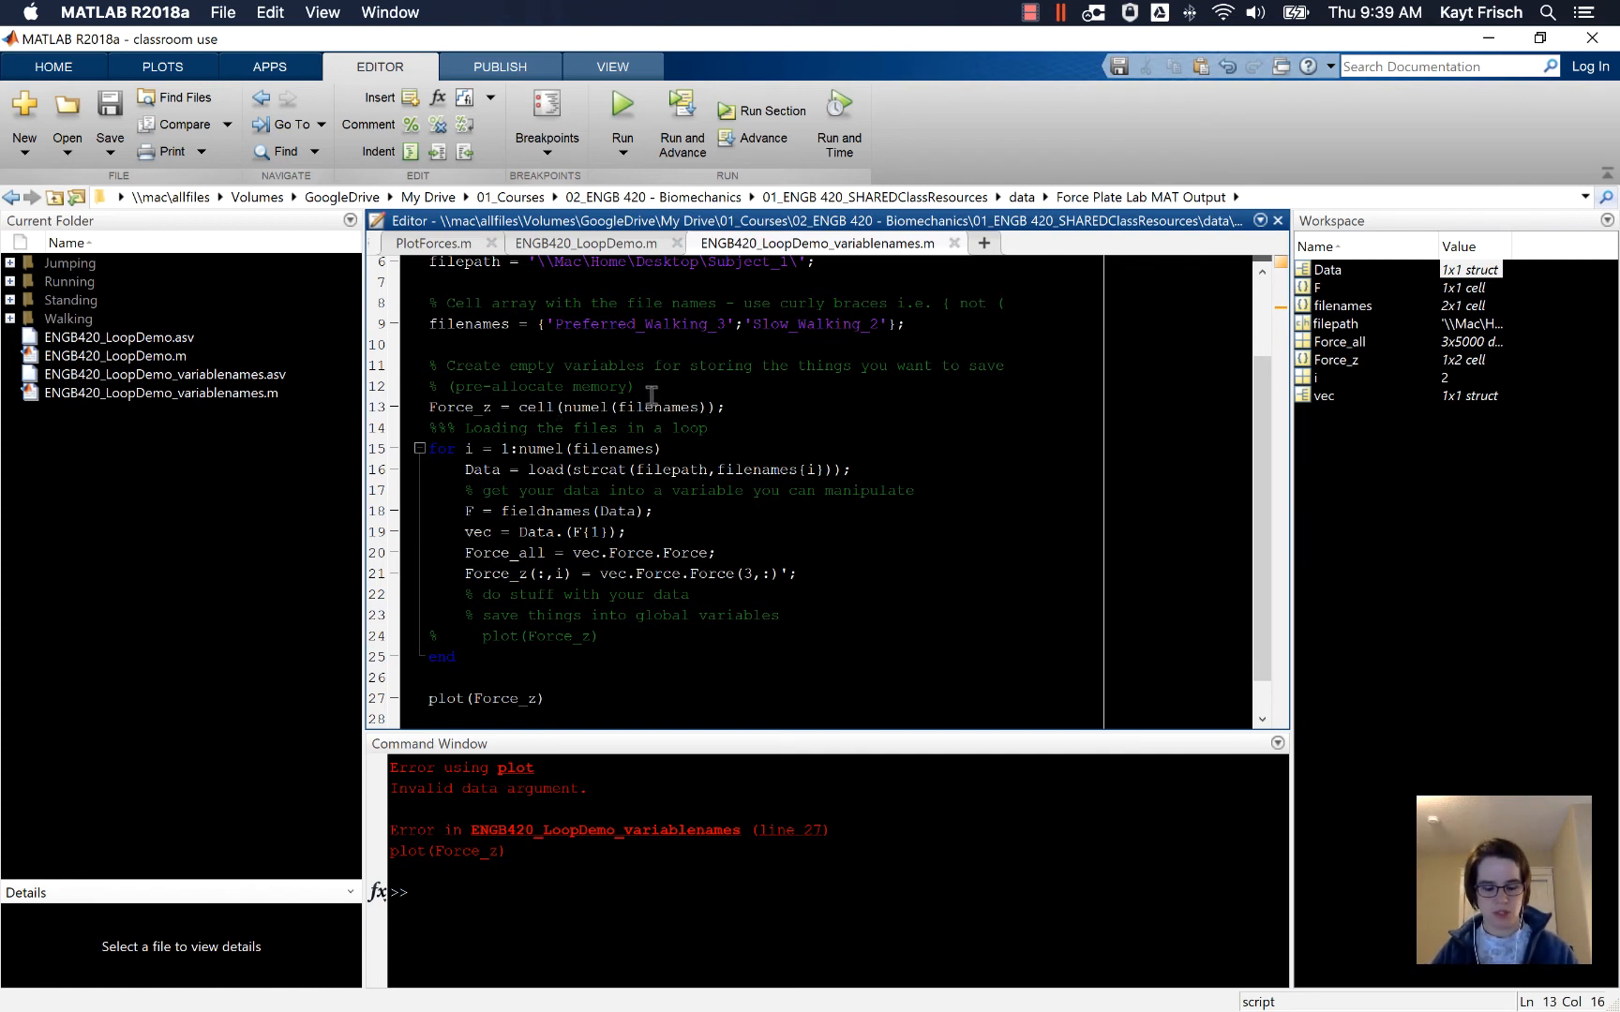
pyautogui.write('1')
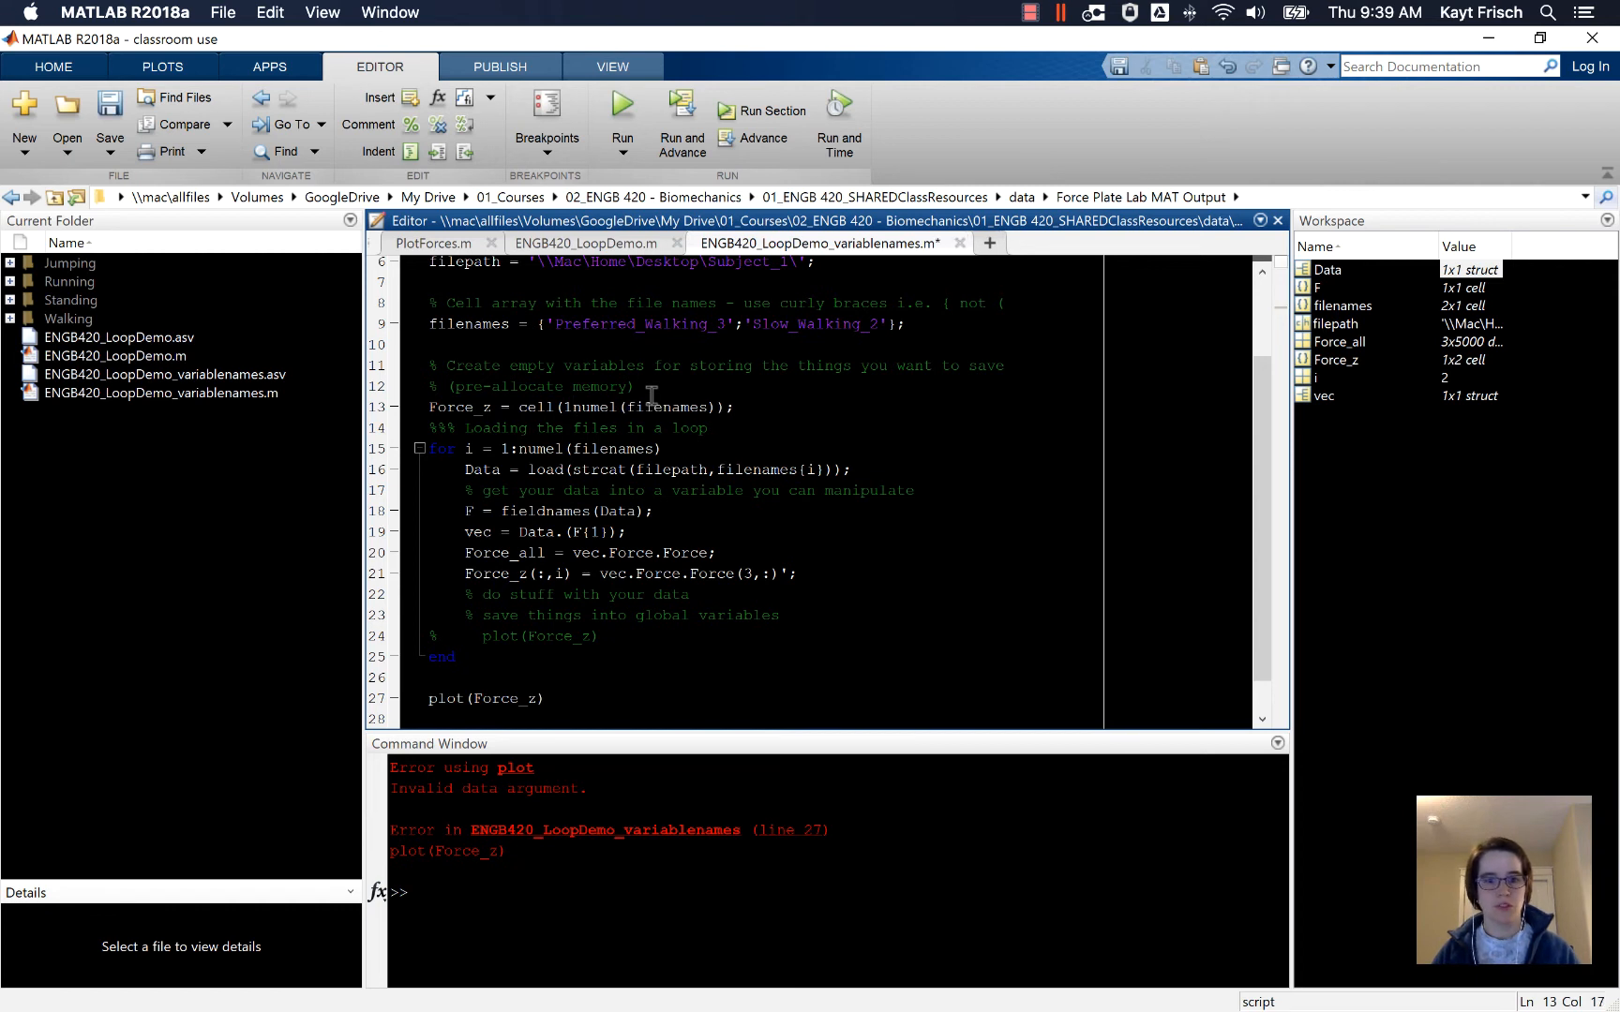
pyautogui.write(',')
pyautogui.click(564, 532)
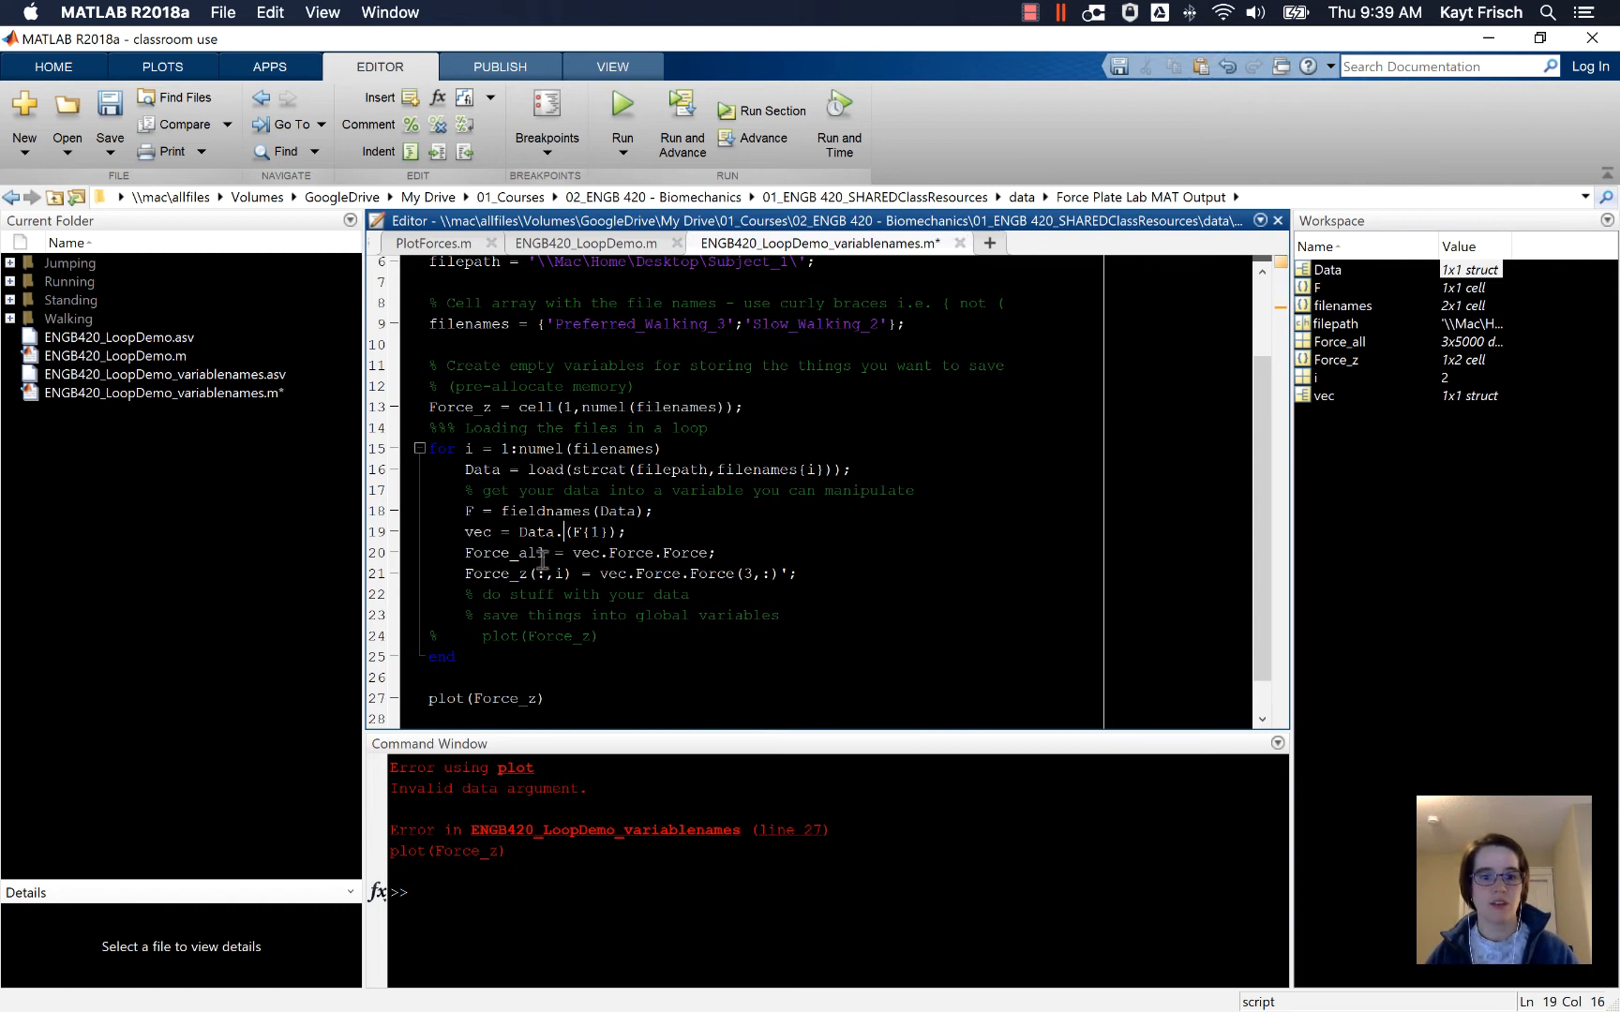
# Change line 21 to Force_z{1,i}, comment out the final plot line, and rerun the script
pyautogui.click(556, 574)
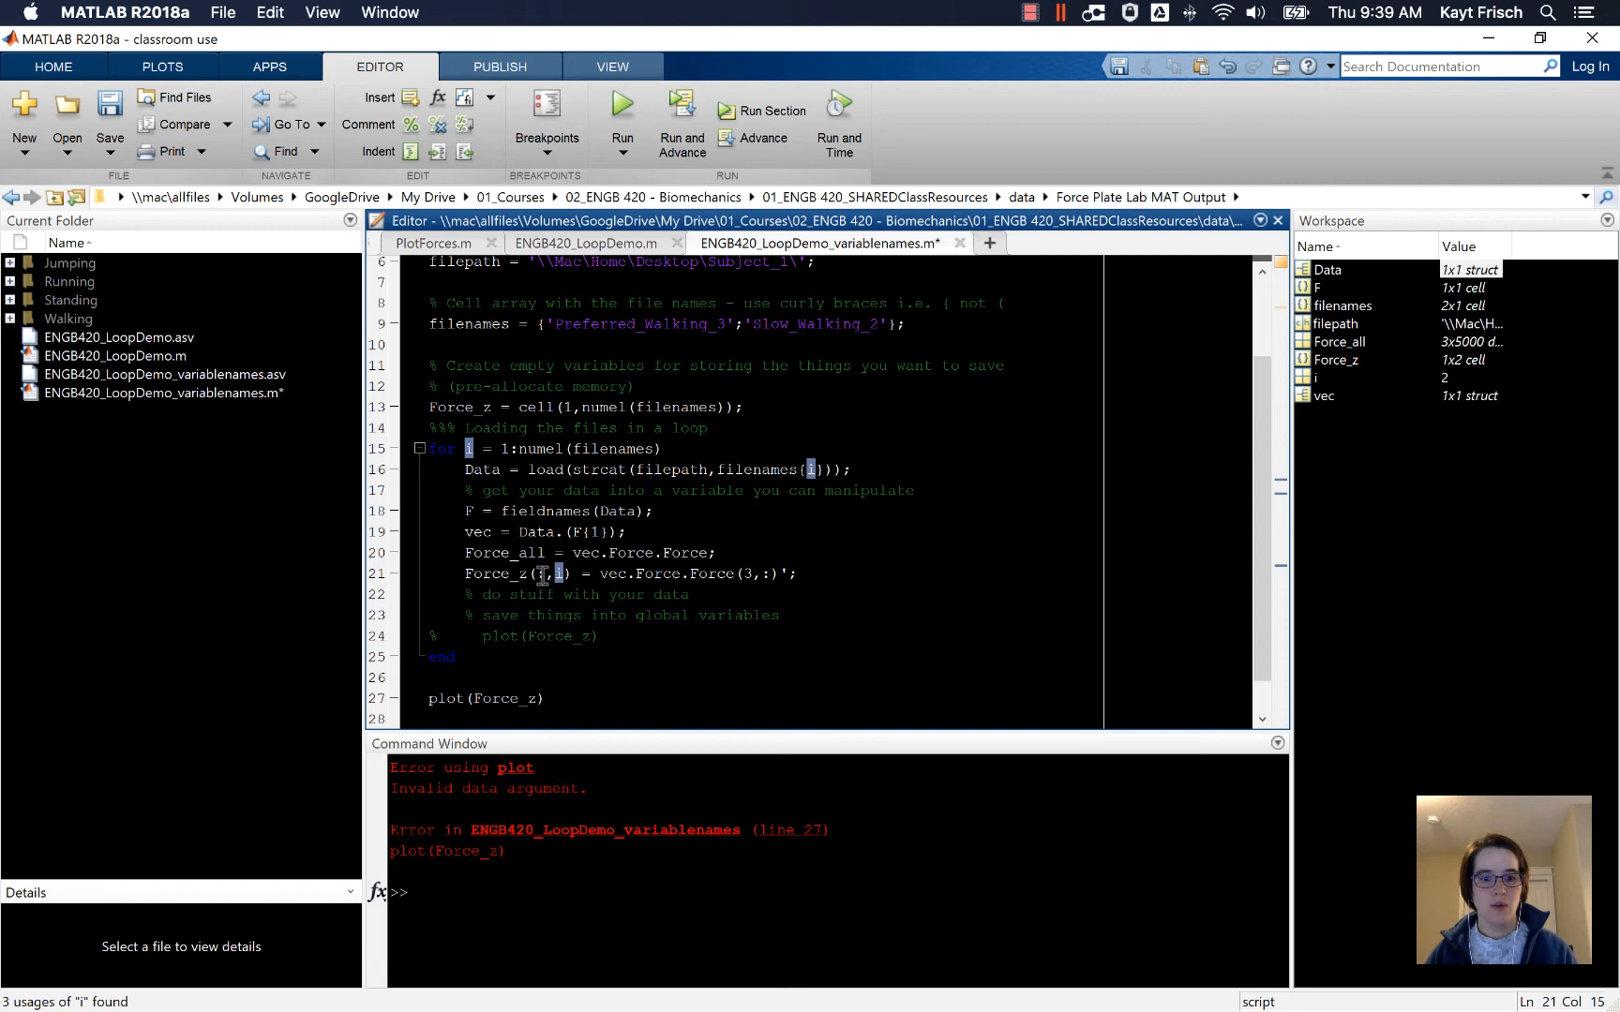
pyautogui.press('Left')
pyautogui.press('Left')
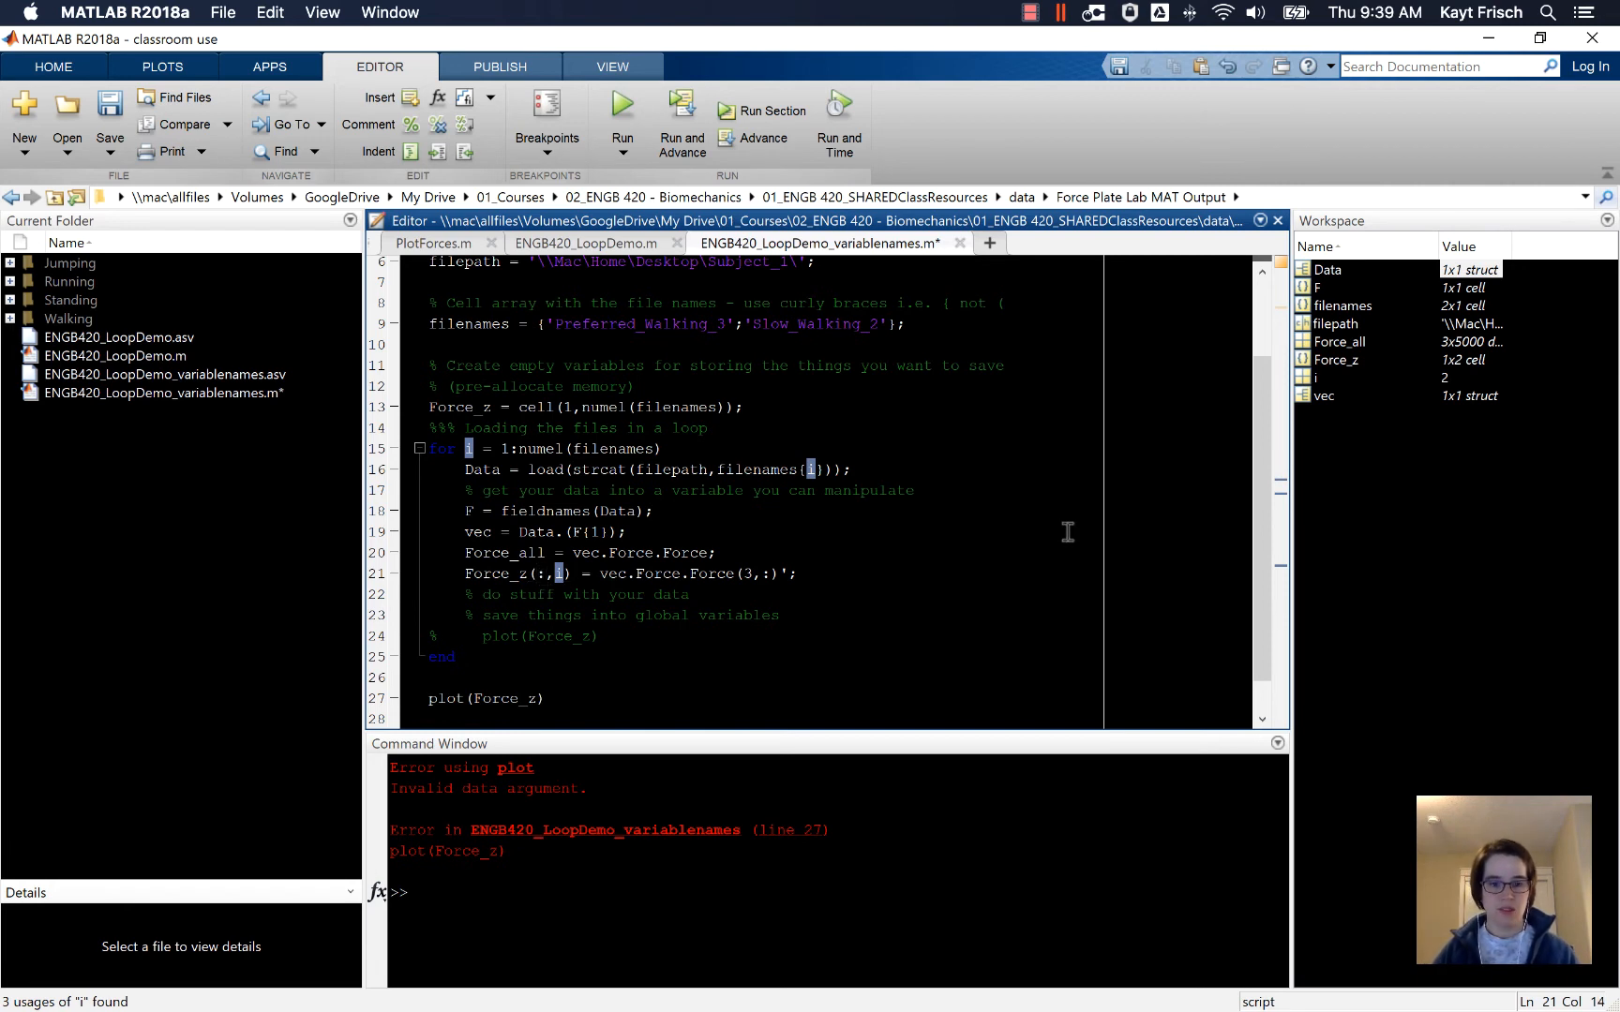
pyautogui.press('BackSpace')
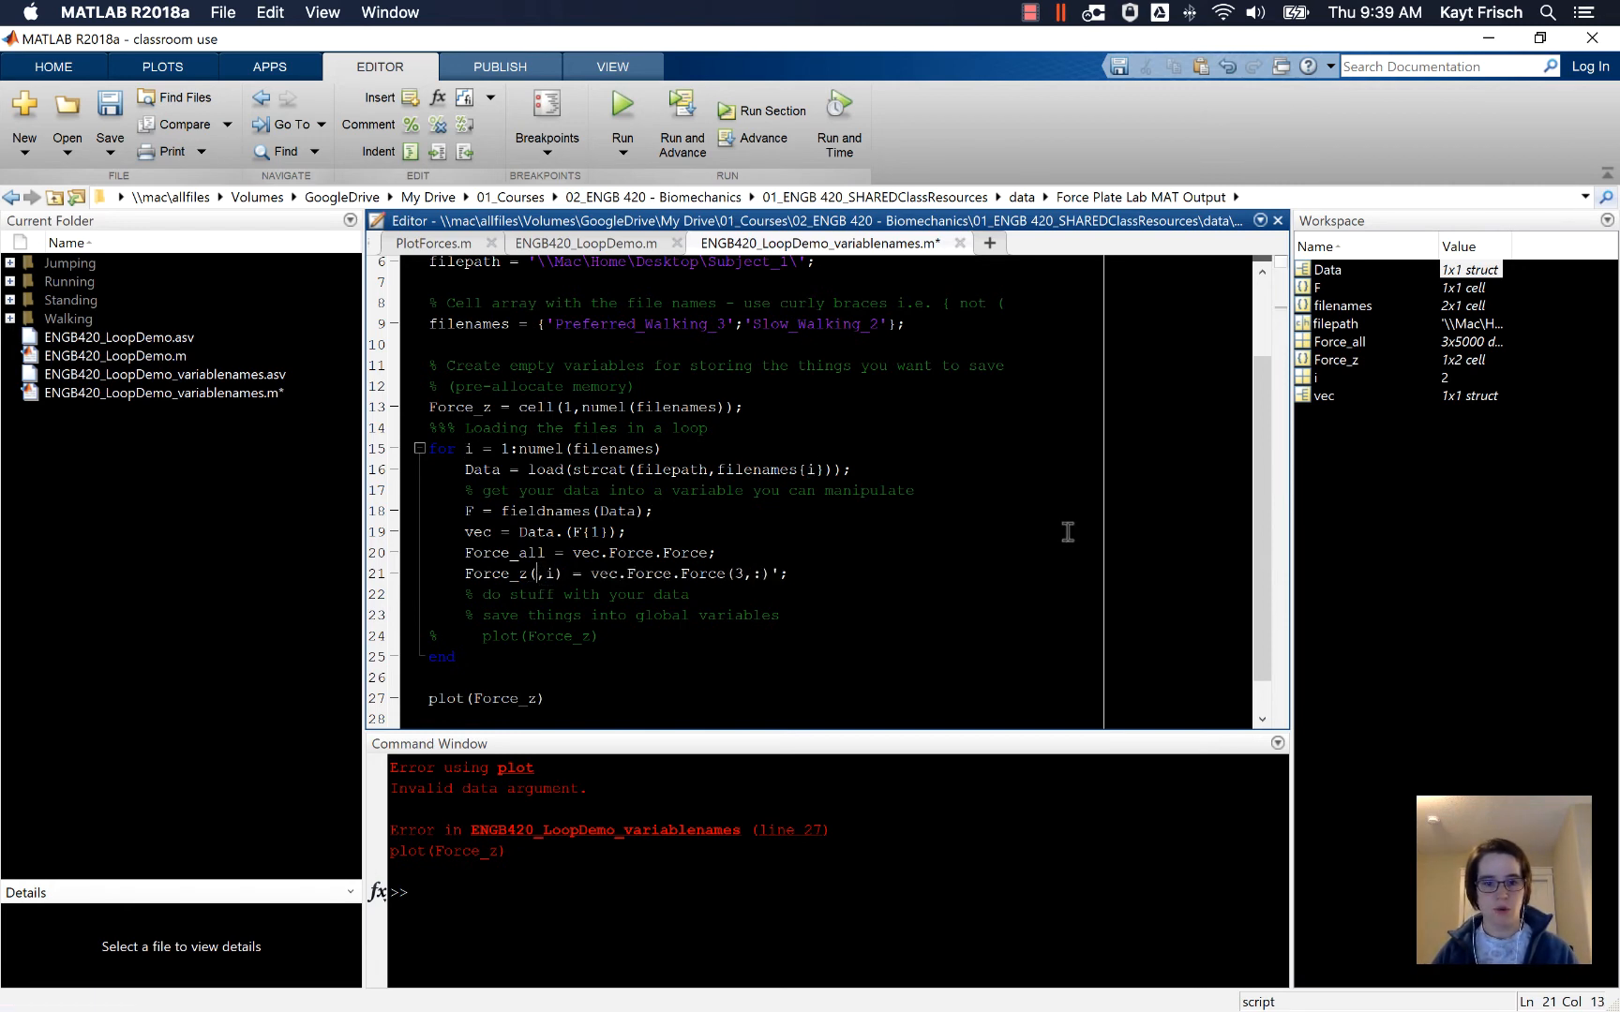
pyautogui.write('1')
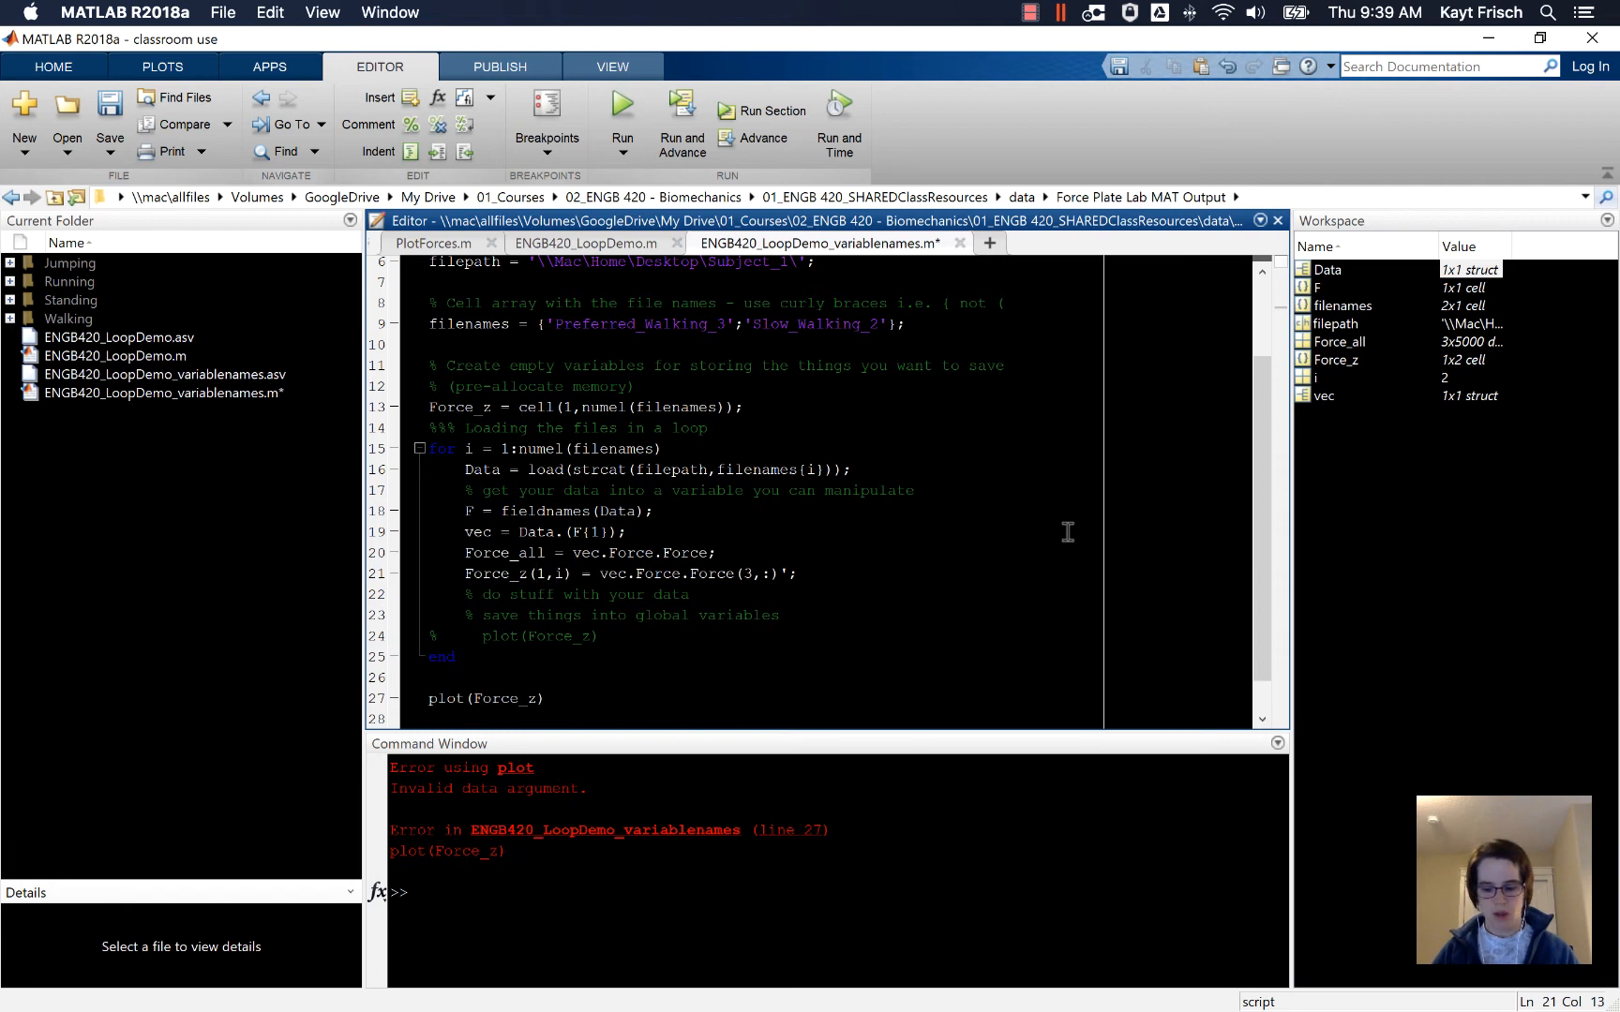
pyautogui.press('BackSpace')
pyautogui.write('(')
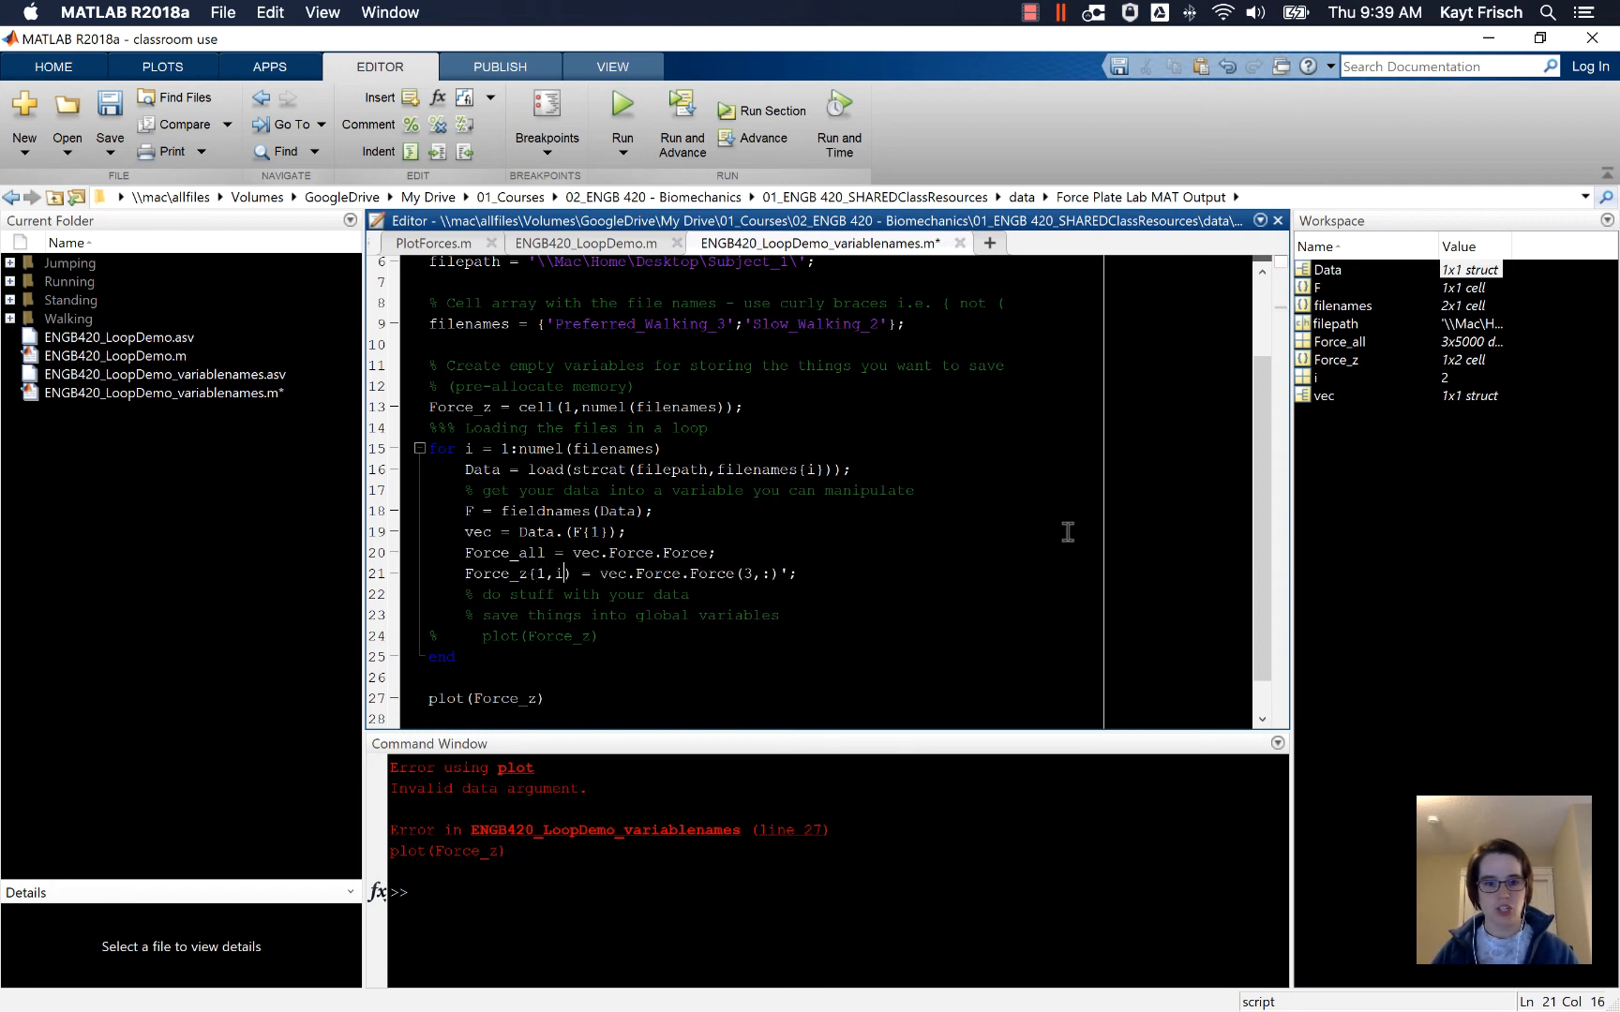
pyautogui.press('BackSpace')
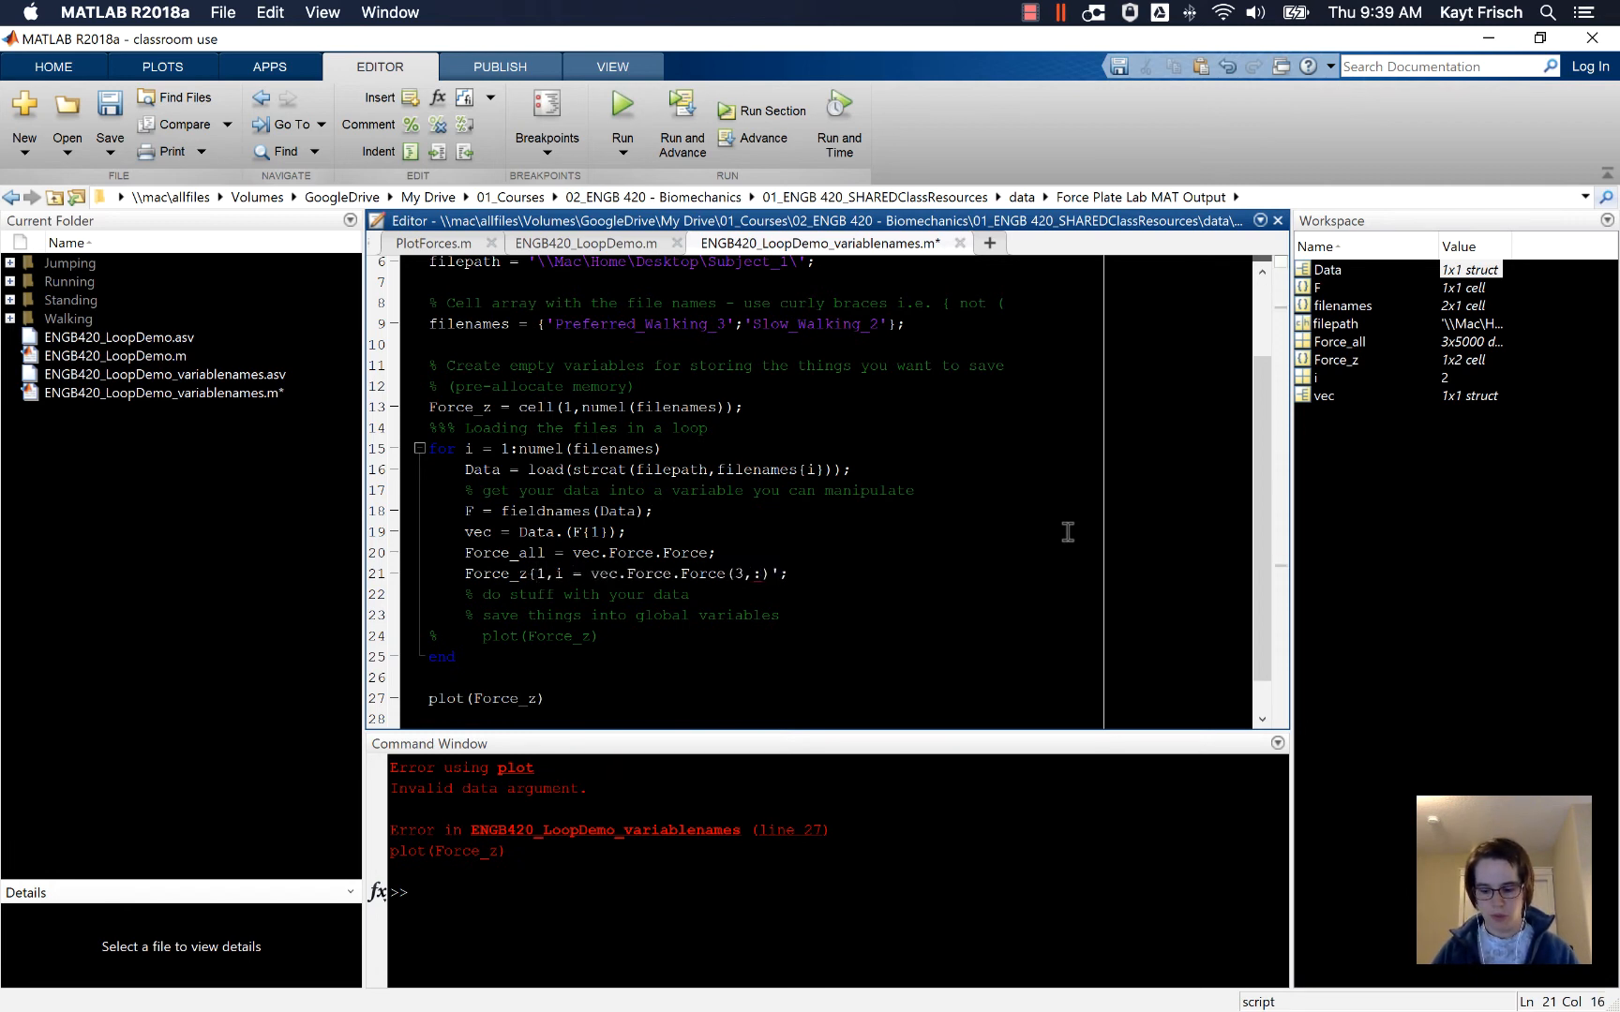
pyautogui.write('}')
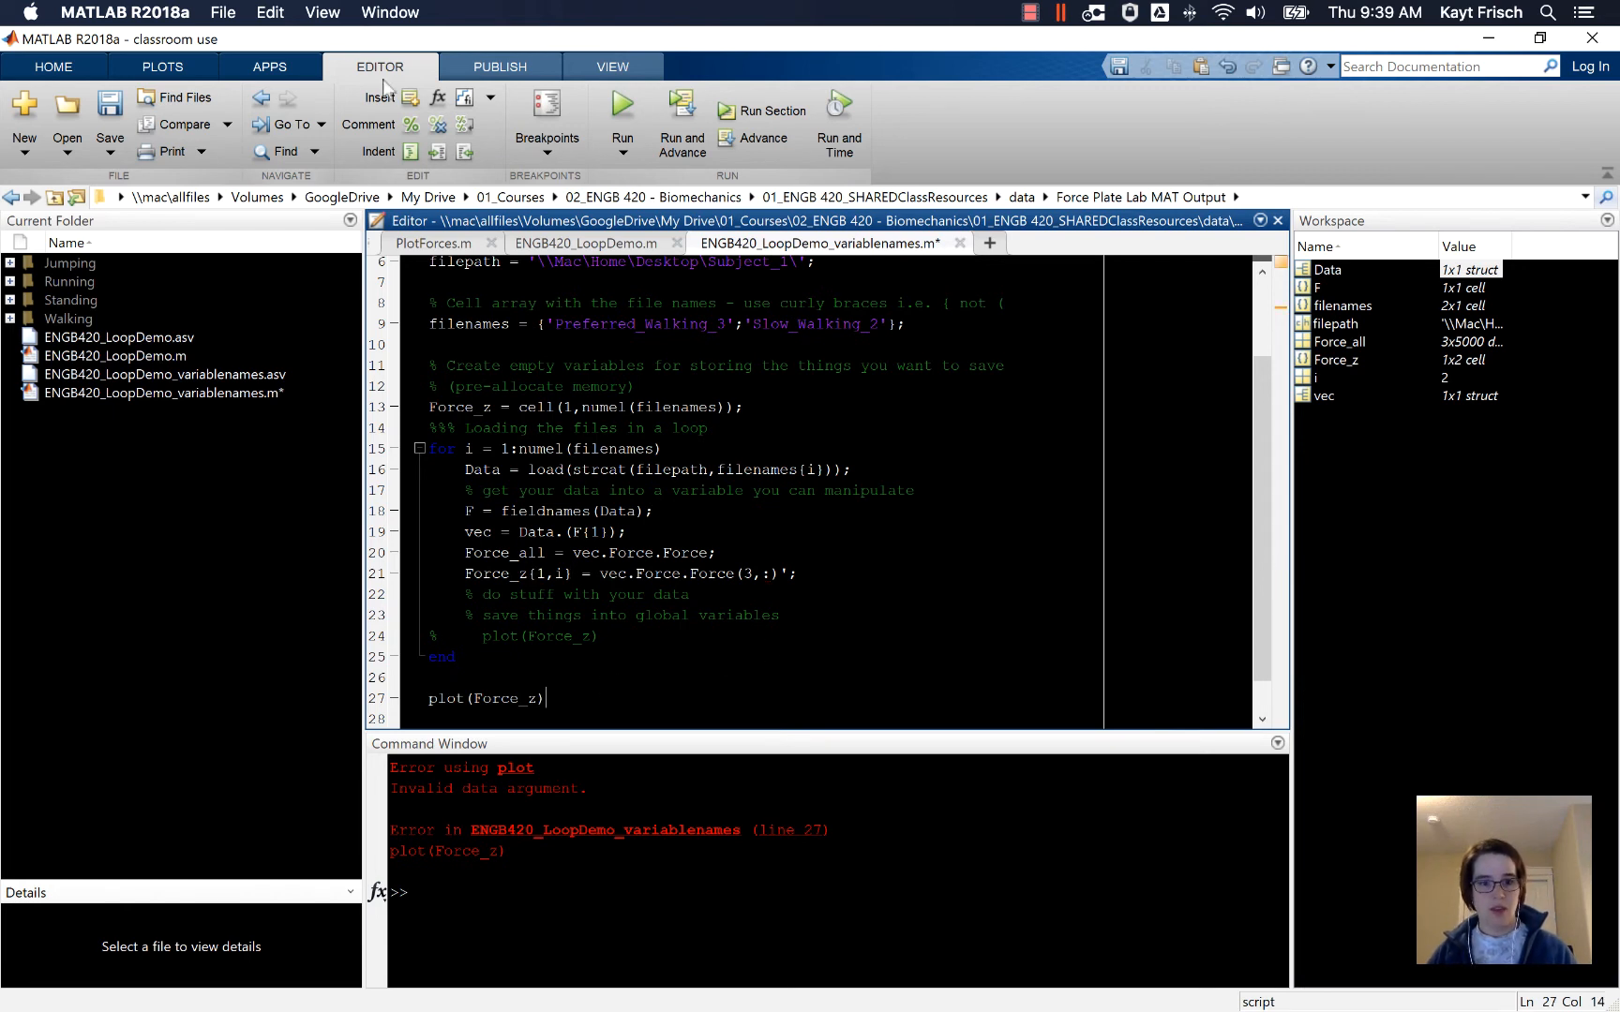
pyautogui.click(409, 125)
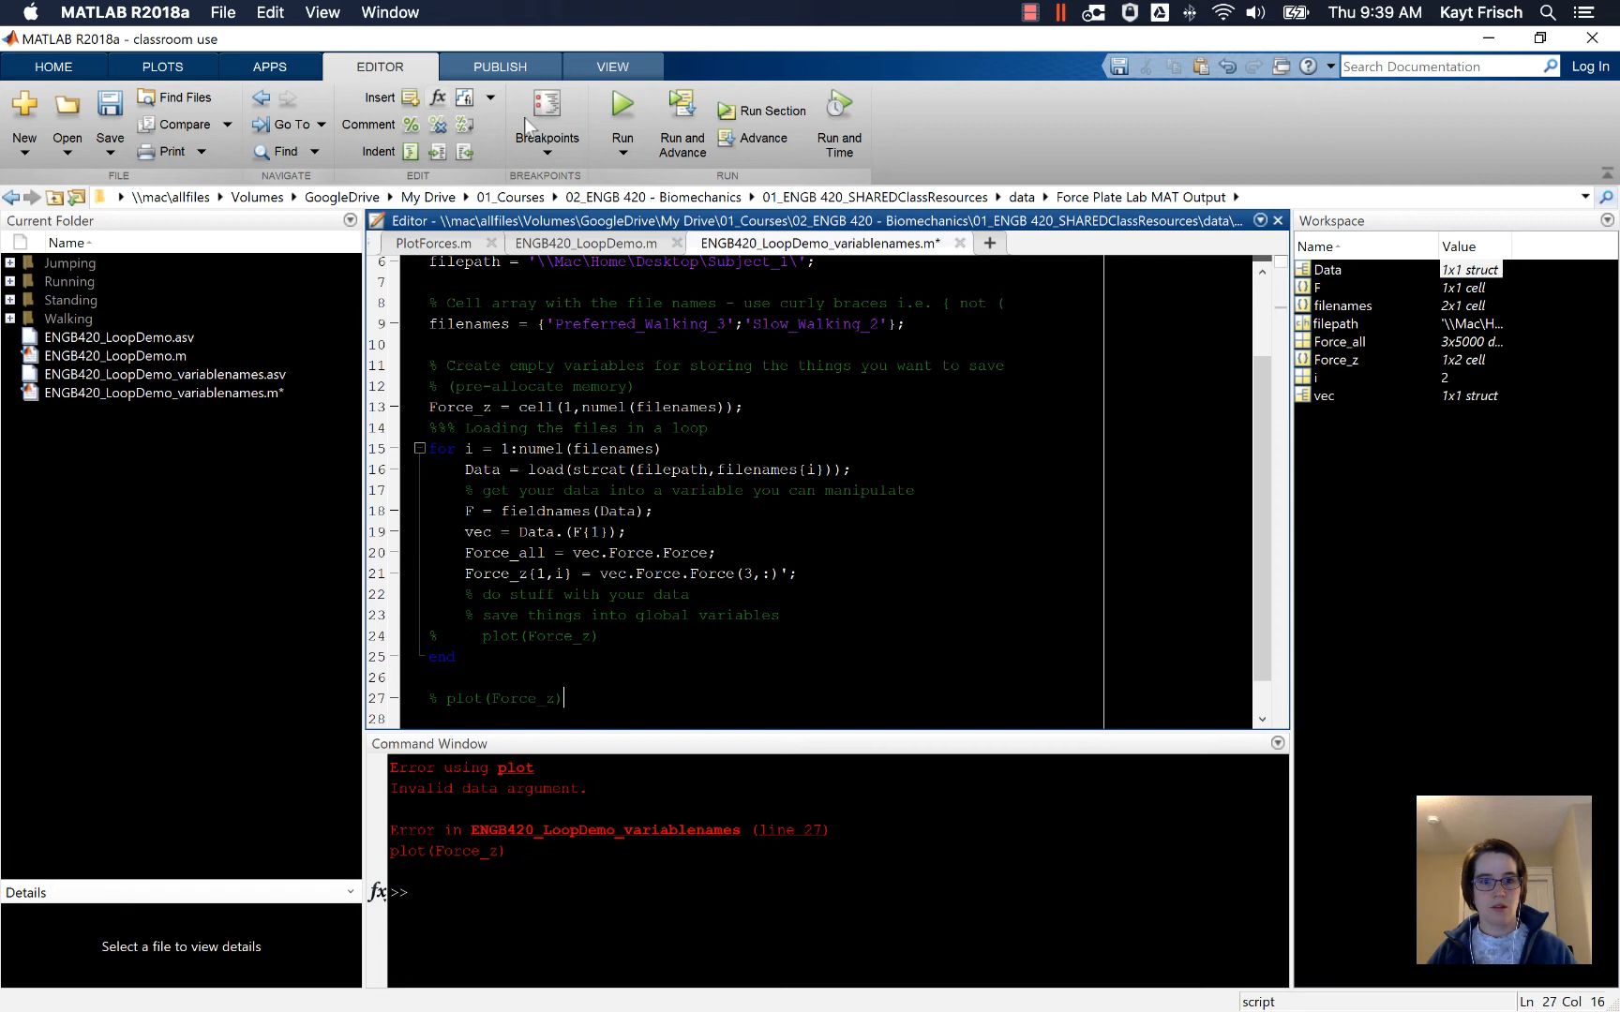
pyautogui.click(623, 110)
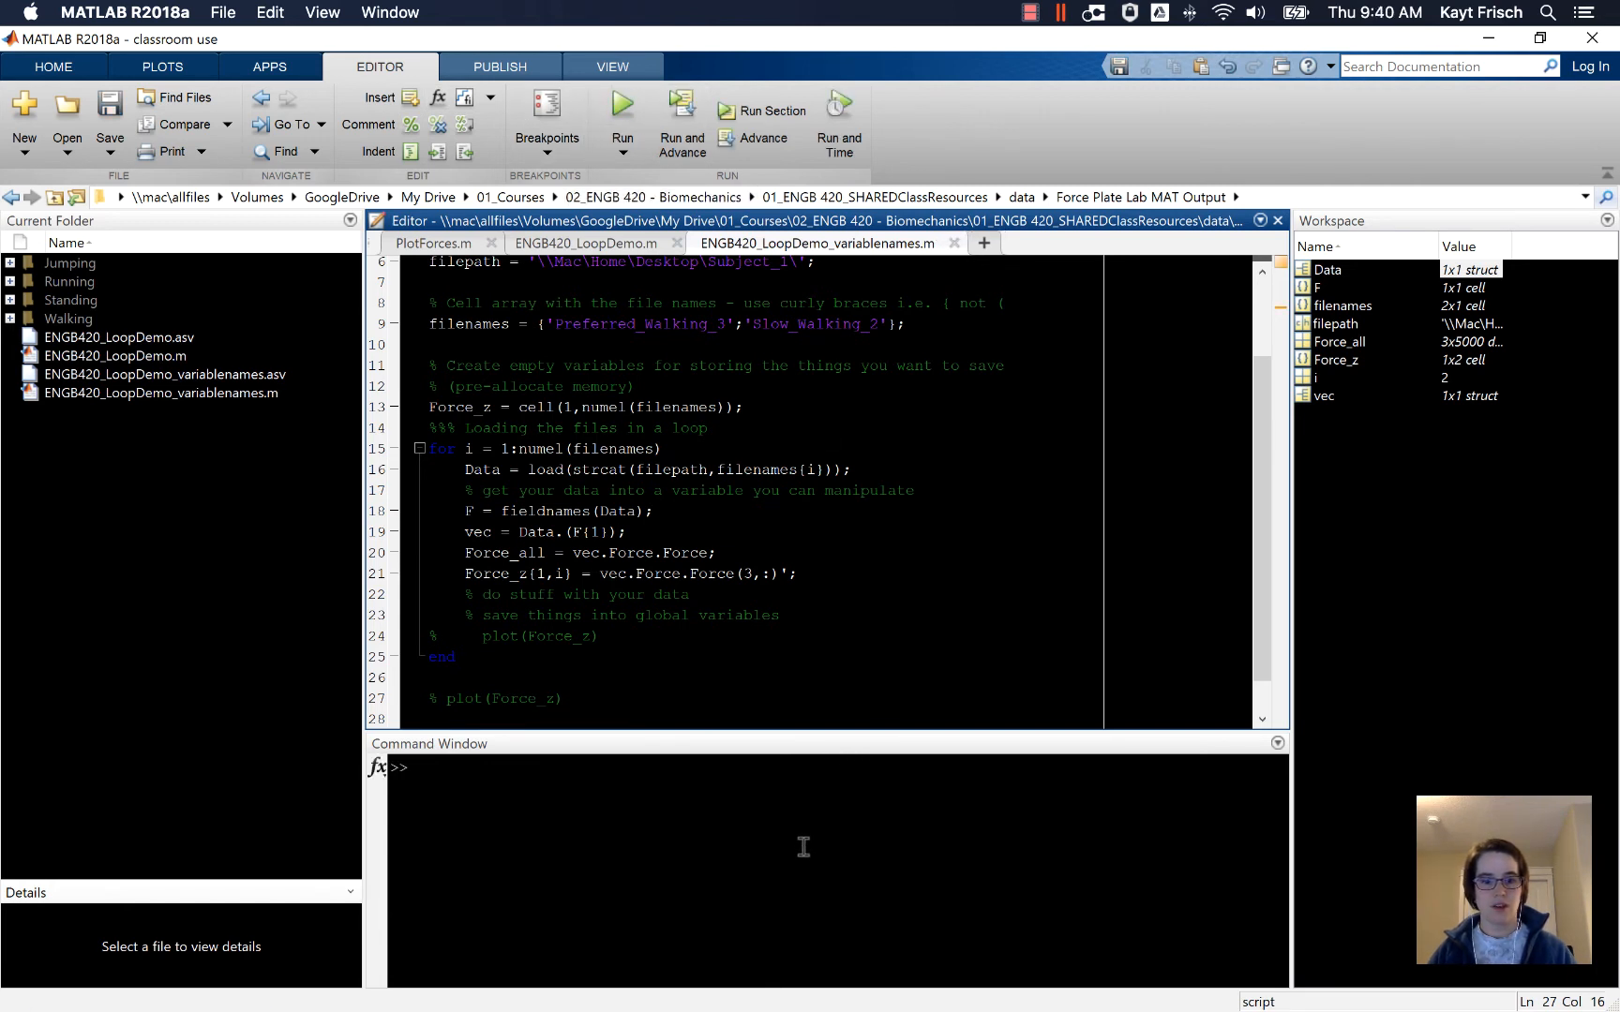
# Check Force_z's size in the workspace and plot Force_z{1} in a new figure from the Command Window
pyautogui.click(1468, 360)
pyautogui.click(904, 783)
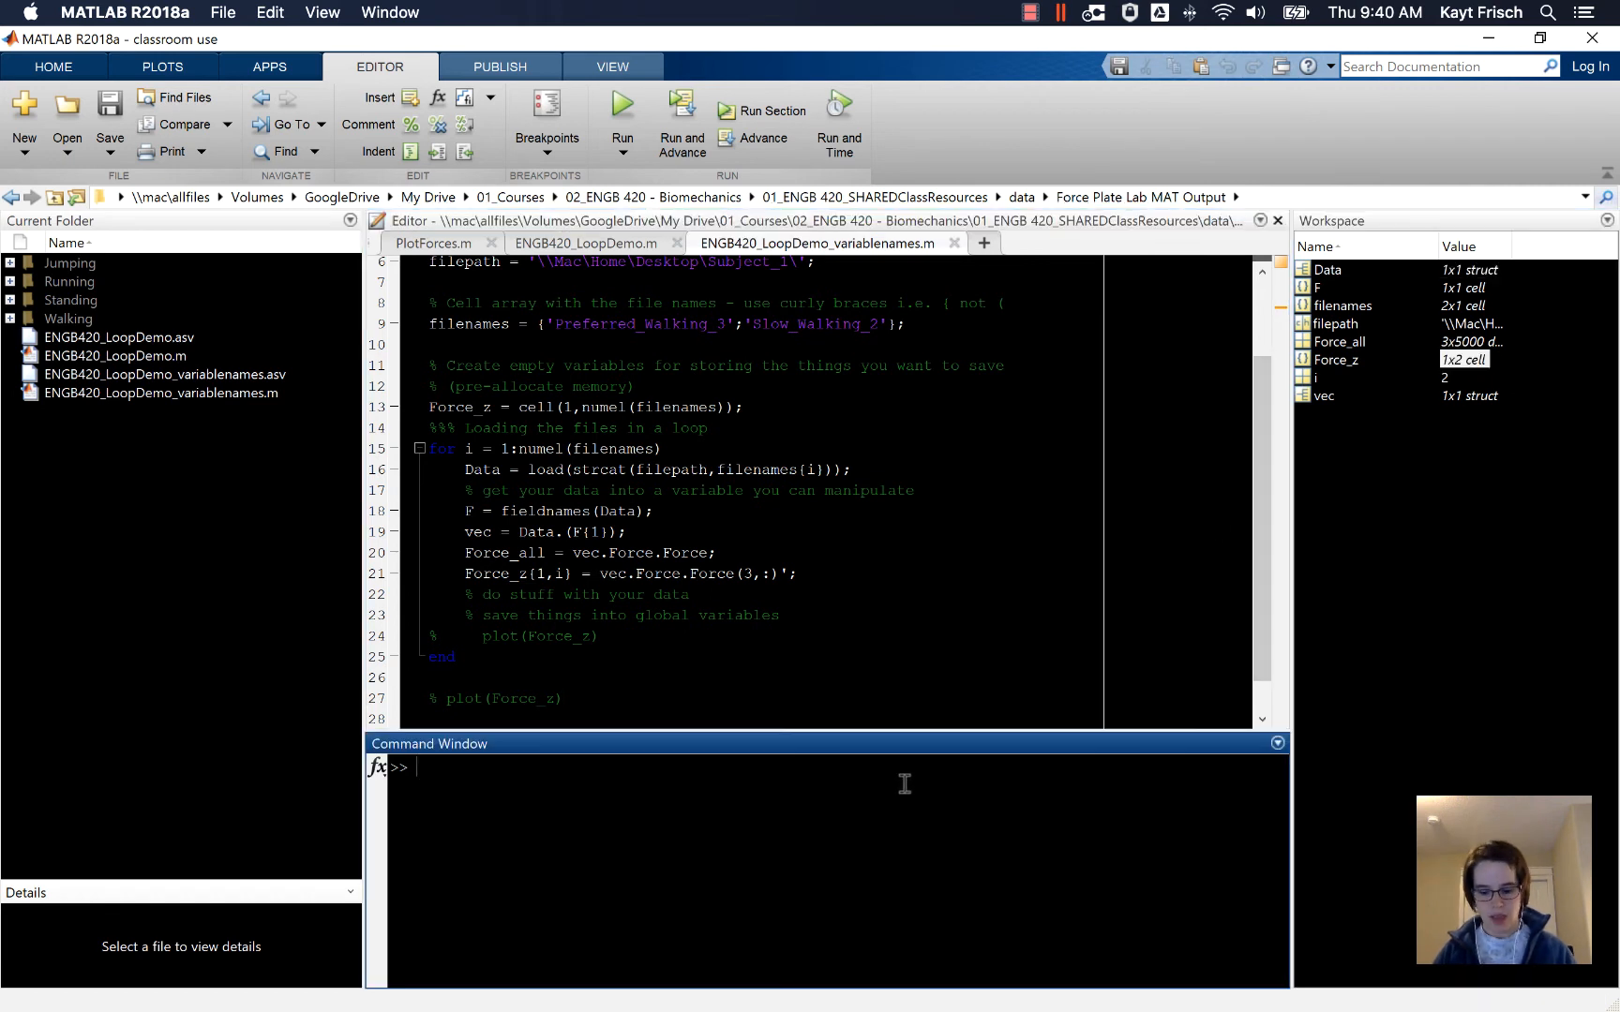
pyautogui.write('figure; plot(Force_z{1')
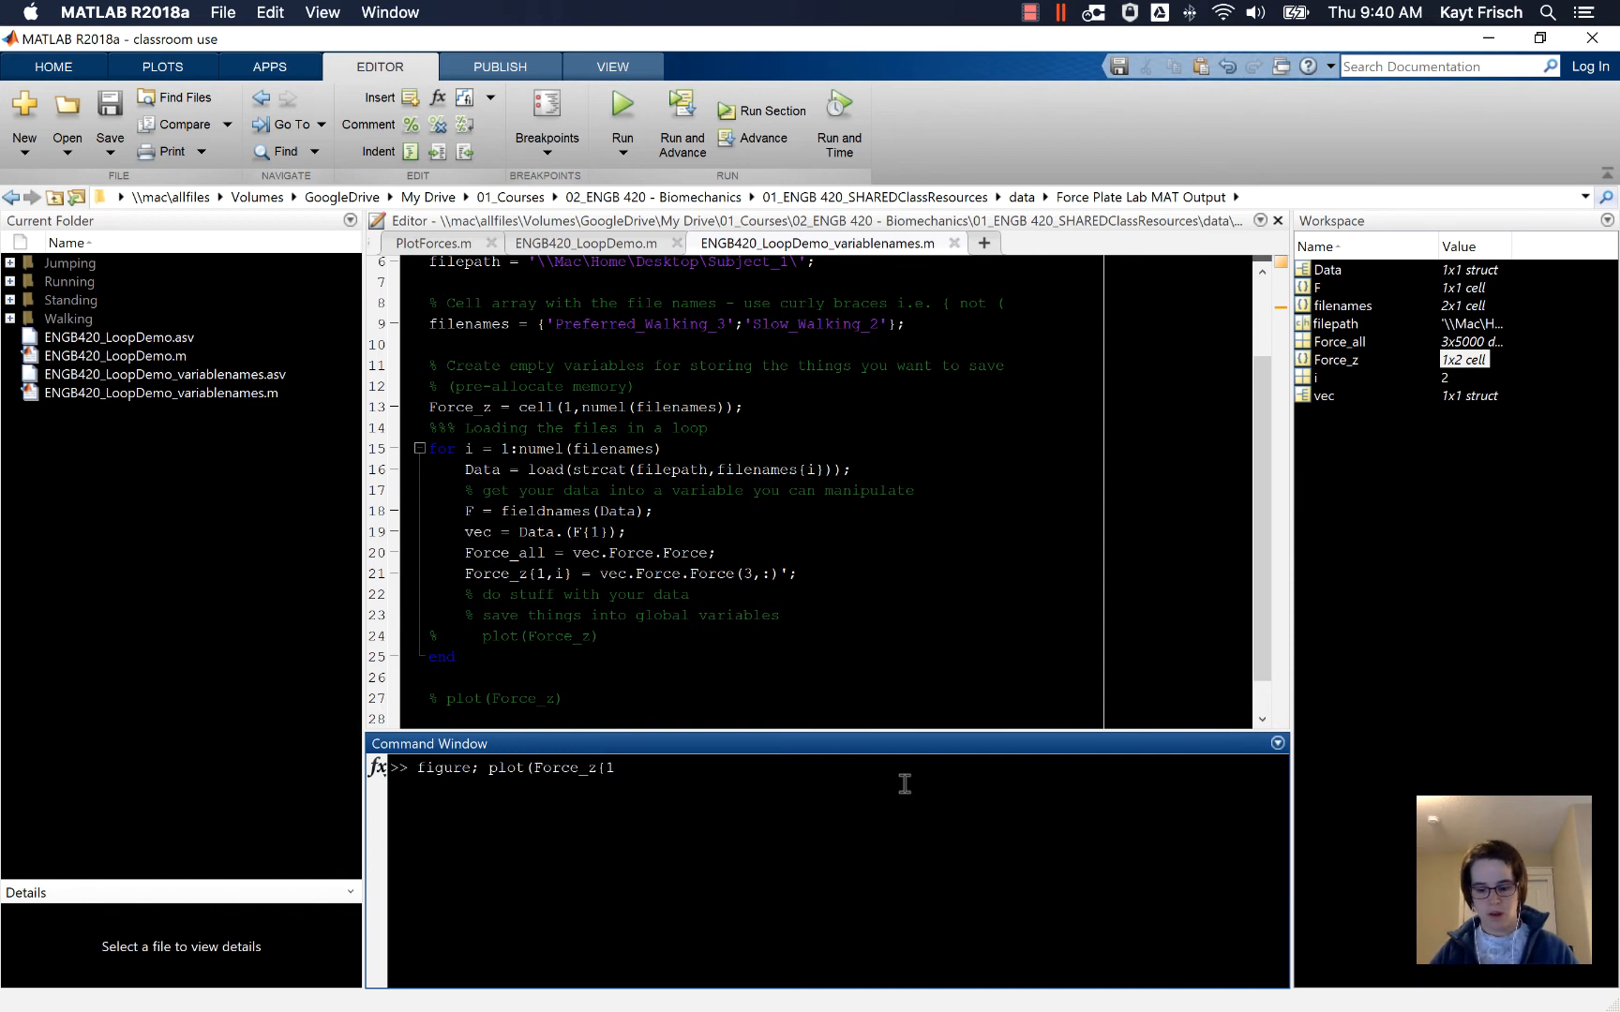
pyautogui.write(')')
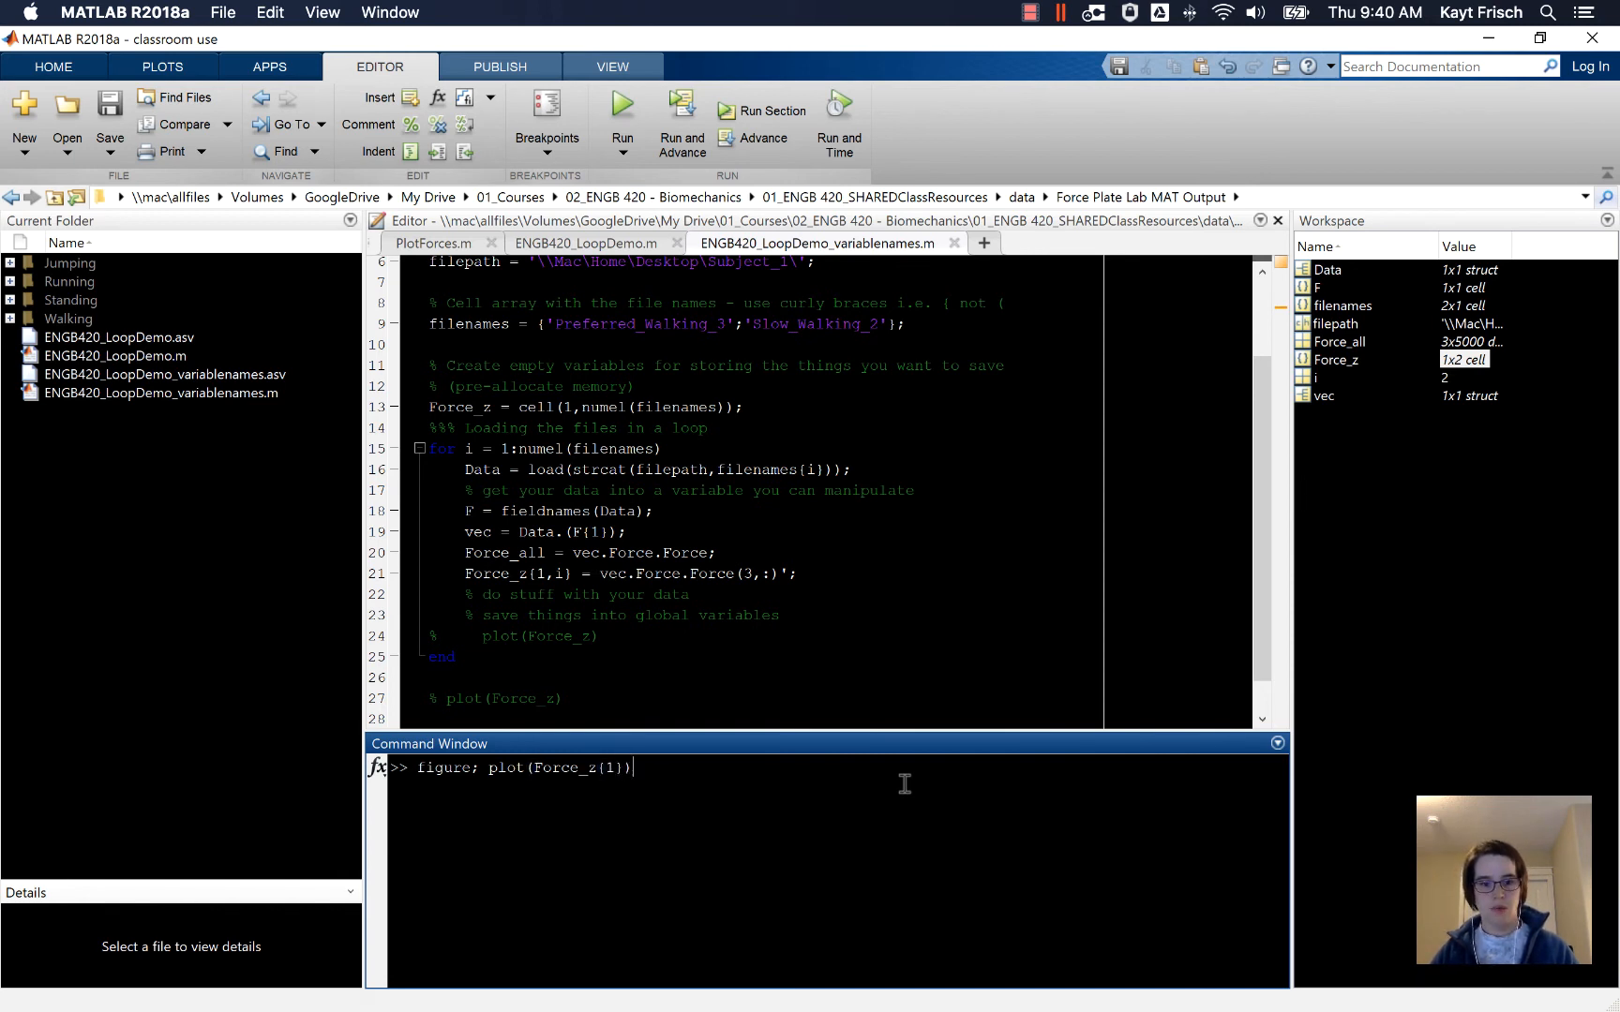
pyautogui.press('Return')
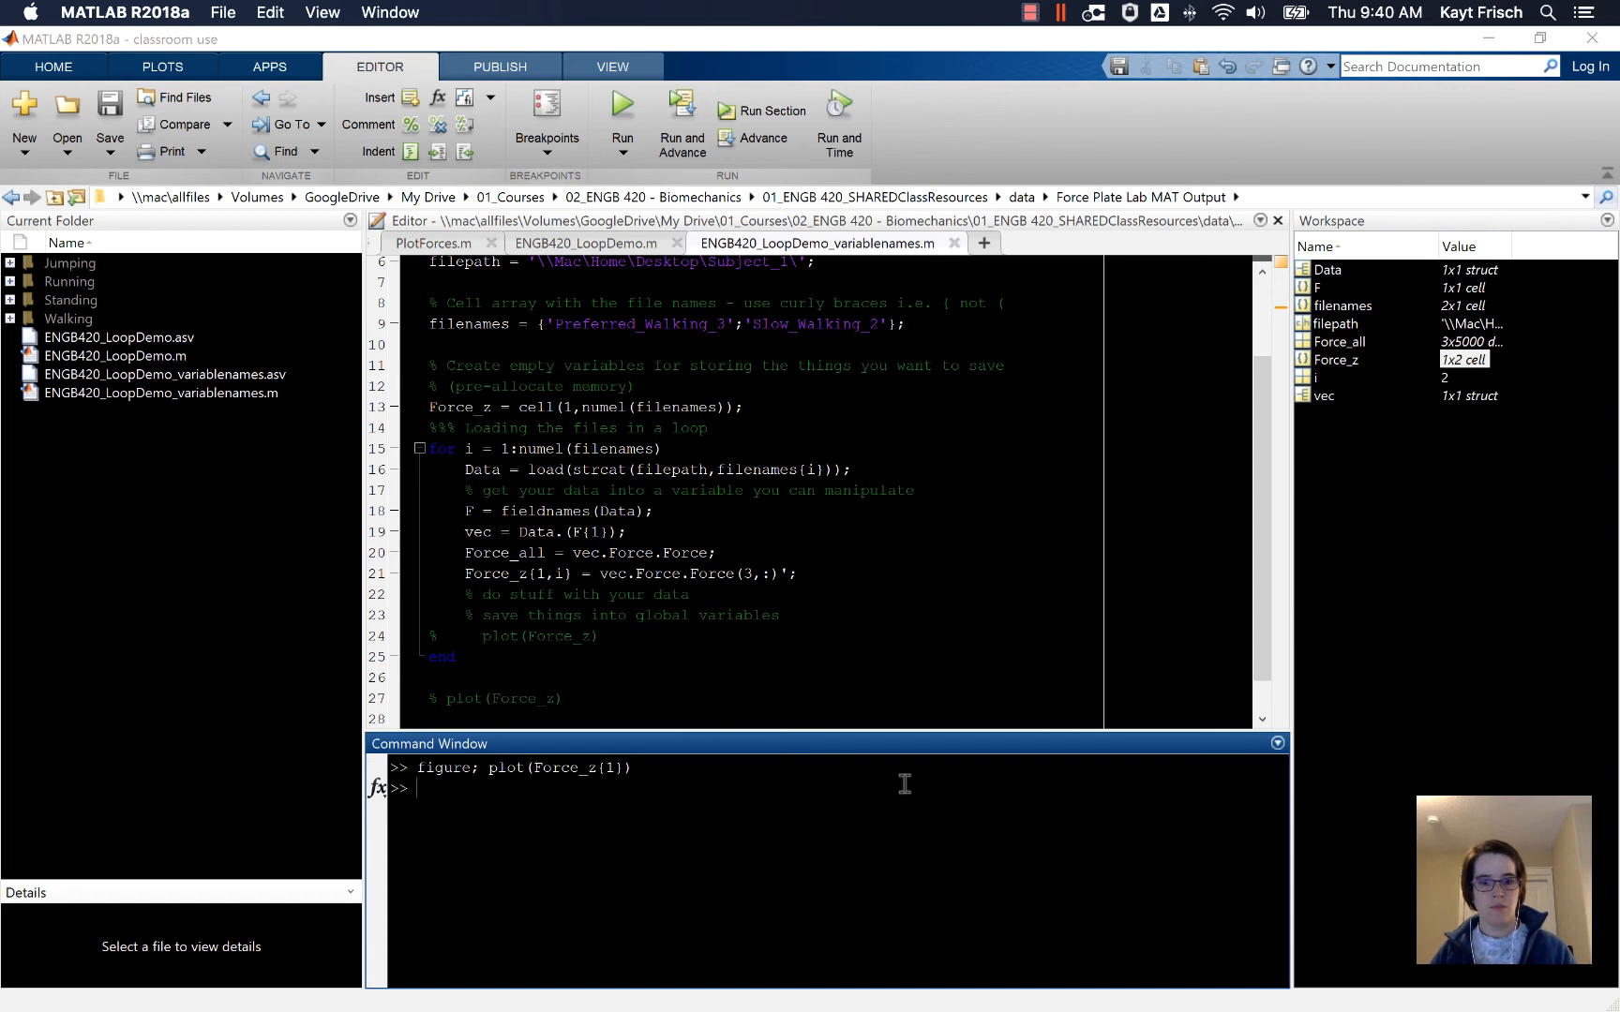
pyautogui.click(466, 791)
pyautogui.write('hold on; plot(Forc_z{2')
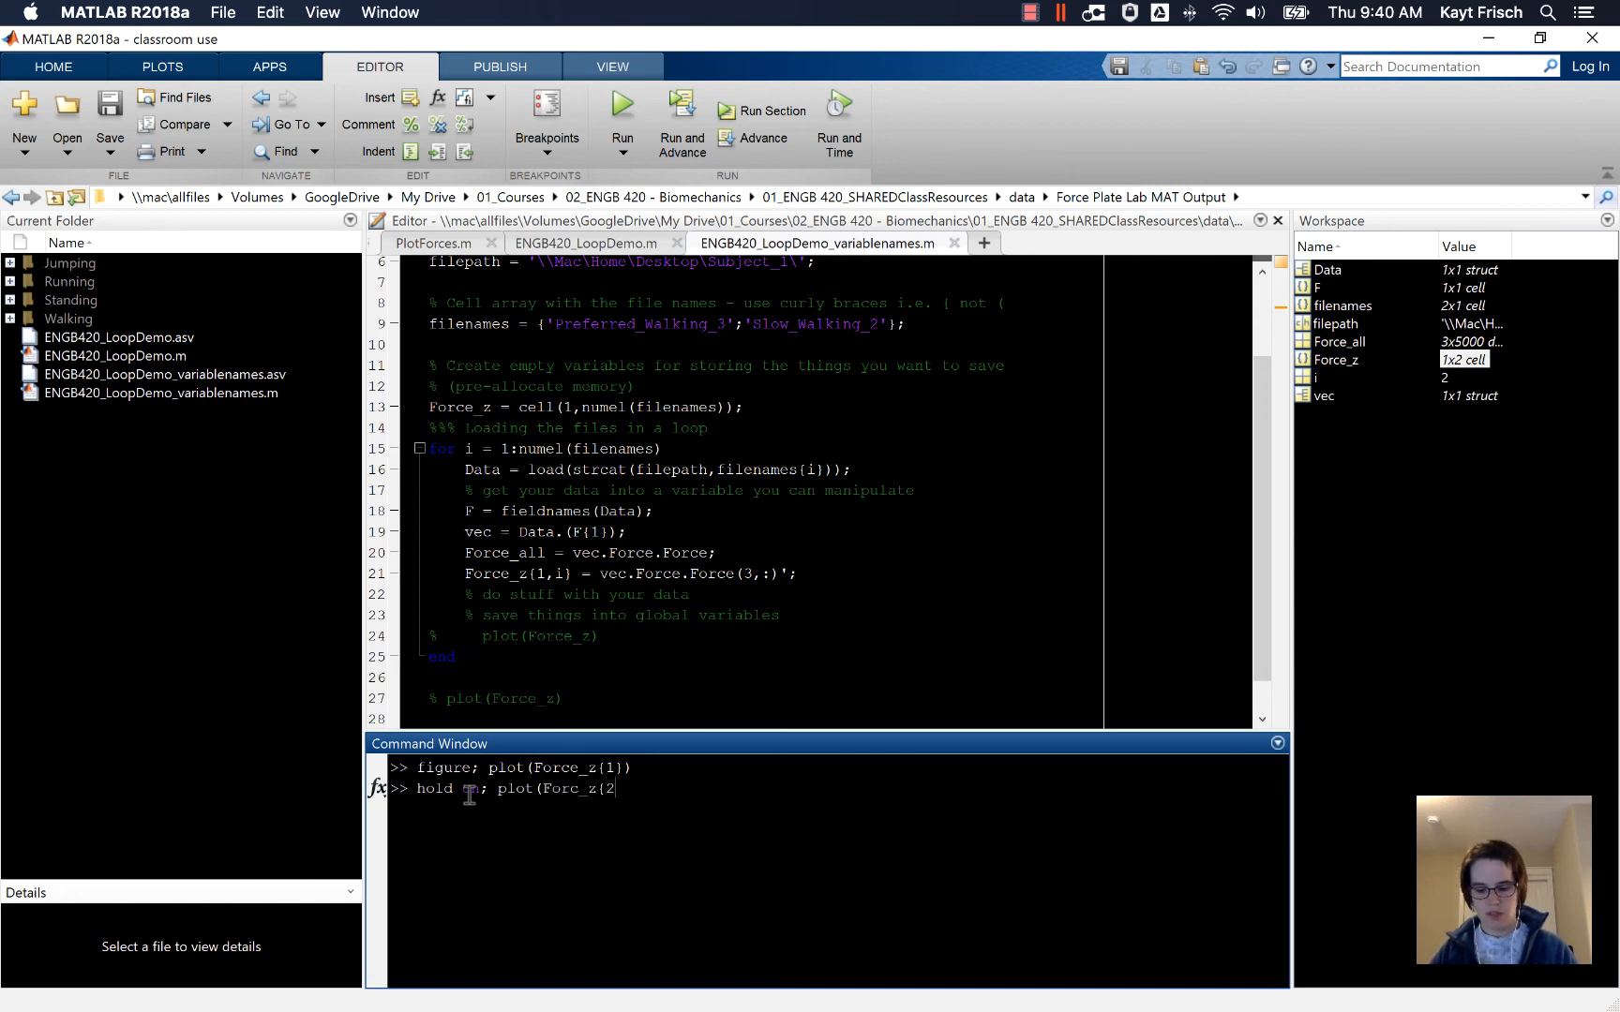
pyautogui.write('})')
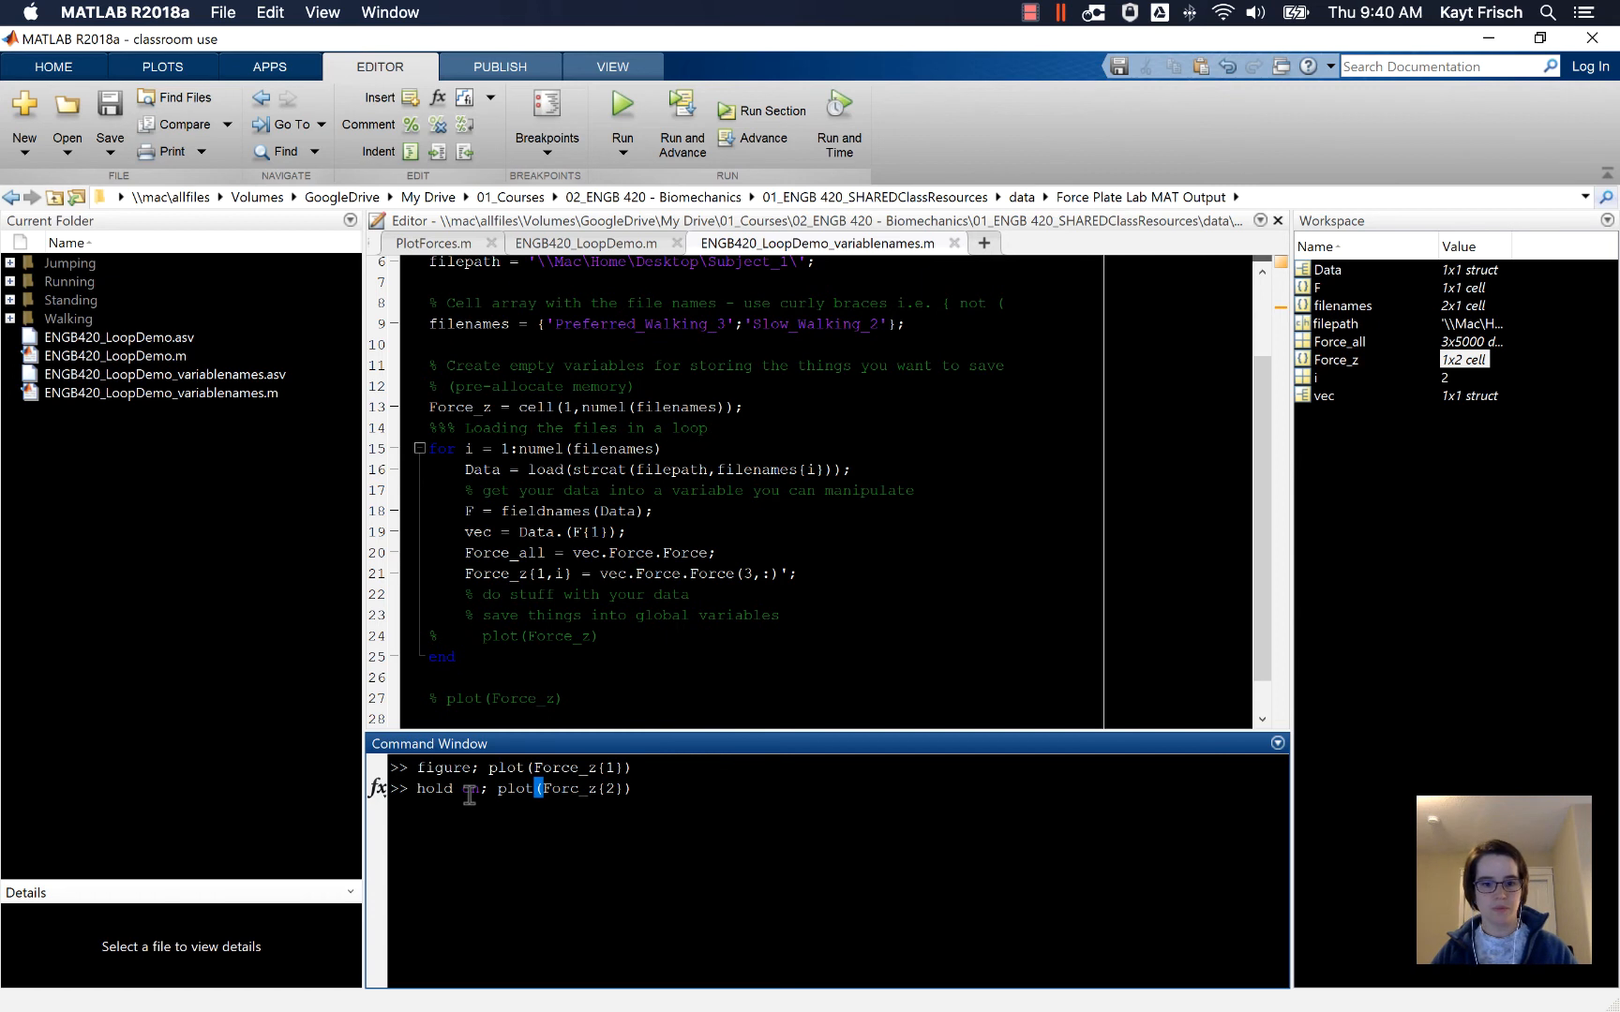
# Run hold on; plot(Force_z{2}), fix the Forc_z typo from the recalled command, and rerun it
pyautogui.press('Return')
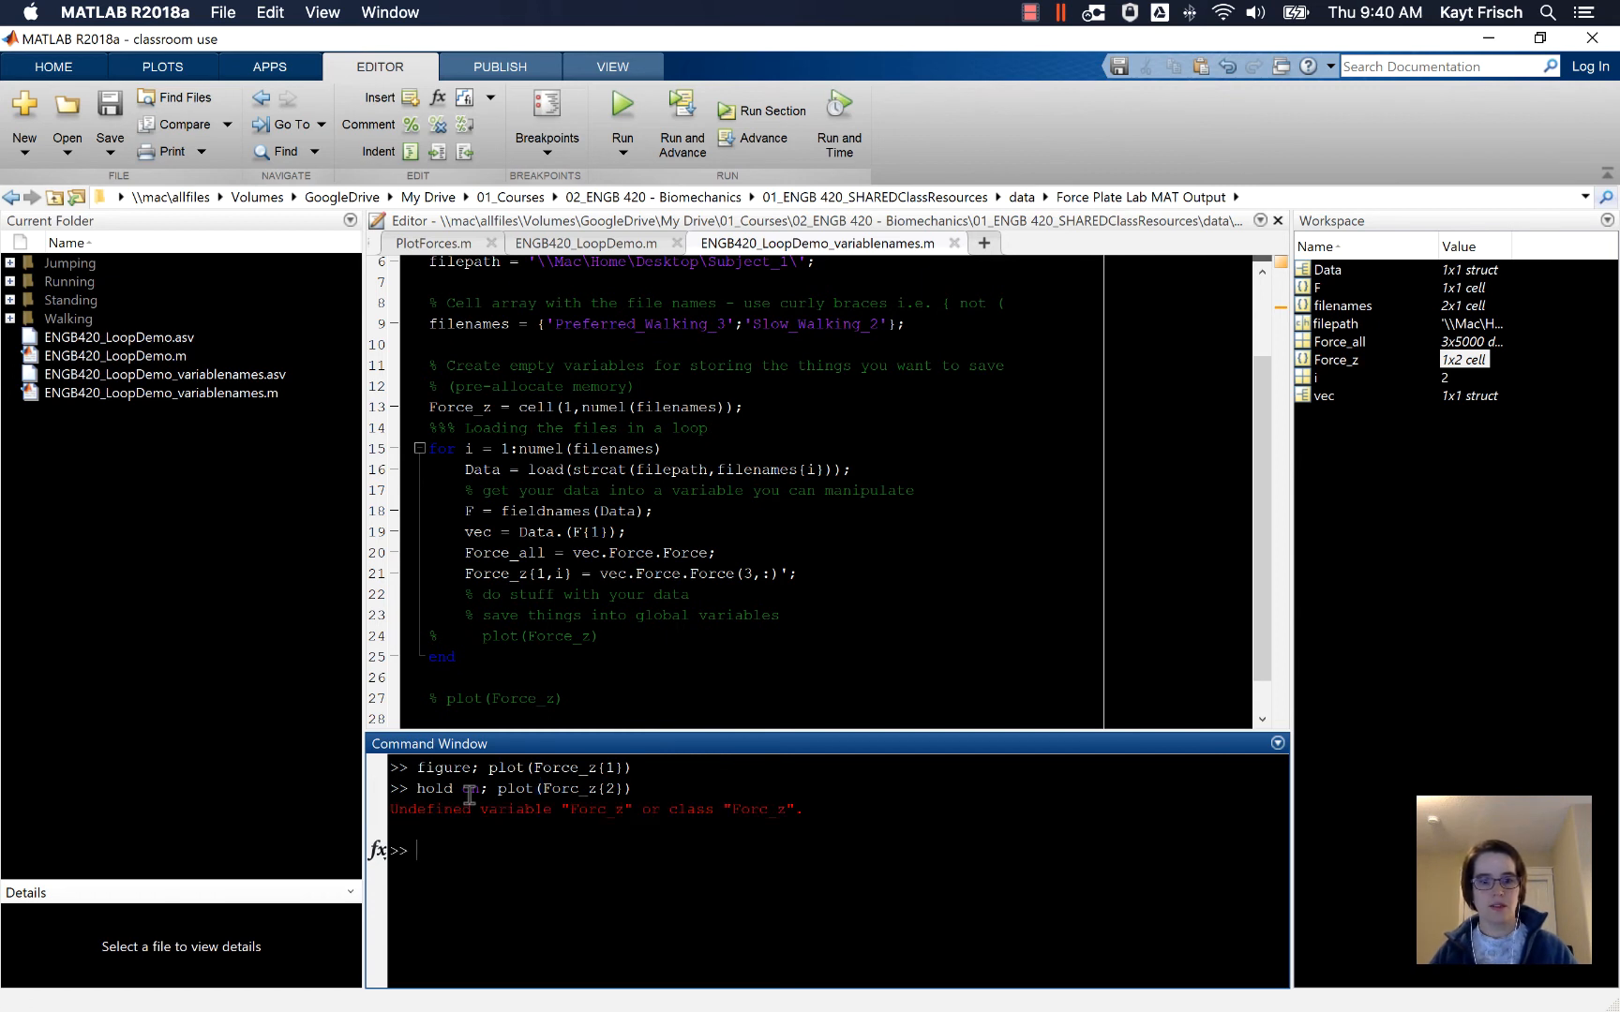
pyautogui.press('Up')
pyautogui.click(614, 853)
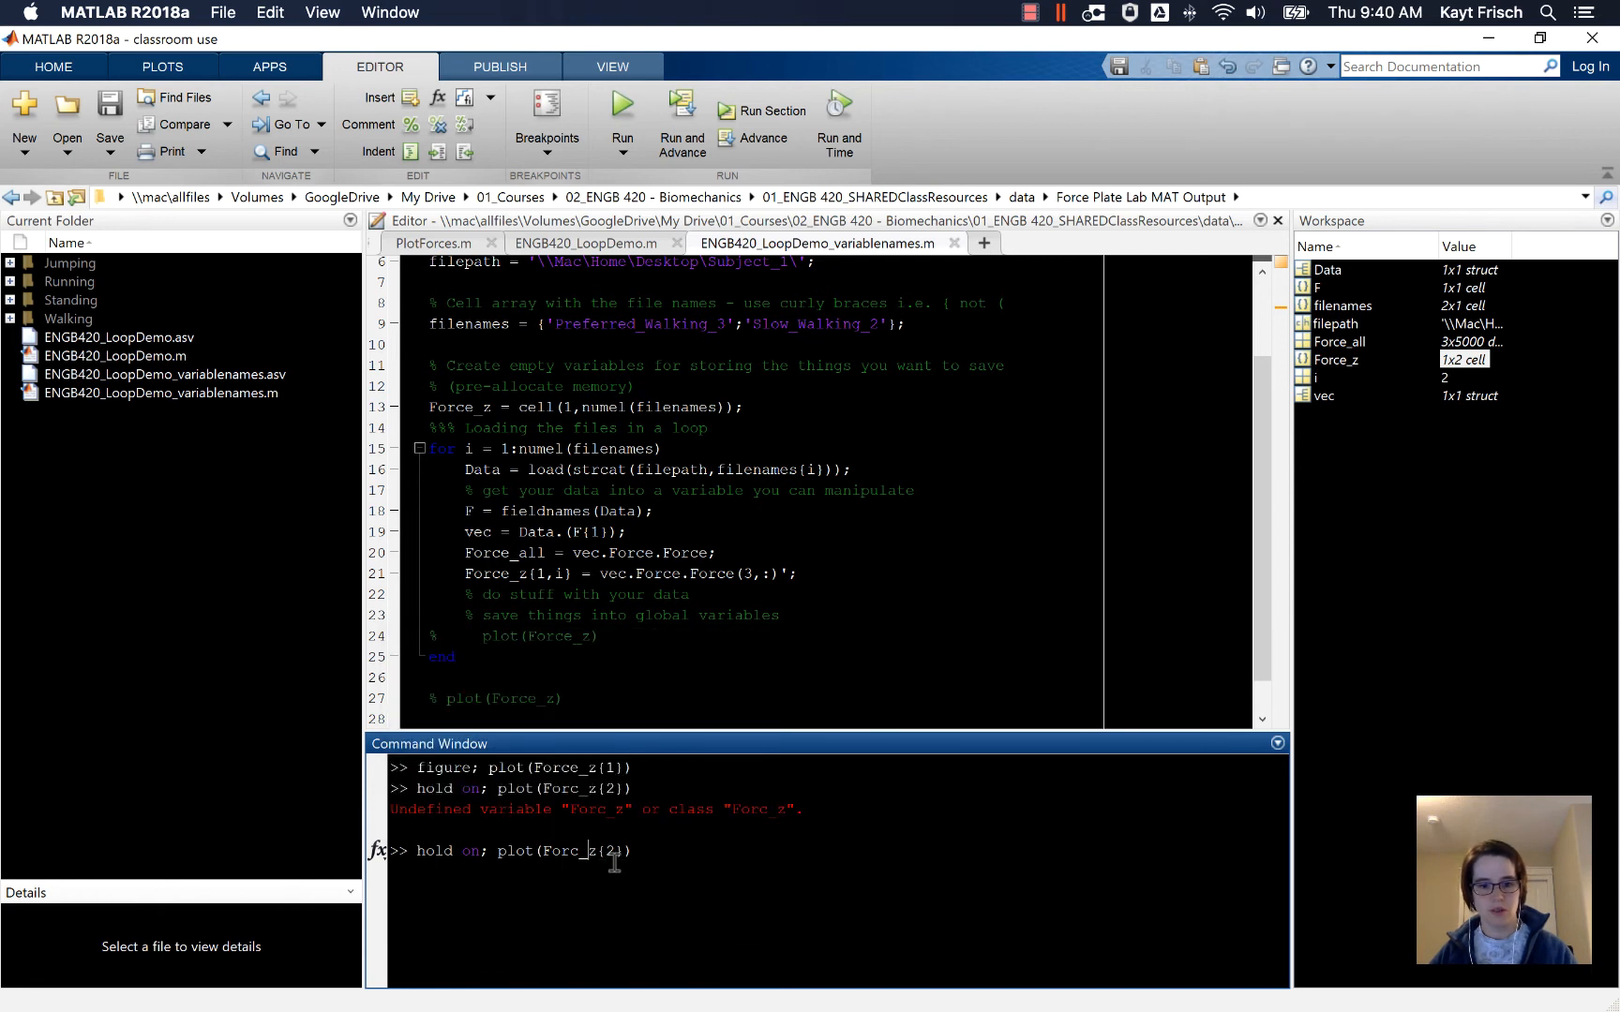
pyautogui.write('e')
pyautogui.press('Return')
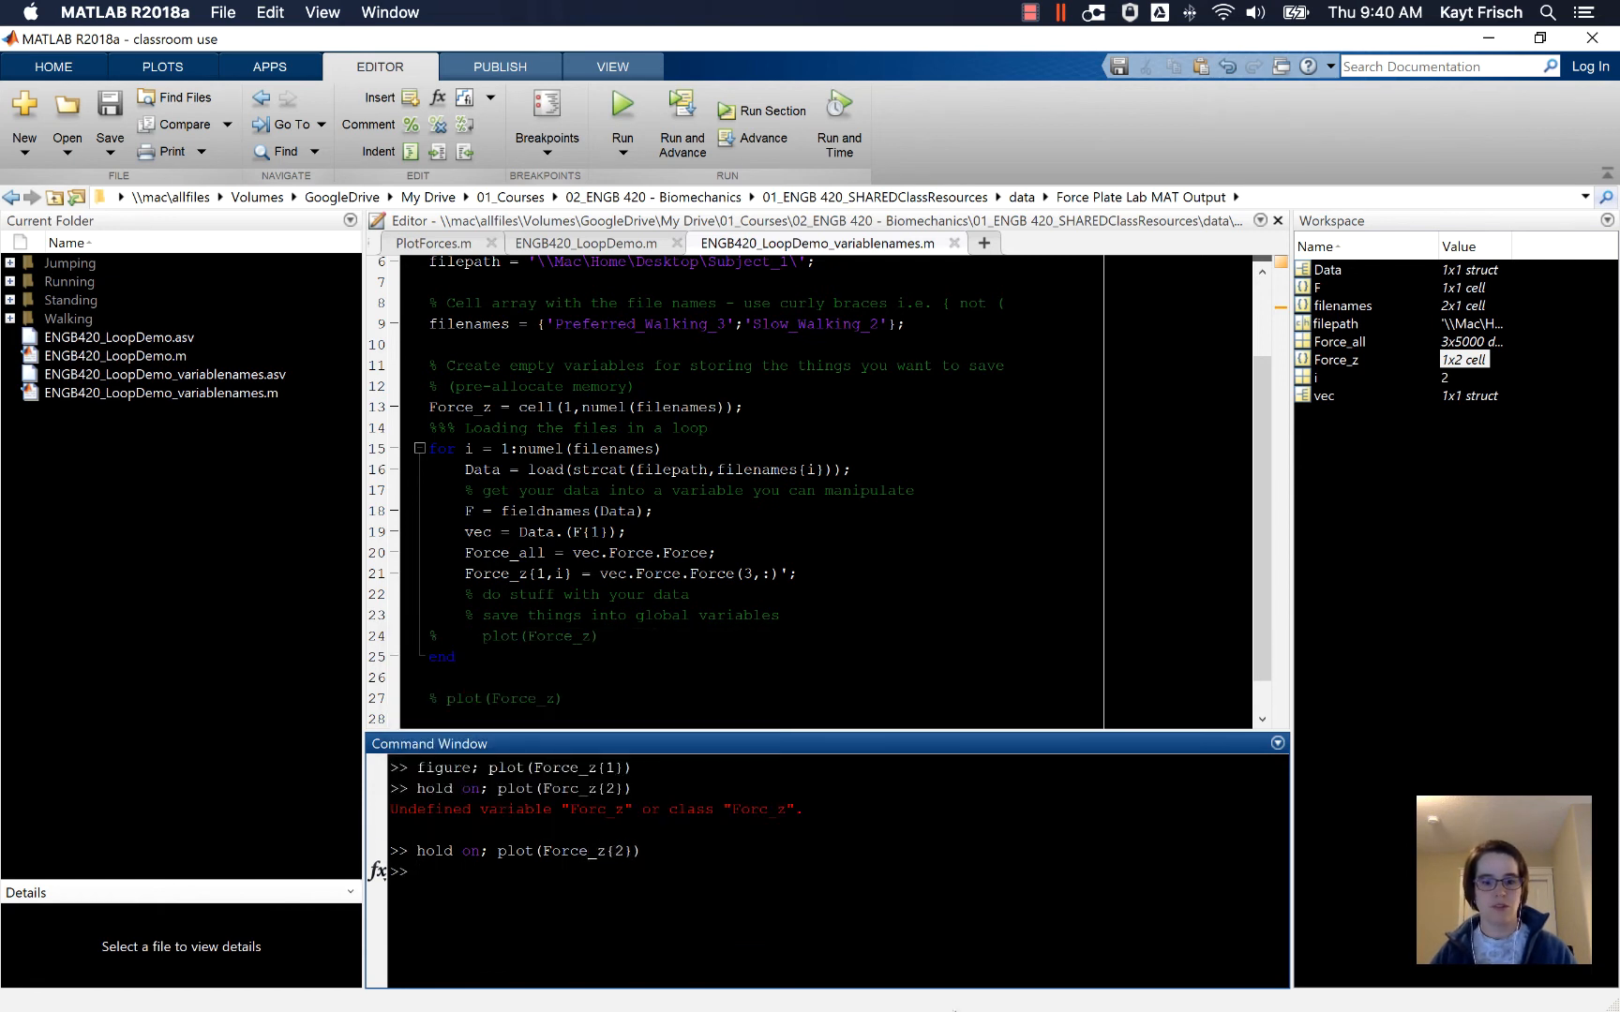
pyautogui.moveTo(1008, 978)
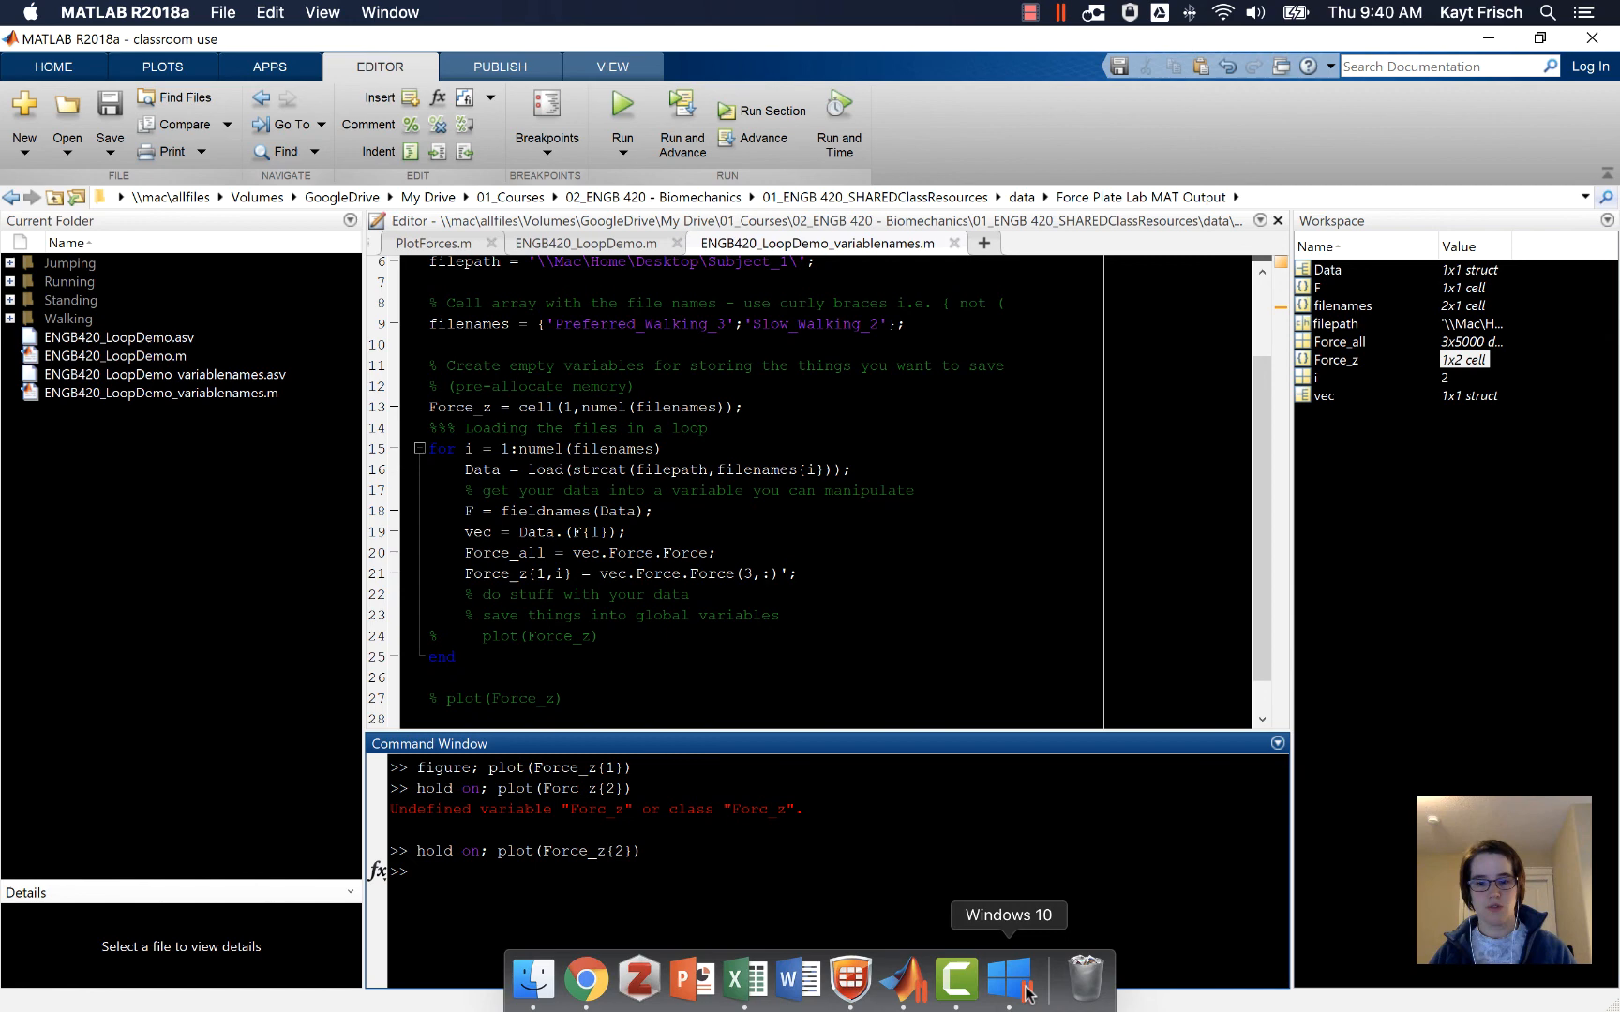
# Bring Figure 1 forward from the window list to view both overlaid traces, then return to the editor
pyautogui.rightClick(908, 981)
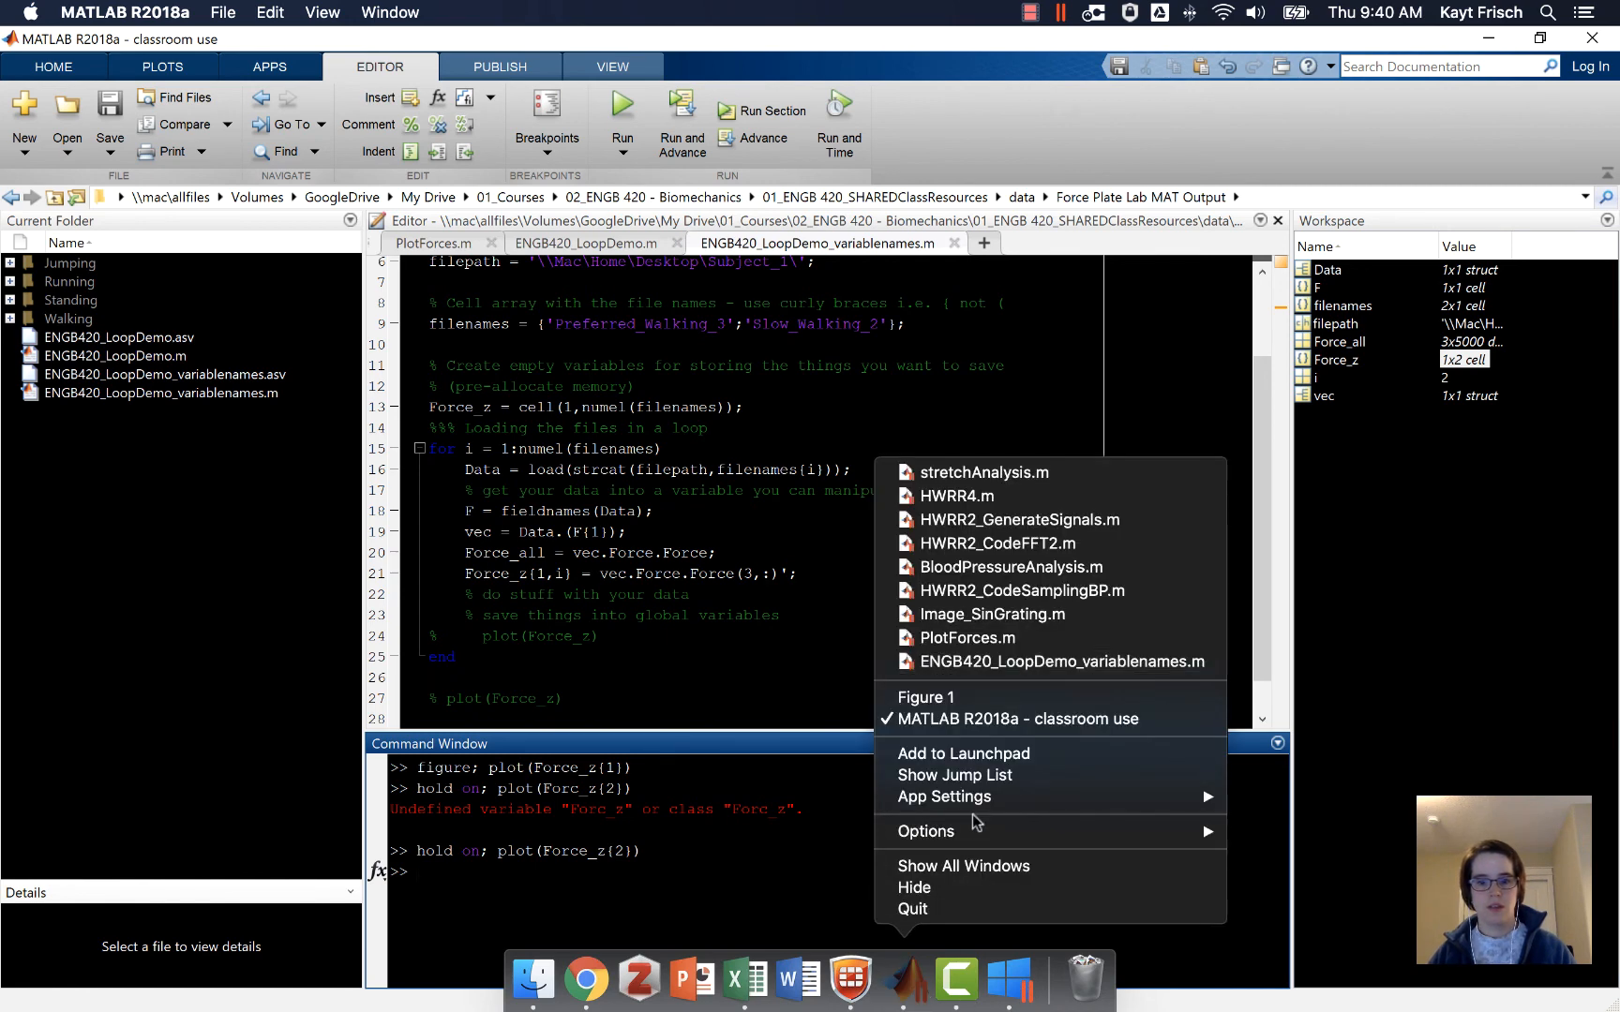
pyautogui.click(925, 699)
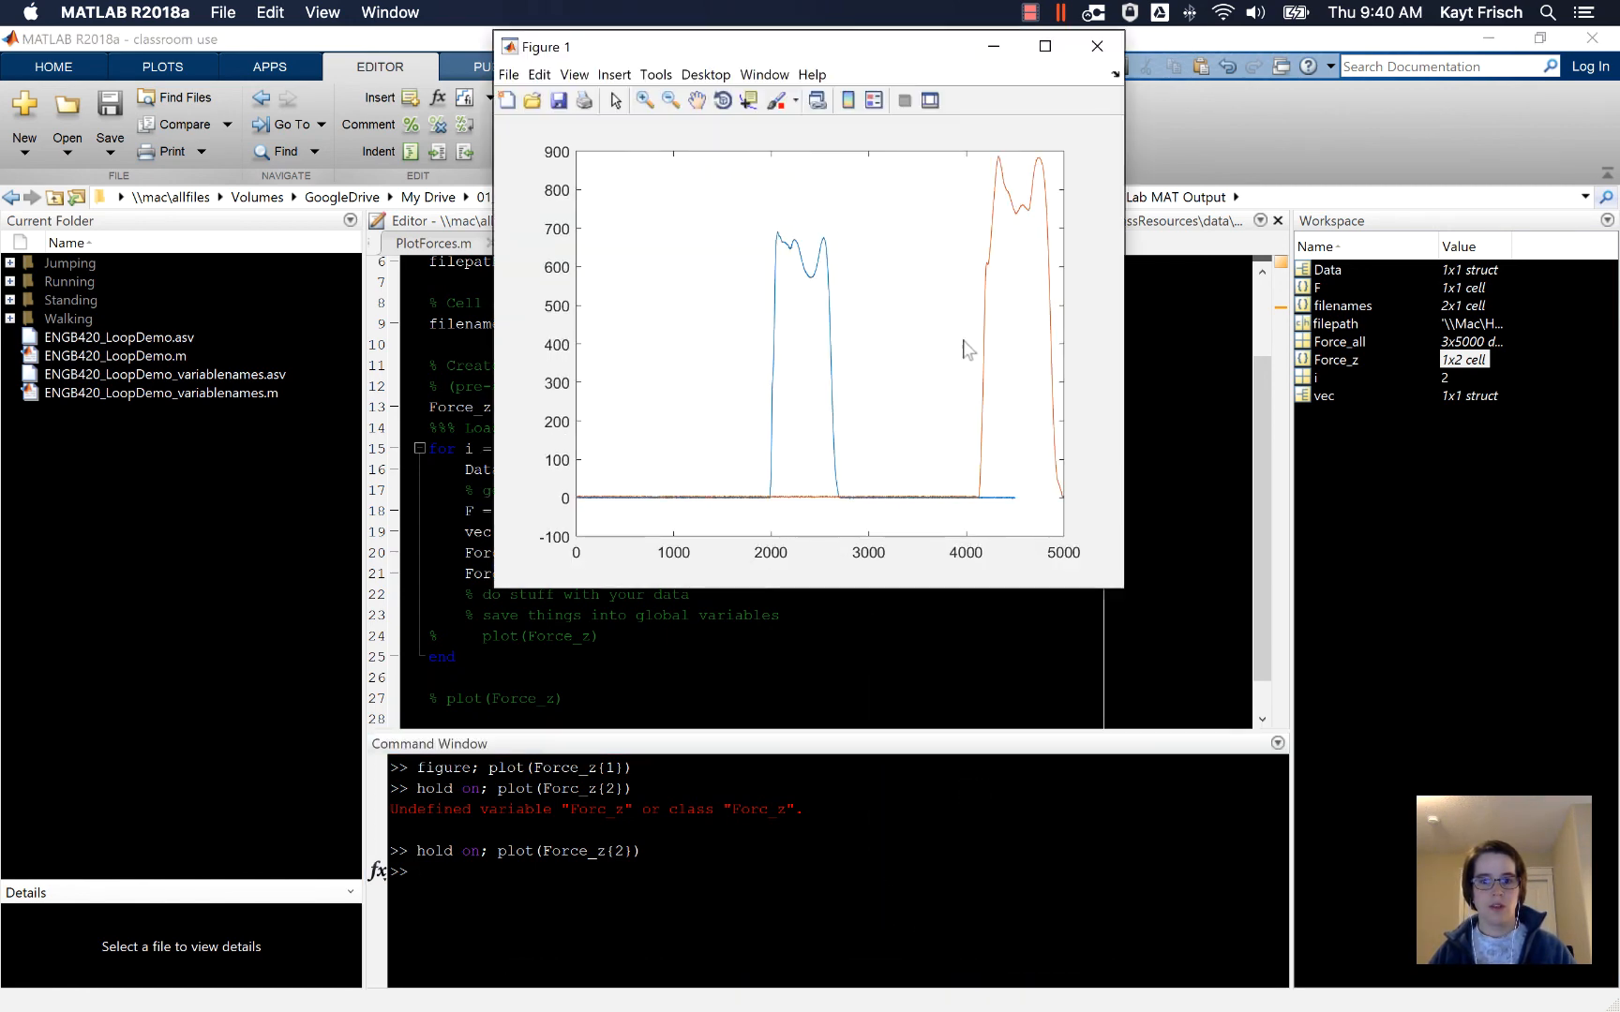
pyautogui.moveTo(987, 48); pyautogui.dragTo(970, 107)
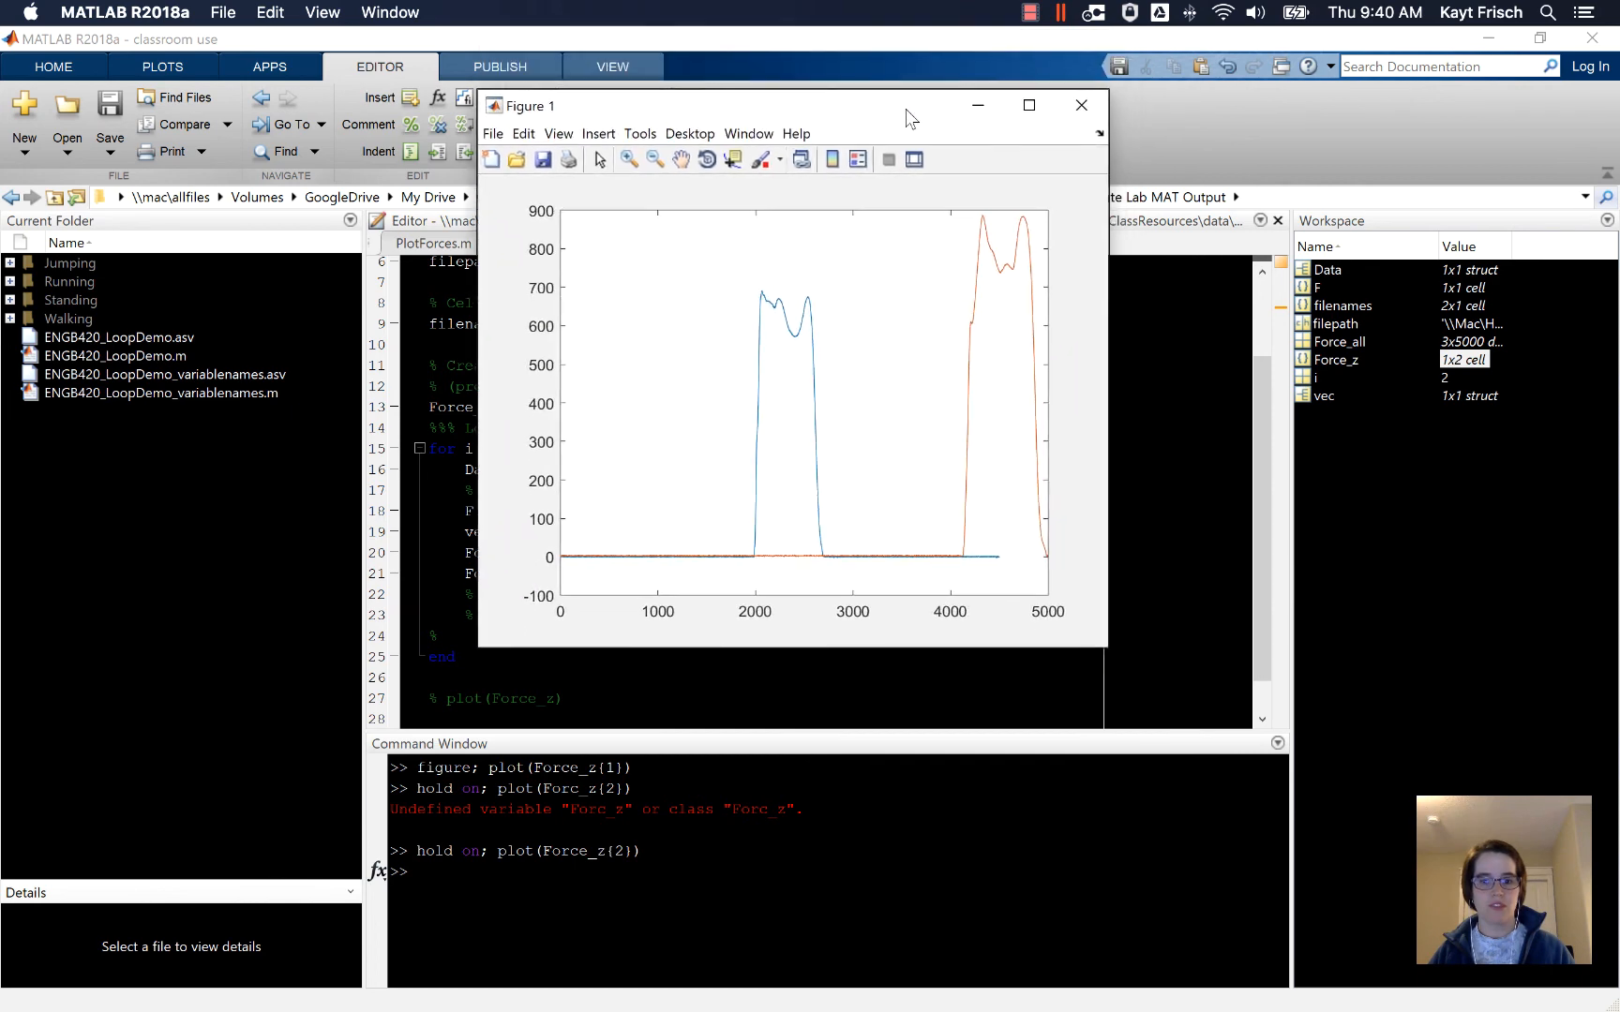
pyautogui.click(737, 856)
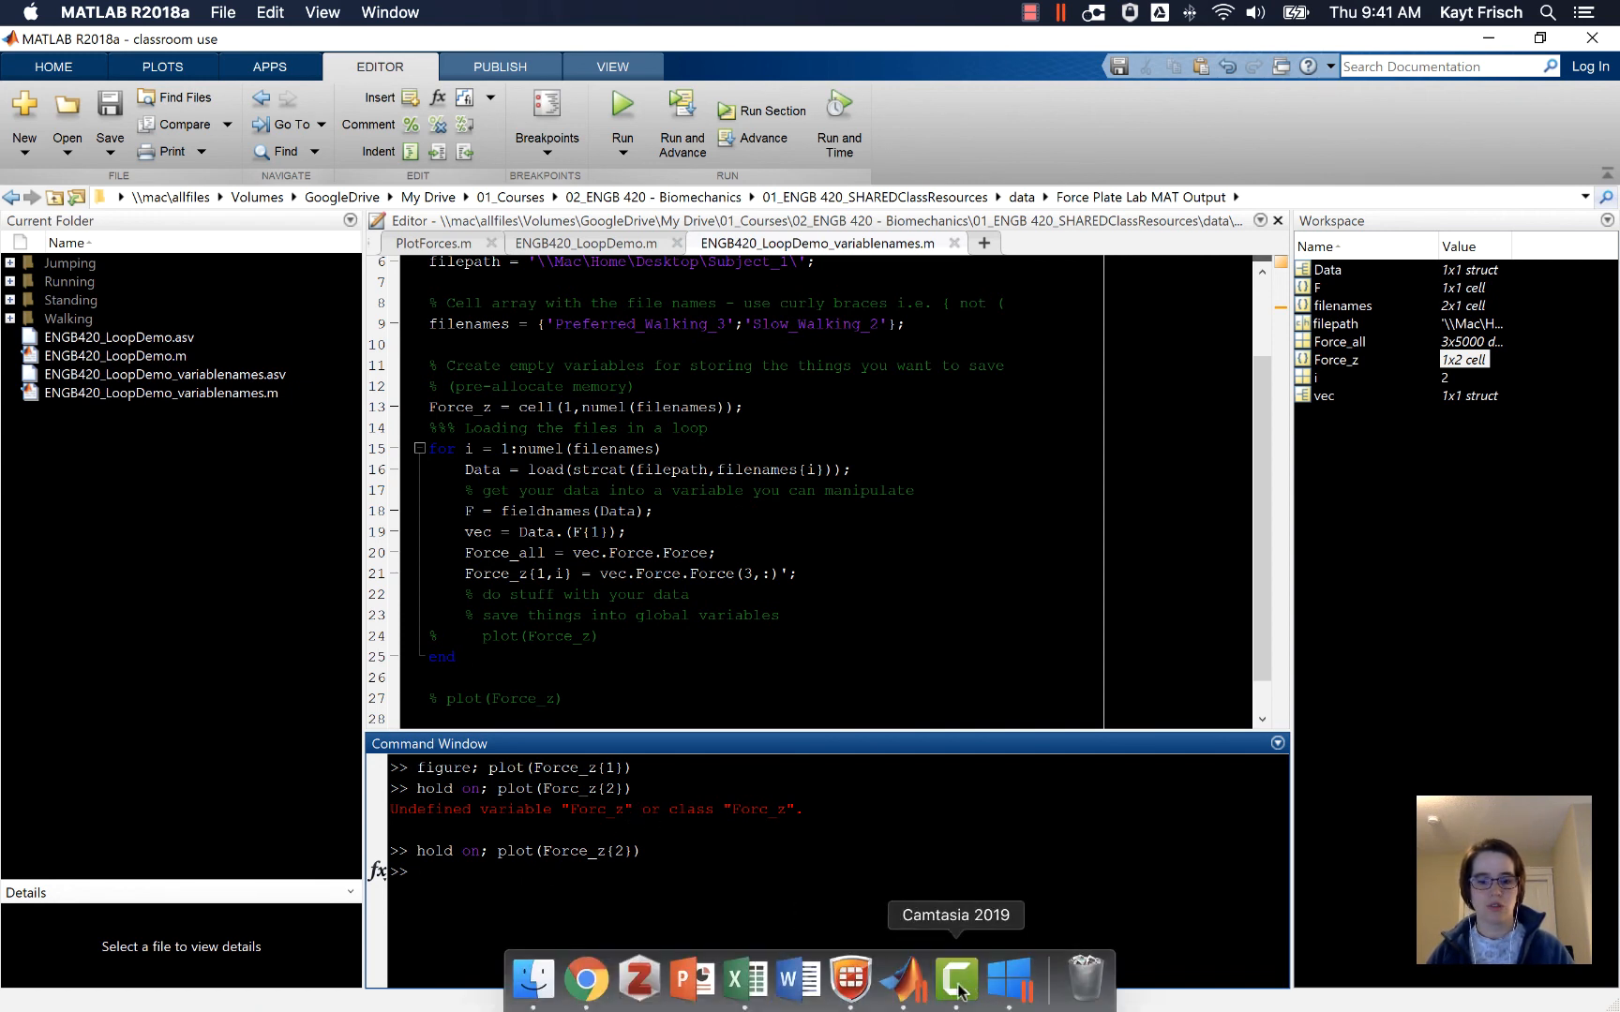
pyautogui.rightClick(907, 985)
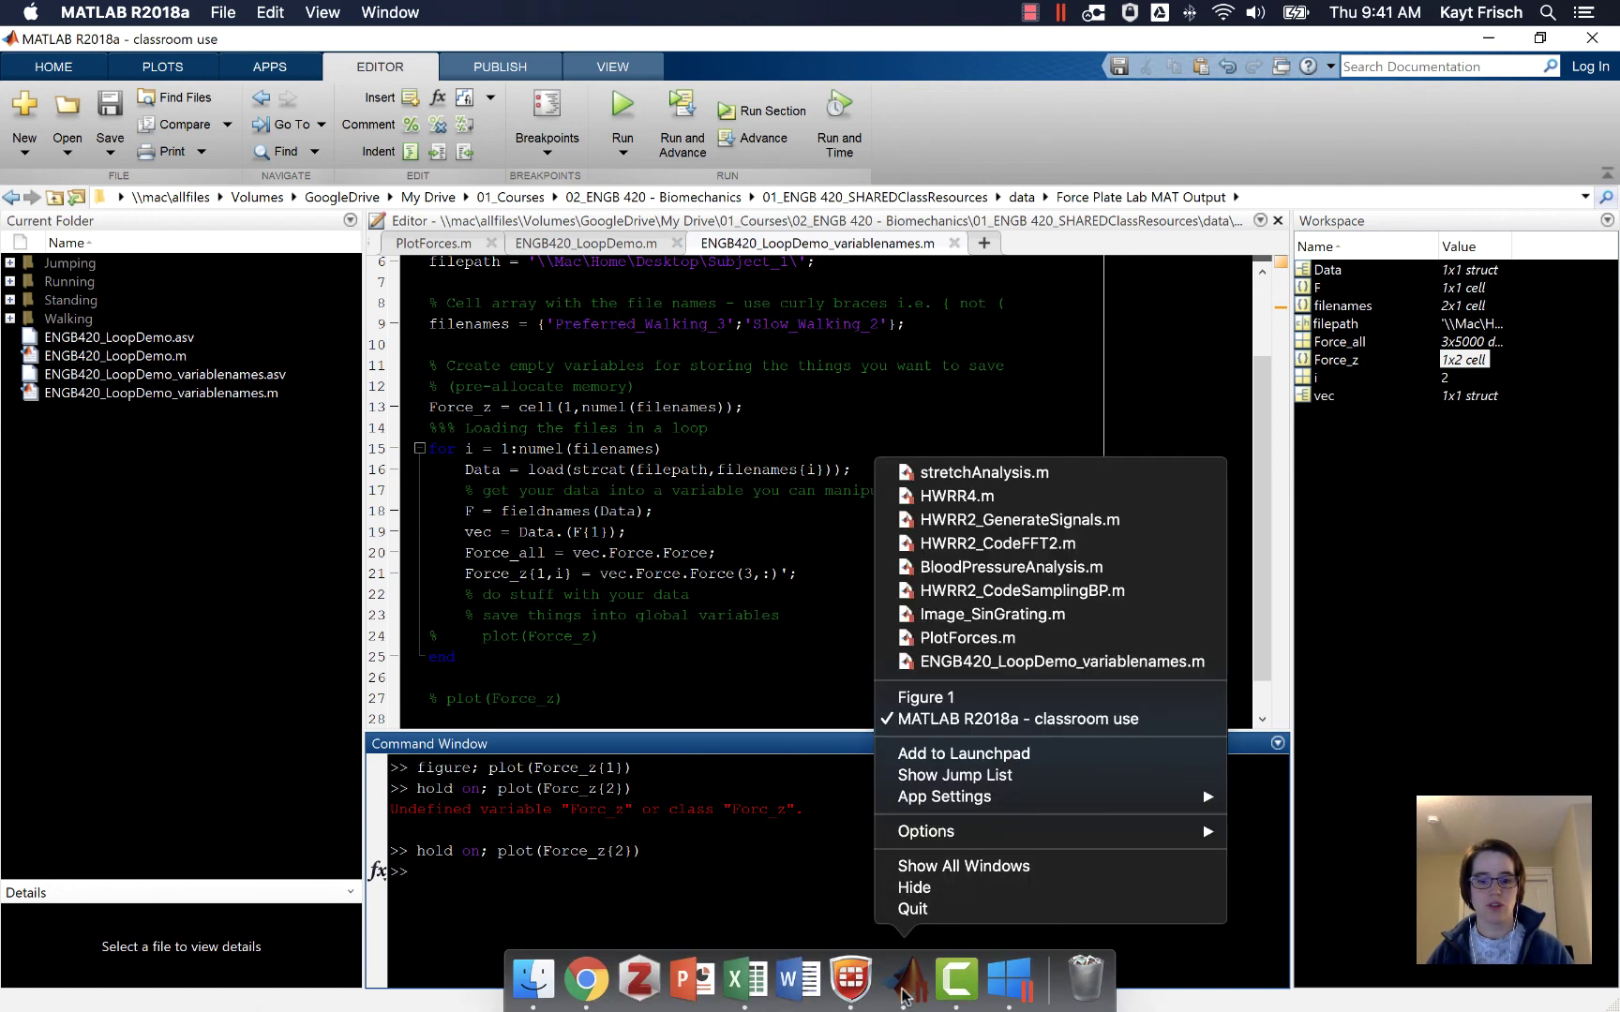
pyautogui.click(969, 697)
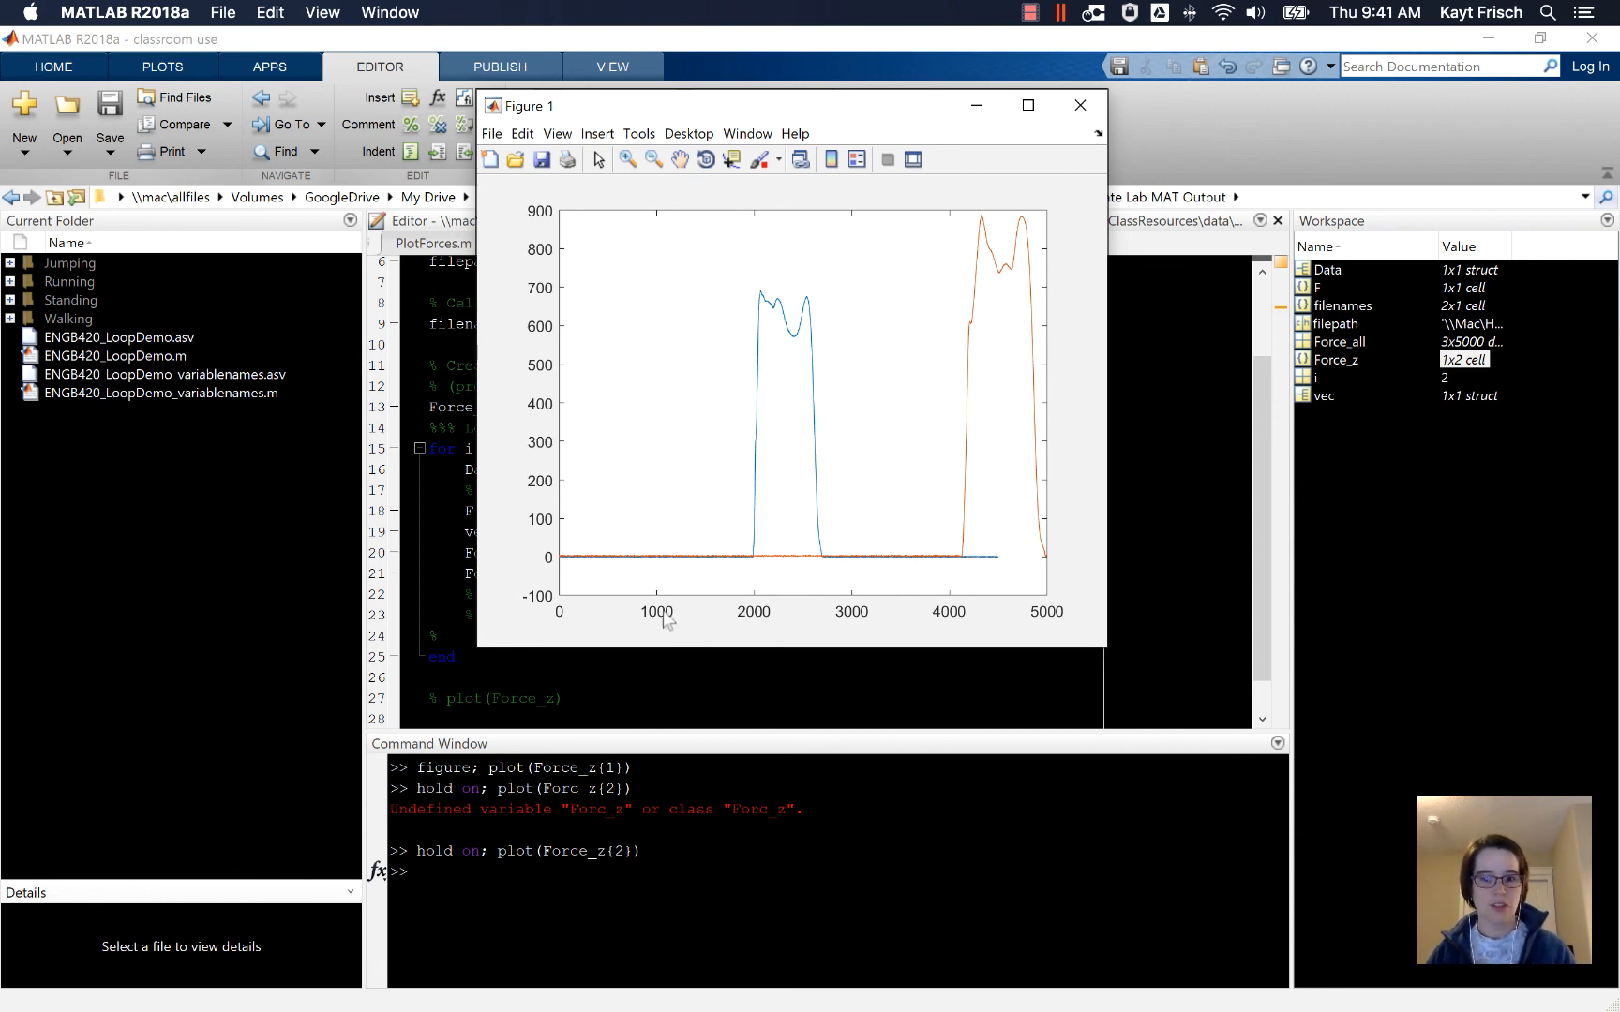
pyautogui.moveTo(842, 100); pyautogui.dragTo(1215, 278)
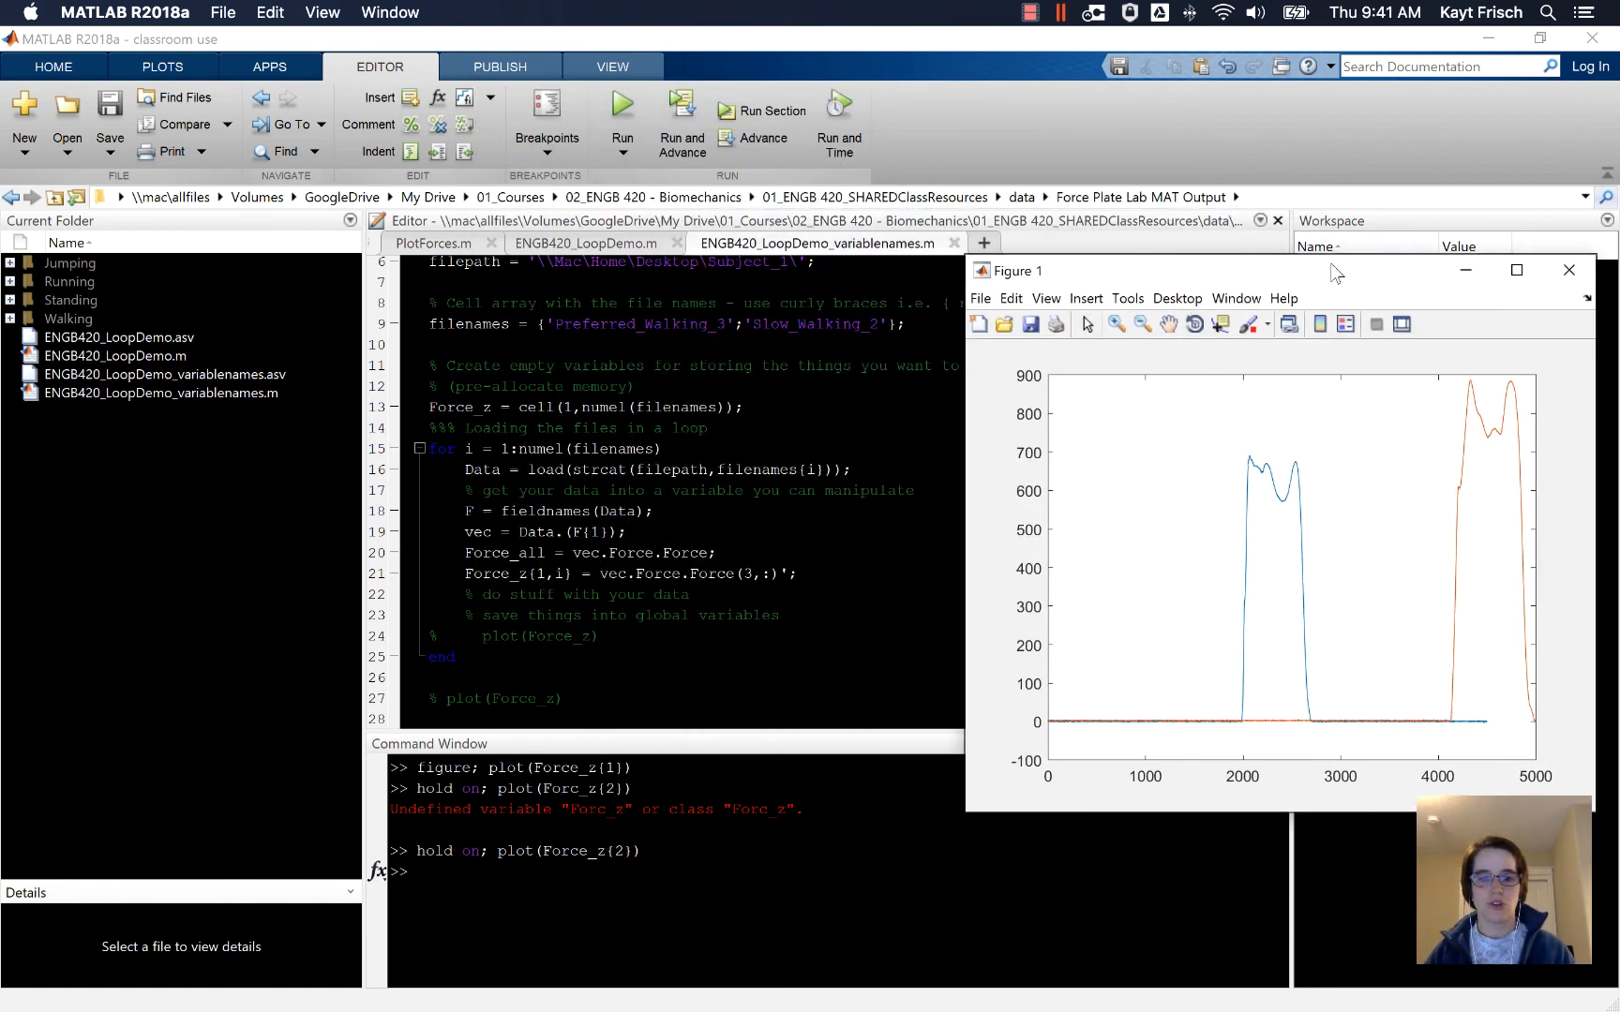
pyautogui.click(595, 635)
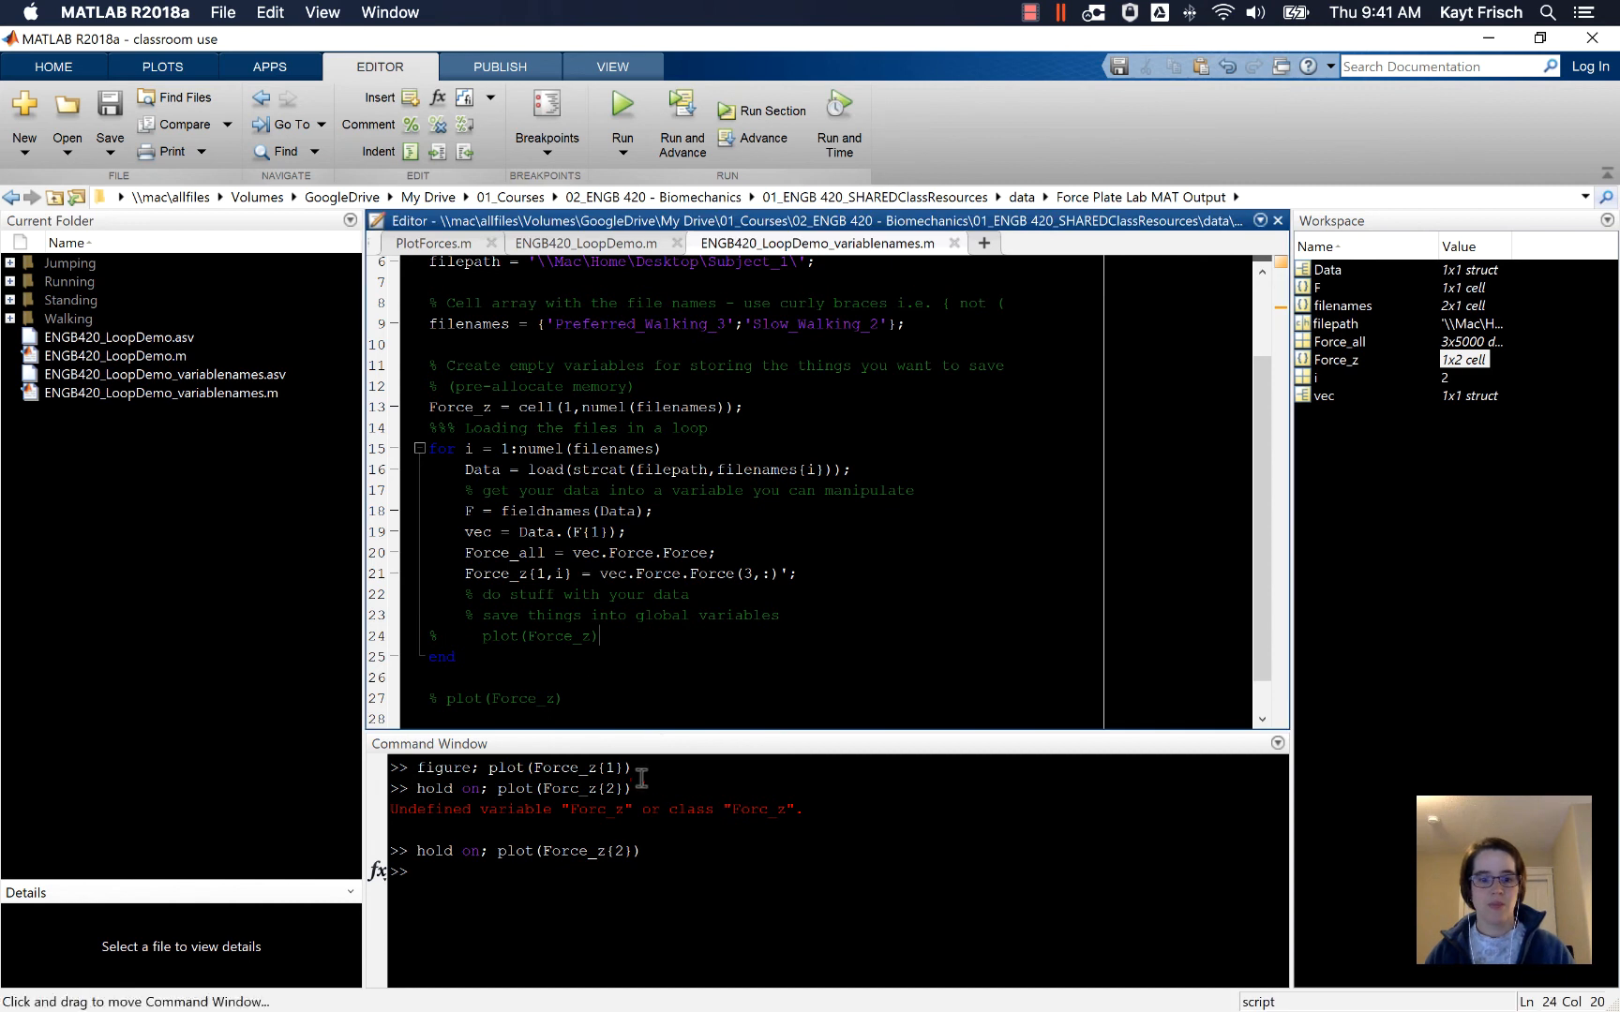
# Copy the plotting commands, add 'figure; hold on' after line 13, and paste plot(Force_z{i}) inside the loop
pyautogui.moveTo(633, 788); pyautogui.dragTo(413, 767)
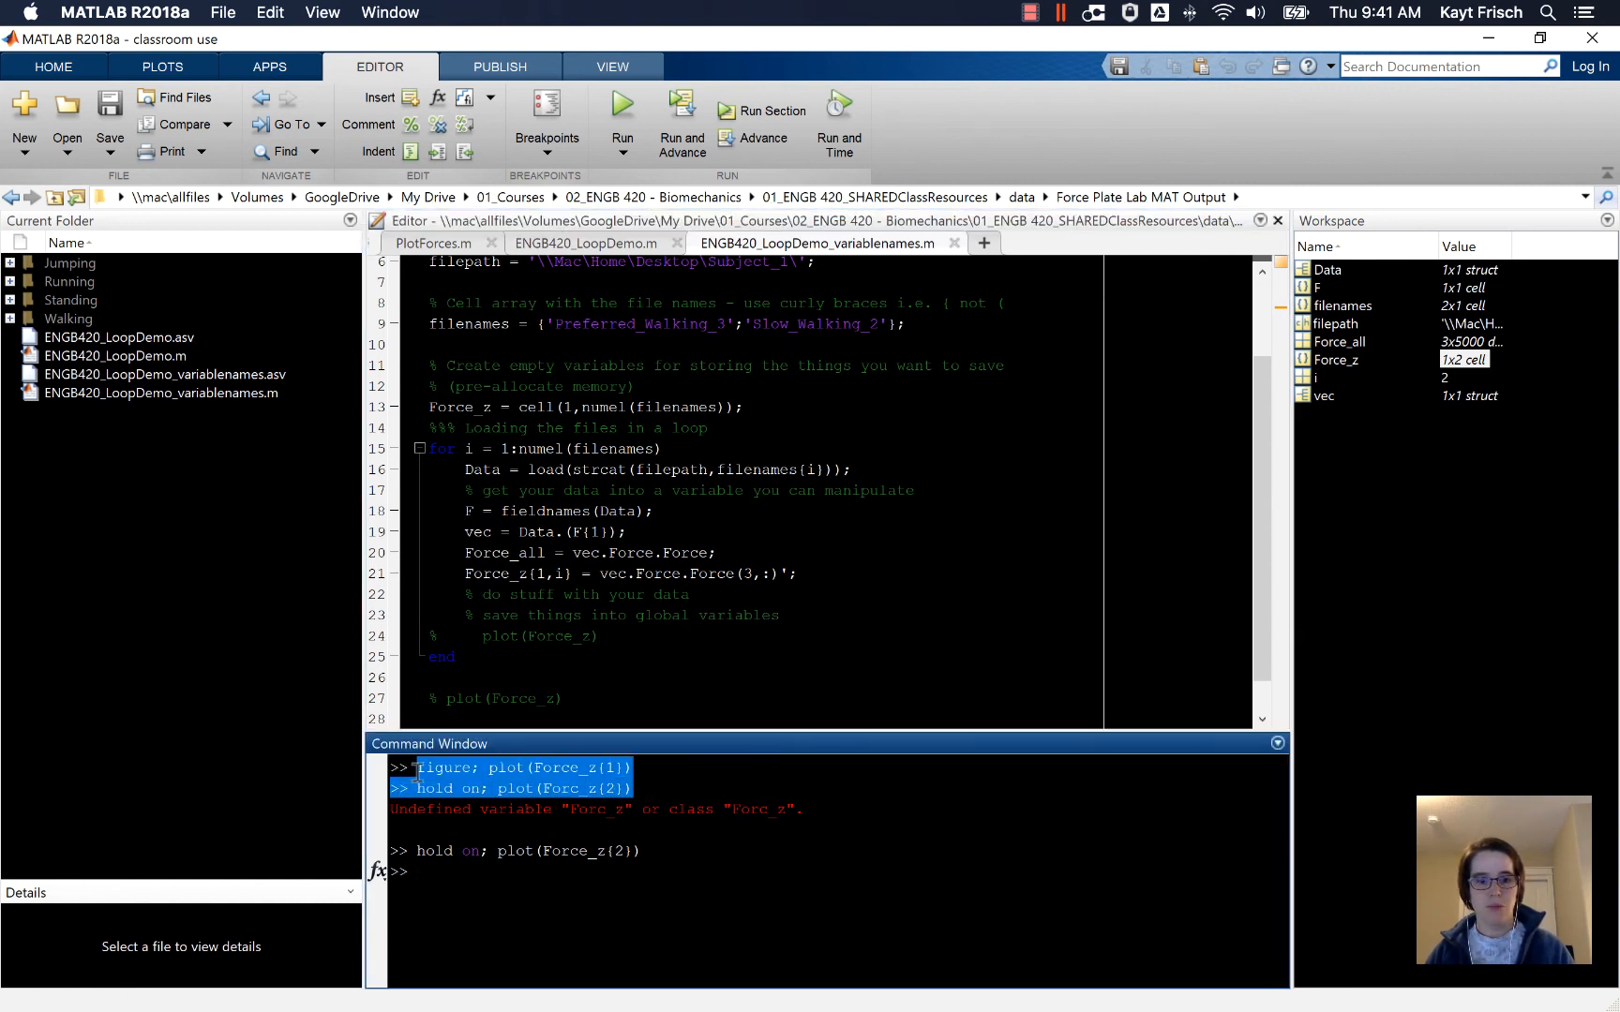
pyautogui.click(792, 408)
pyautogui.press('Return')
pyautogui.press('Return')
pyautogui.write('figure;')
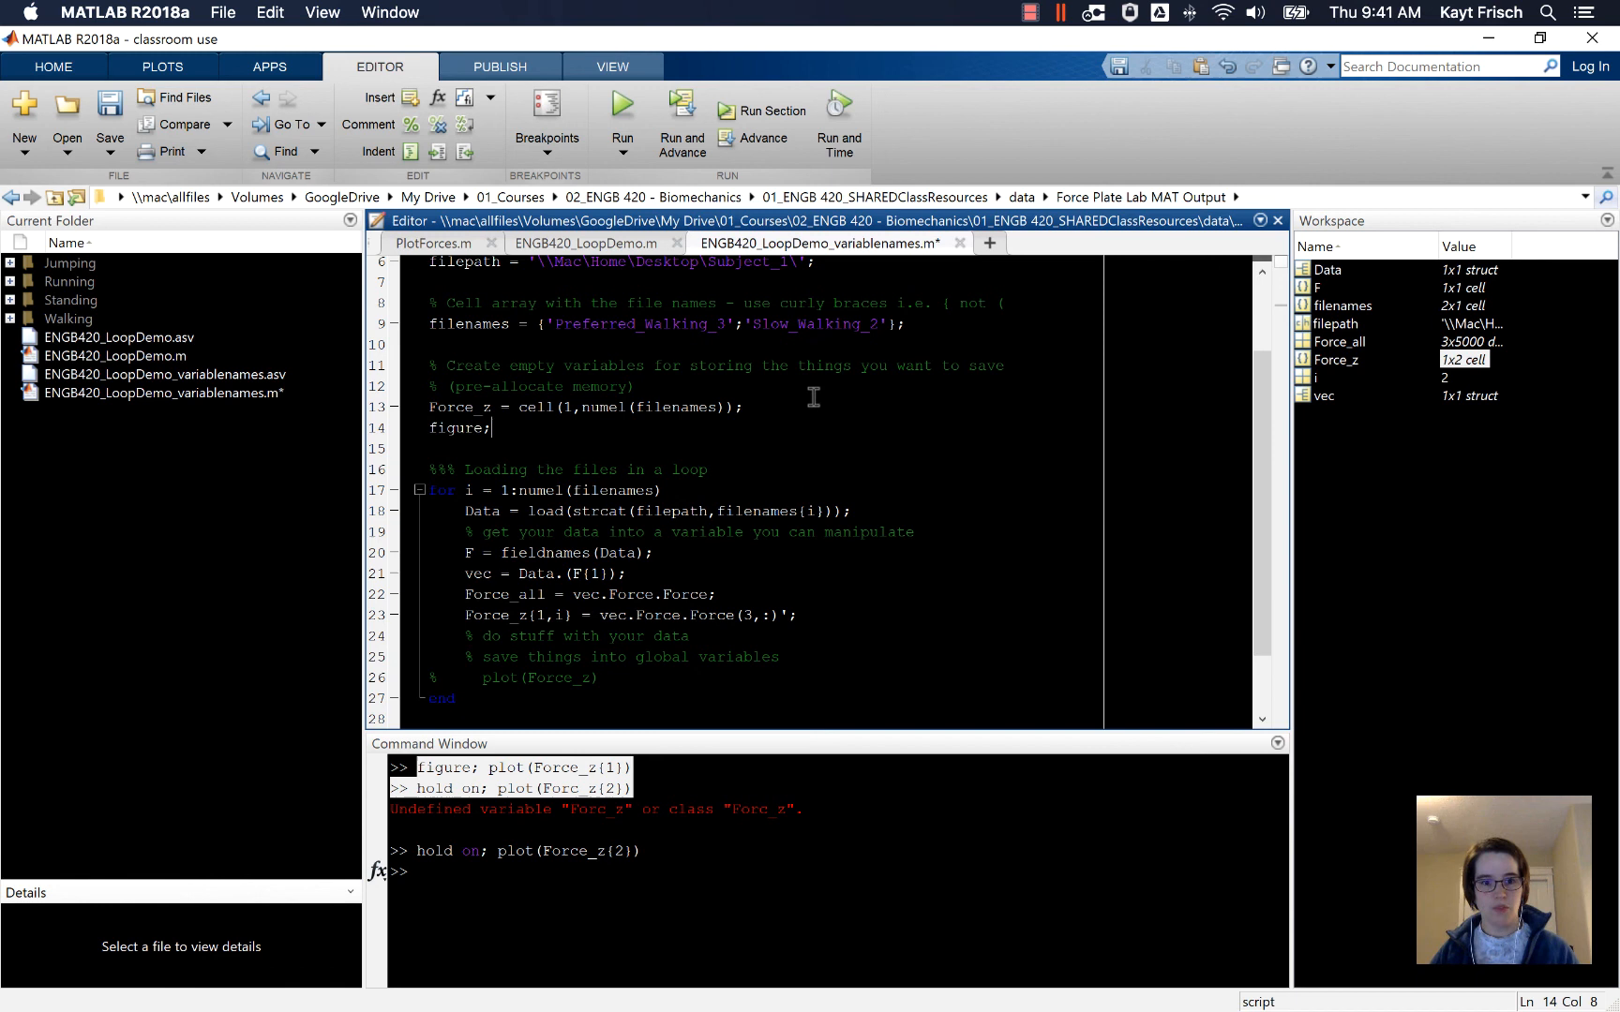
pyautogui.click(751, 637)
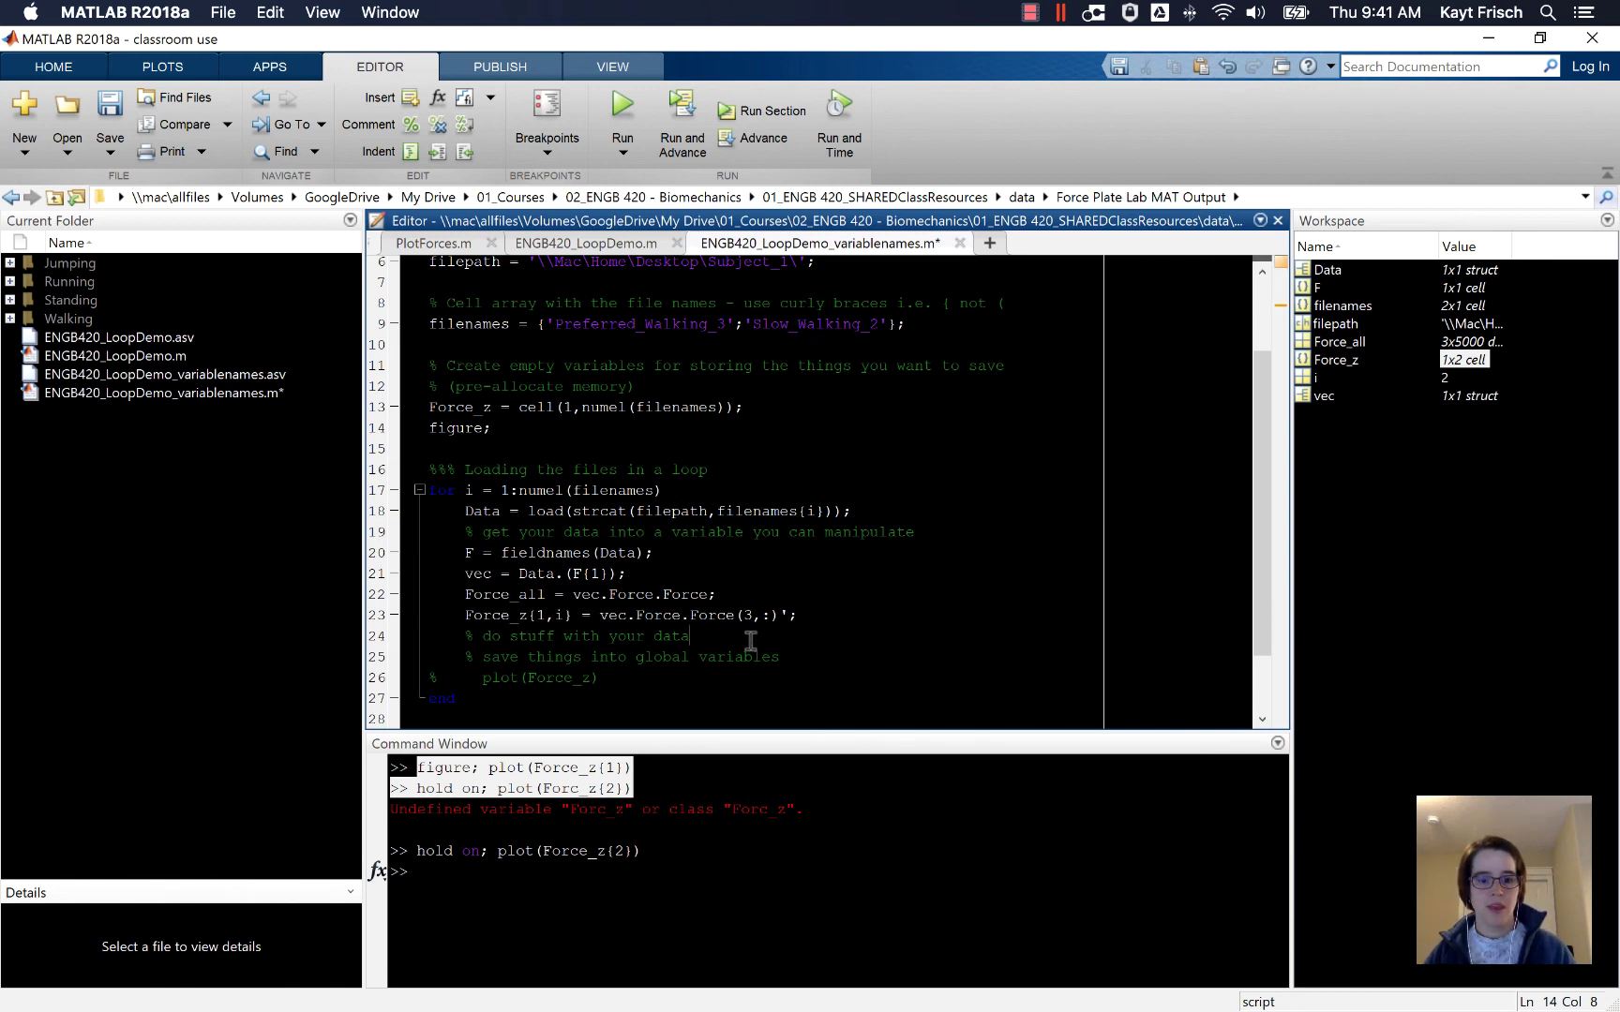
pyautogui.click(815, 658)
pyautogui.press('Return')
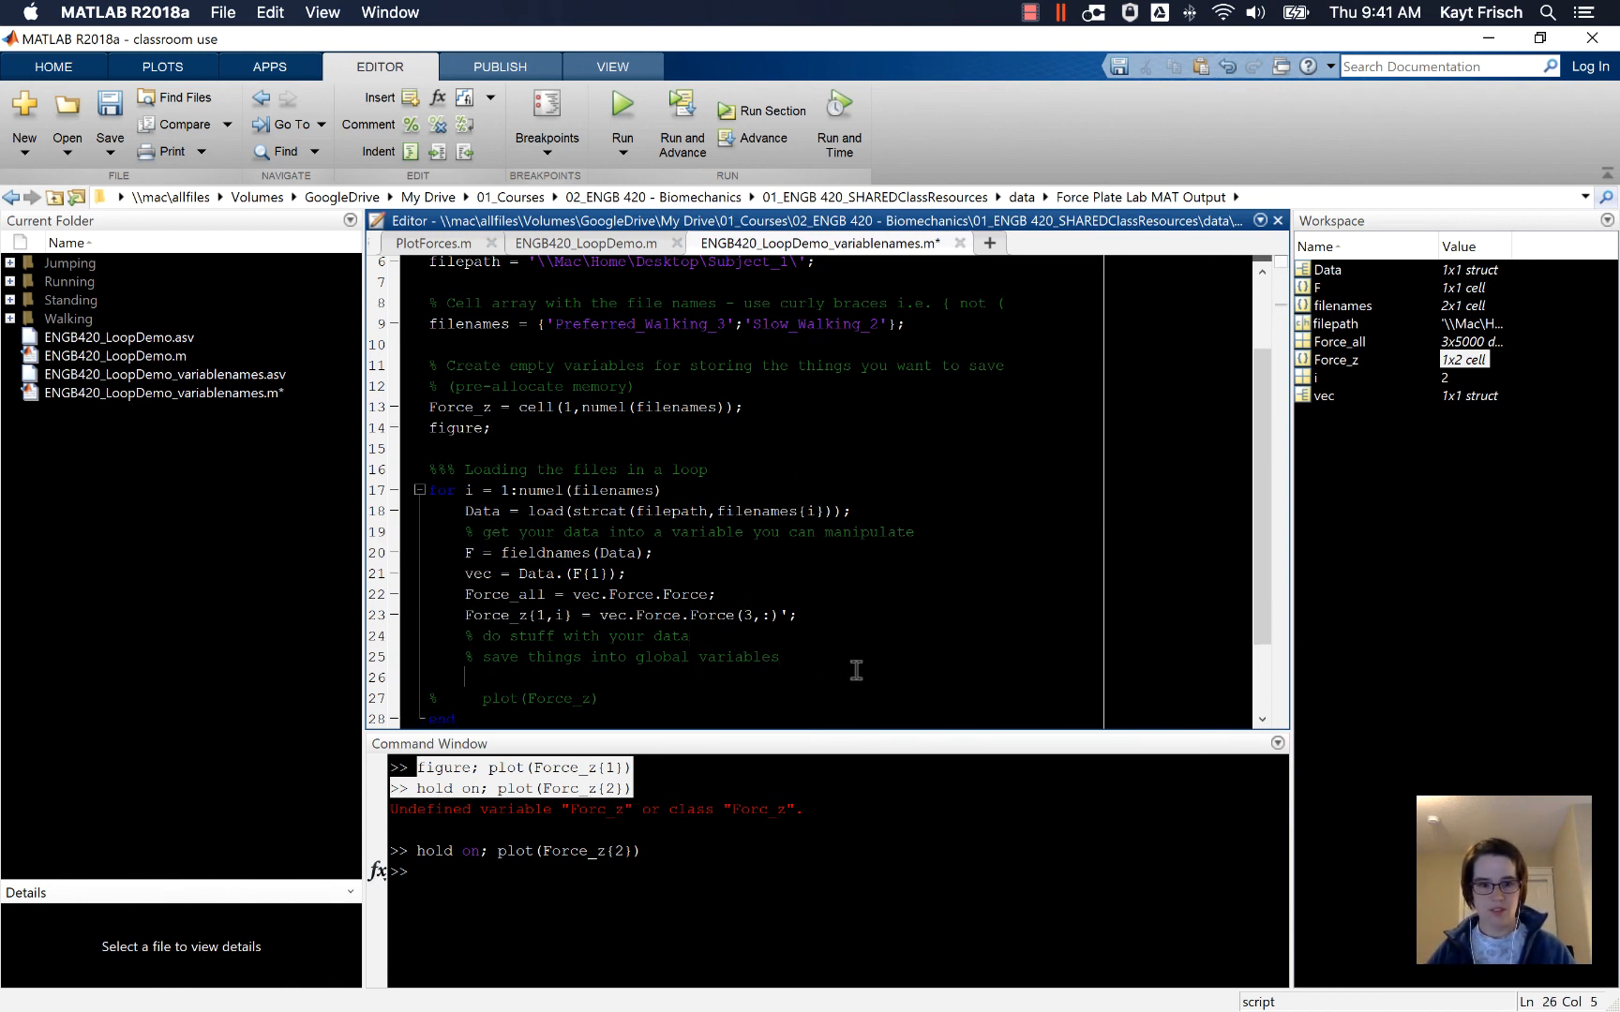
pyautogui.write('figure; plot(Force_z{1}) hold on; plot(Forc_z{2})')
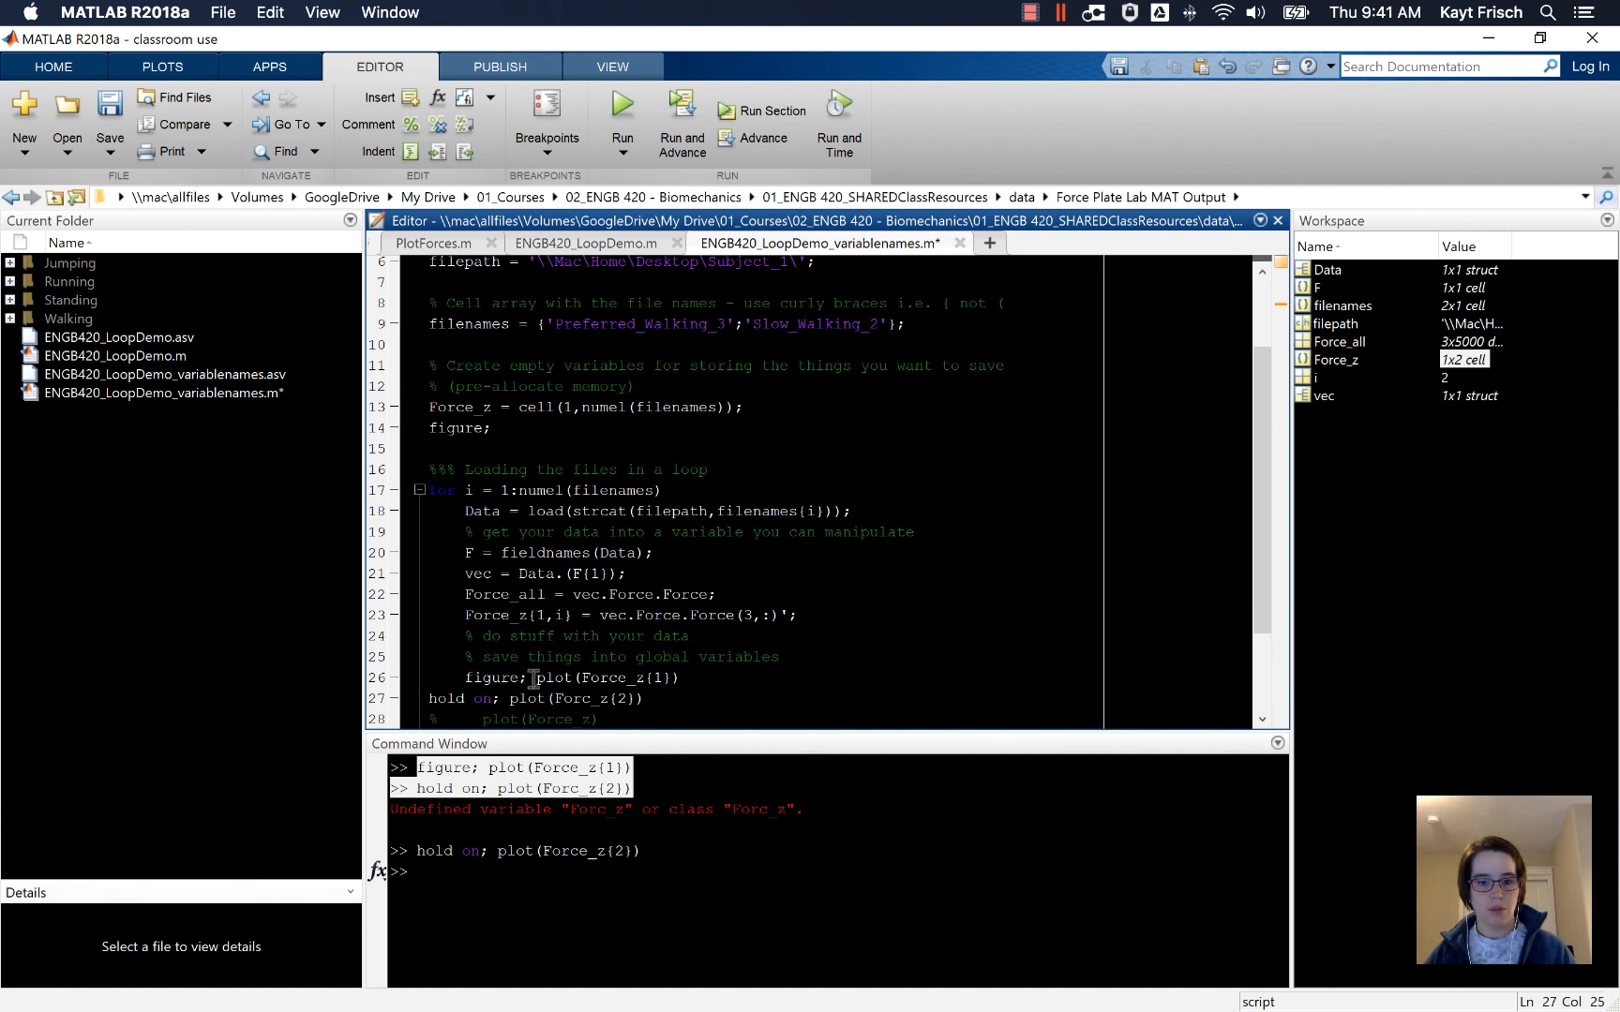
# Delete the extra figure call and leftover hold on line so only plot(Force_z{i}) remains in the loop
pyautogui.moveTo(537, 678); pyautogui.dragTo(468, 677)
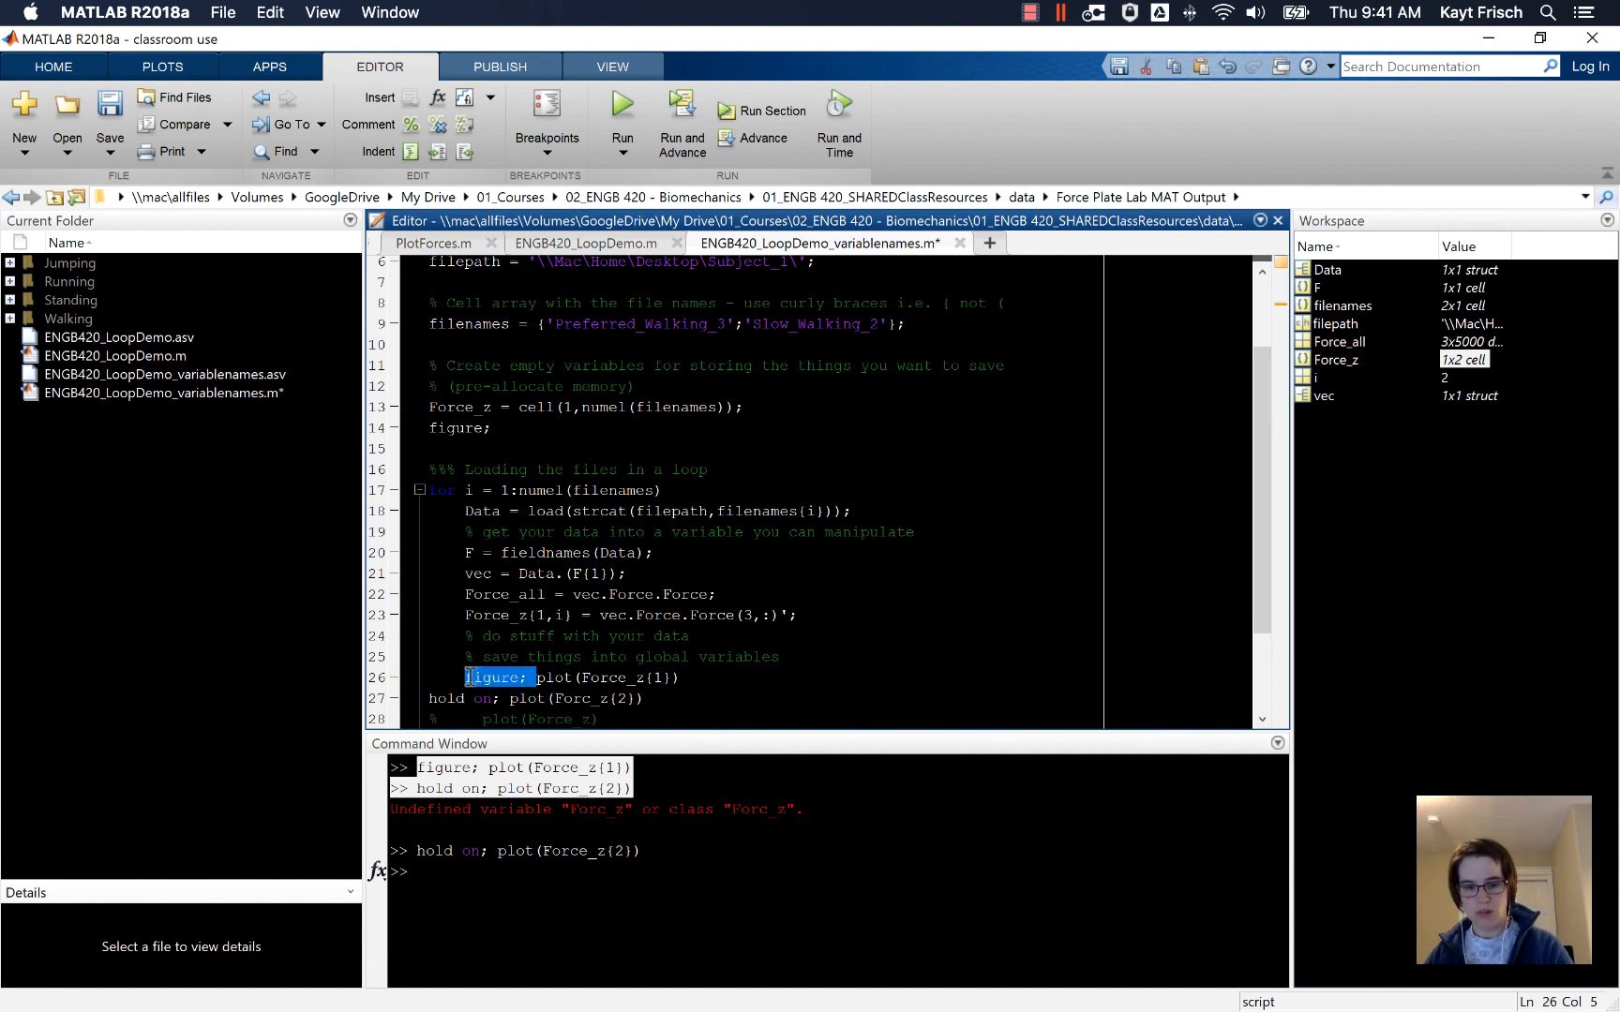
pyautogui.press('BackSpace')
pyautogui.write('i')
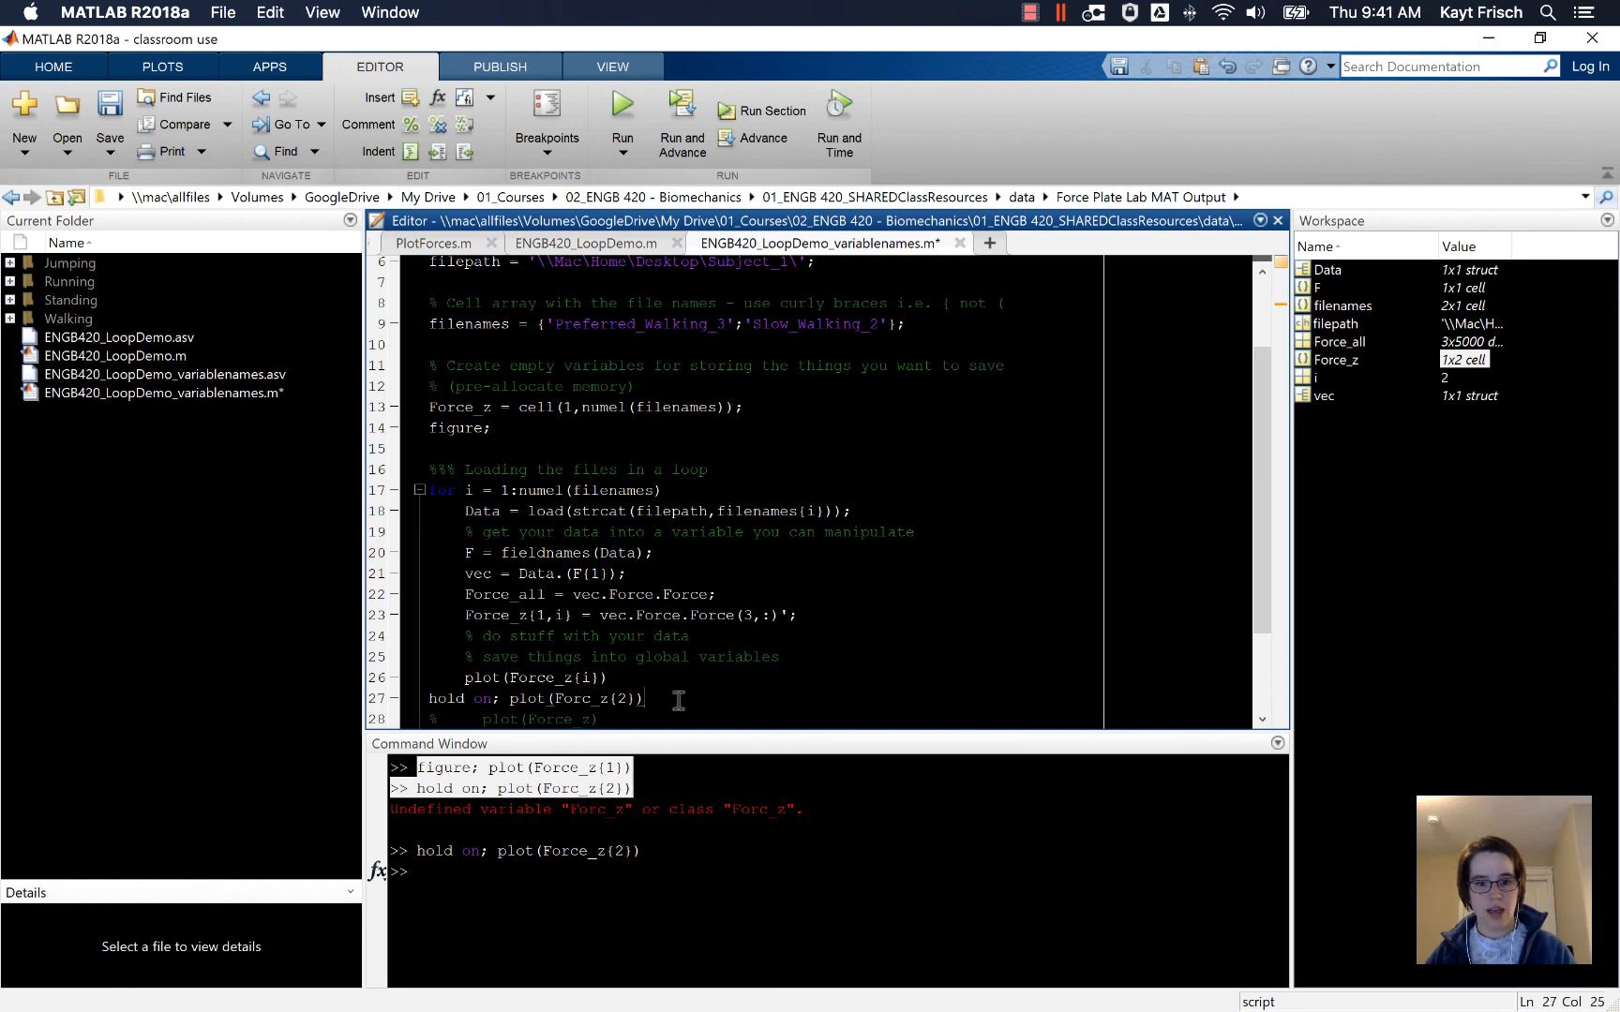
pyautogui.click(502, 428)
pyautogui.write('hold on')
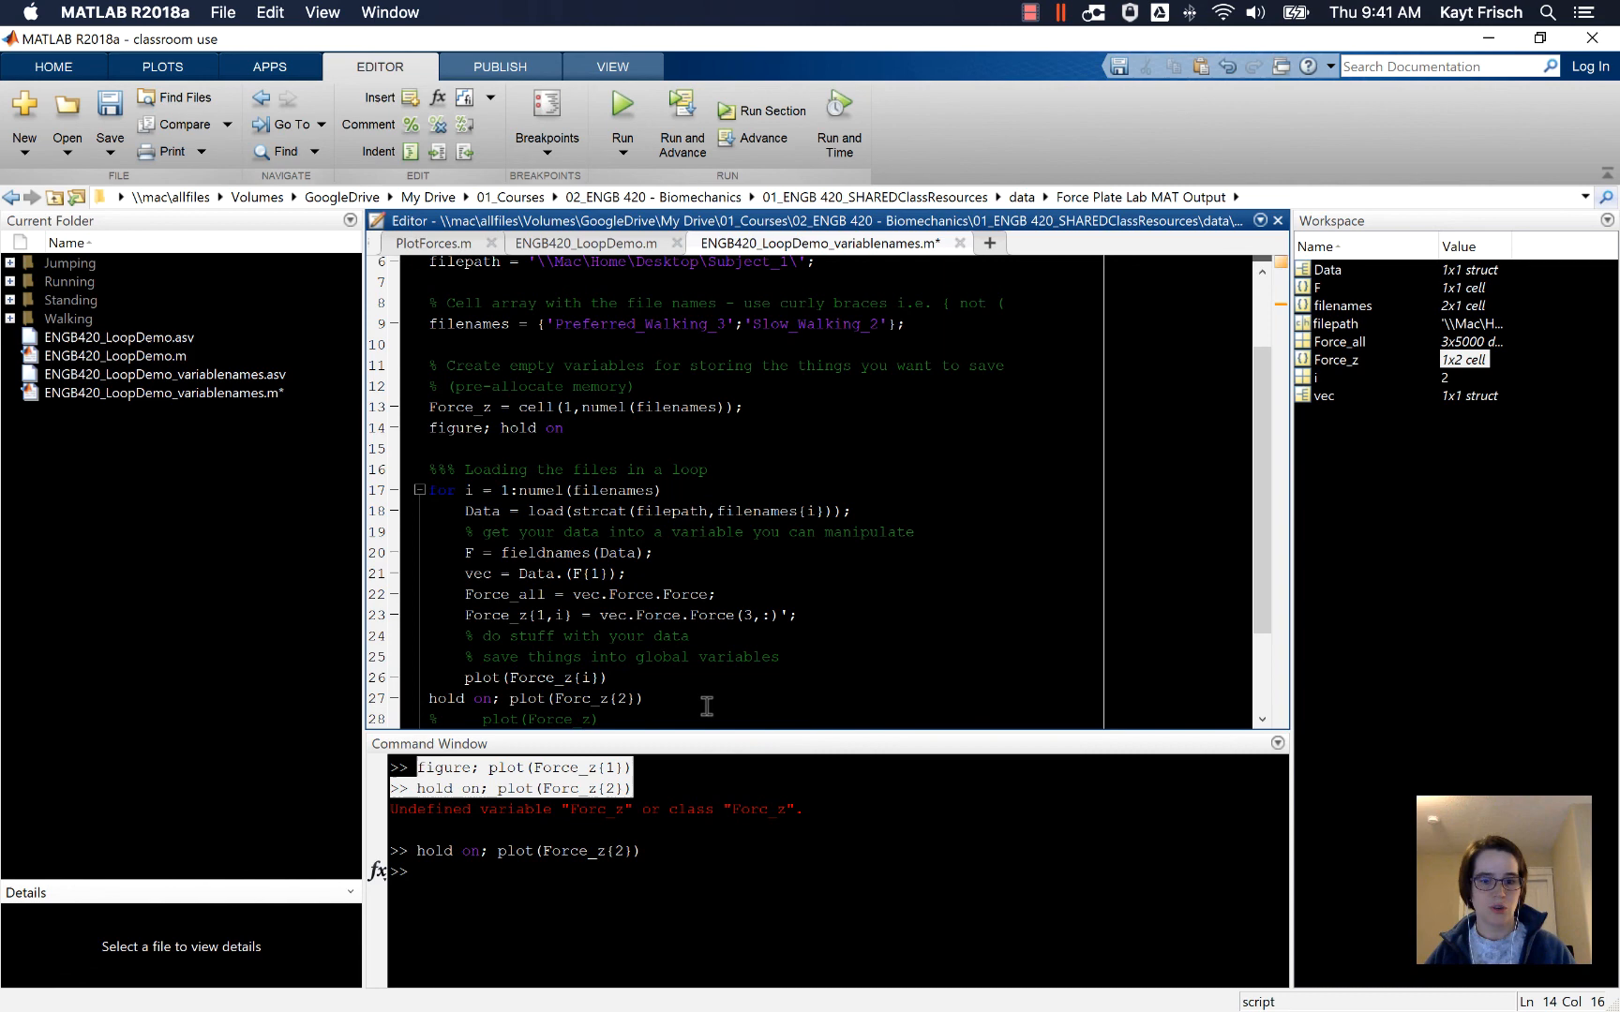
pyautogui.moveTo(646, 699); pyautogui.dragTo(415, 703)
pyautogui.press('BackSpace')
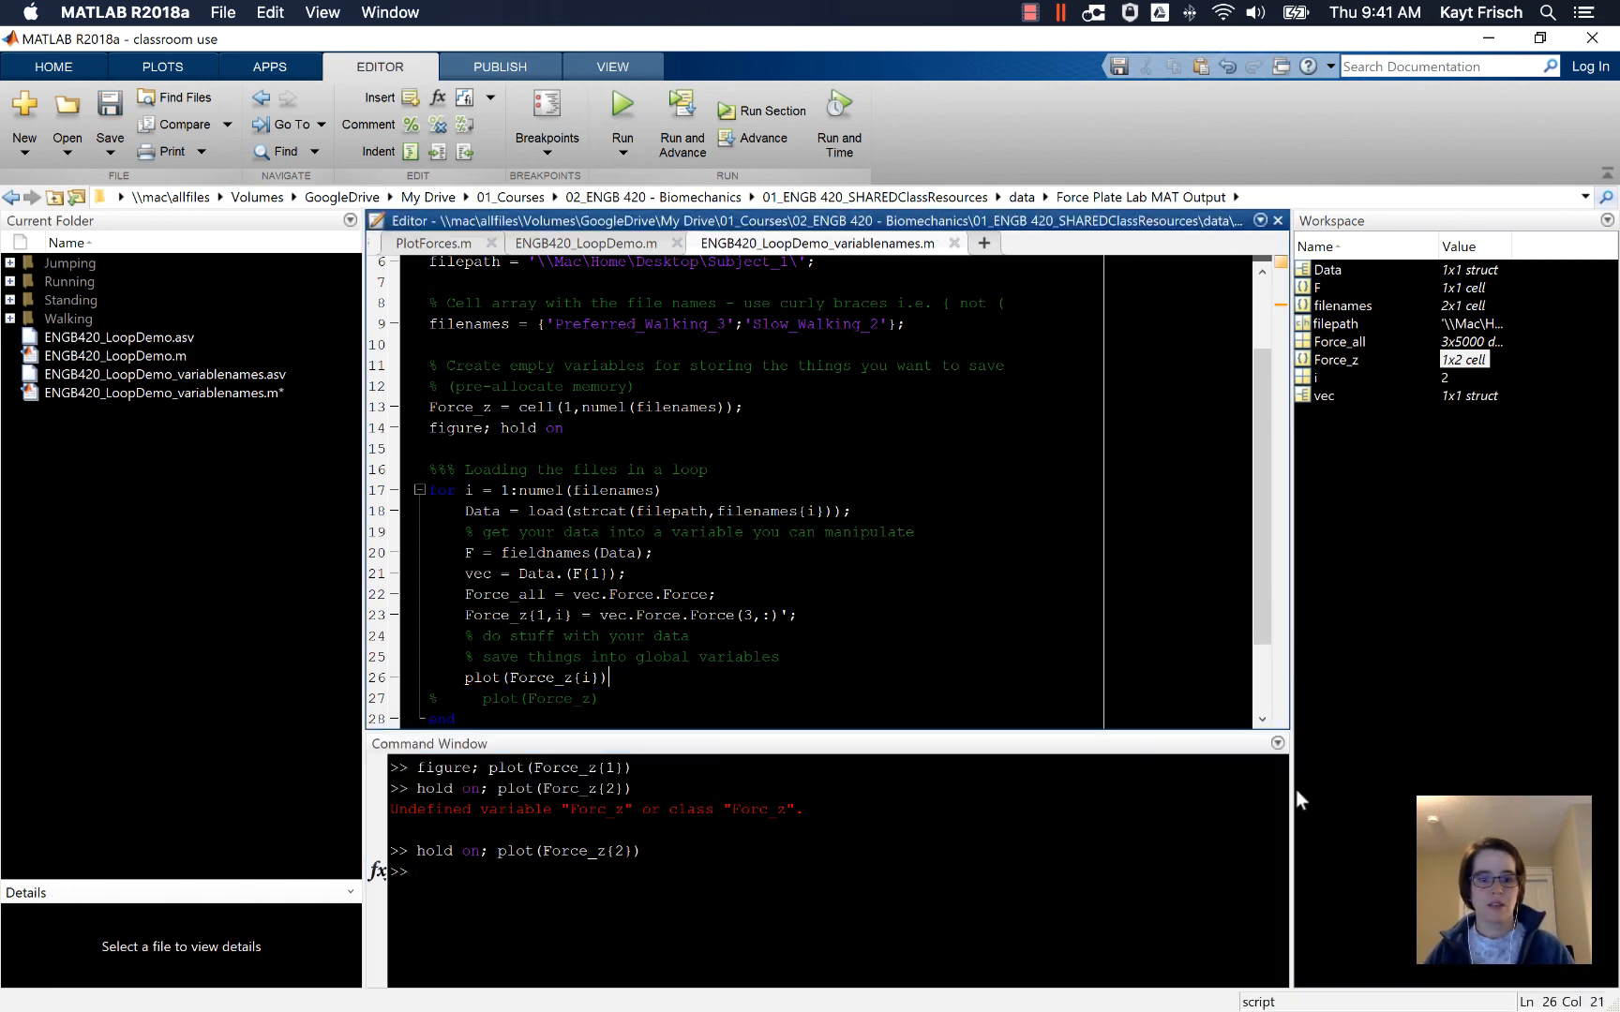
# Run the script with F5, move Figure 1 aside to see both overlaid force traces, then close it
pyautogui.press('F5')
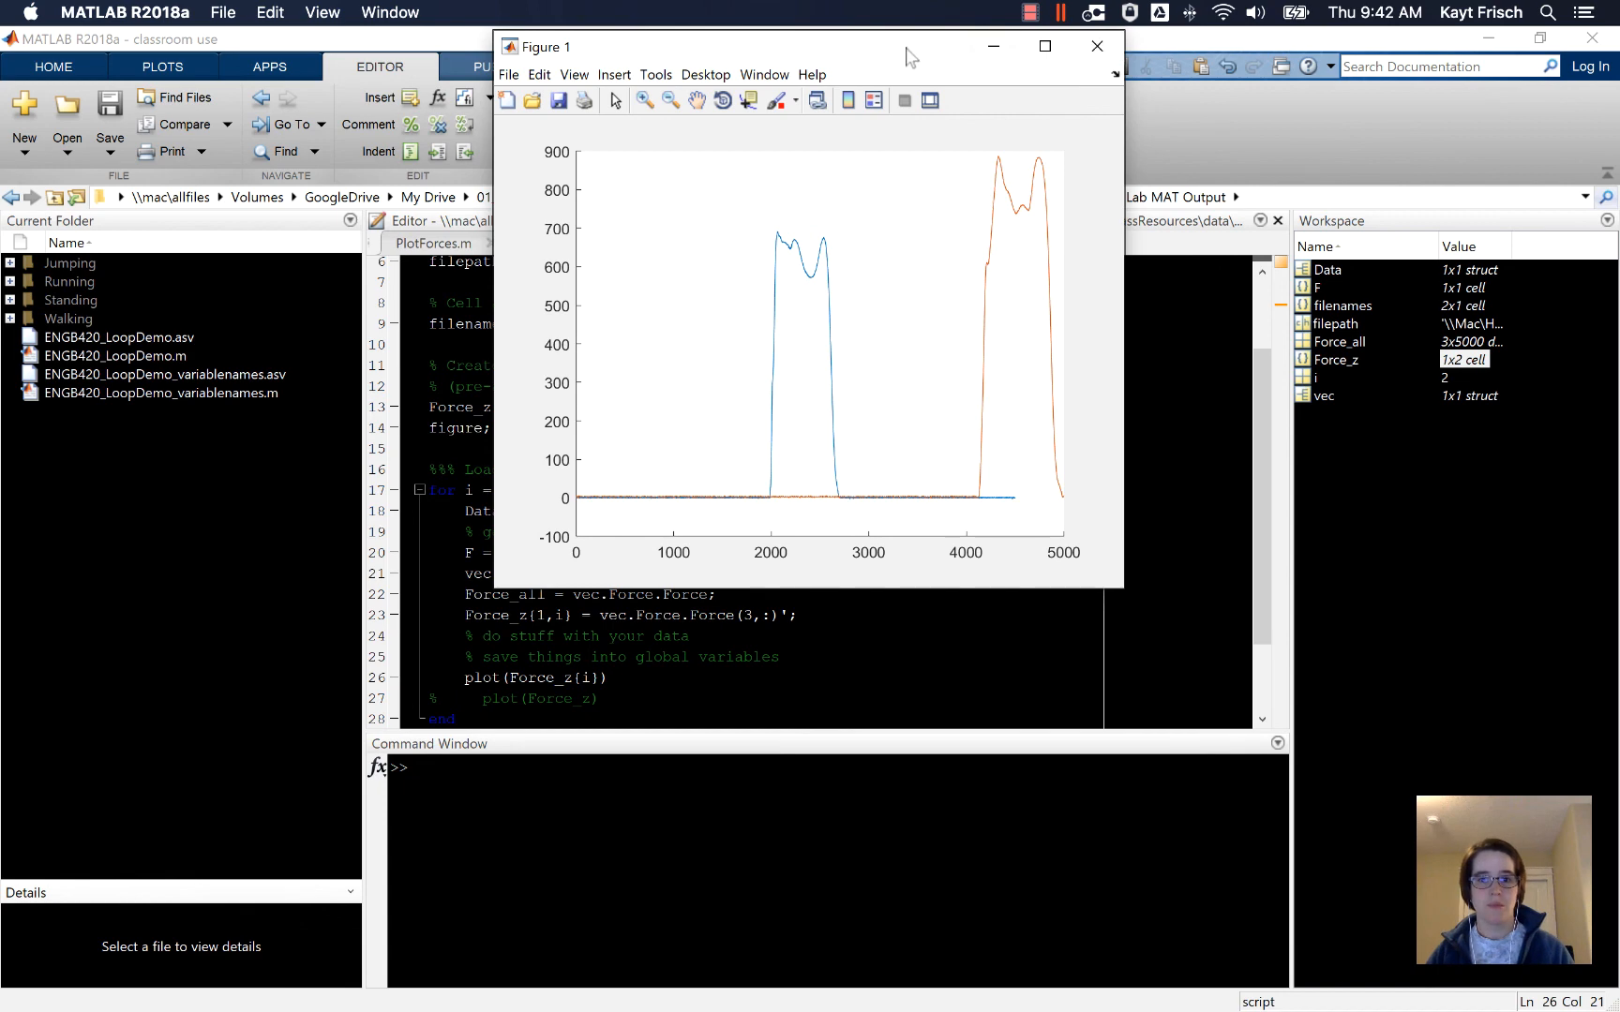
pyautogui.moveTo(886, 47); pyautogui.dragTo(1114, 366)
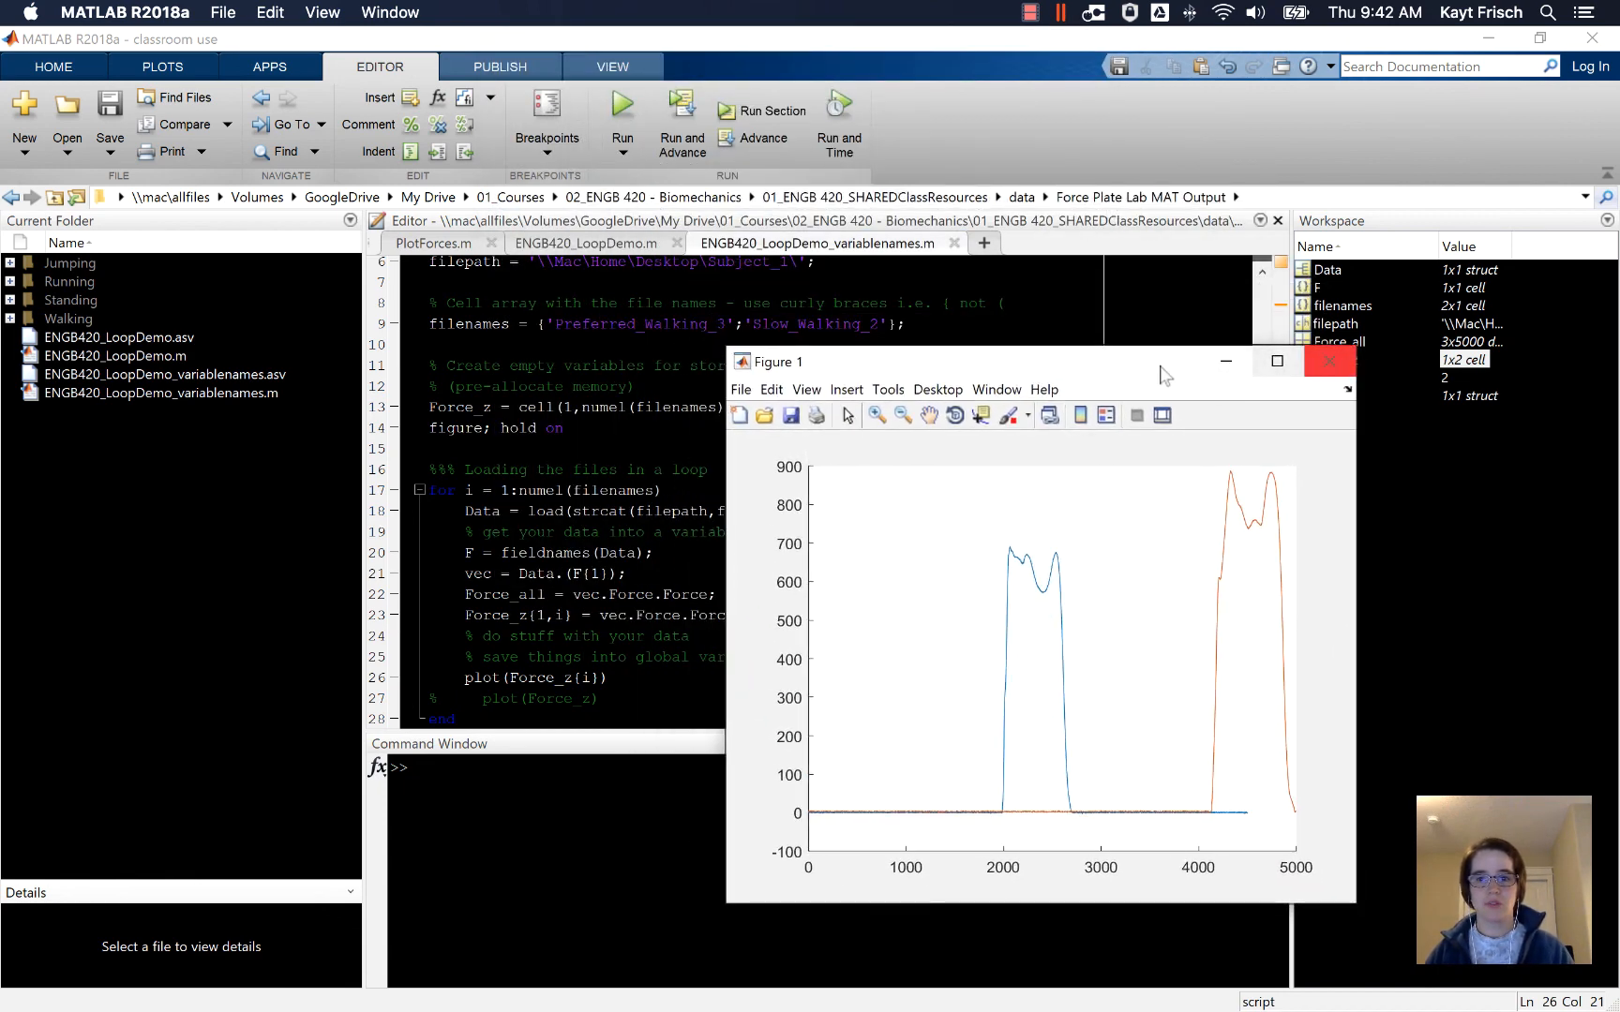
pyautogui.moveTo(1165, 368)
pyautogui.mouseDown()
pyautogui.moveTo(1283, 512)
pyautogui.moveTo(1320, 89)
pyautogui.mouseUp()
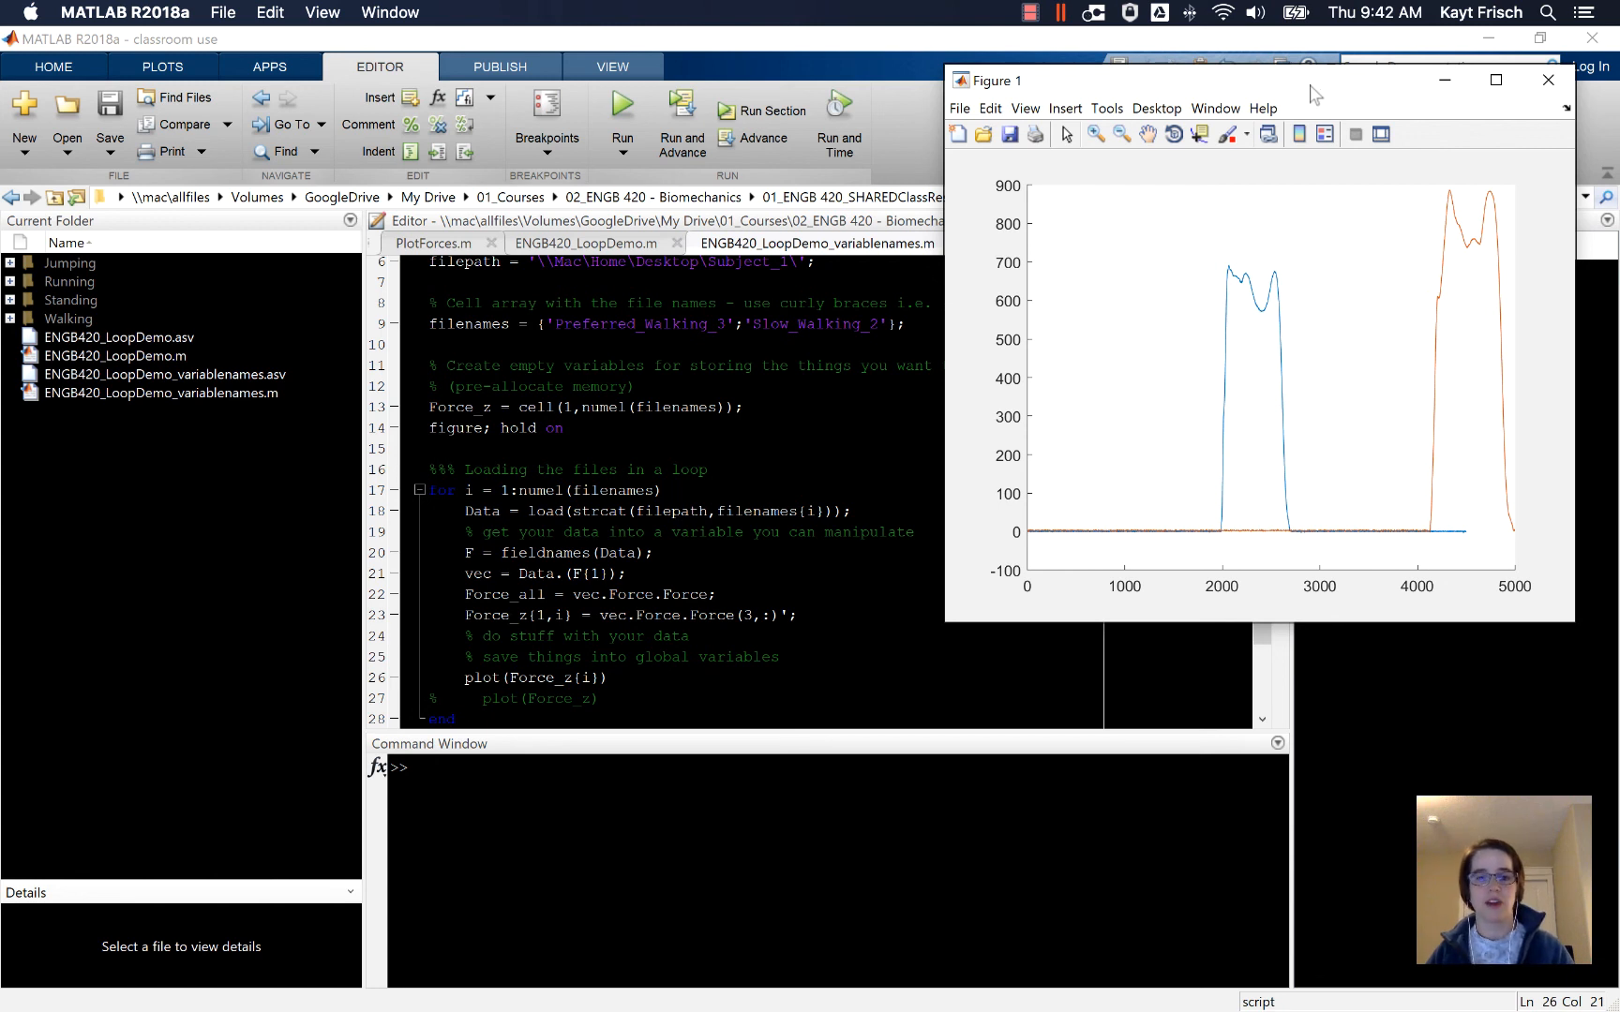
pyautogui.click(1552, 80)
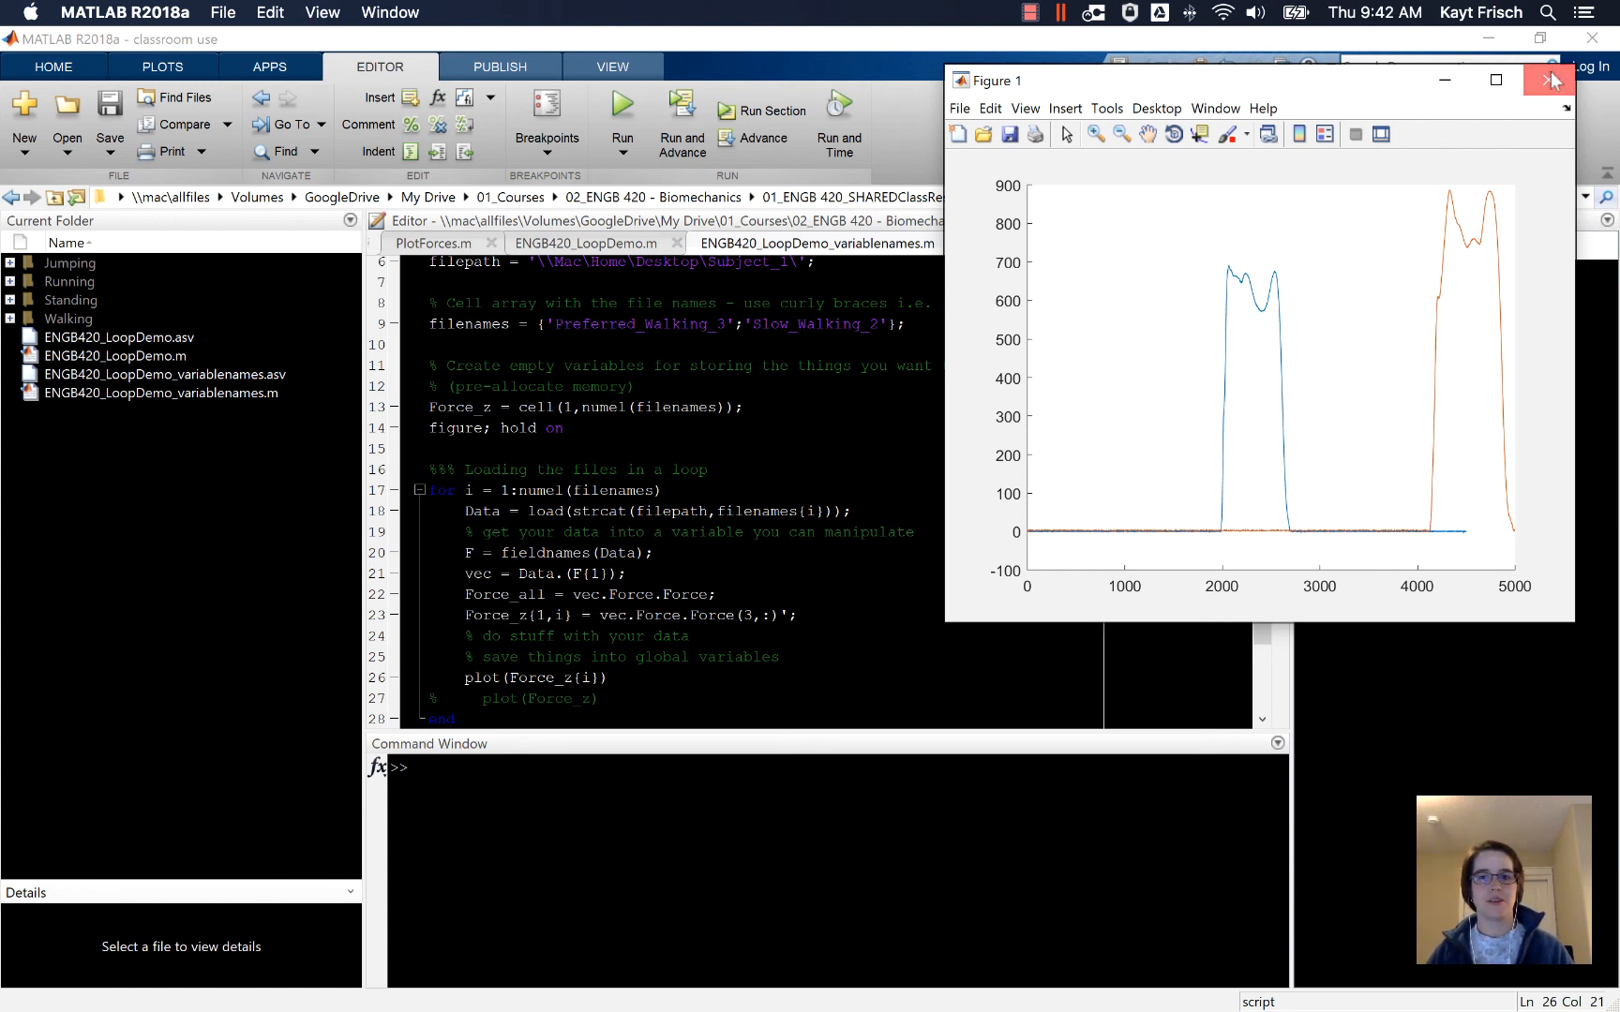